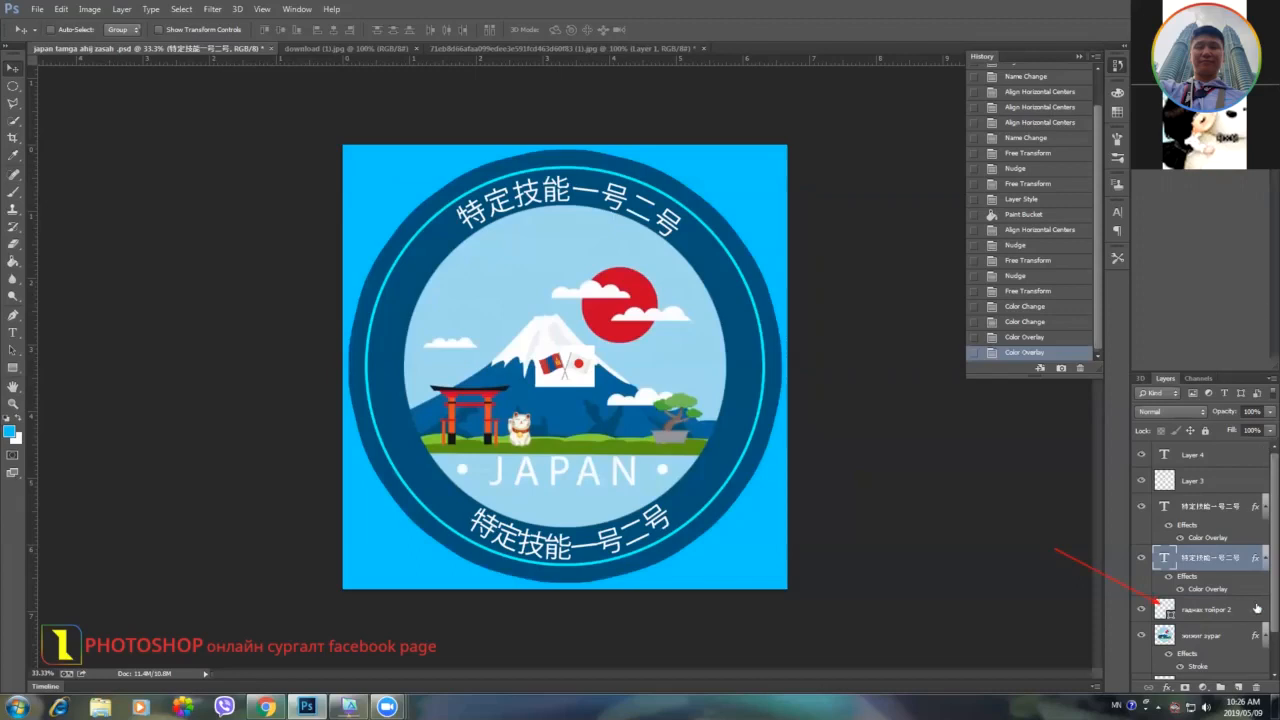
Add a Color Overlay effect to the "гаднах тойрог 2" ring layer and open its overlay colour for editing.
click(1240, 614)
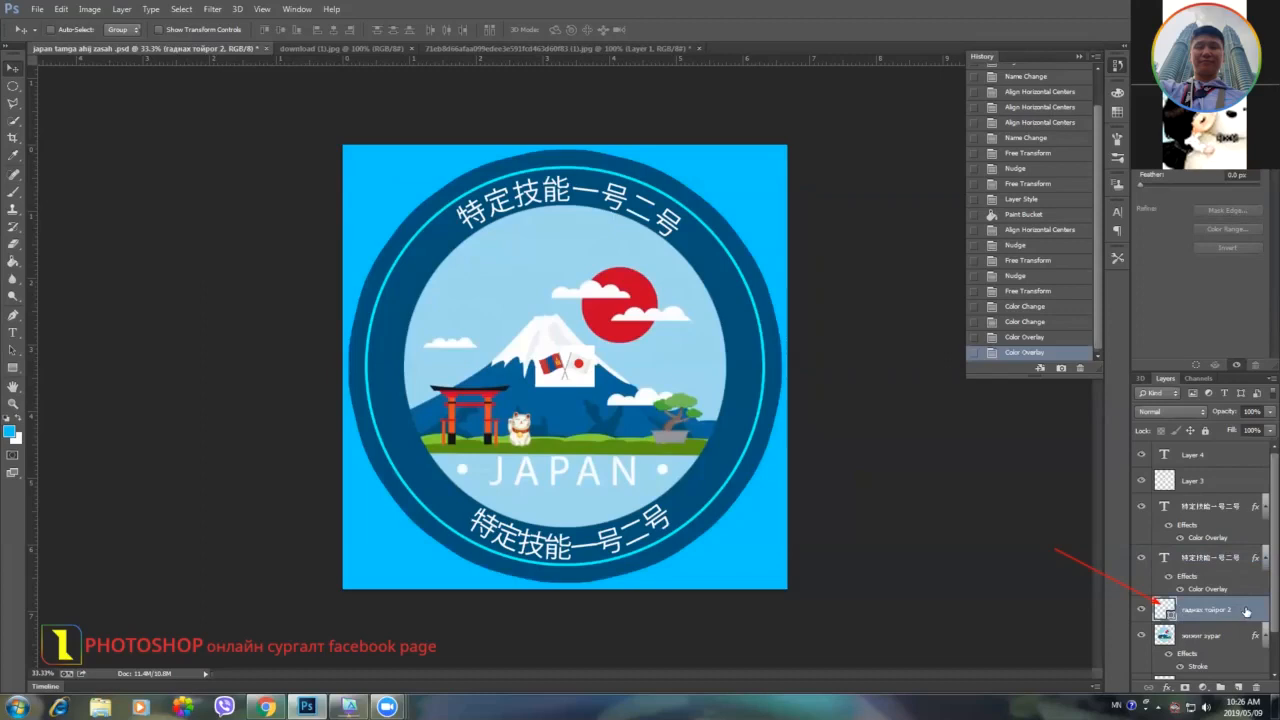
double_click(1246, 611)
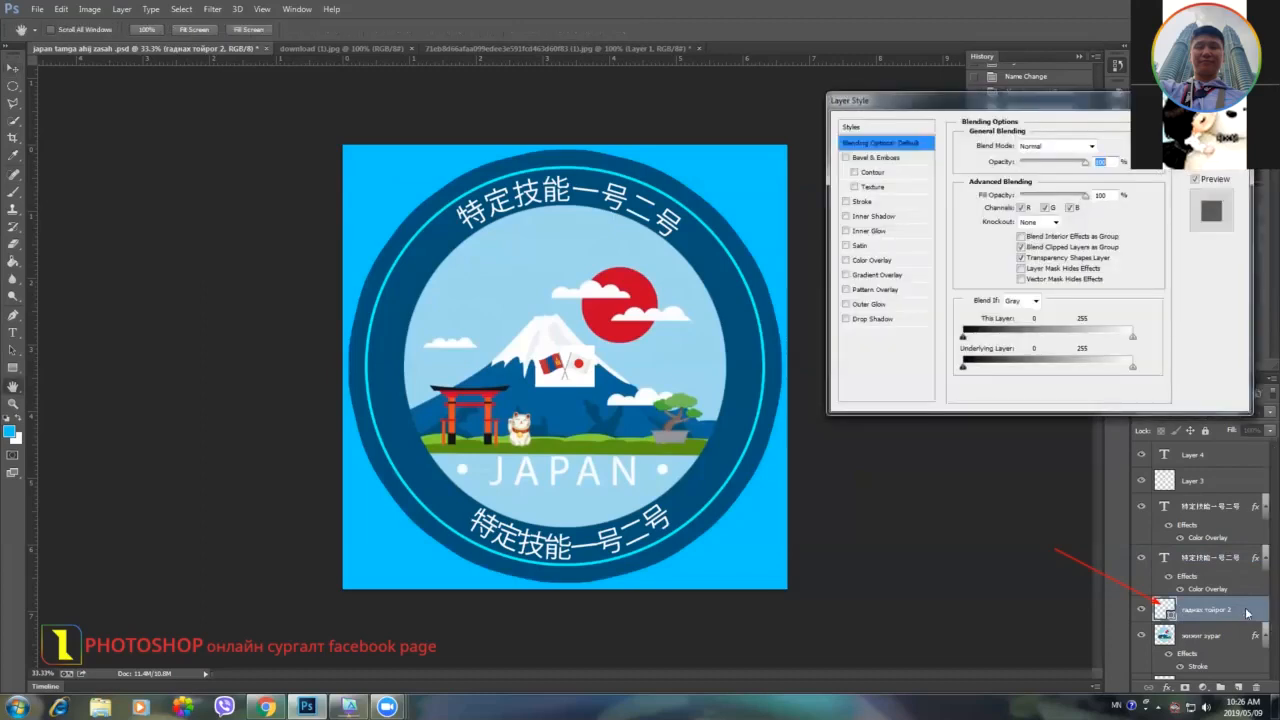
click(845, 260)
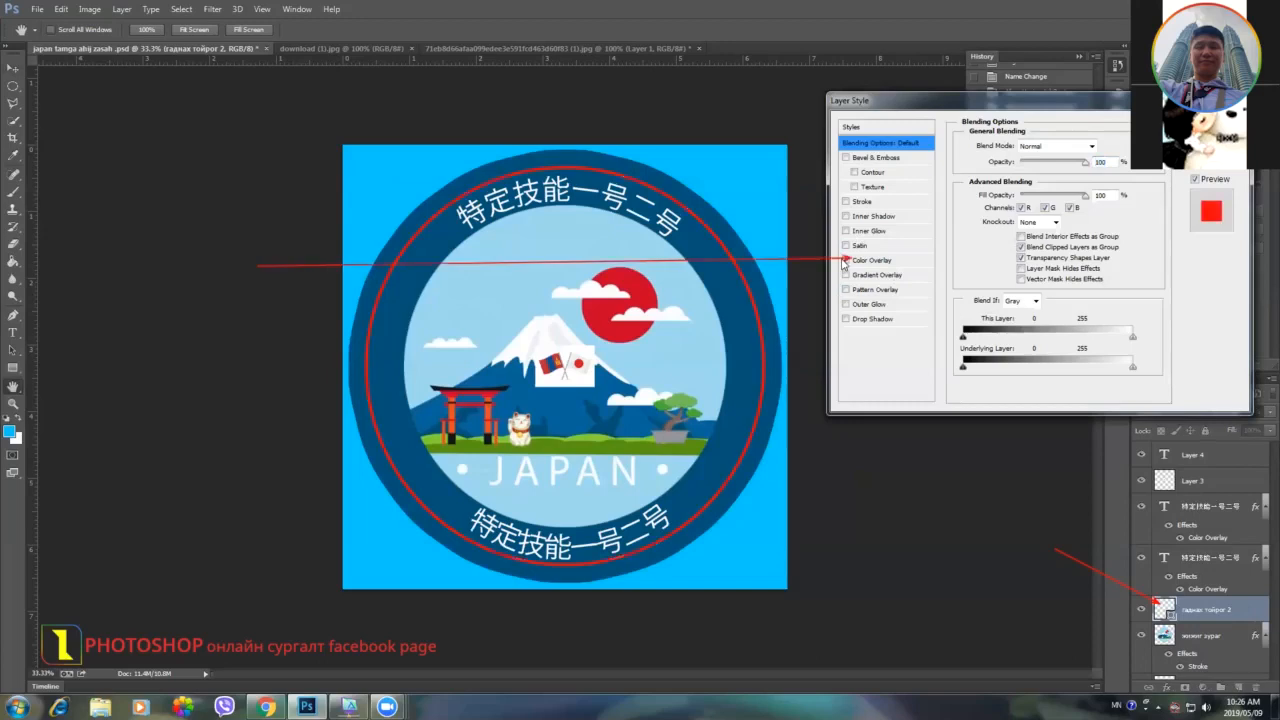
click(921, 262)
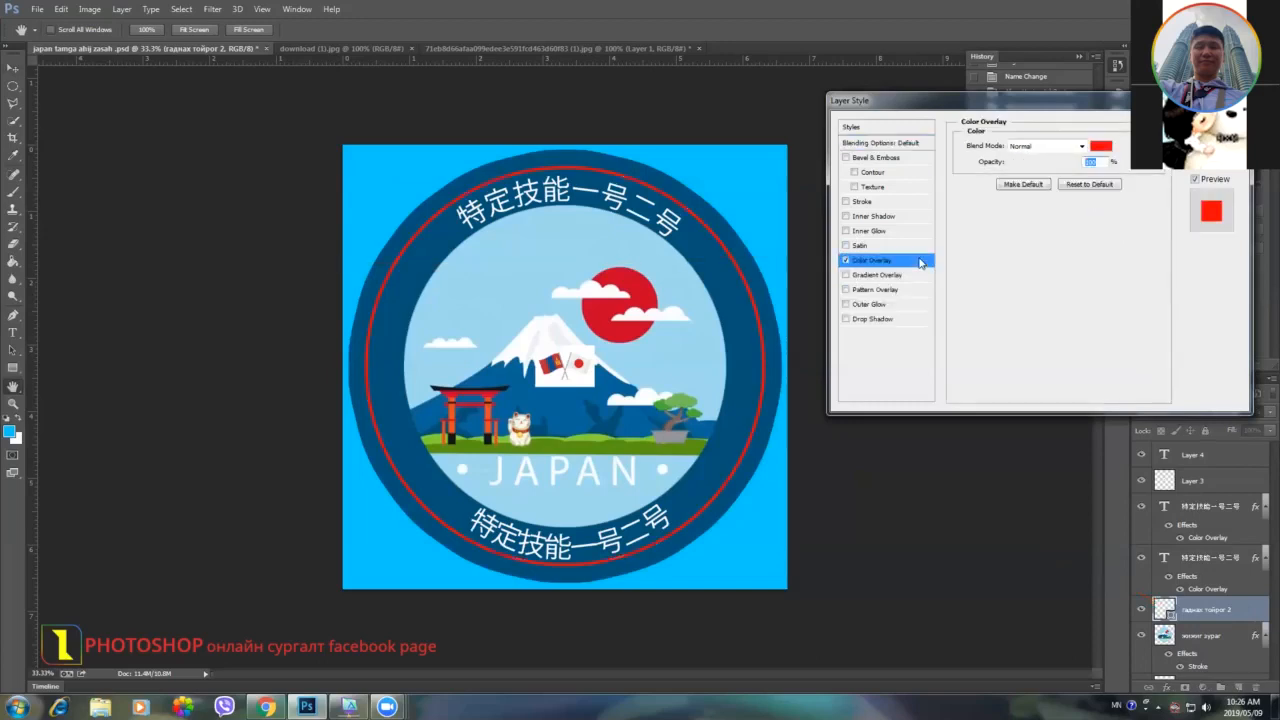
click(1108, 150)
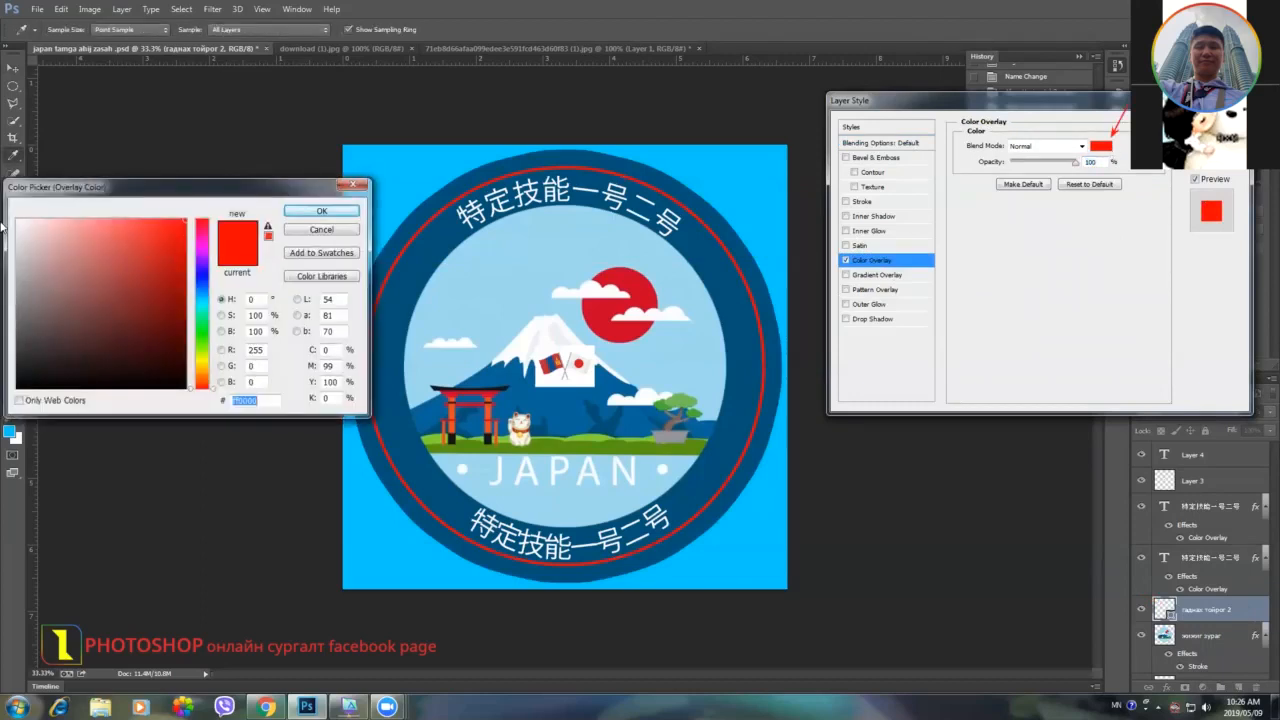
Try cyan, blue and green hues for the ring's overlay colour.
click(201, 307)
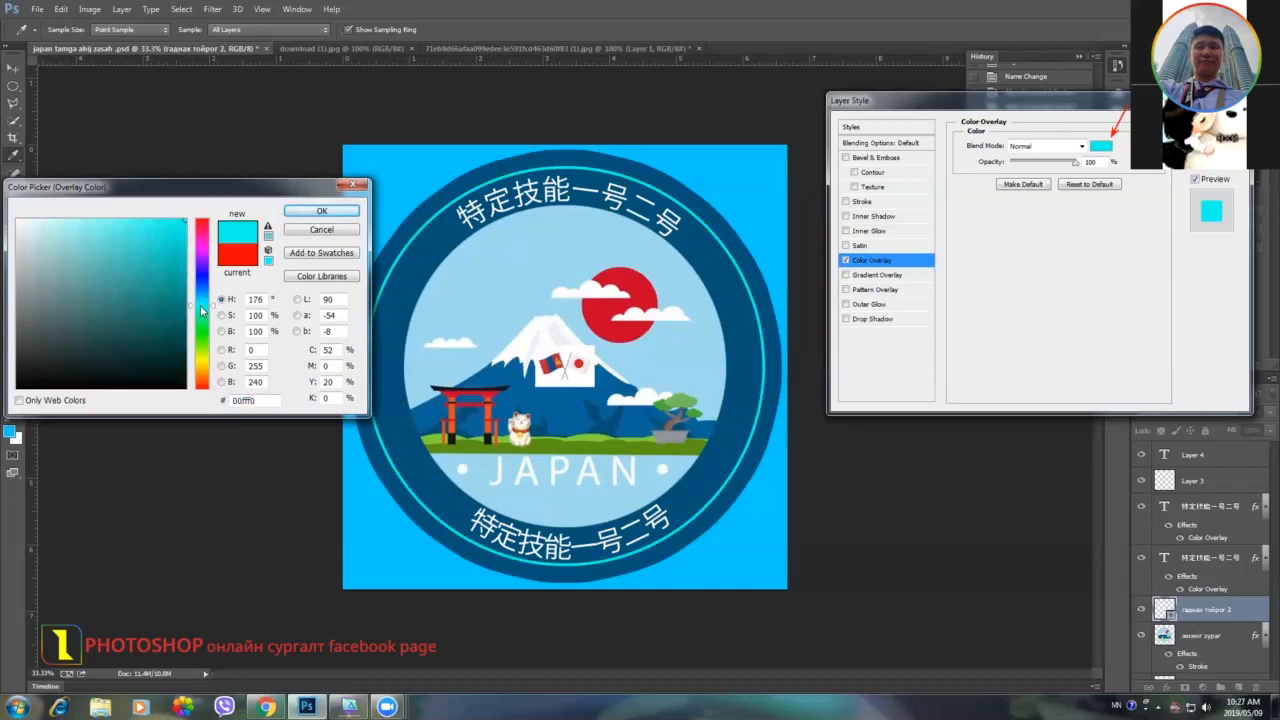
click(201, 299)
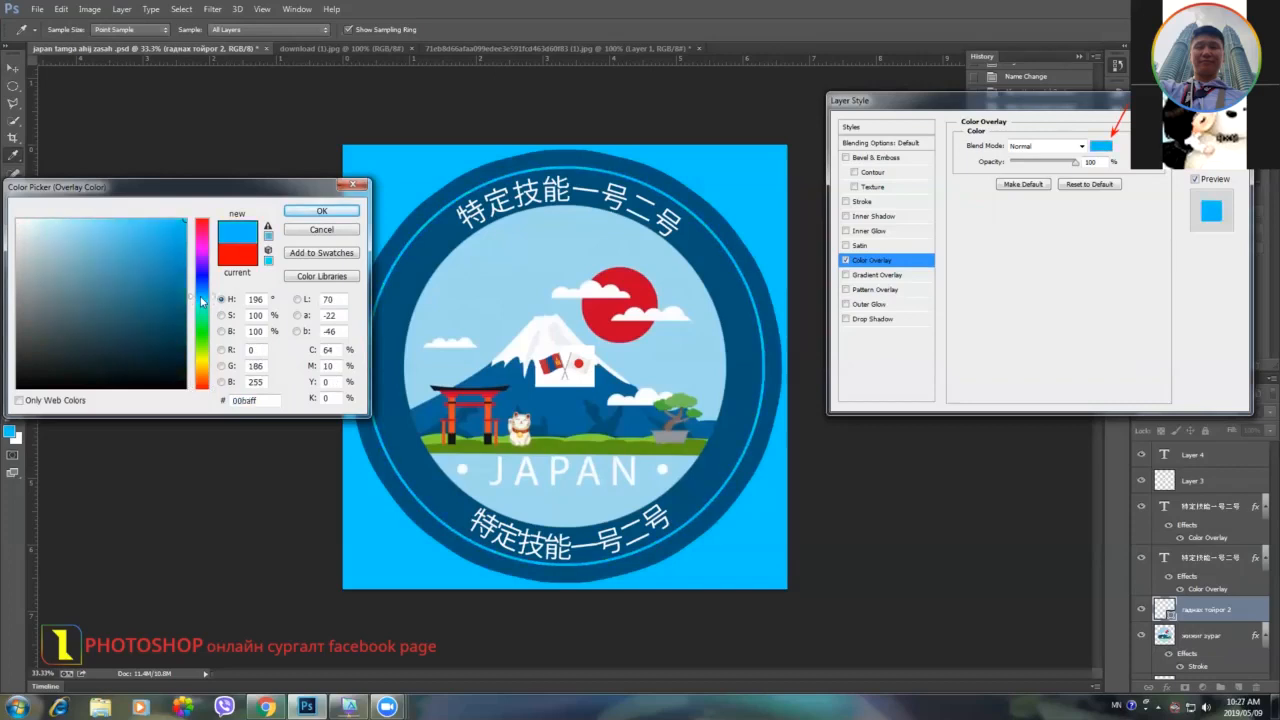
click(202, 307)
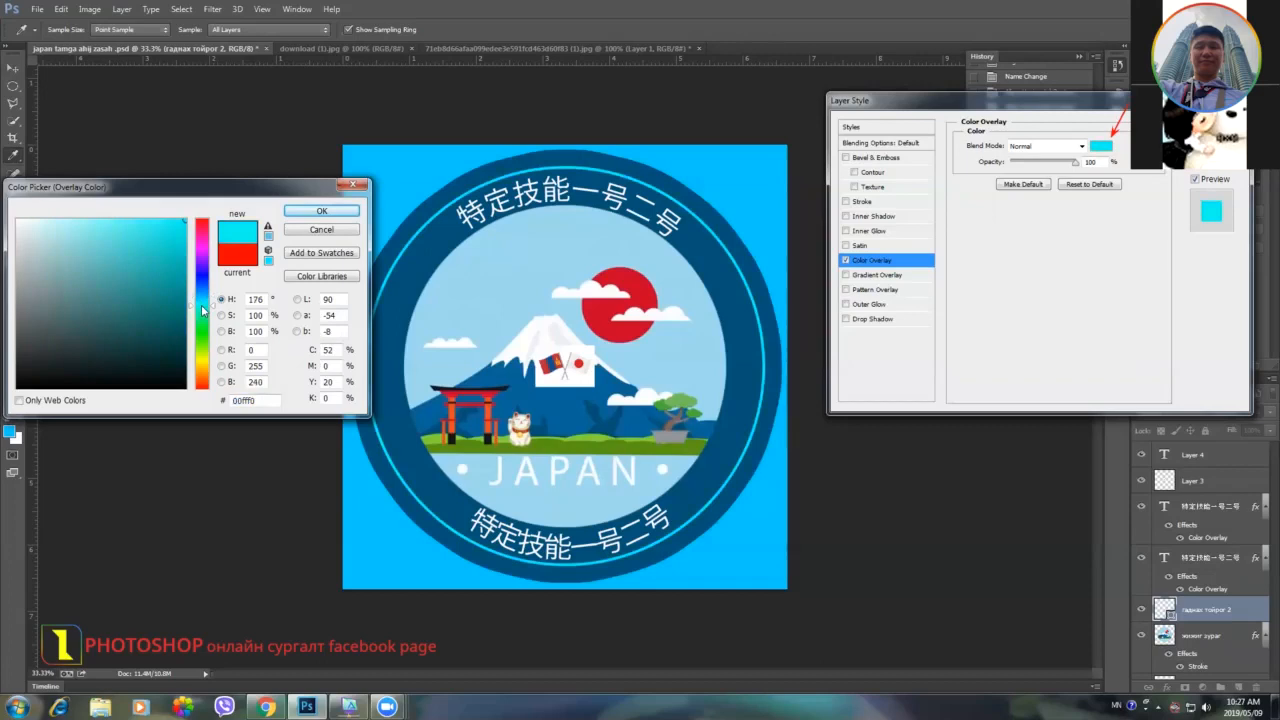
click(202, 327)
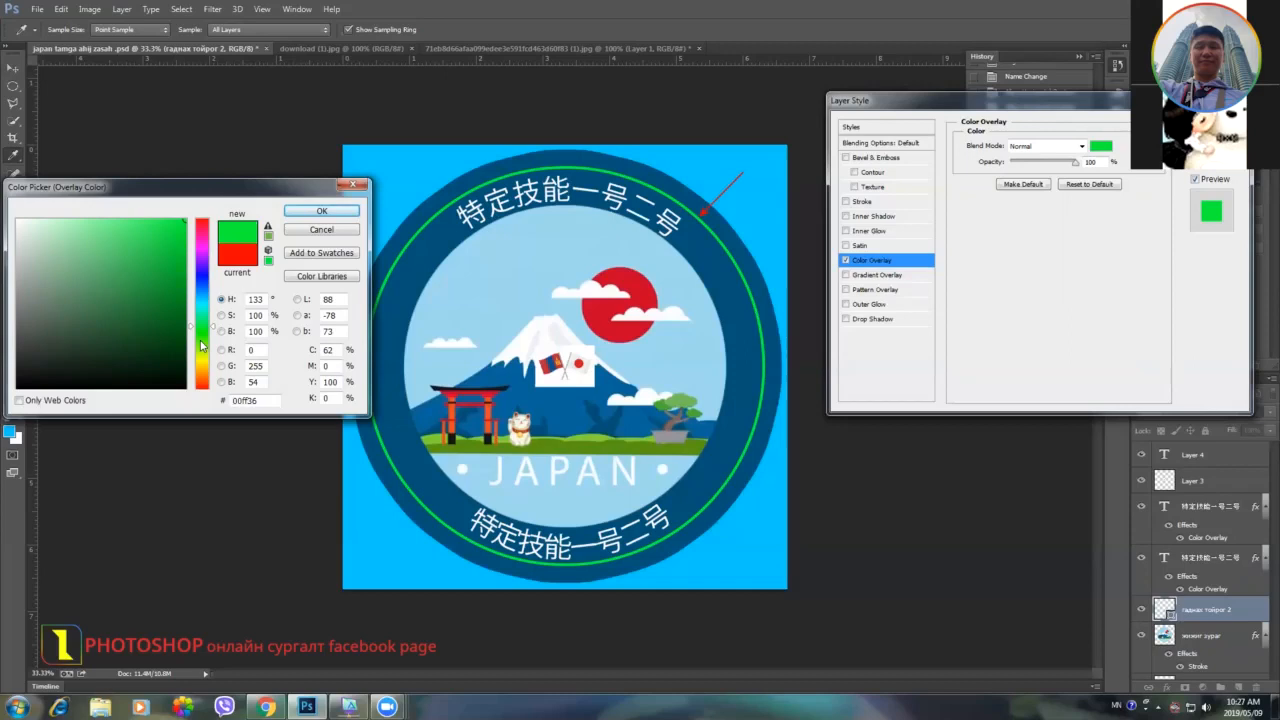
Try ring overlay colours sampled from the artwork's grass, light-blue sky area and red sun.
click(549, 441)
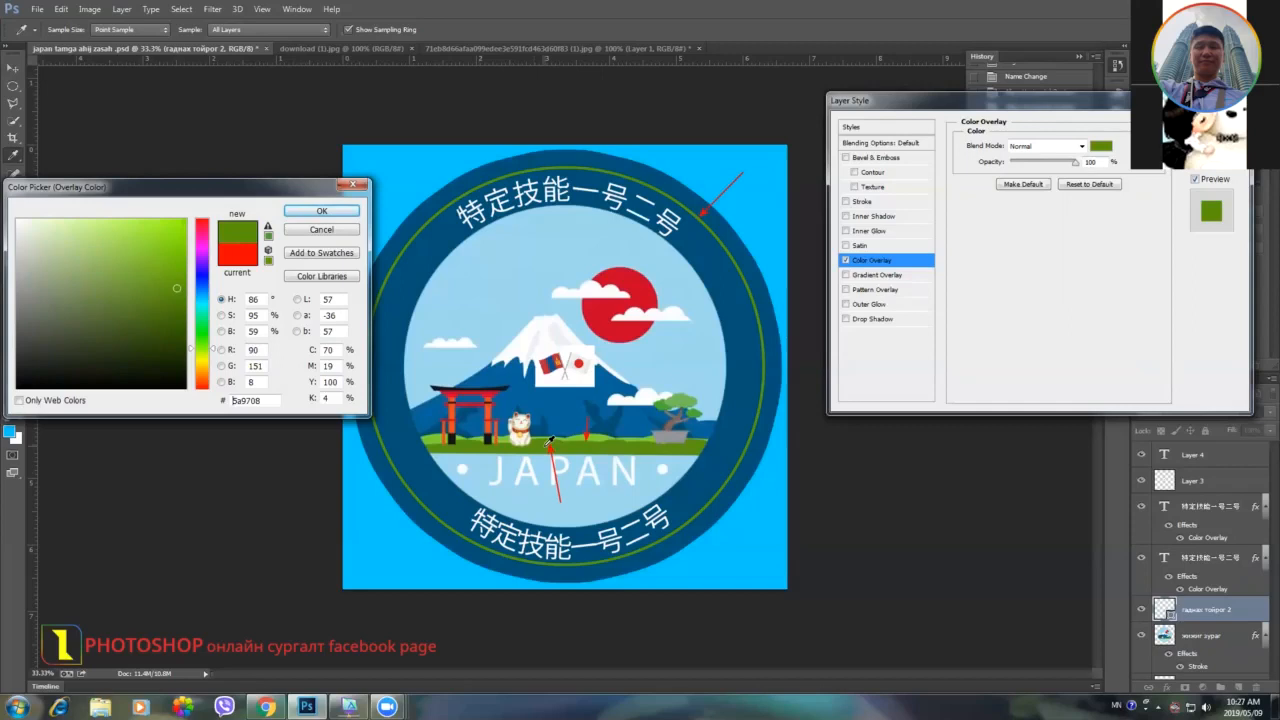
click(591, 433)
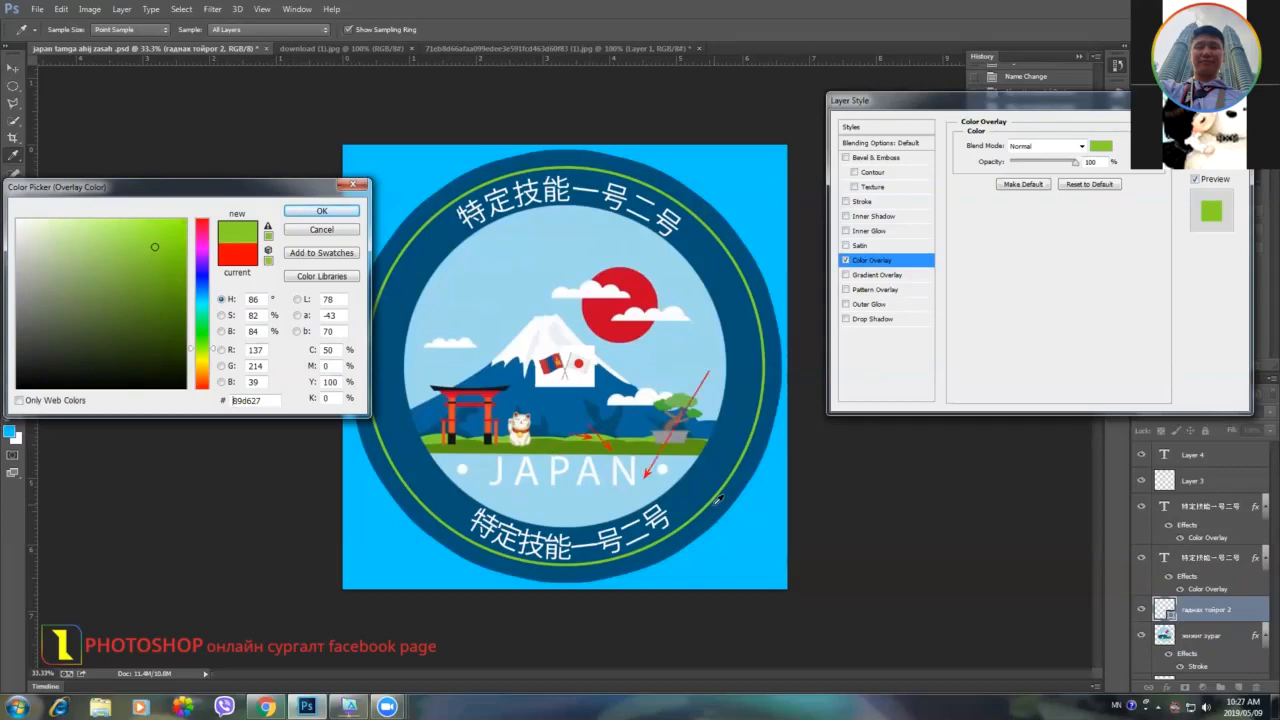
click(645, 490)
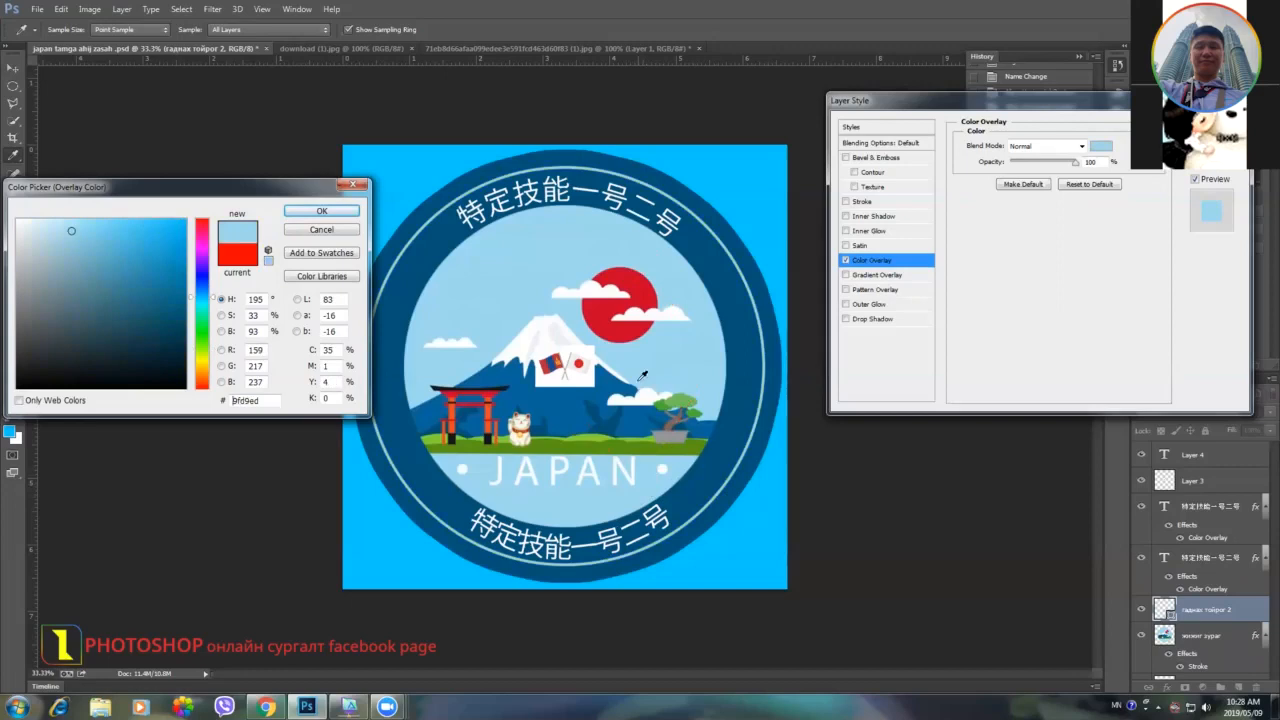
click(606, 317)
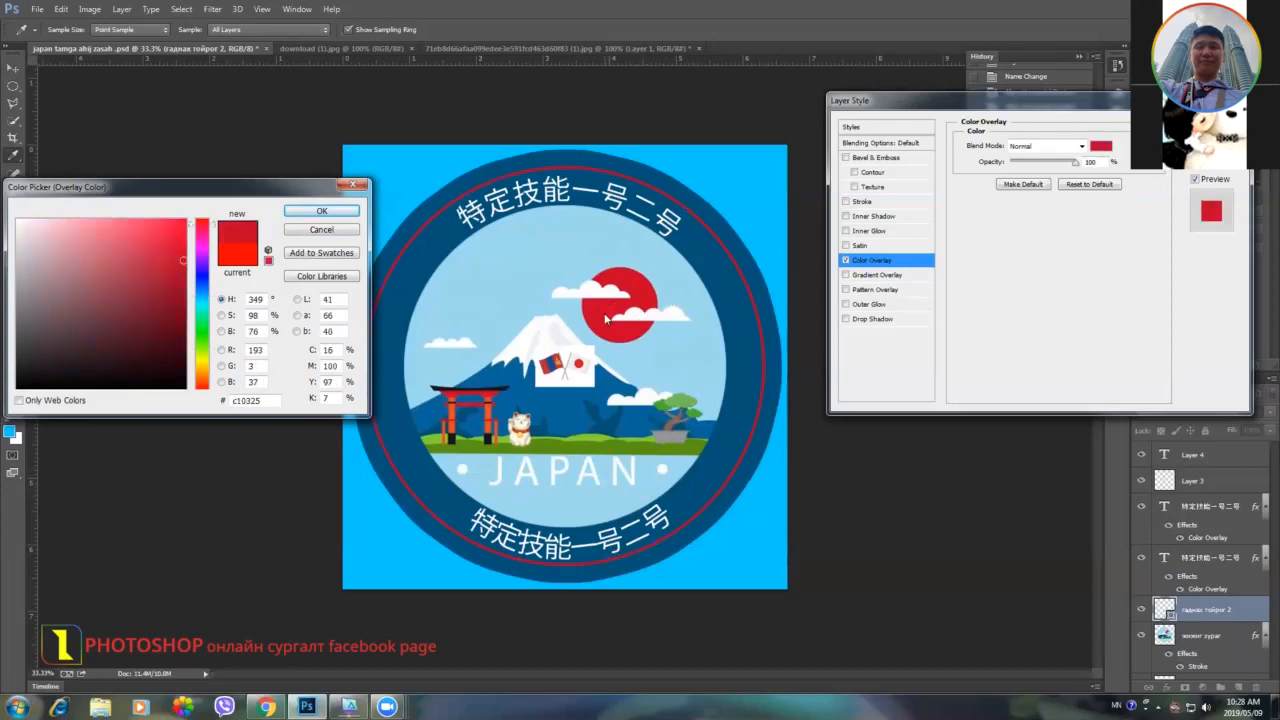
Set the ring's overlay to the light green #83d533 sampled from the hills and apply the layer style.
click(593, 440)
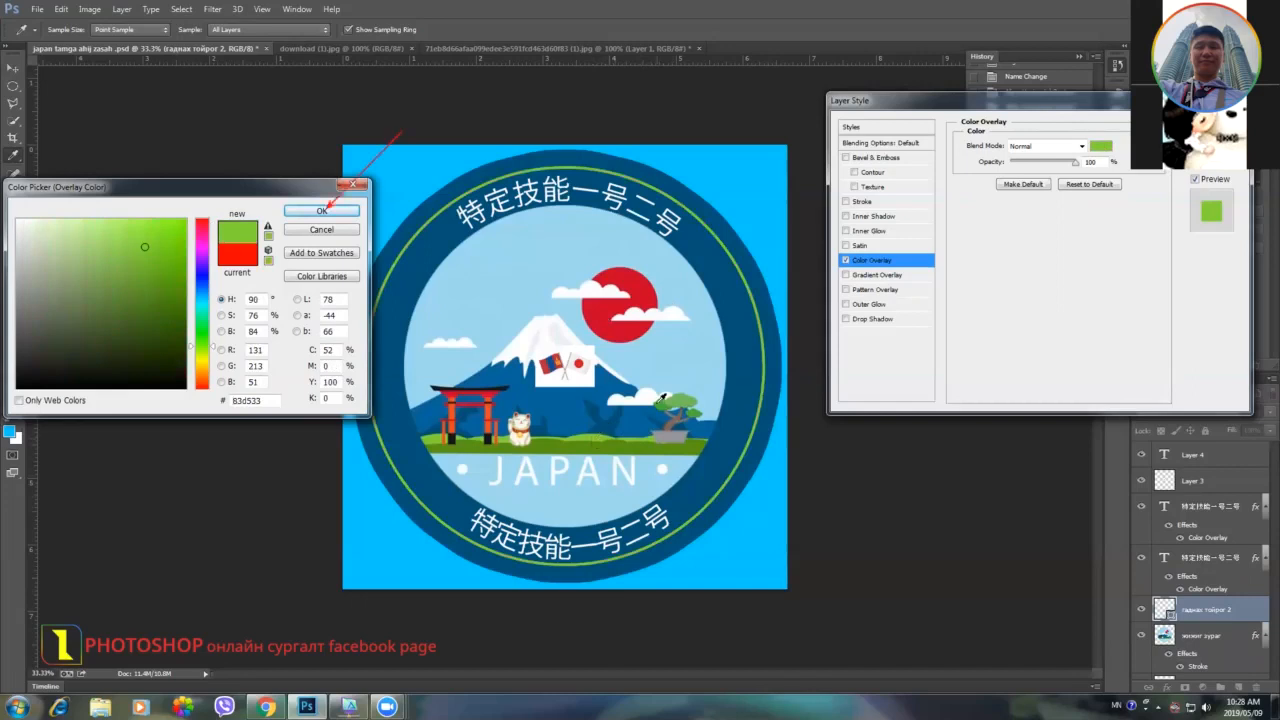
click(294, 210)
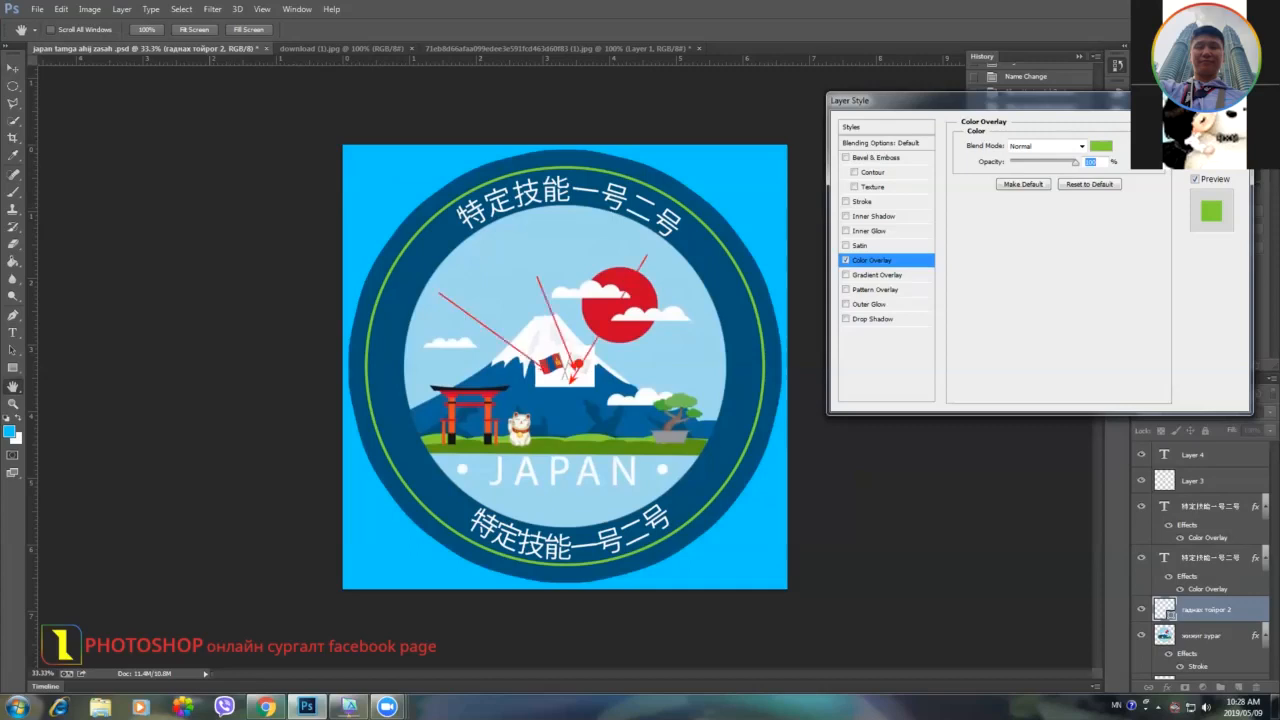
key(Return)
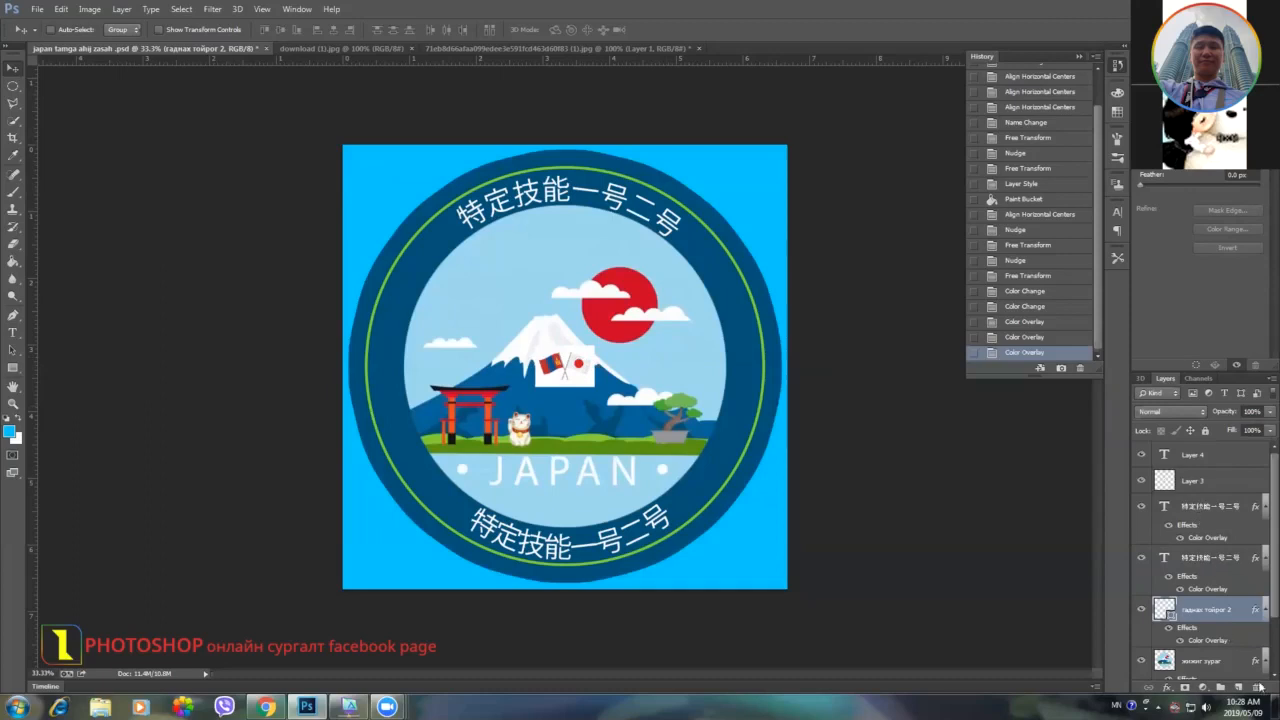
Delete Layer 3, the small crossed-flags picture in front of the mountain.
mouse_move(1261, 590)
mouse_down()
mouse_move(1261, 618)
mouse_move(1262, 578)
mouse_up()
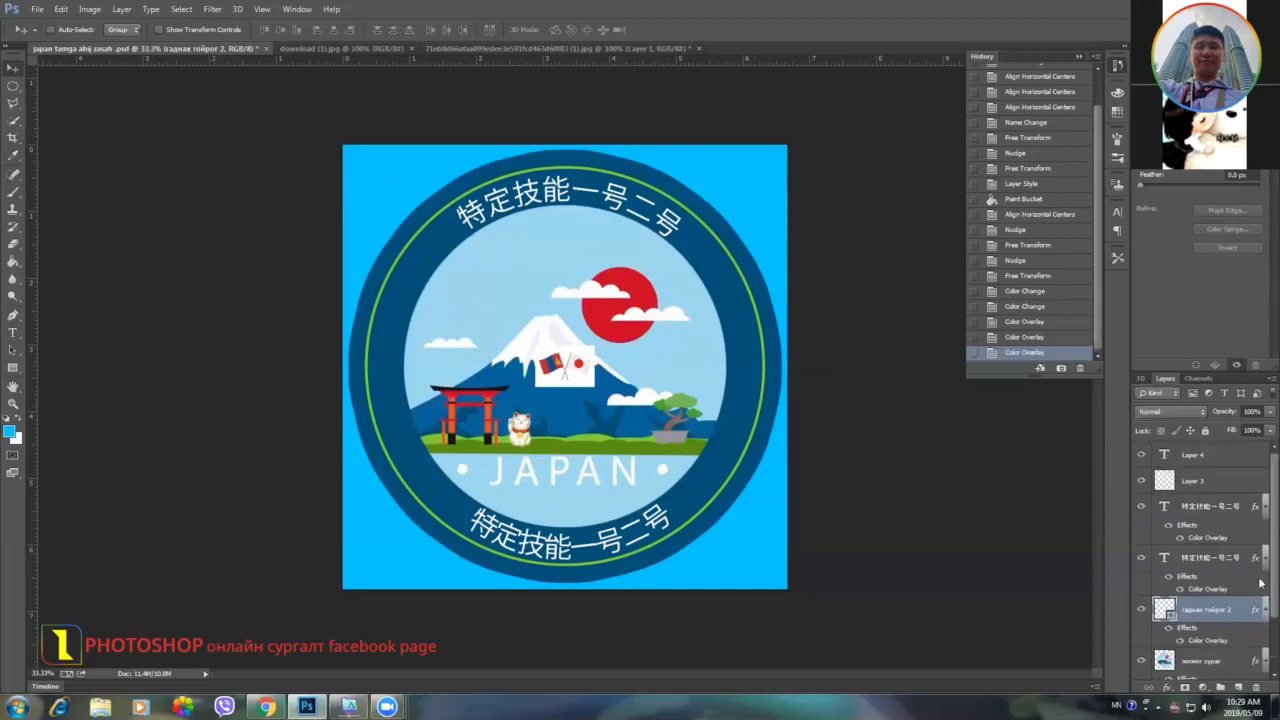
click(1203, 481)
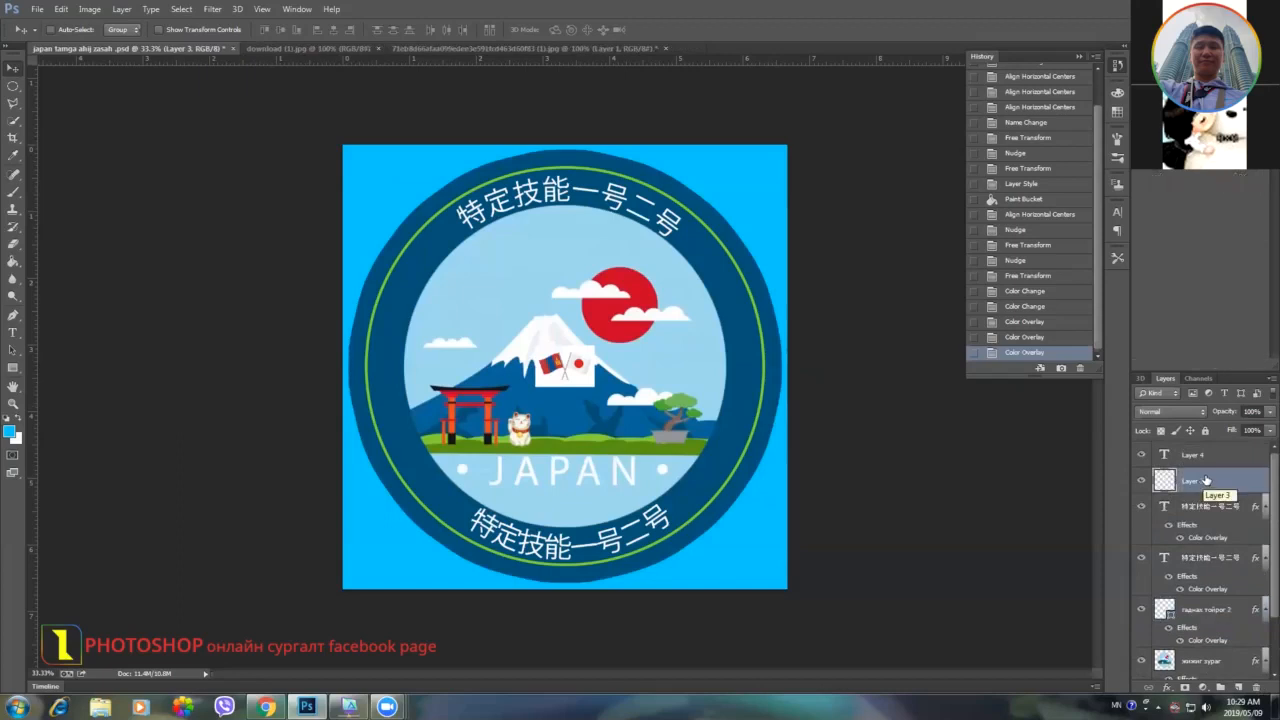
drag(1249, 483, 1259, 695)
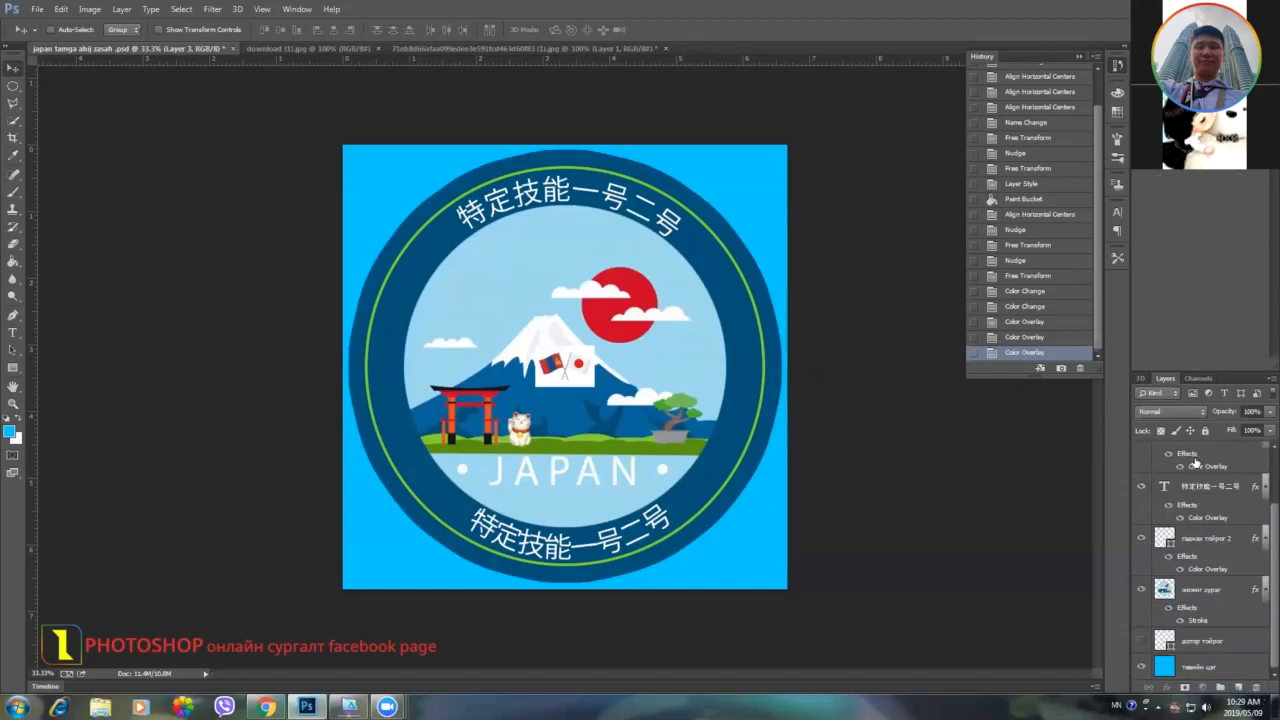
ctrl+click(575, 372)
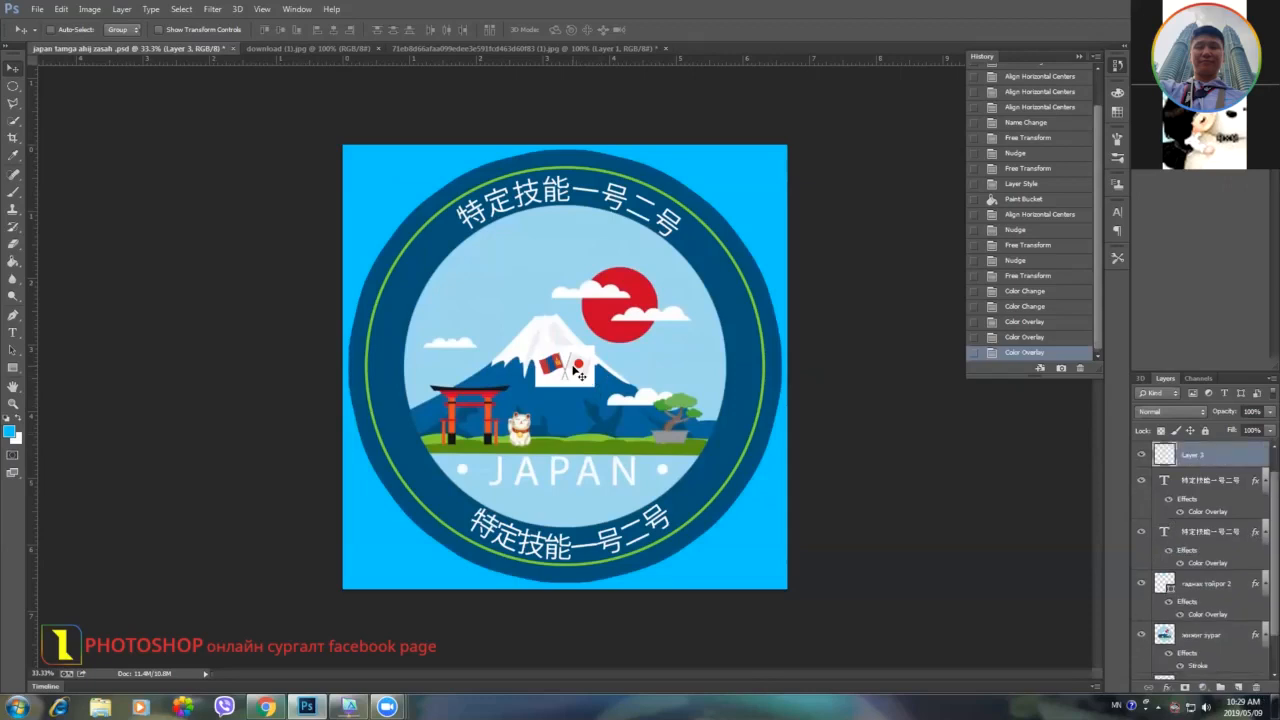
key(ctrl+t)
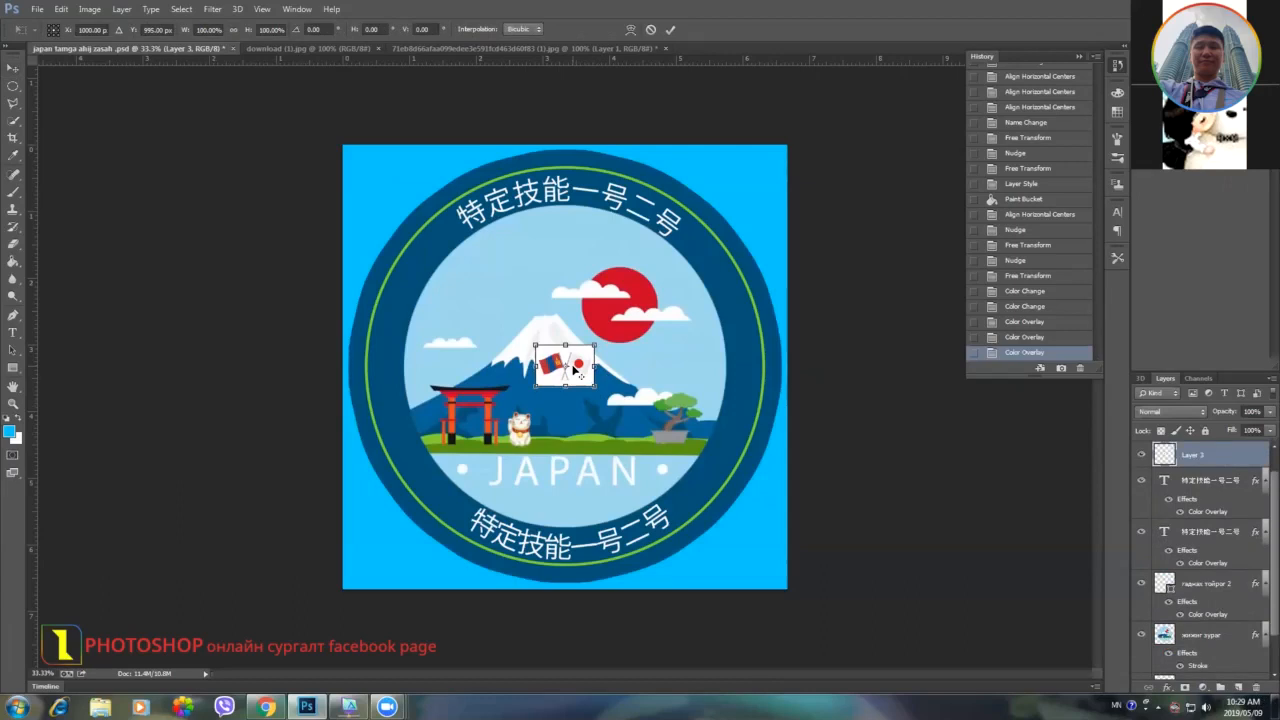
key(Escape)
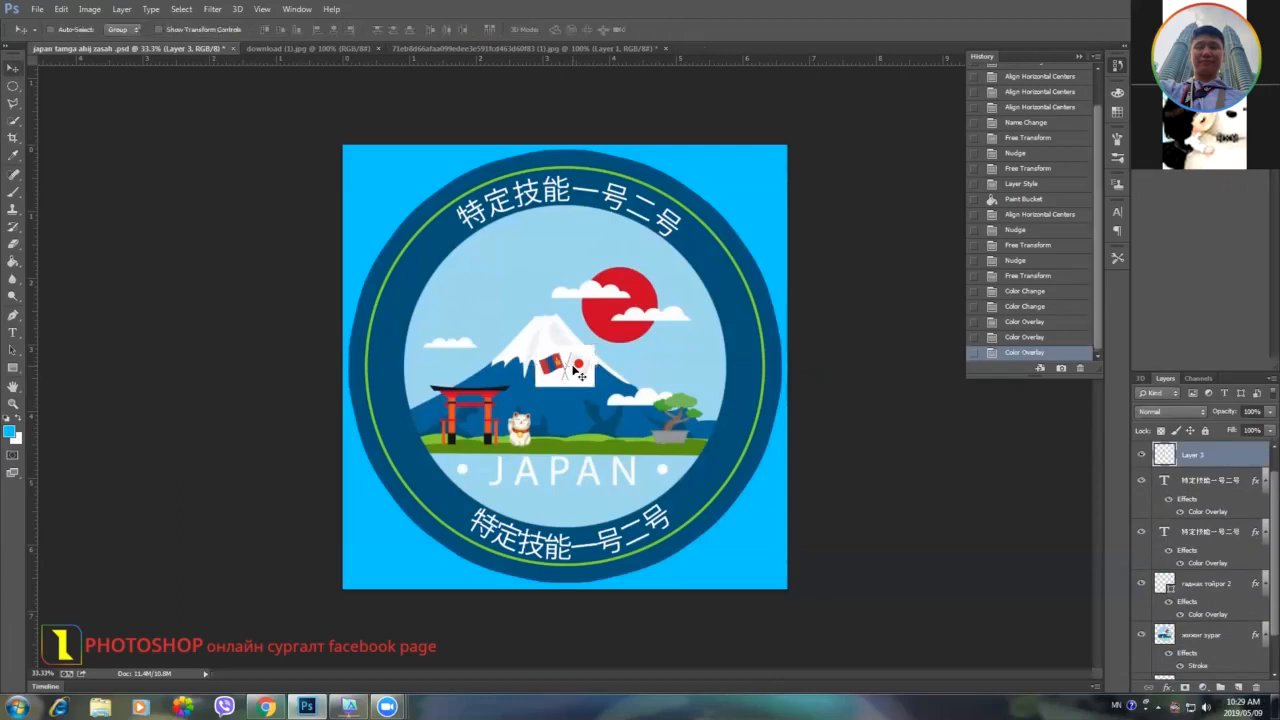
key(Delete)
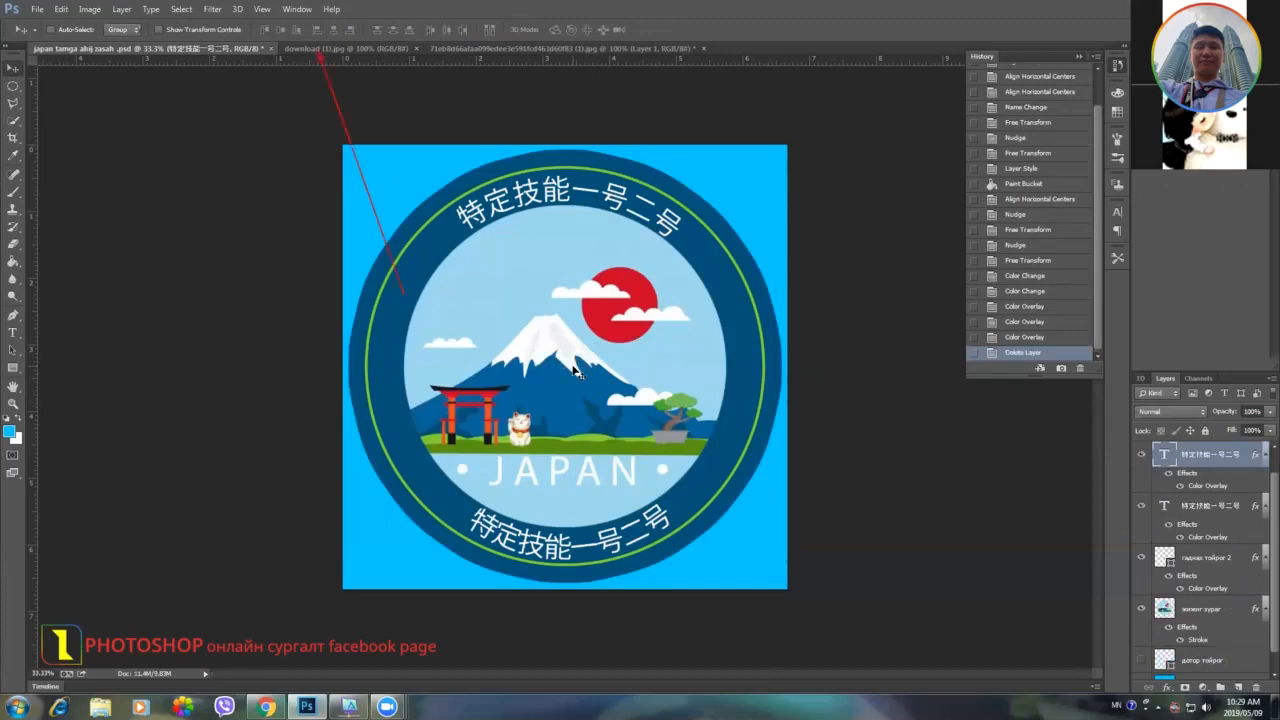
Show the crossed-flags source image download (1).jpg, switch to Chrome and open a new tab ready for a Google search.
click(340, 49)
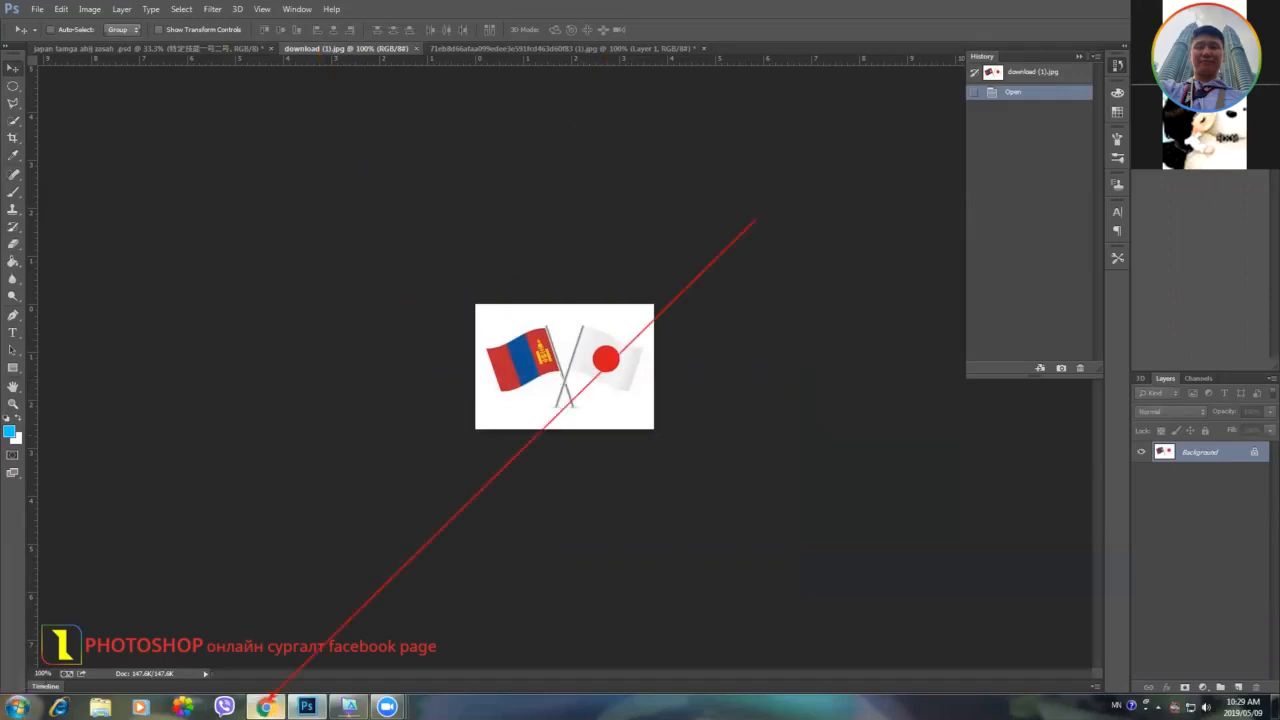
click(265, 707)
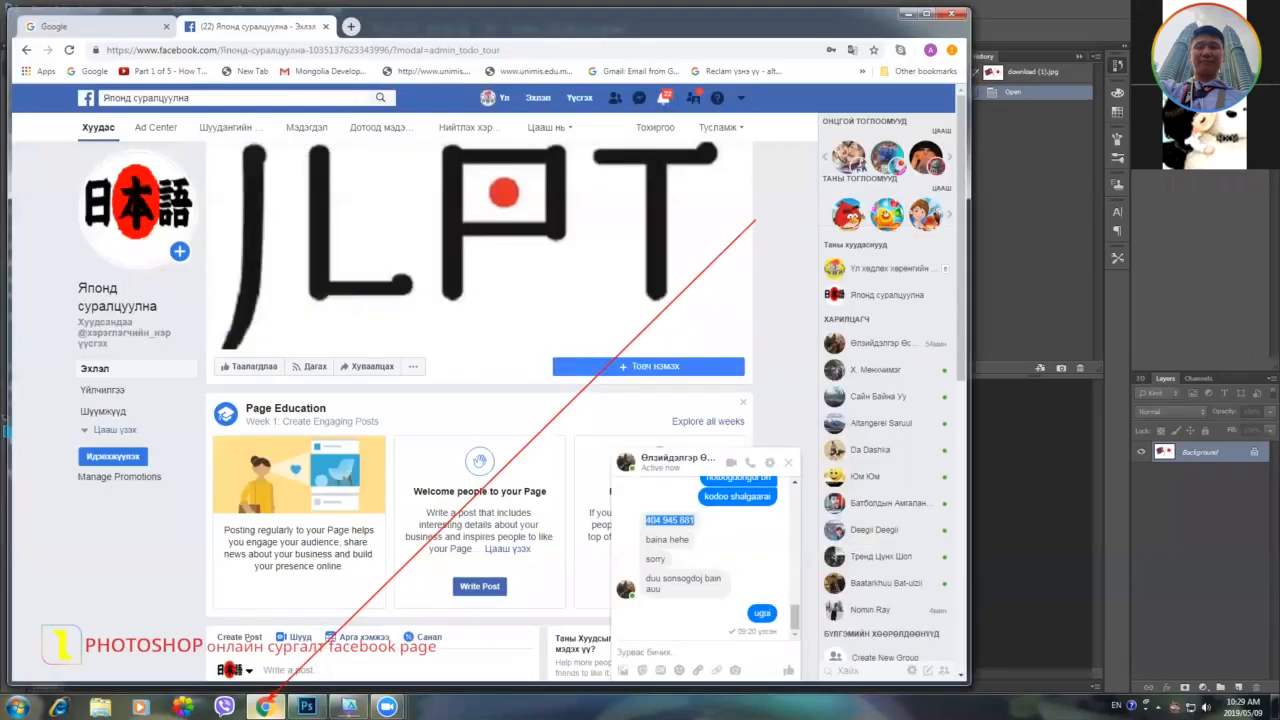
click(351, 26)
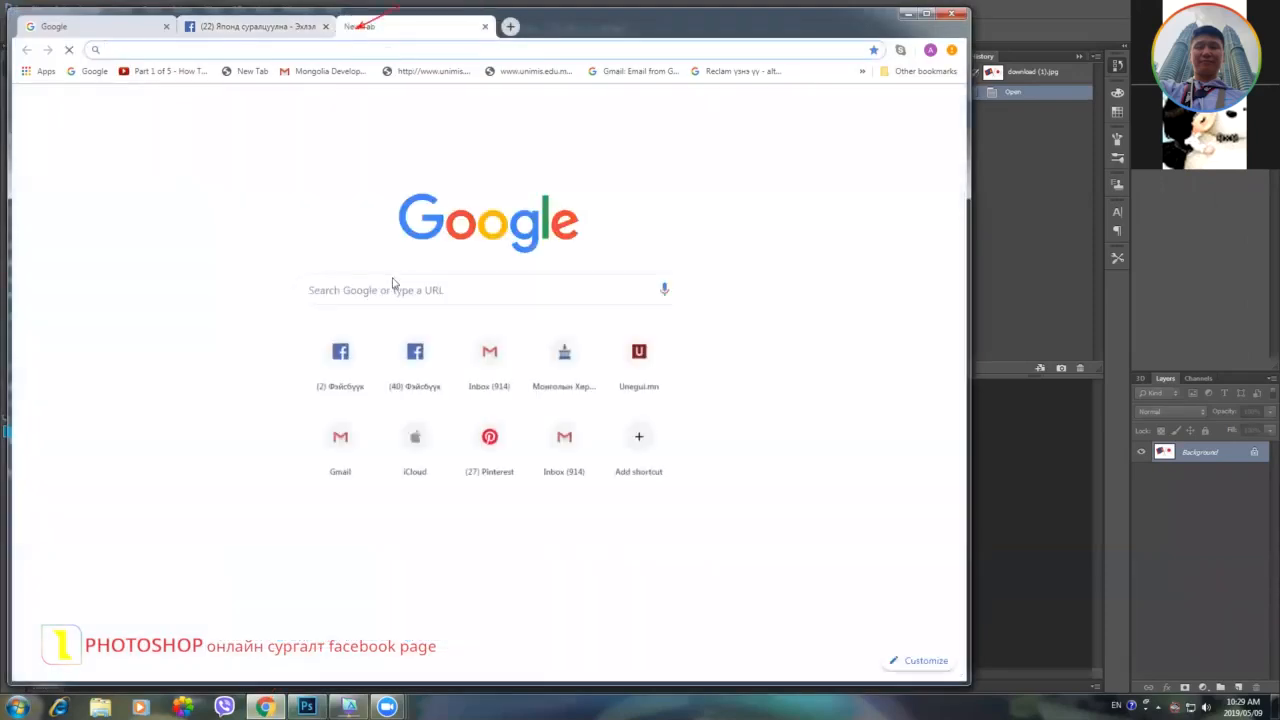
click(385, 290)
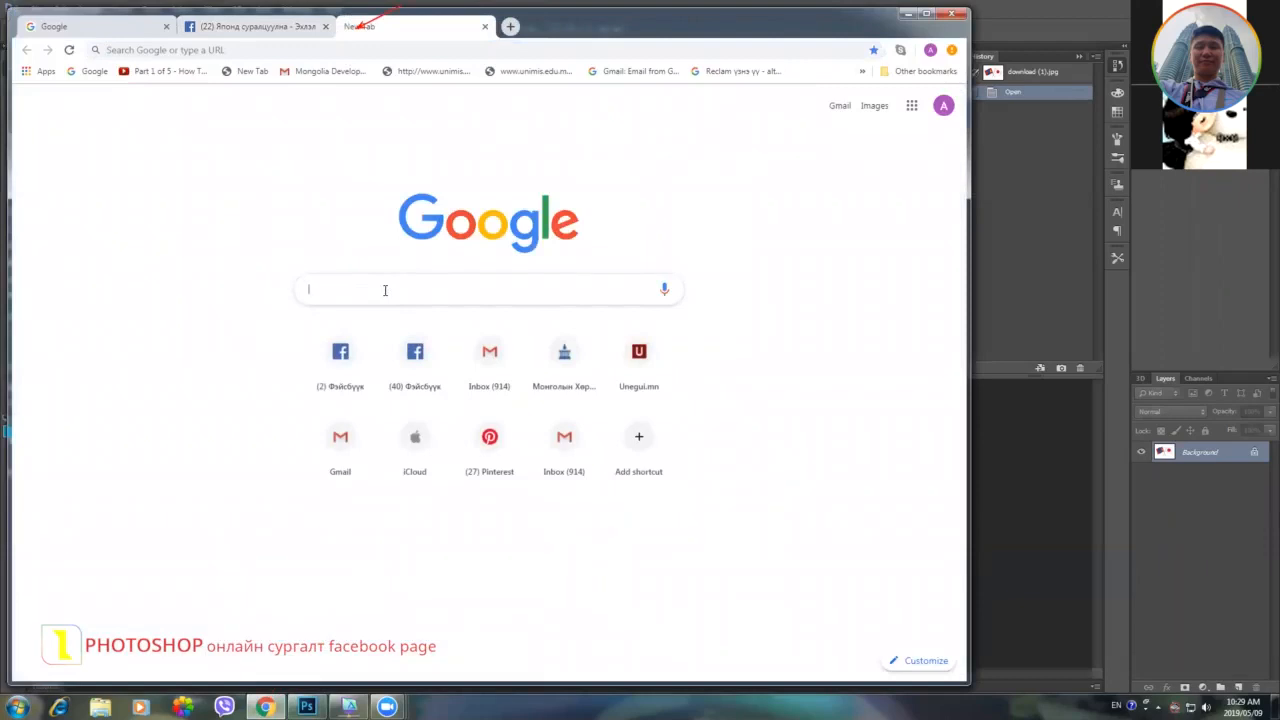
Enter "vector" as the beginning of the Google search query.
text(hei)
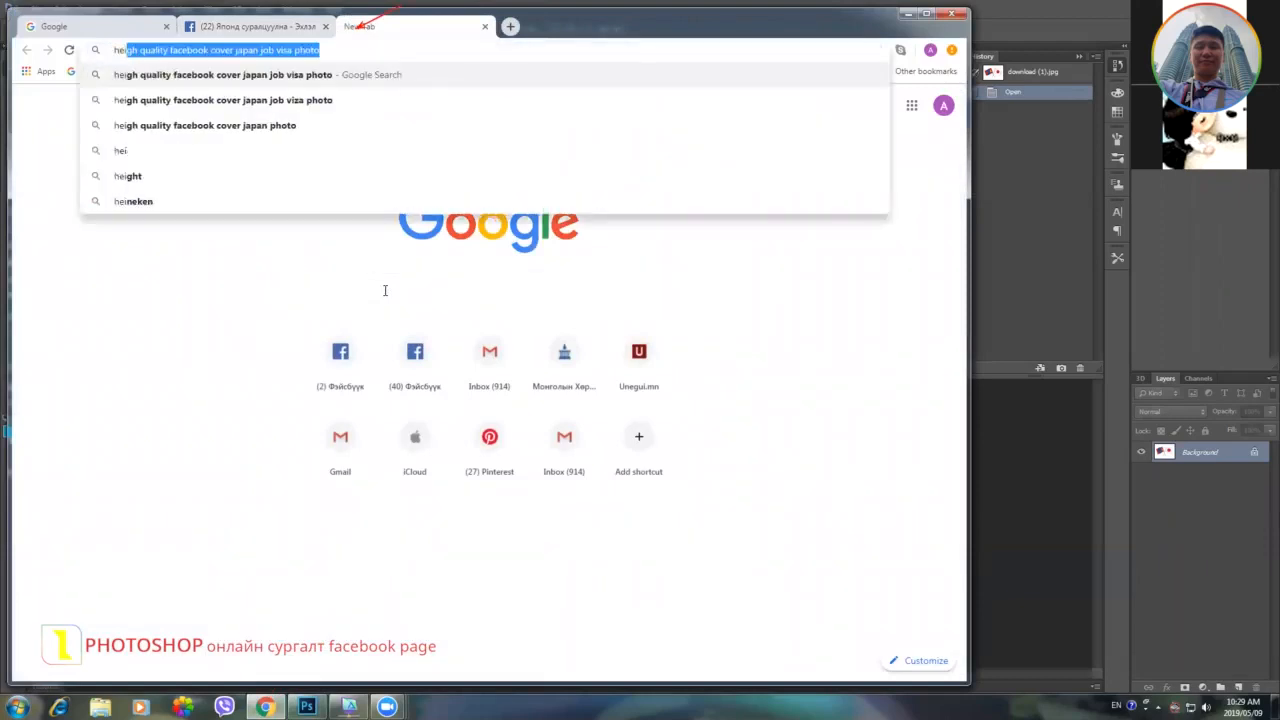
key(BackSpace)
key(BackSpace)
key(BackSpace)
key(BackSpace)
text(ve)
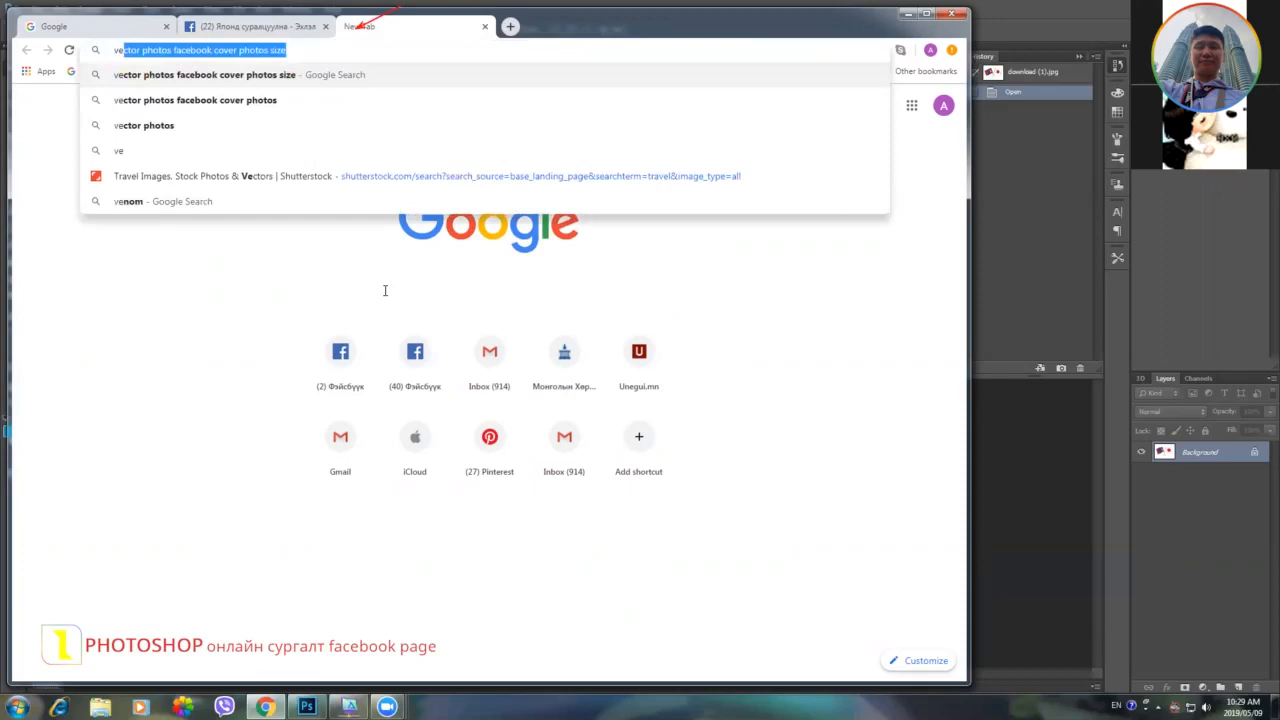
text(ctor)
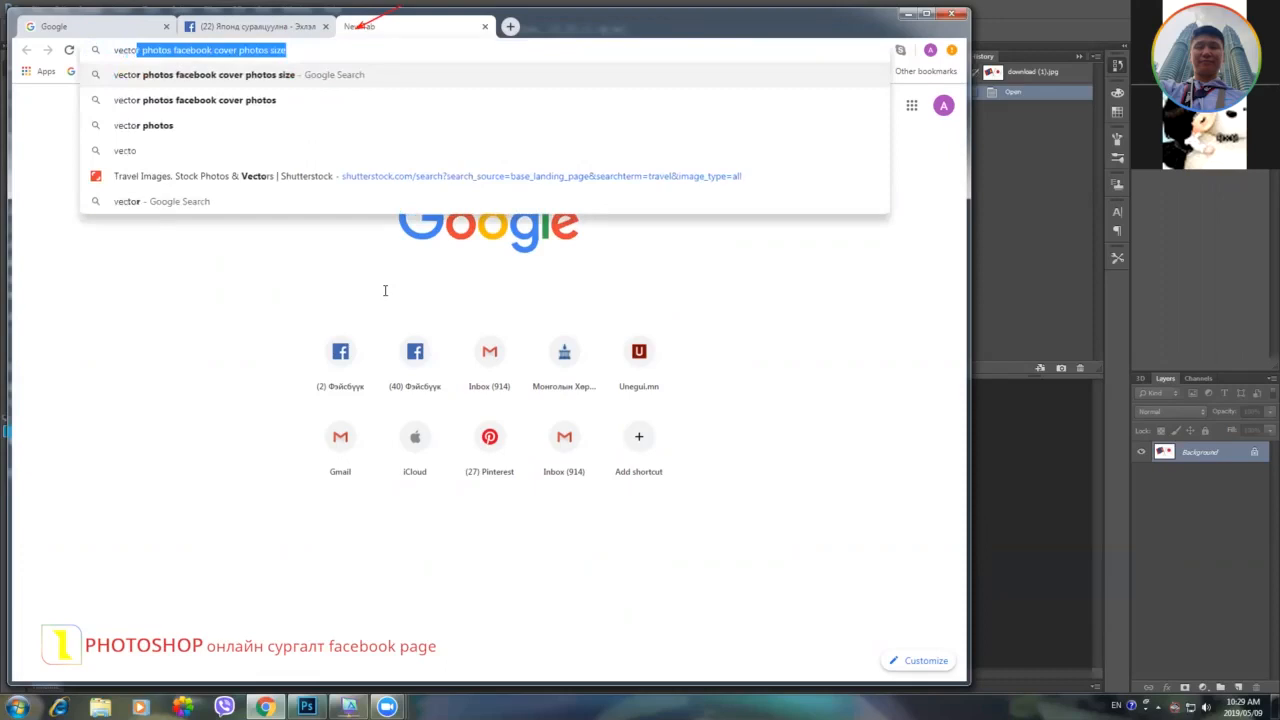
Try extending the search query to "vector mongolian plan" and remove the added words again.
text( mo)
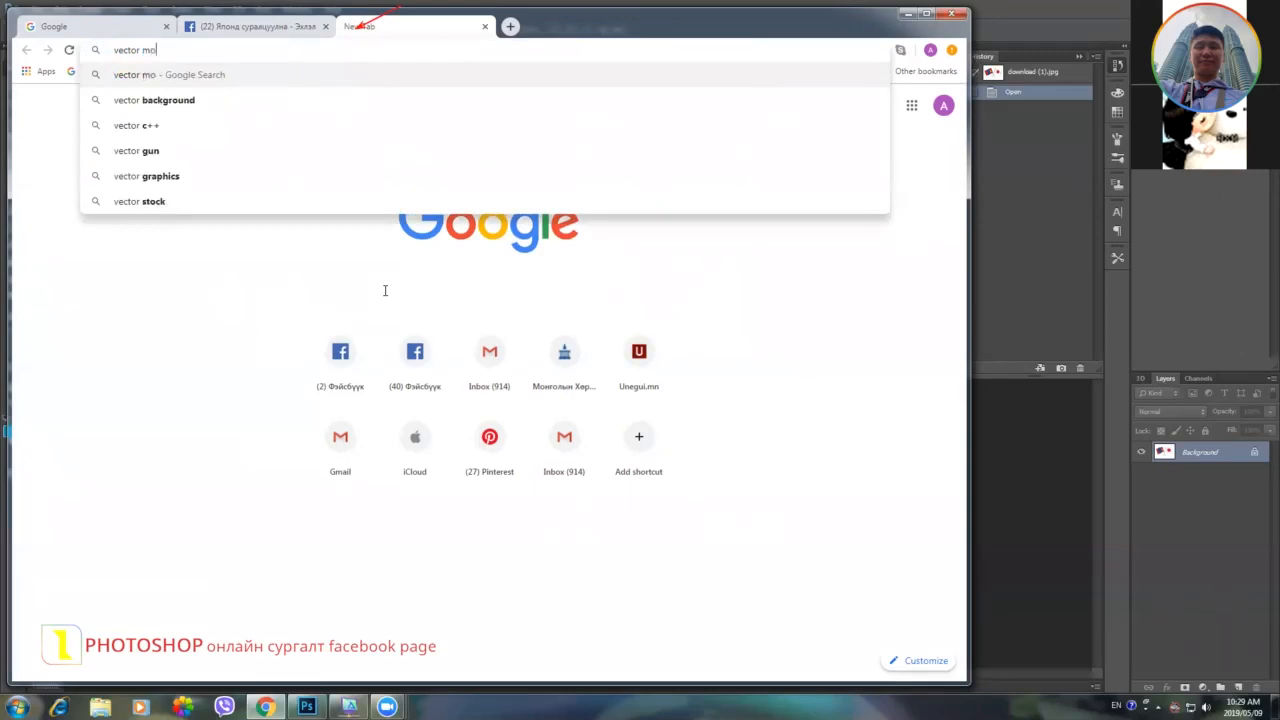
key(BackSpace)
key(BackSpace)
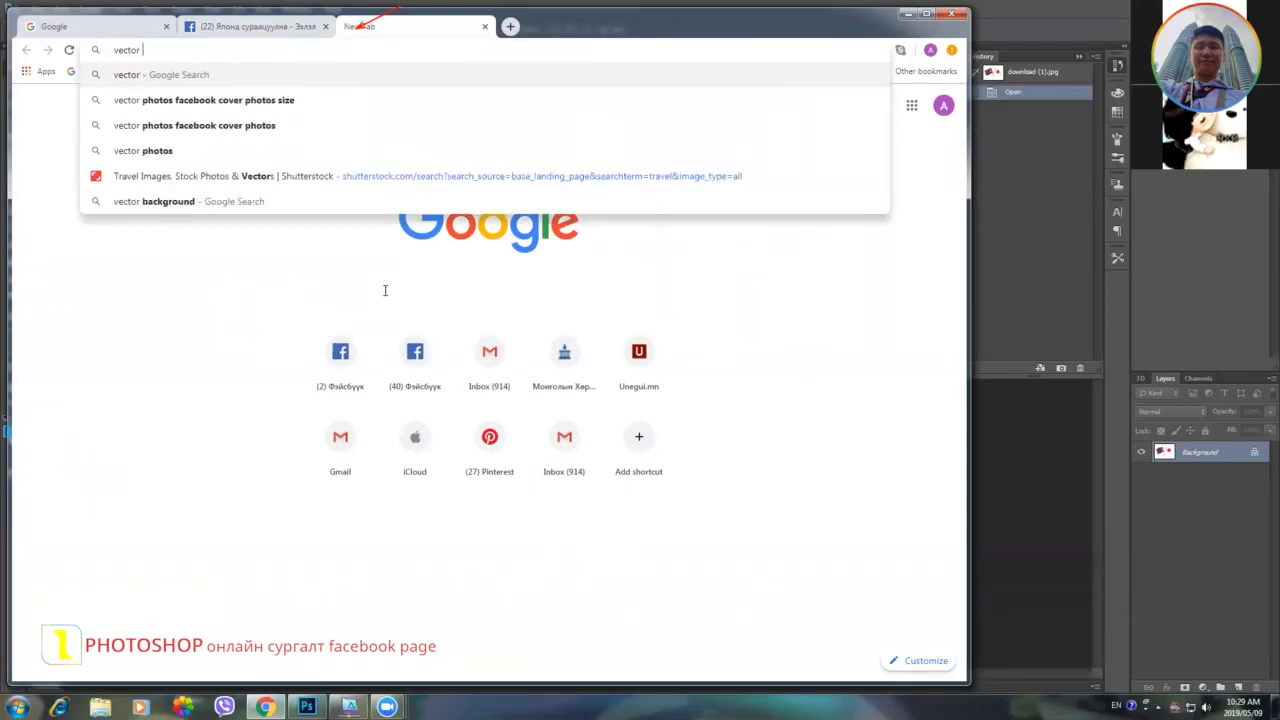
text(mongolia)
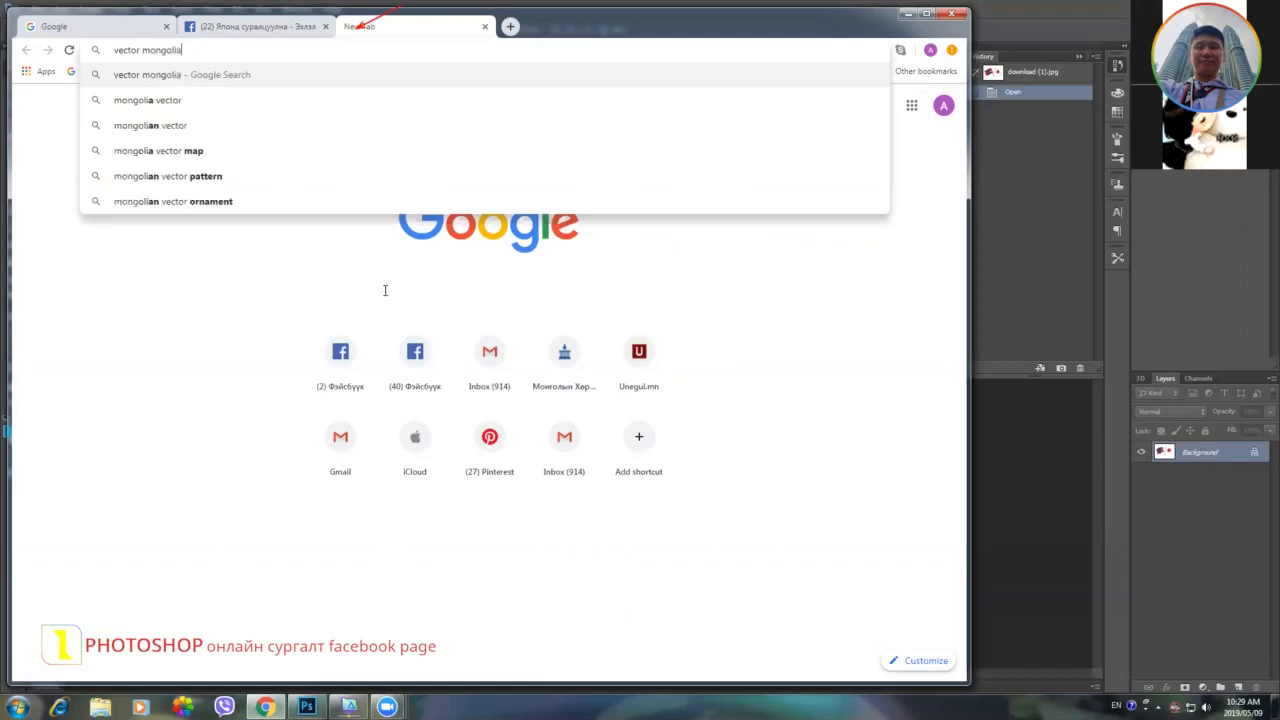
text(n pla)
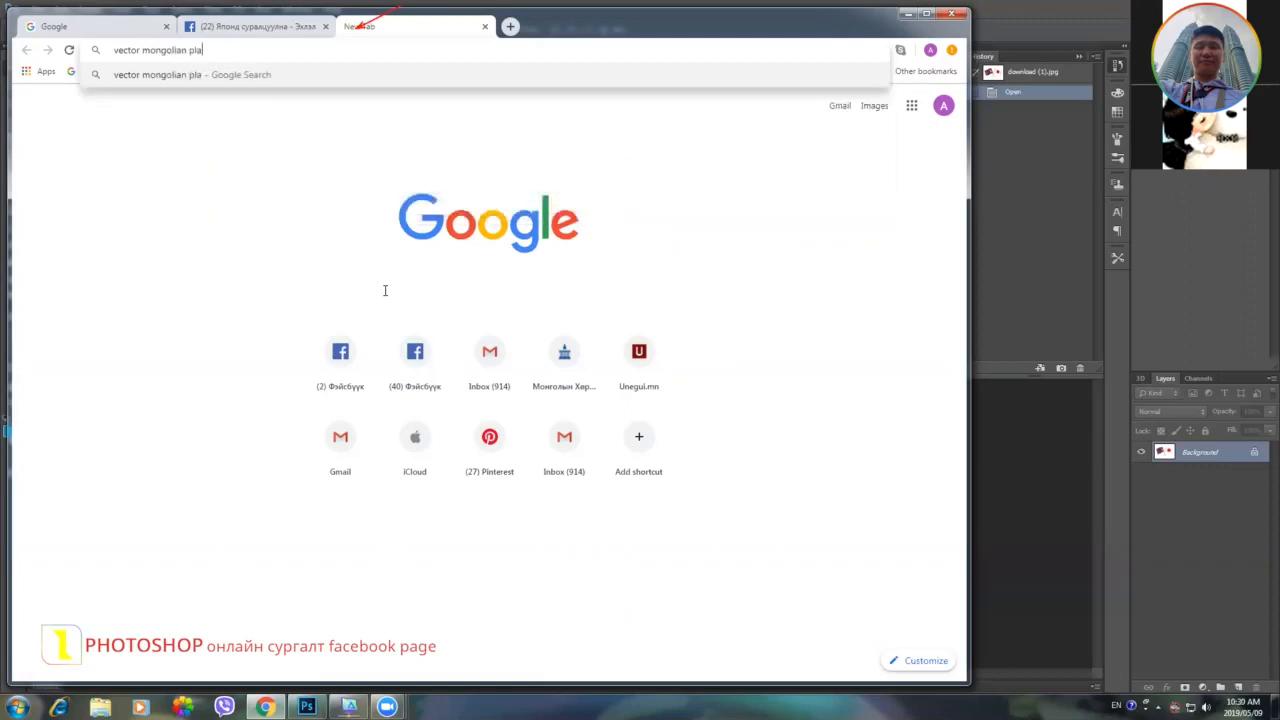
text(n)
key(BackSpace)
key(BackSpace)
key(BackSpace)
key(BackSpace)
key(BackSpace)
key(BackSpace)
key(BackSpace)
key(BackSpace)
key(BackSpace)
key(BackSpace)
key(BackSpace)
key(BackSpace)
key(BackSpace)
key(BackSpace)
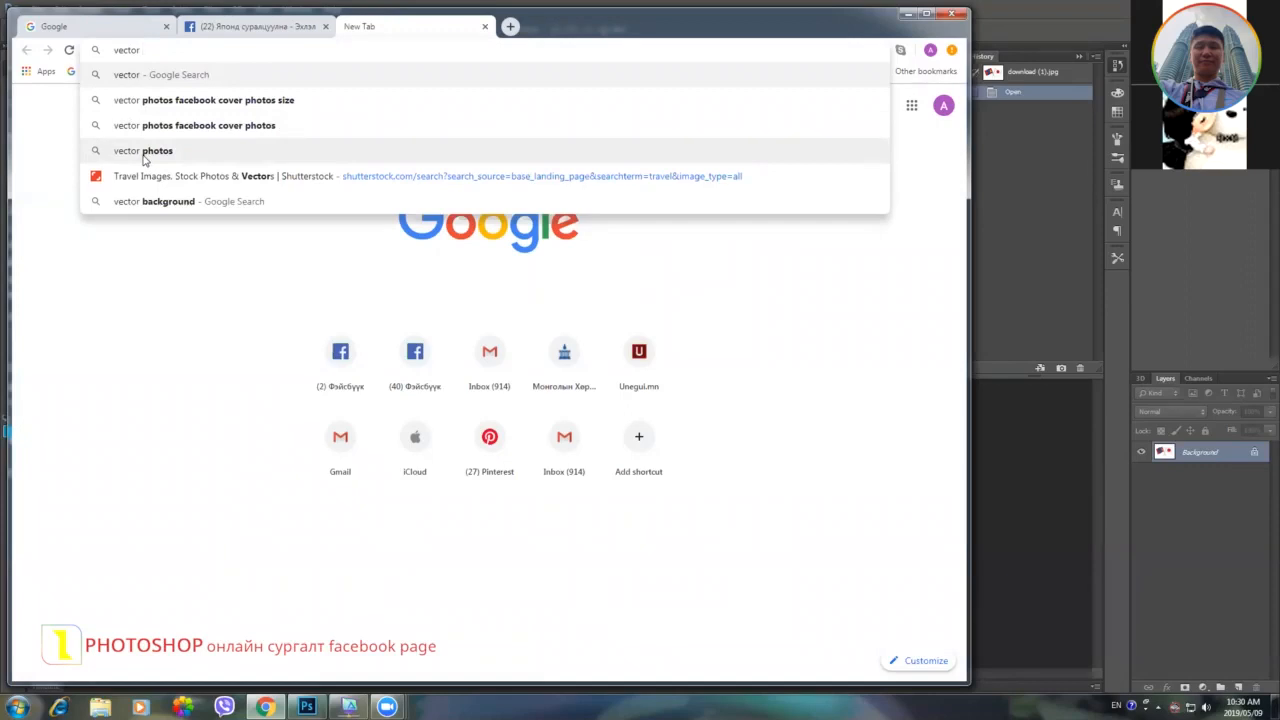
Search Google for "vector", open the Vecteezy free vector result and search that site for "mongolian plag".
key(Return)
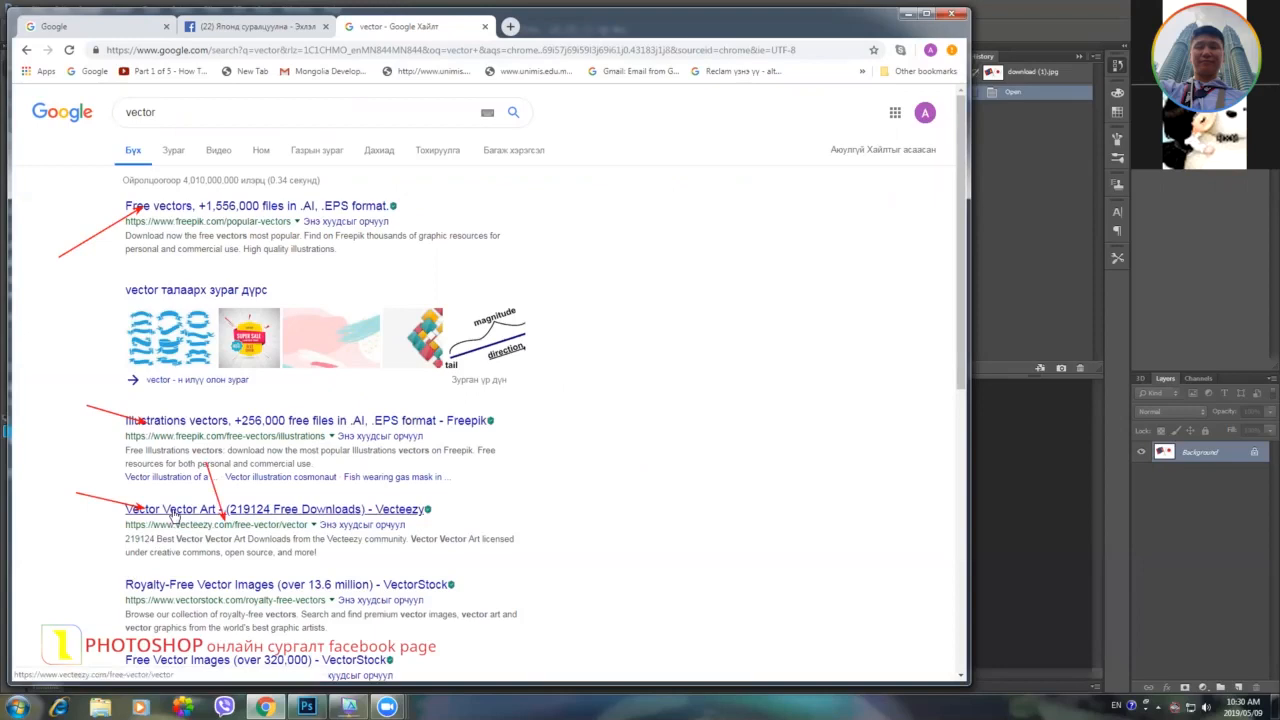
click(172, 513)
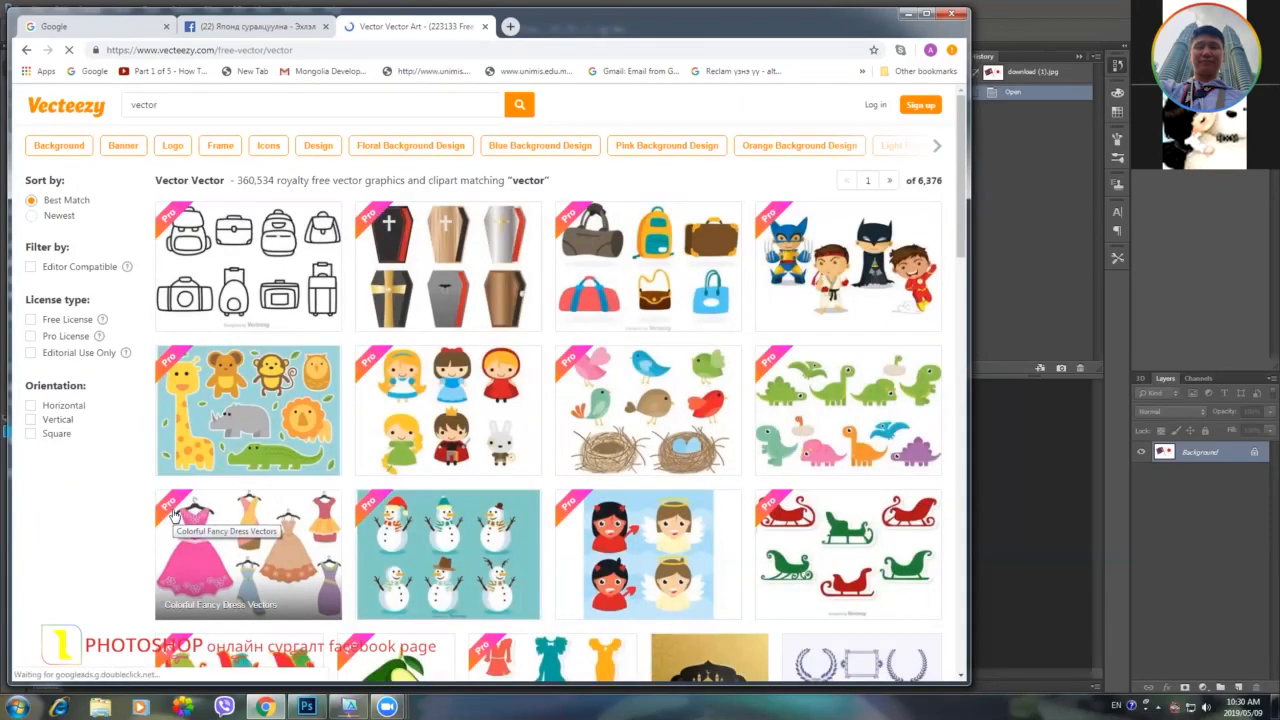
key(BackSpace)
key(BackSpace)
key(BackSpace)
key(BackSpace)
key(BackSpace)
key(BackSpace)
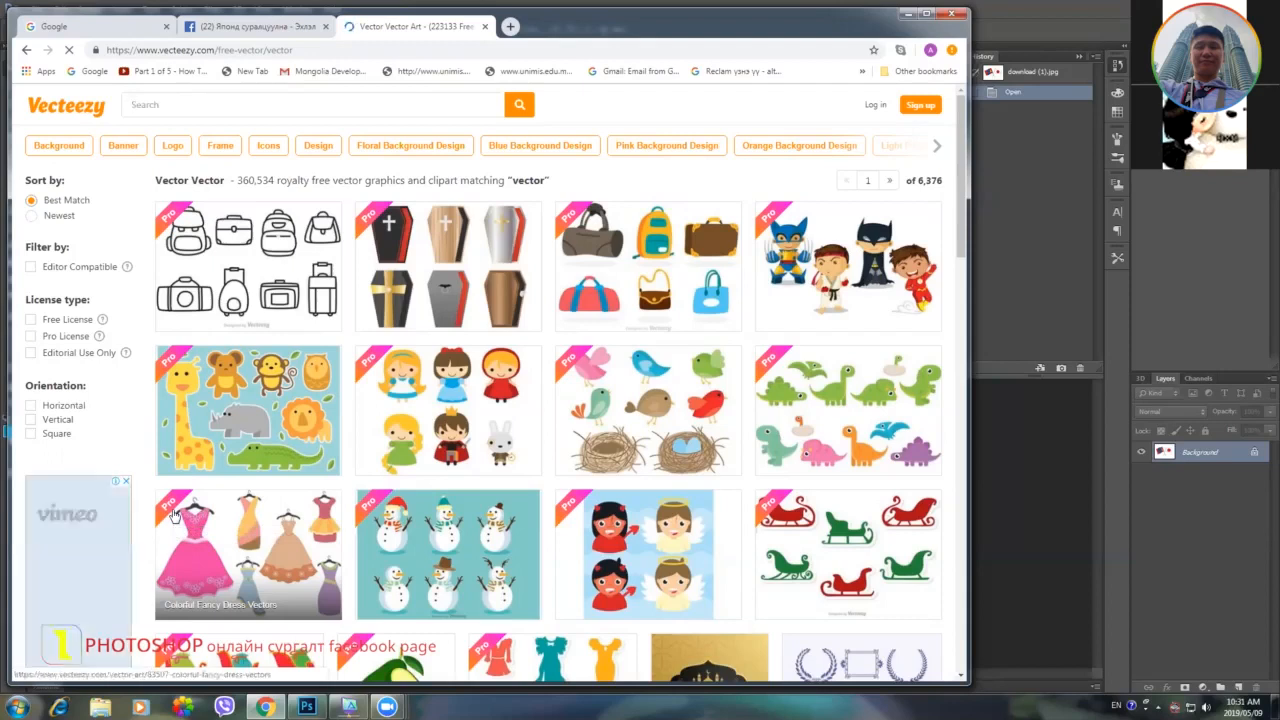
text(mongolian plag)
key(Return)
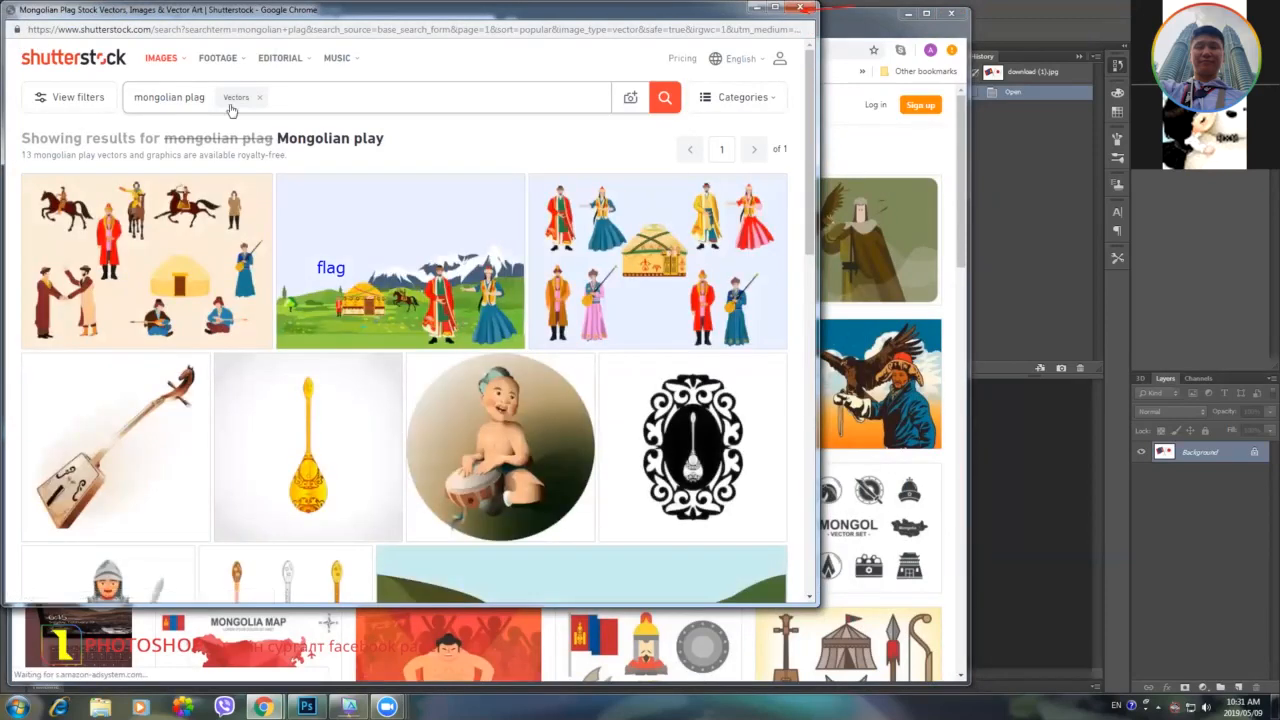
click(186, 99)
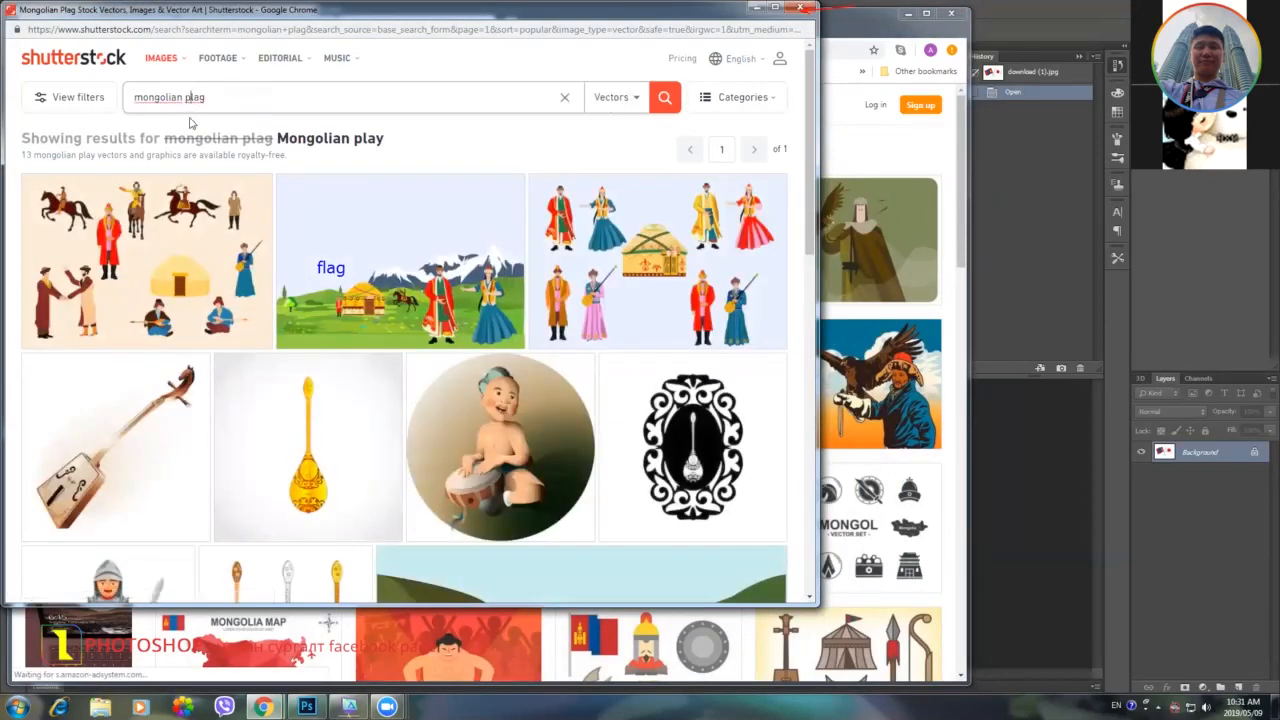
key(BackSpace)
text(f)
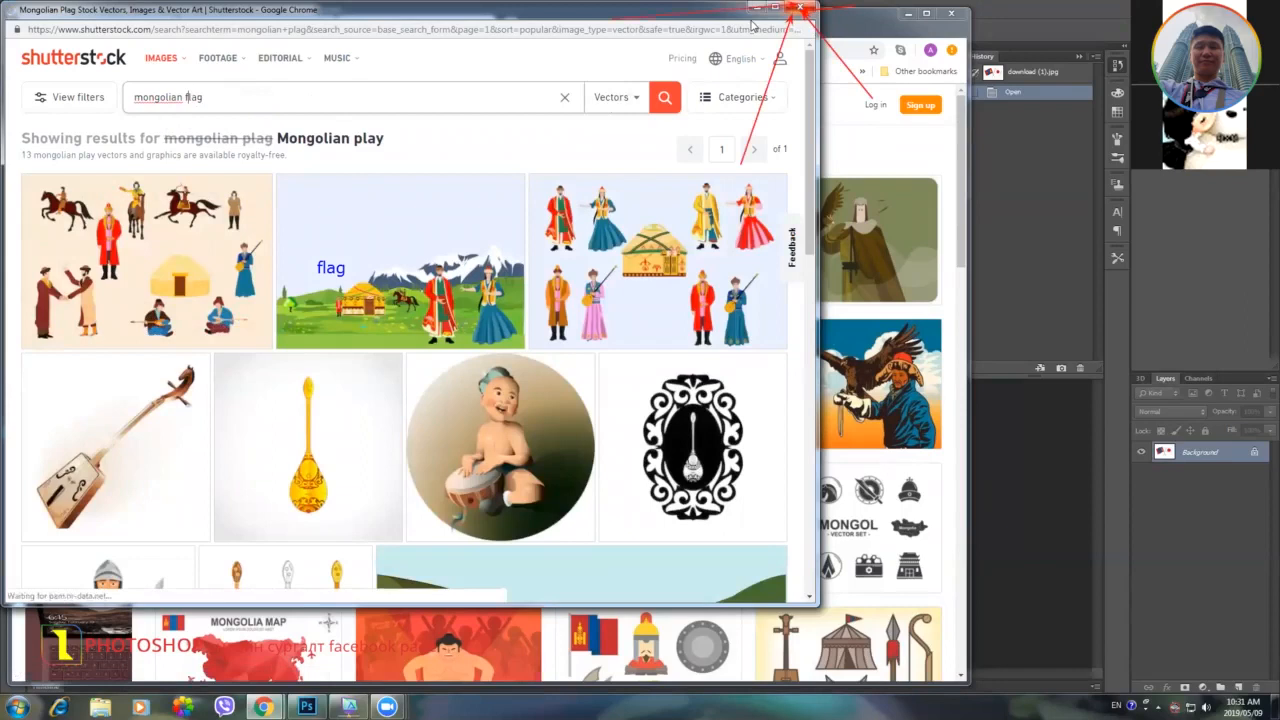
Close the Shutterstock pop-up window and correct the Vecteezy search to "mongolian flag".
key(alt+F4)
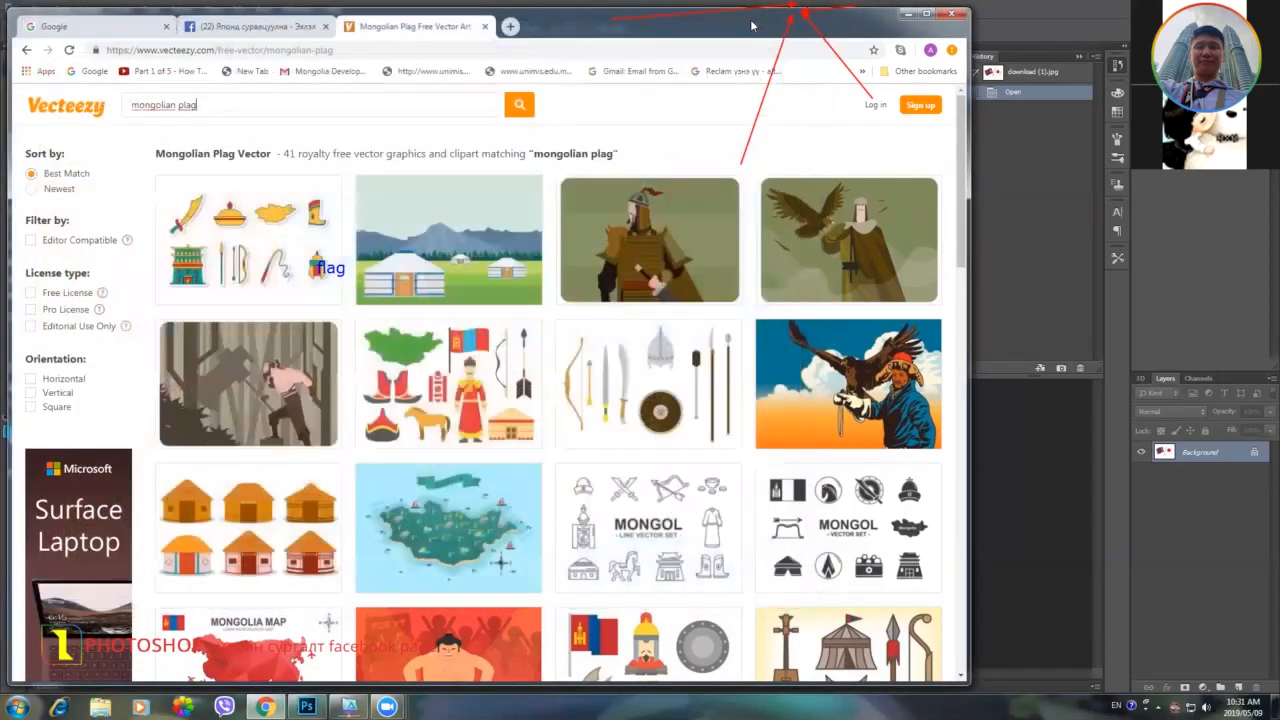
click(178, 107)
key(Delete)
text(f)
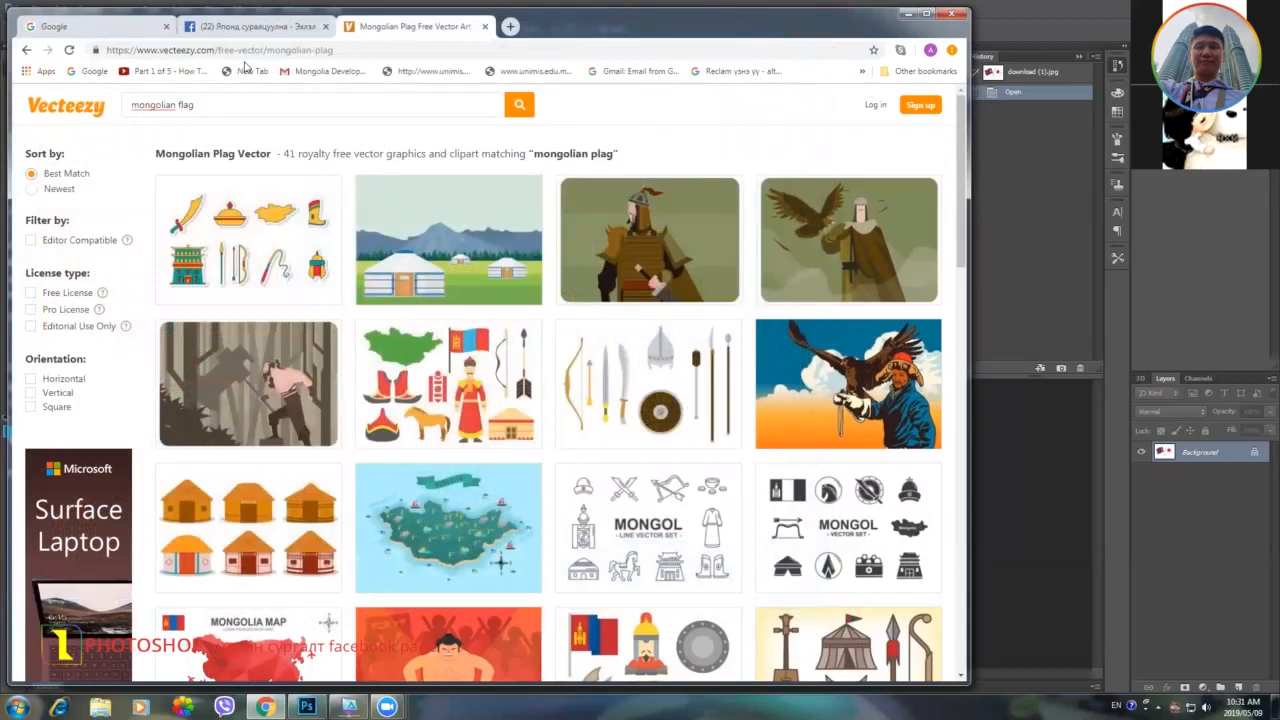
key(Return)
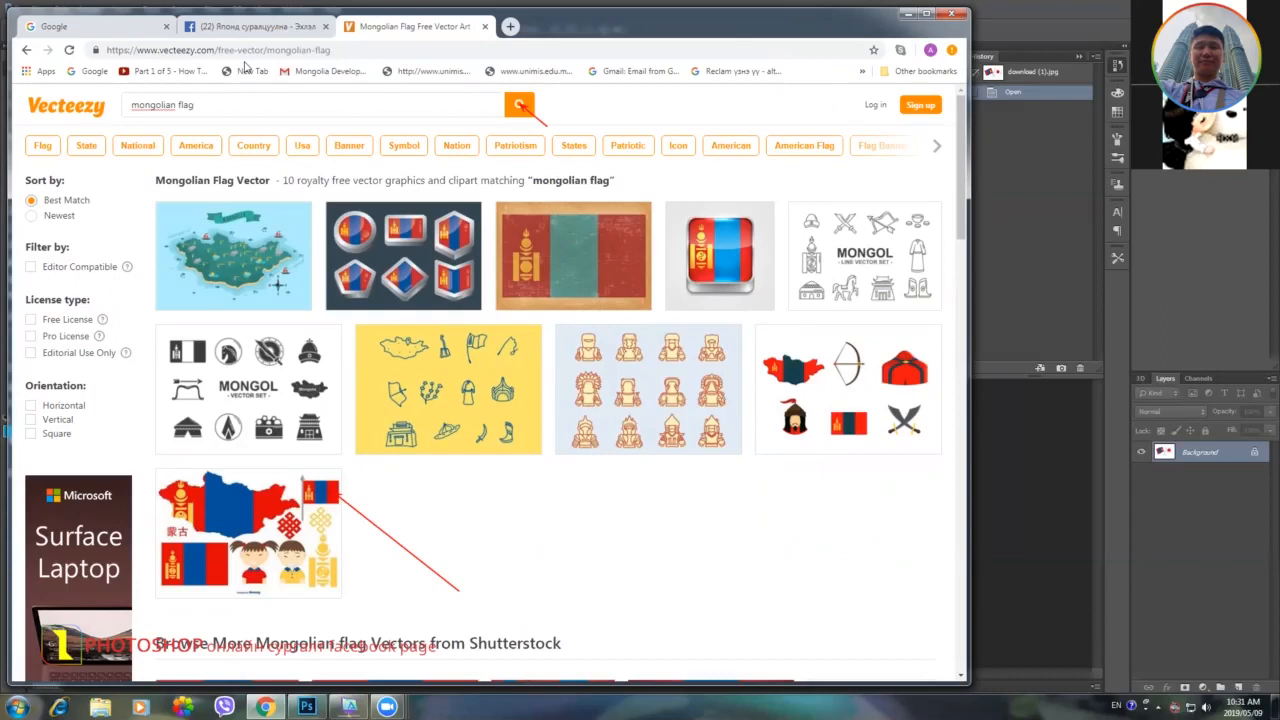
Download the Mongolia Vector Elements Collection under the Free License and dismiss the download overlay.
click(320, 503)
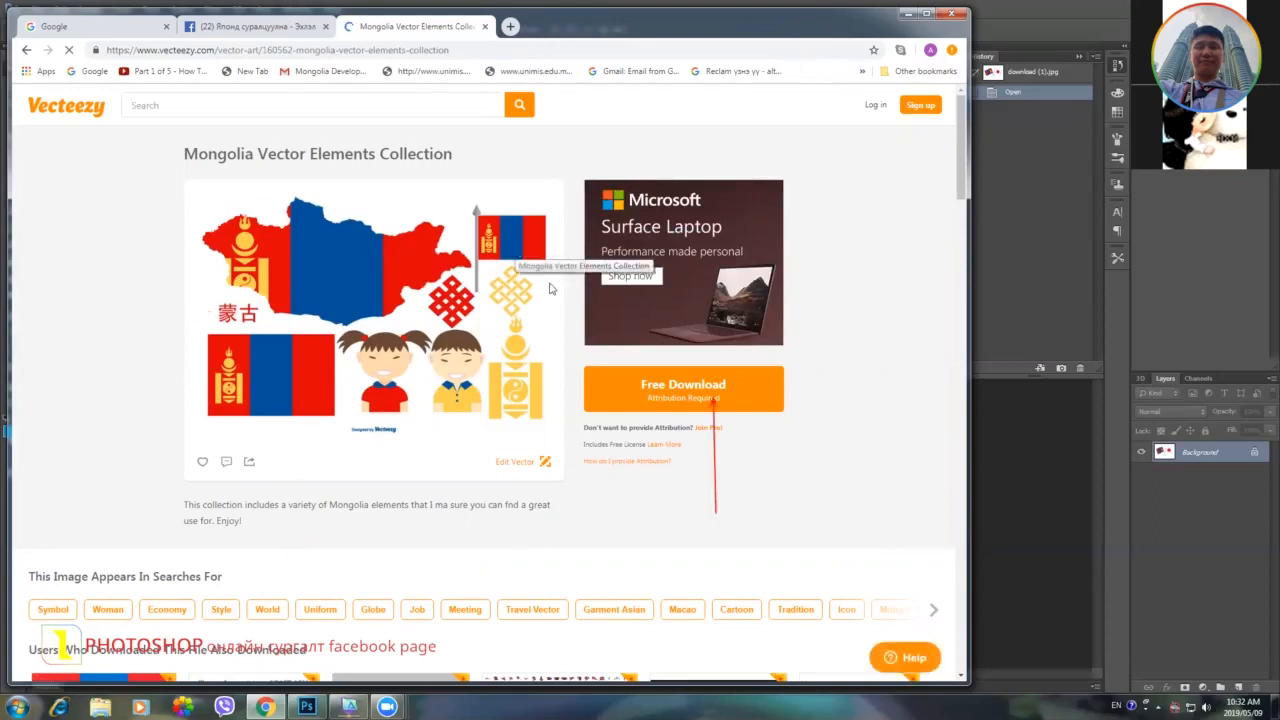
click(688, 382)
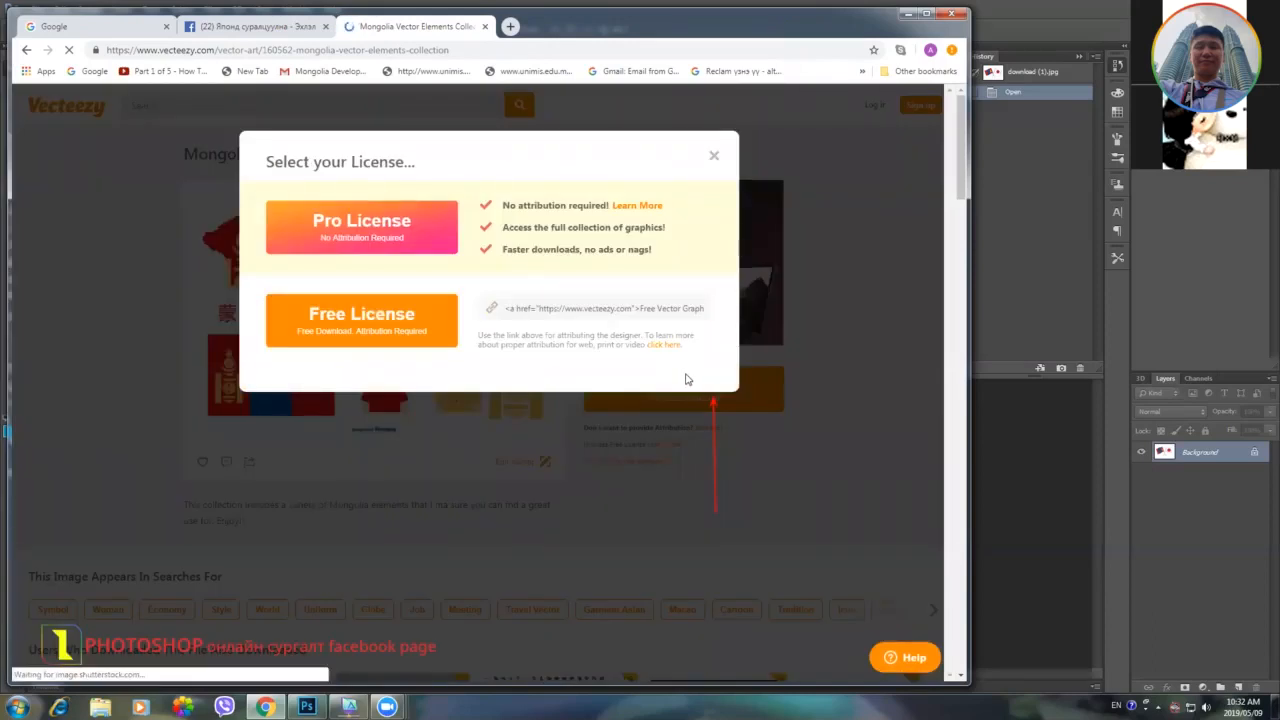
click(388, 325)
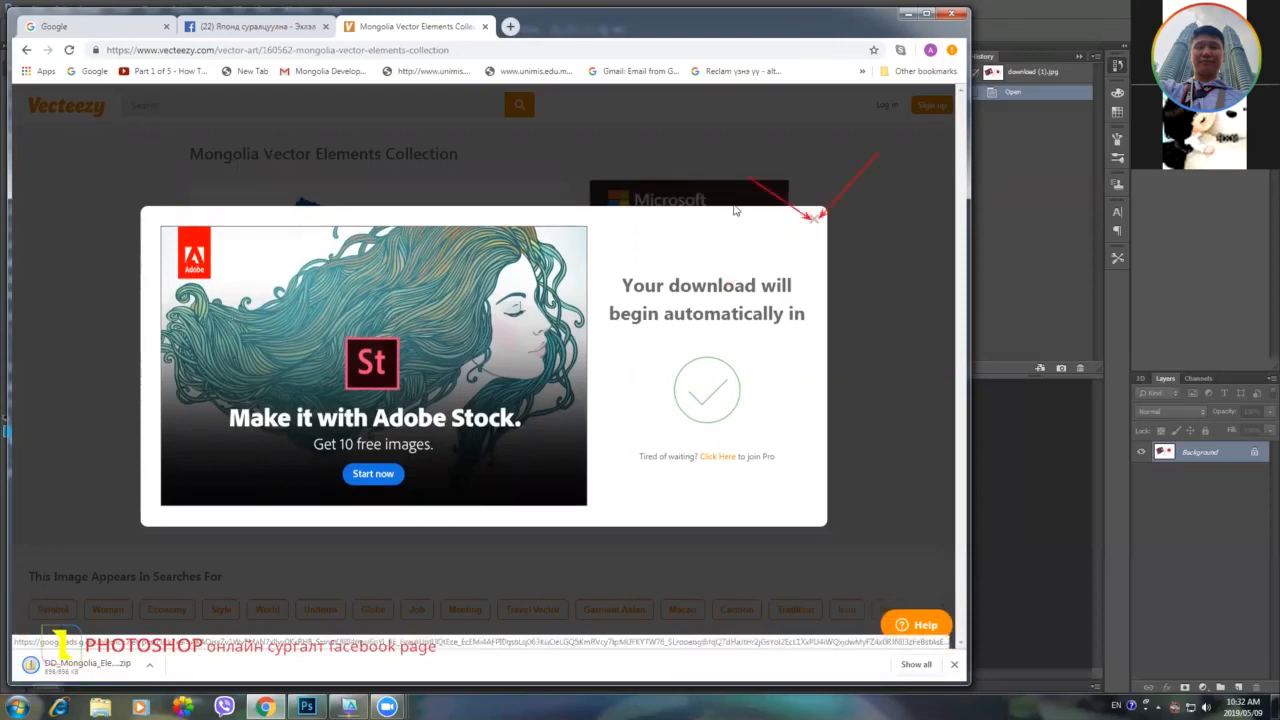
click(811, 224)
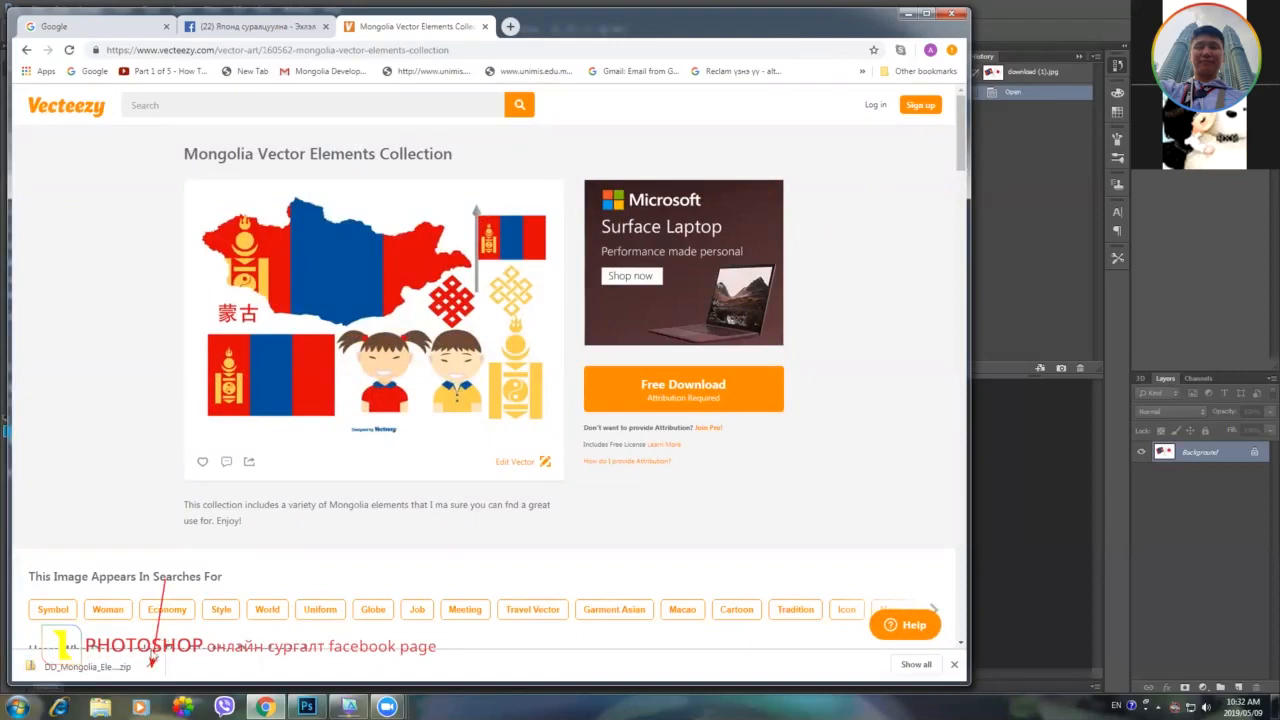
Extract the downloaded DD_Mongolia_Elements_Collection_56743 zip to its default folder in Downloads and open the extracted DD Mongolia Elements Collection 56743 subfolder.
click(151, 665)
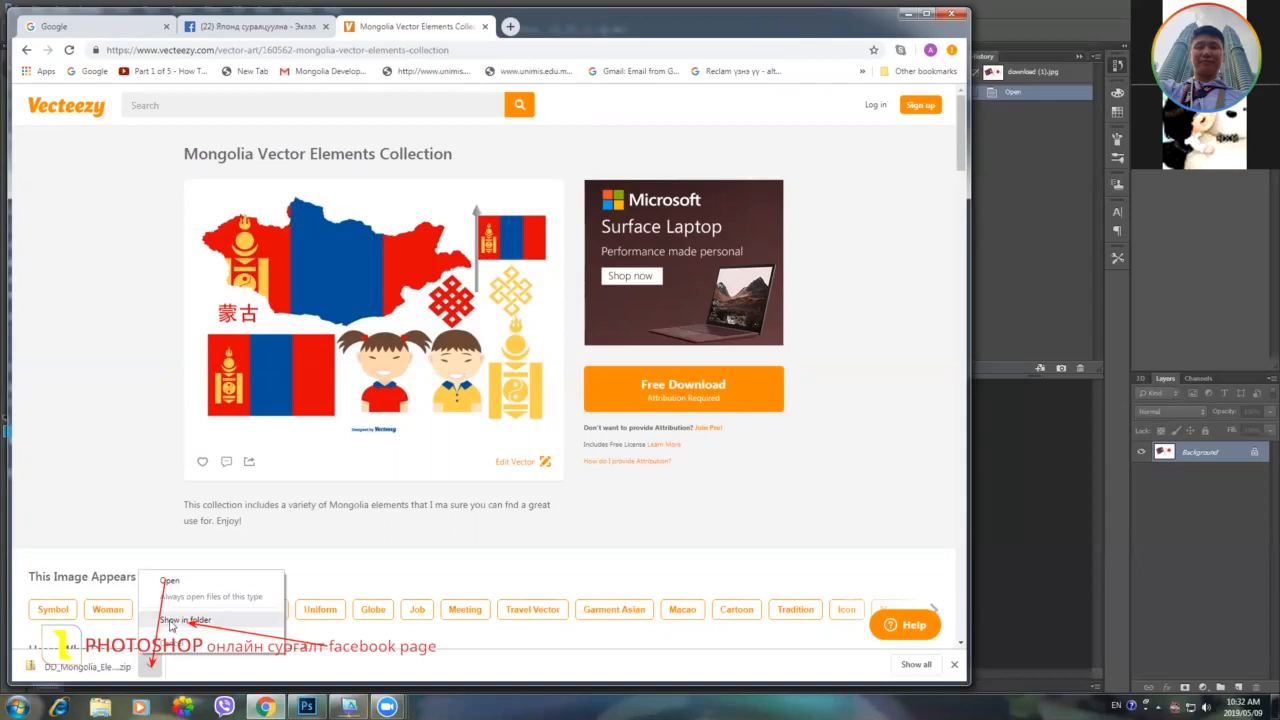
click(172, 621)
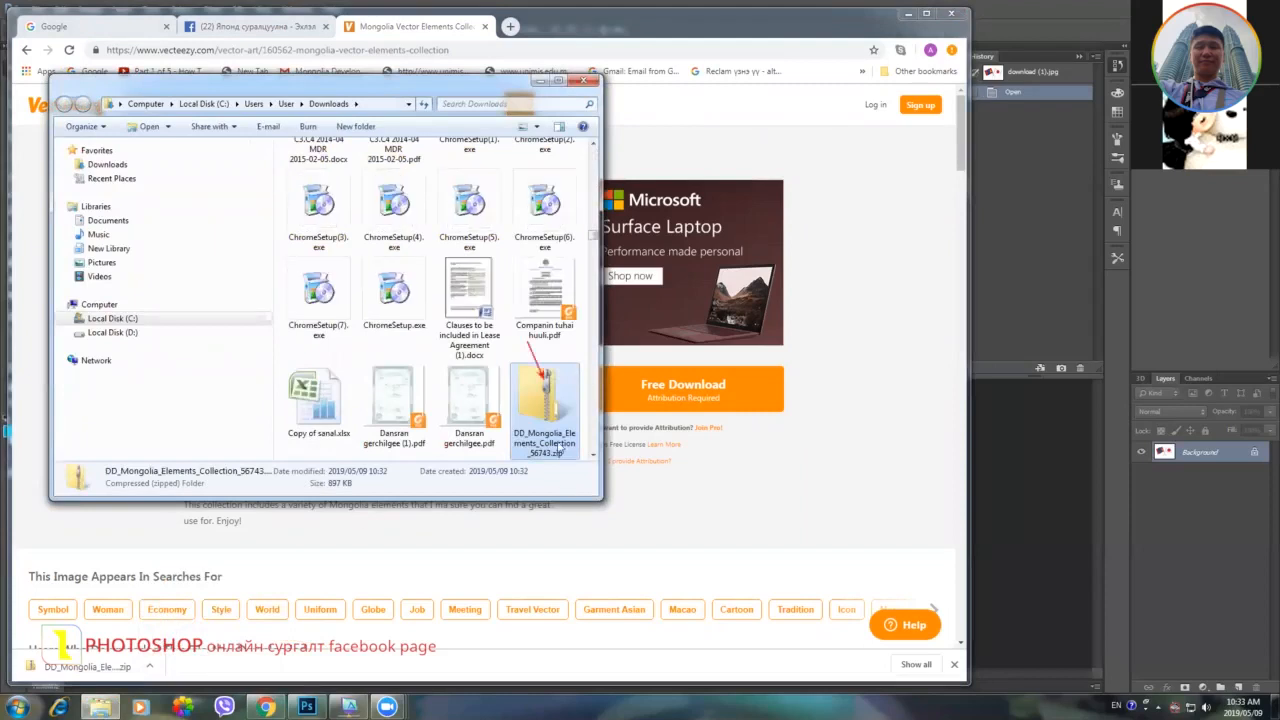
double_click(538, 402)
right_click(538, 400)
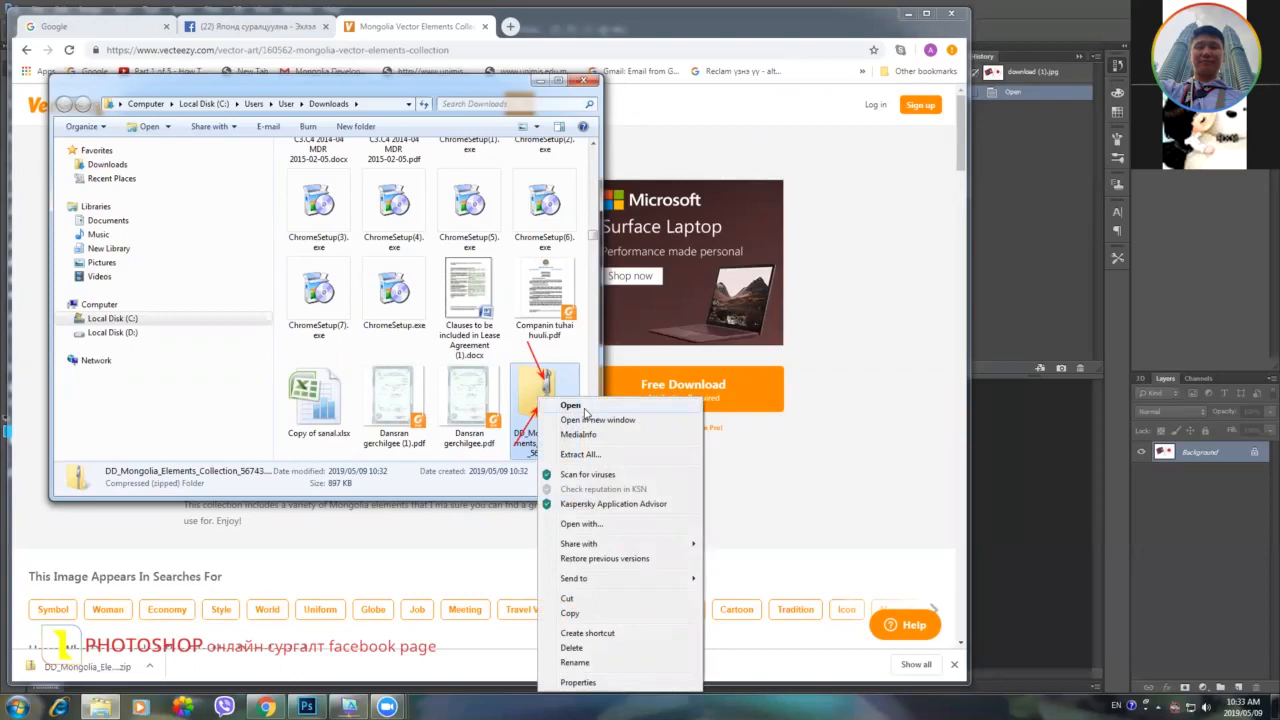
click(589, 456)
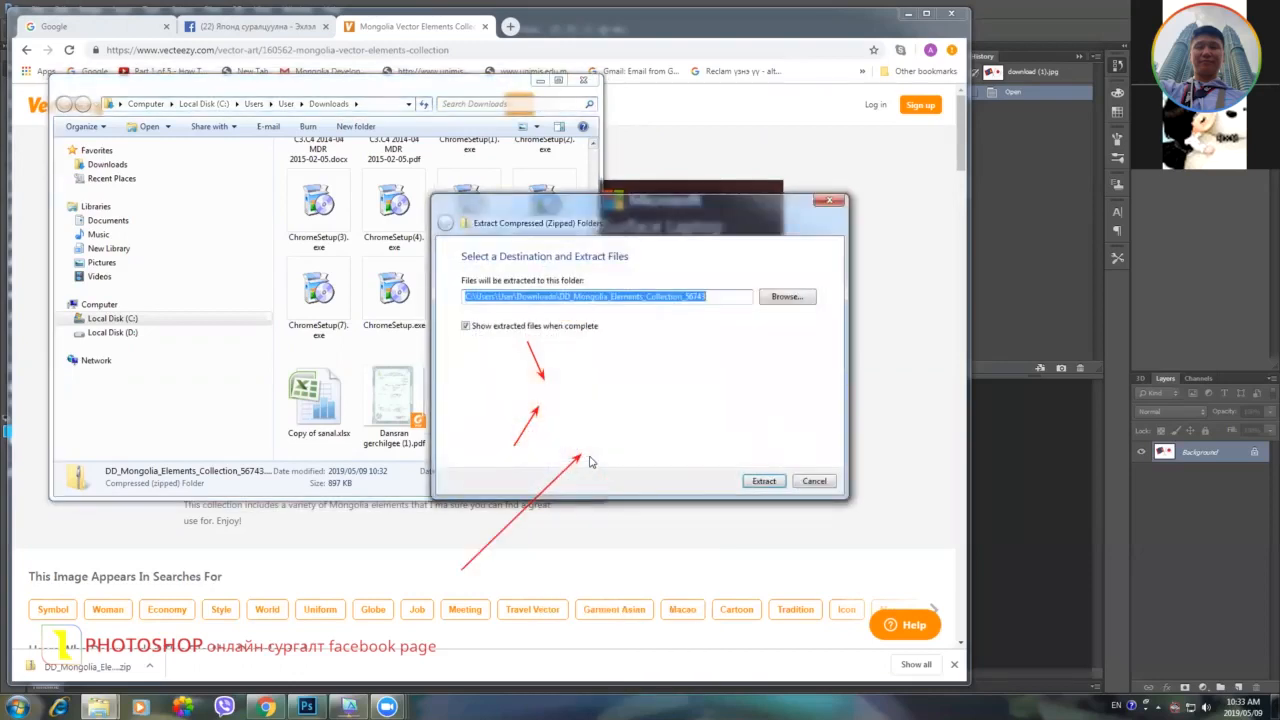
click(758, 482)
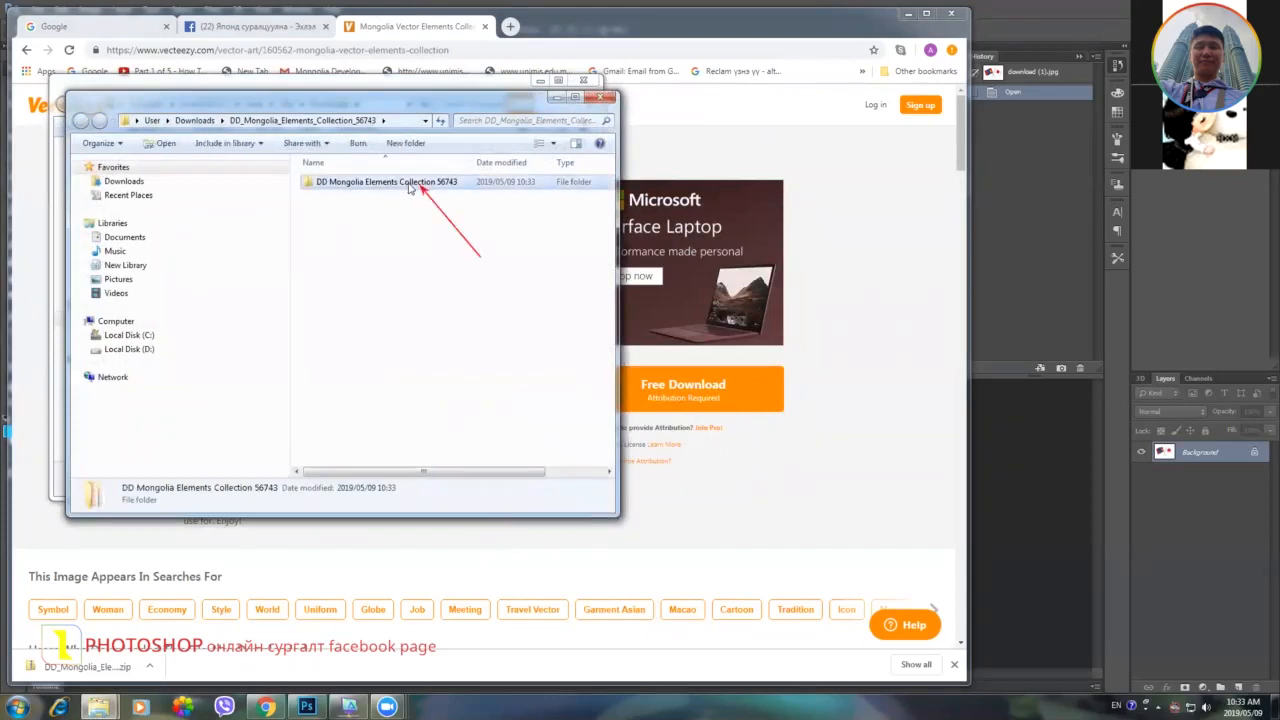
double_click(410, 184)
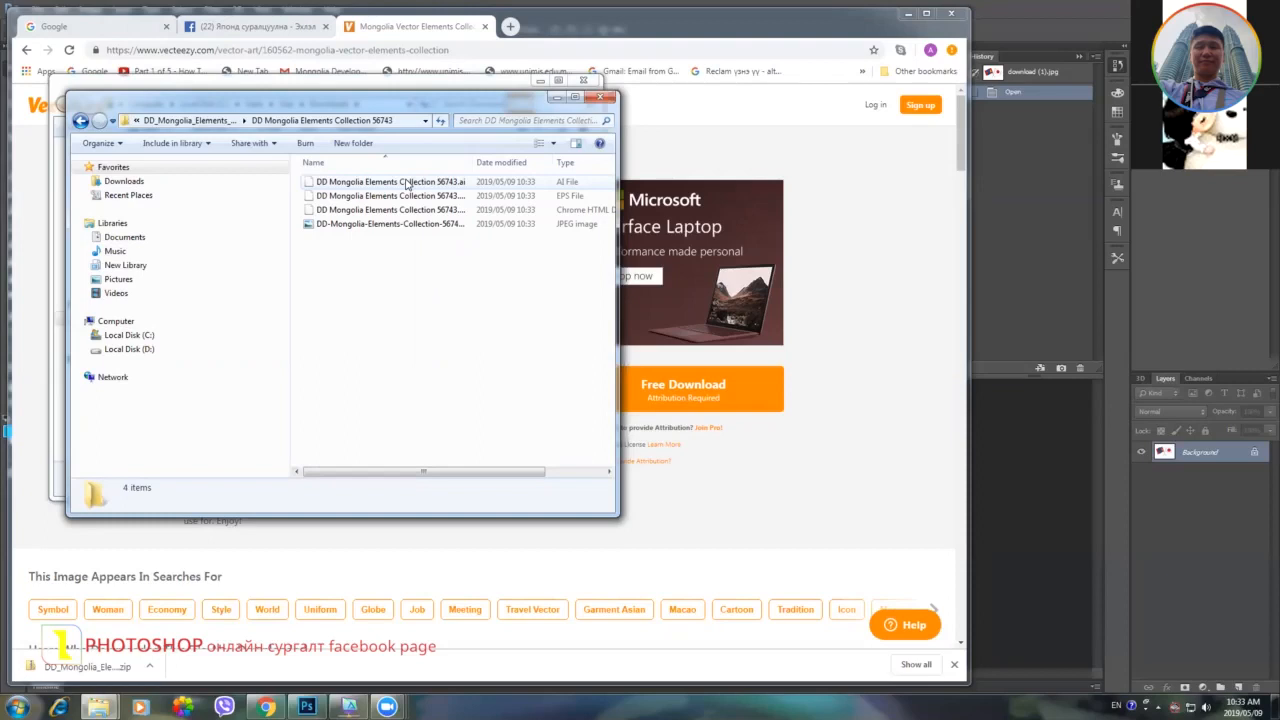
Place the file DD Mongolia Elements Collection 56743.ai into download (1).jpg in Photoshop, cropped to its bounding box.
double_click(406, 183)
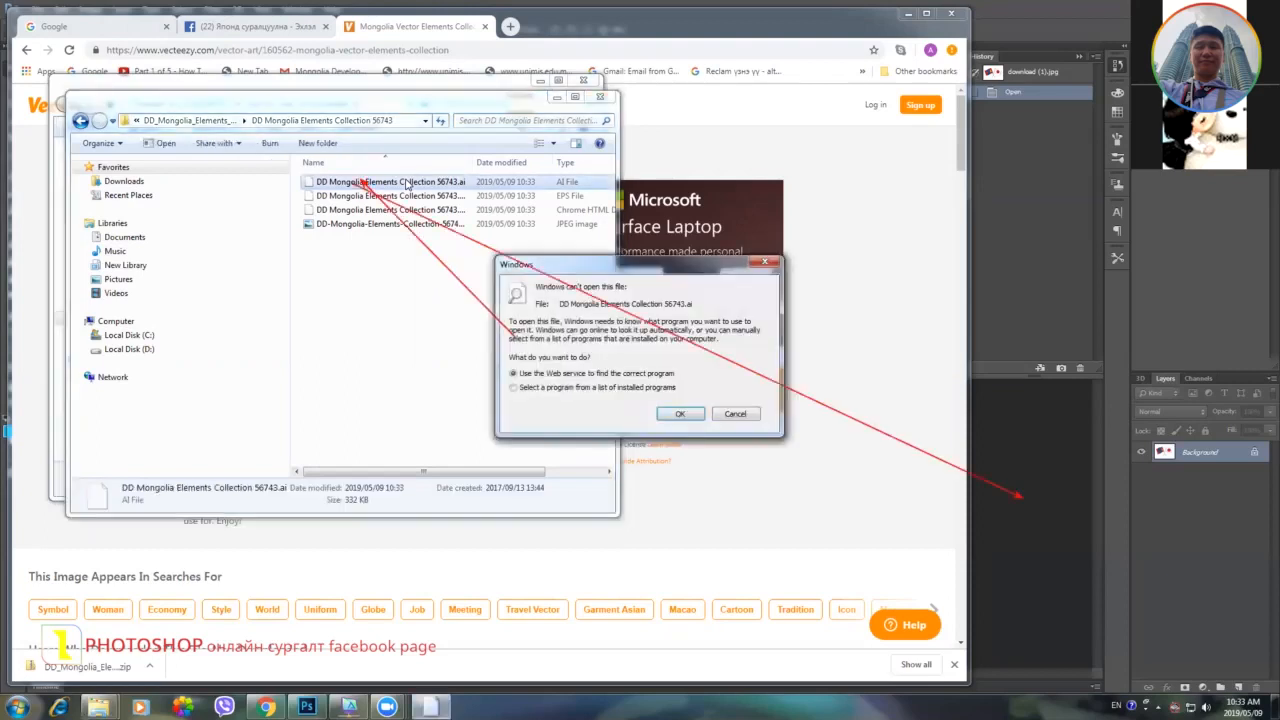
click(740, 415)
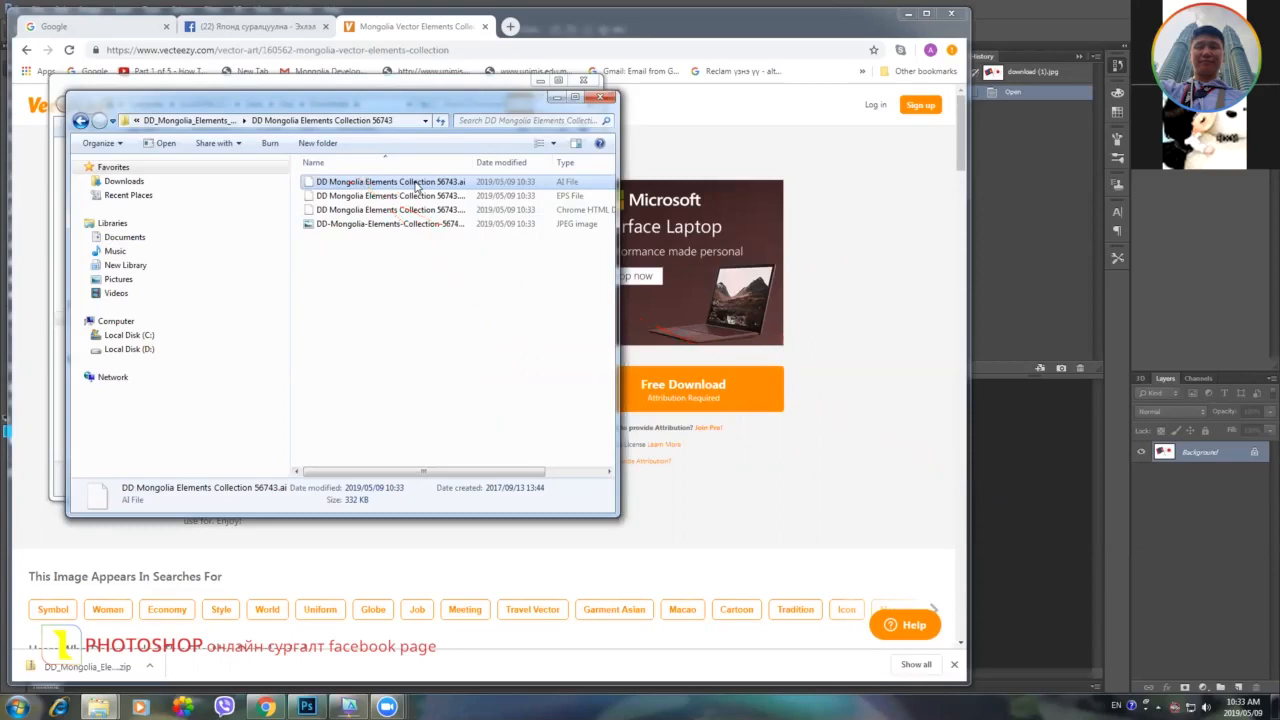
mouse_move(415, 185)
mouse_down()
mouse_move(477, 194)
mouse_move(1035, 550)
mouse_move(1041, 526)
mouse_up()
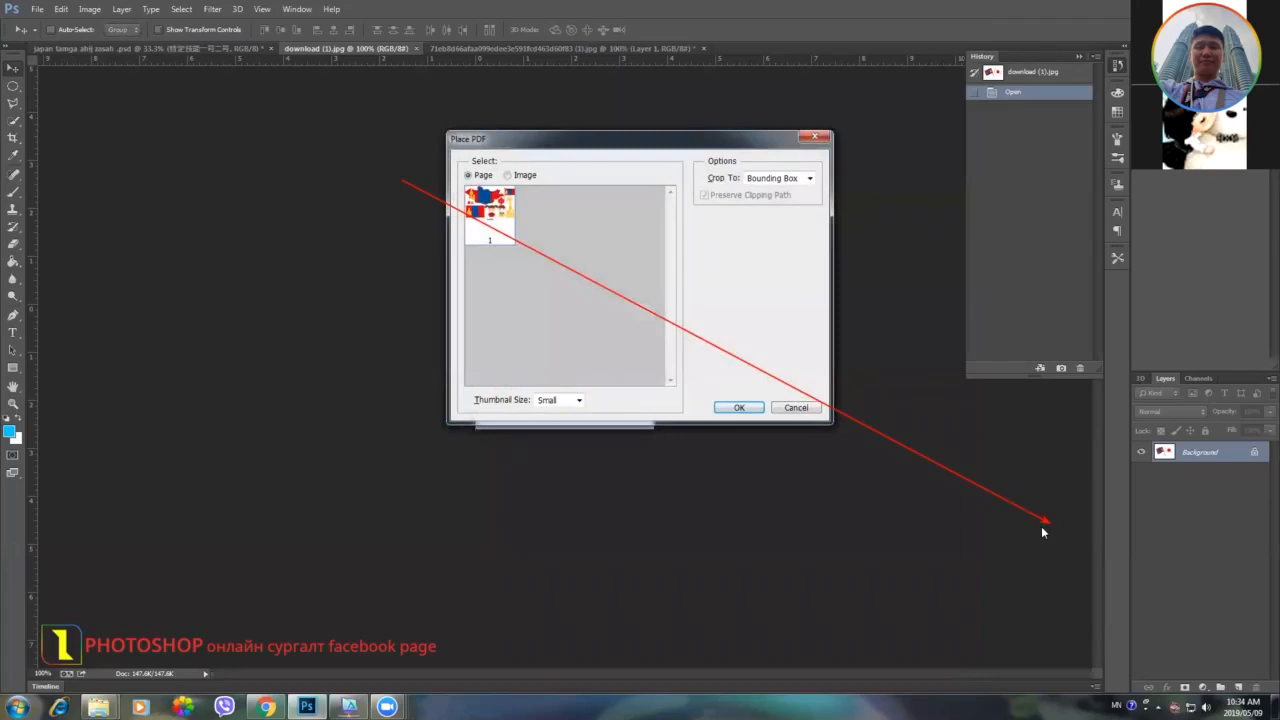
click(737, 407)
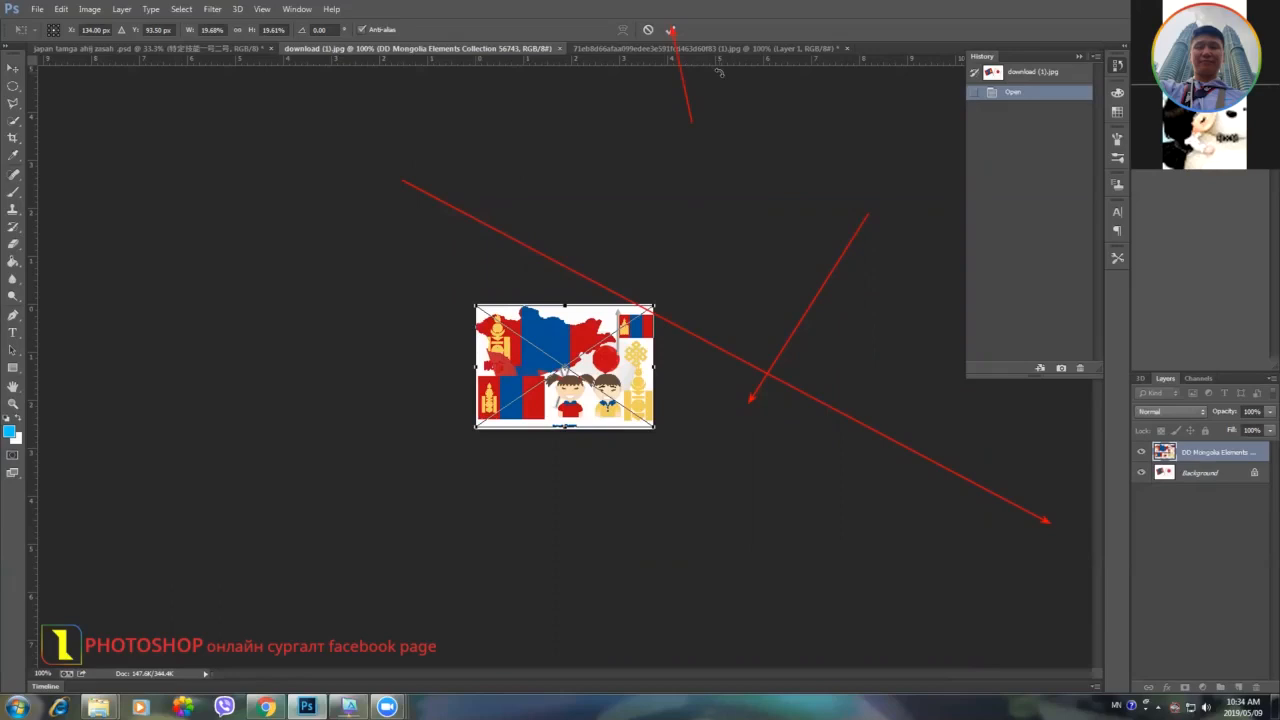
click(671, 29)
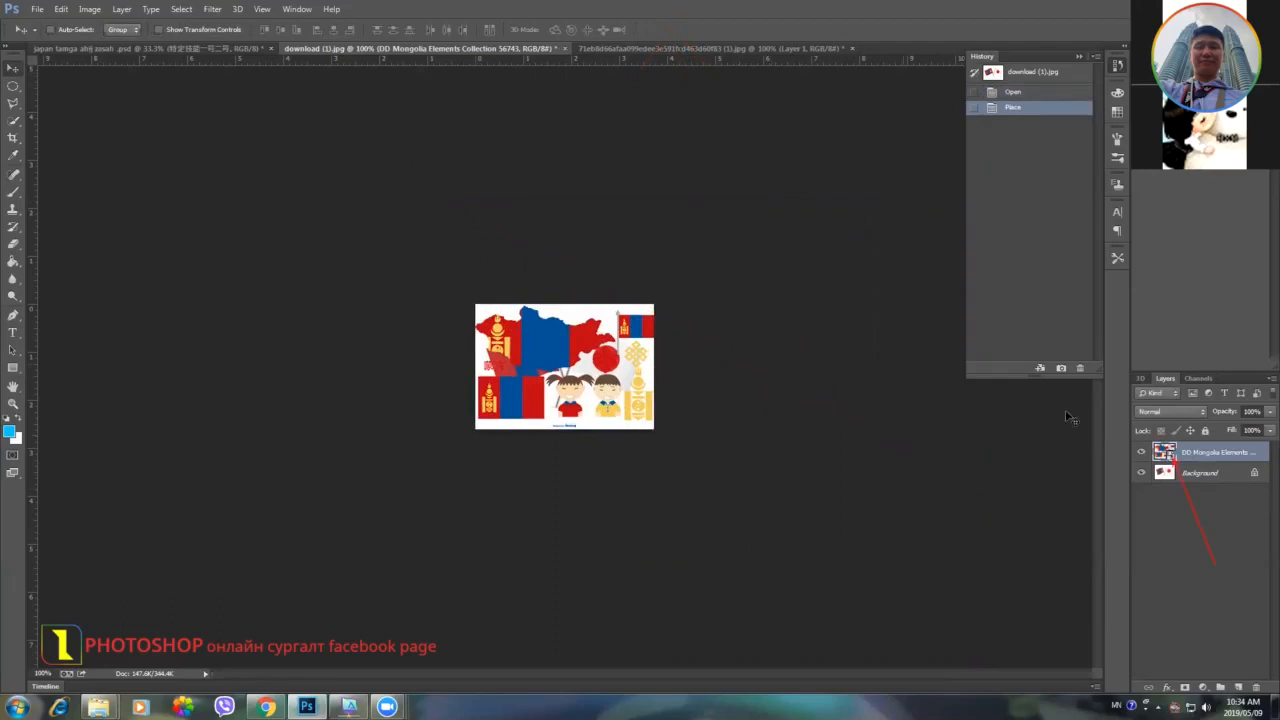
Try to open the contents of the placed DD Mongolia Elements smart object layer for editing.
double_click(1168, 453)
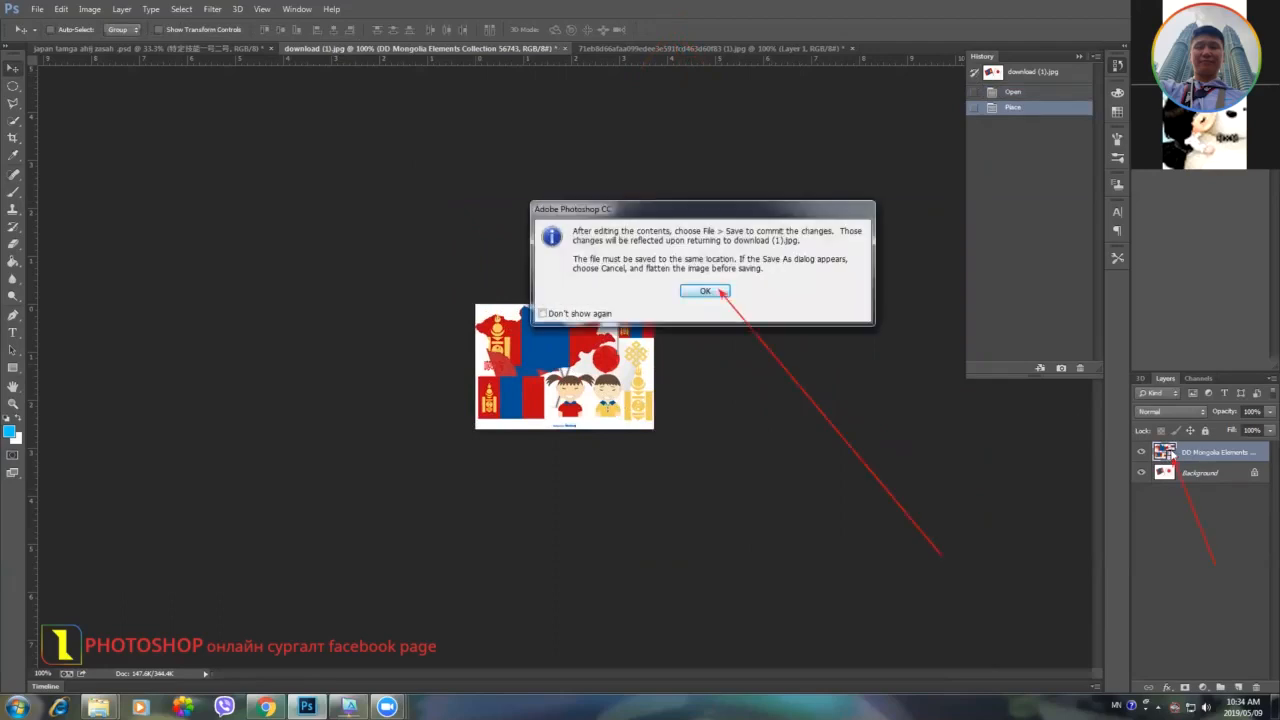
click(705, 291)
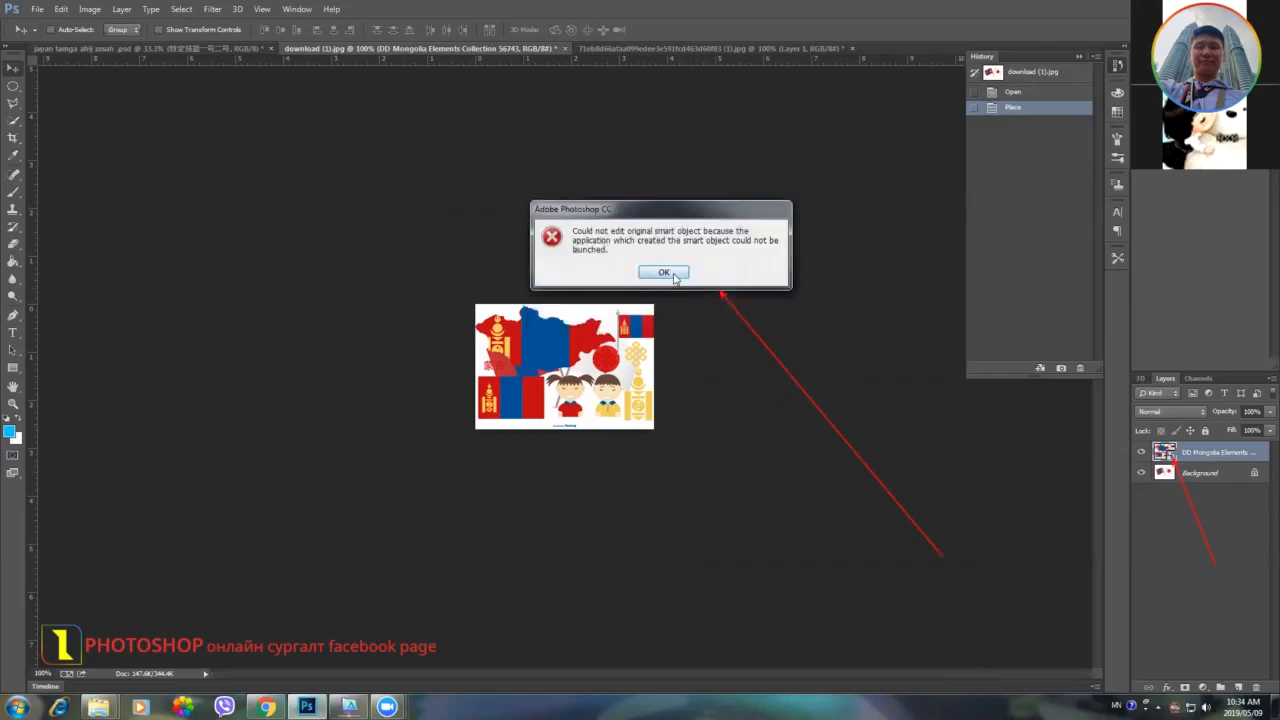
click(675, 278)
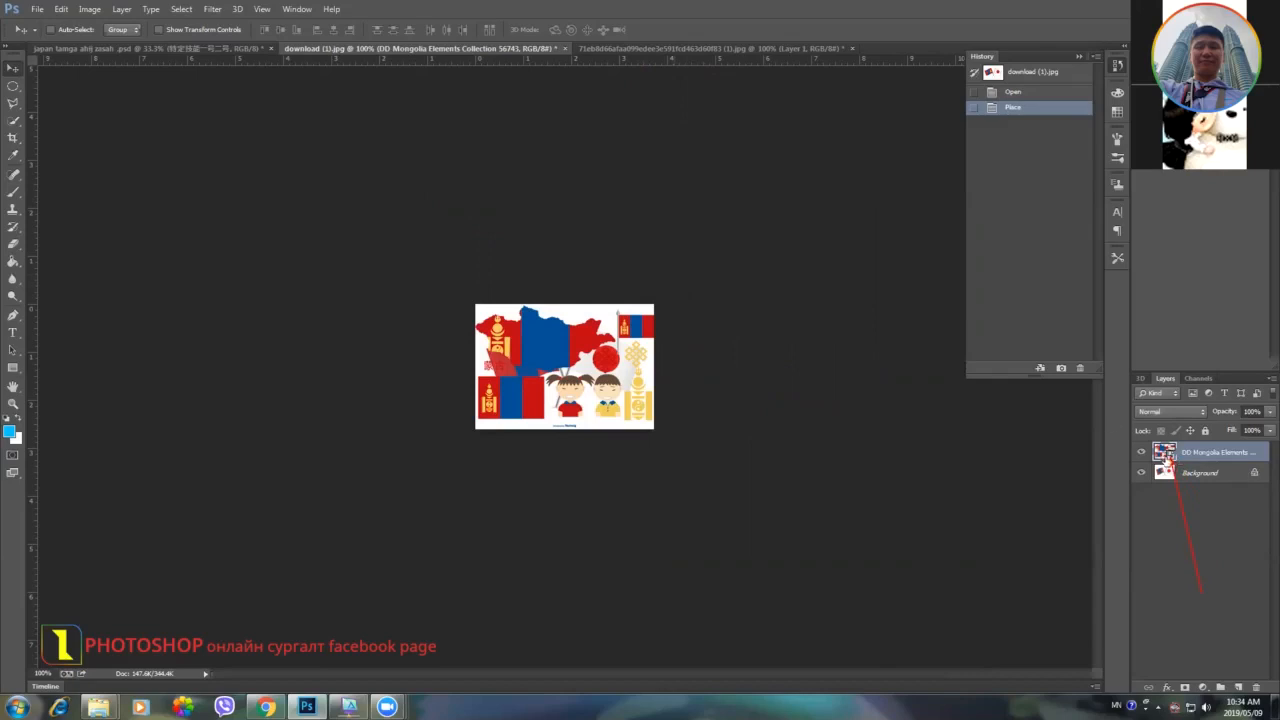
double_click(1166, 452)
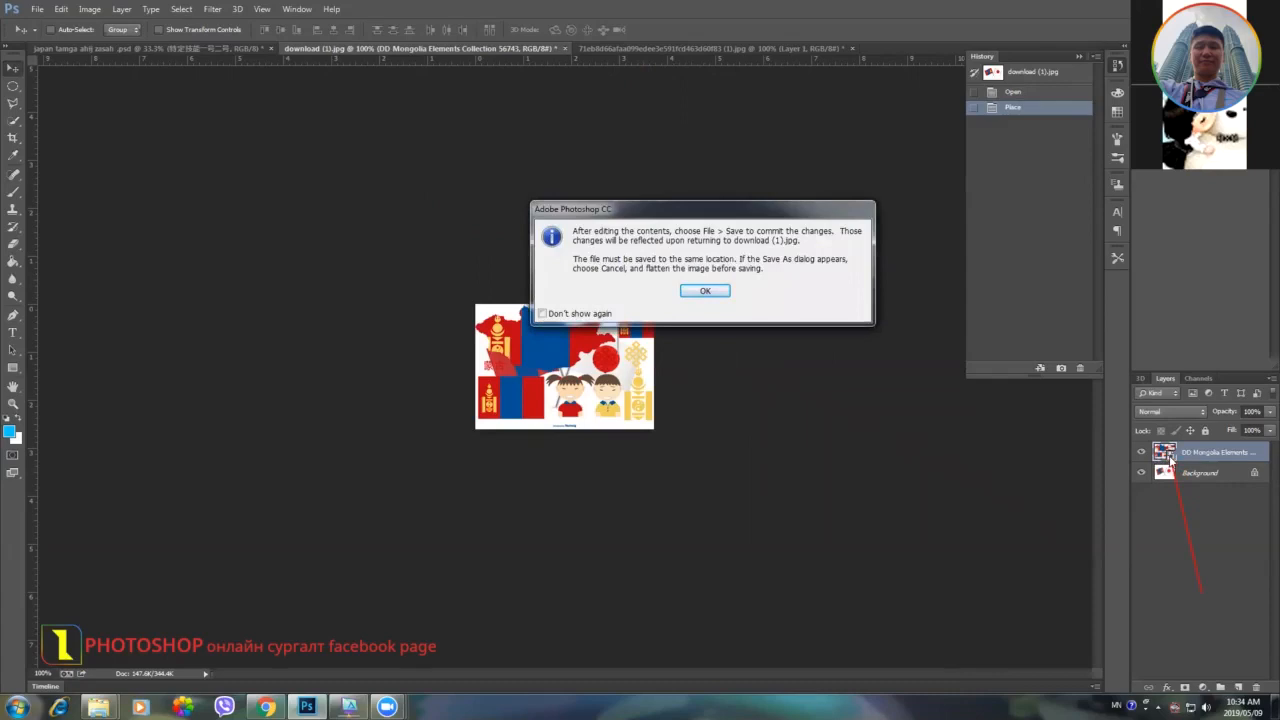
click(717, 292)
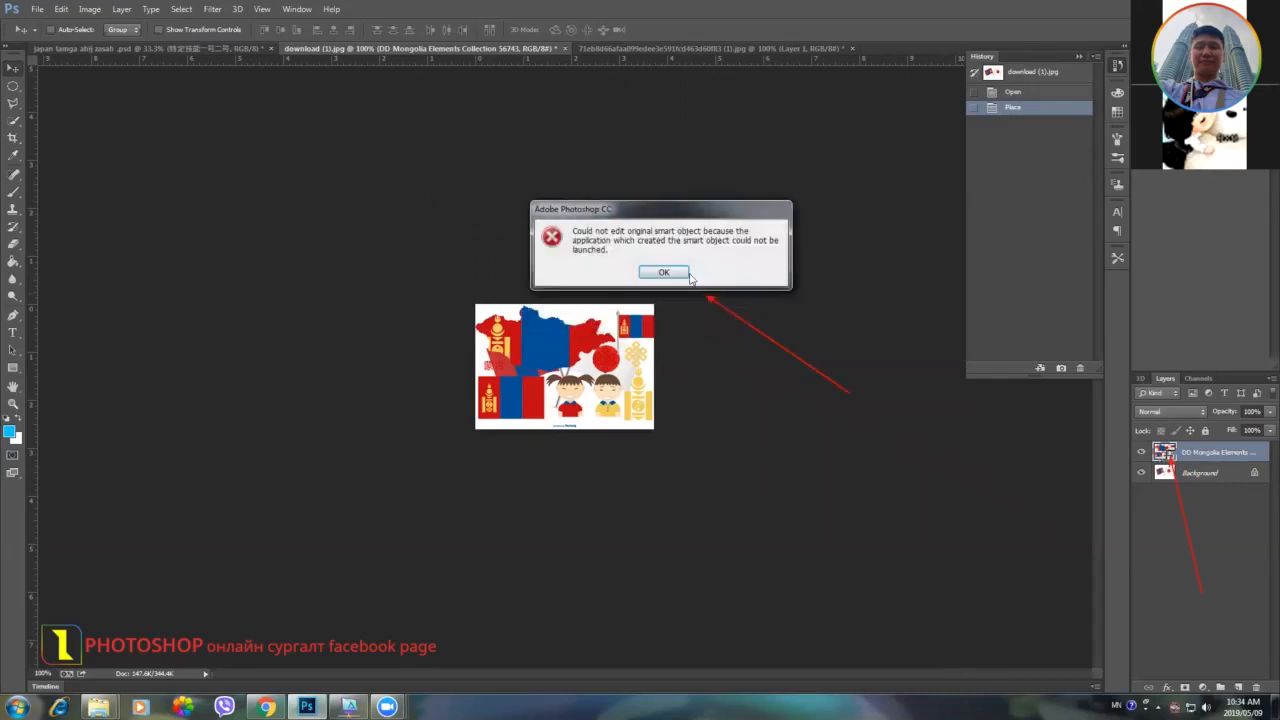
click(686, 274)
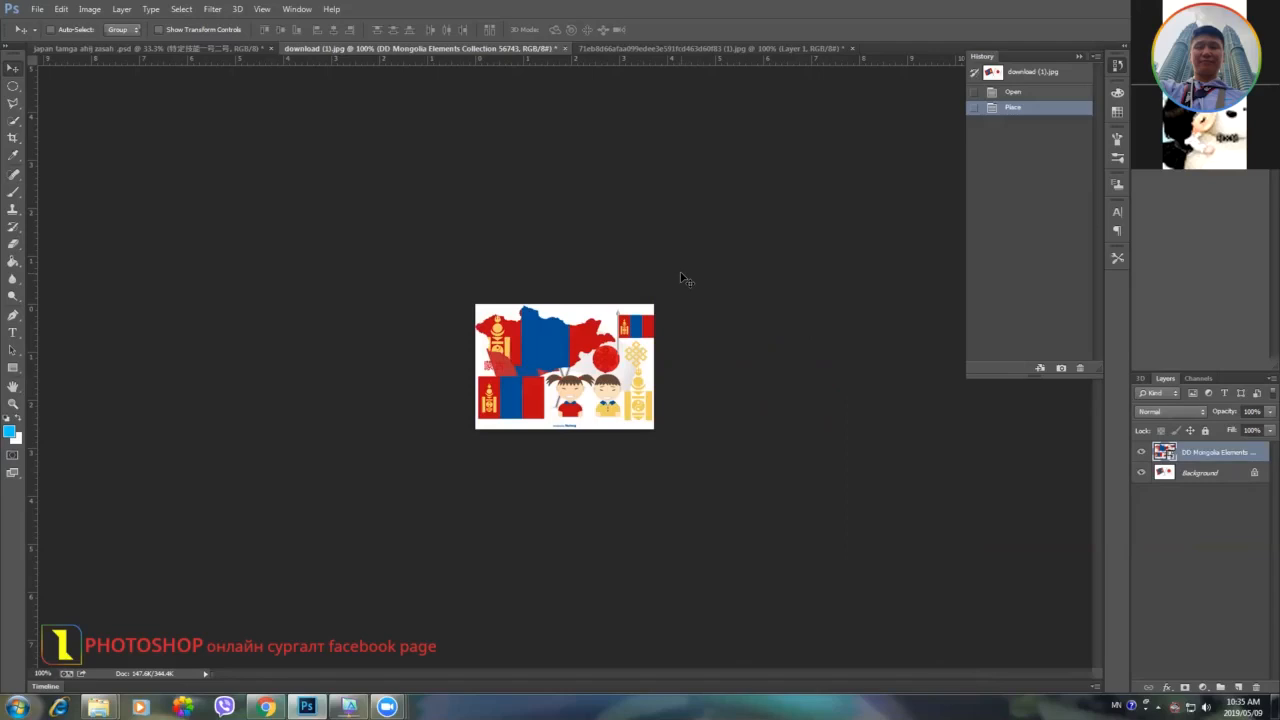
Zoom in to 300% on the placed Mongolia artwork to examine its flags and symbols.
click(14, 404)
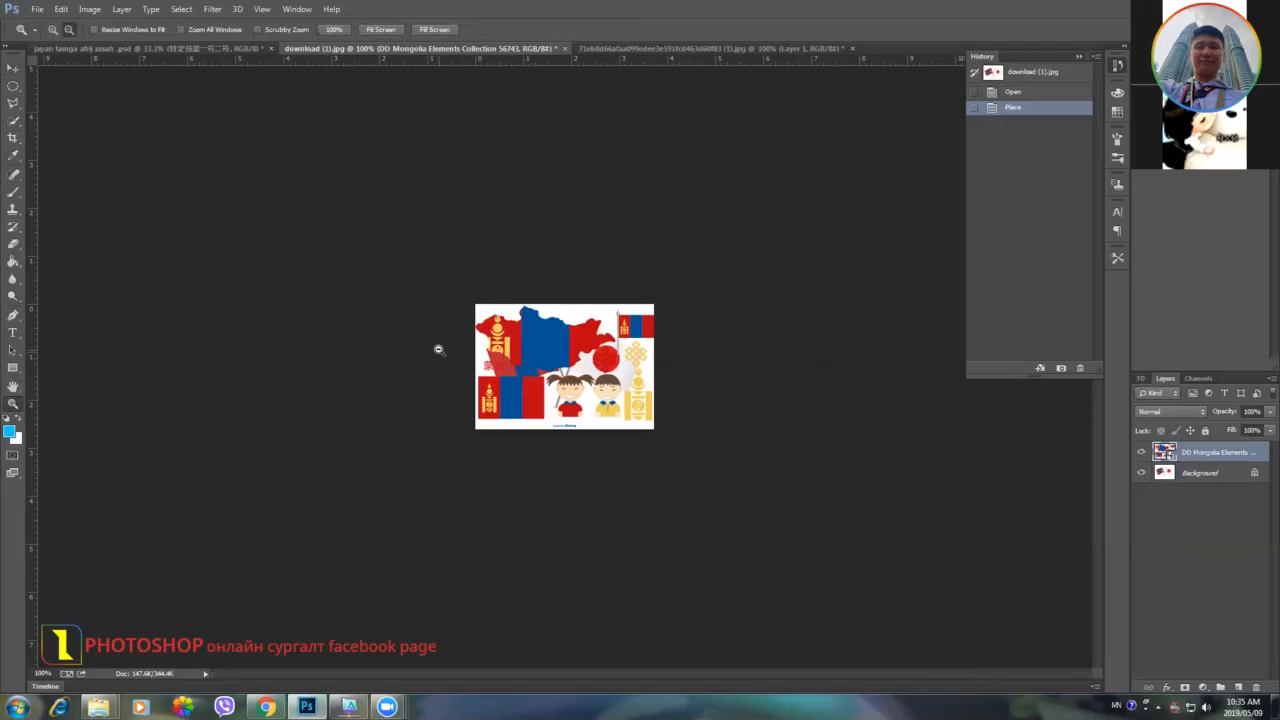
click(54, 29)
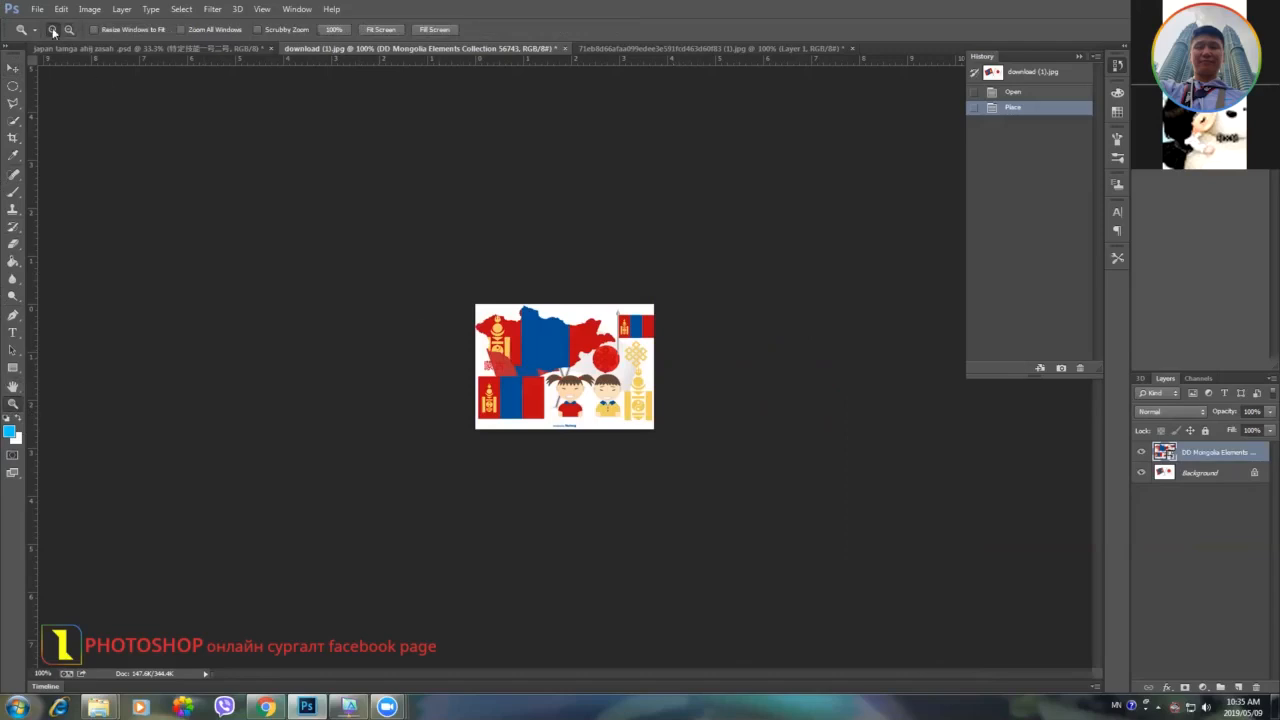
click(530, 356)
click(530, 356)
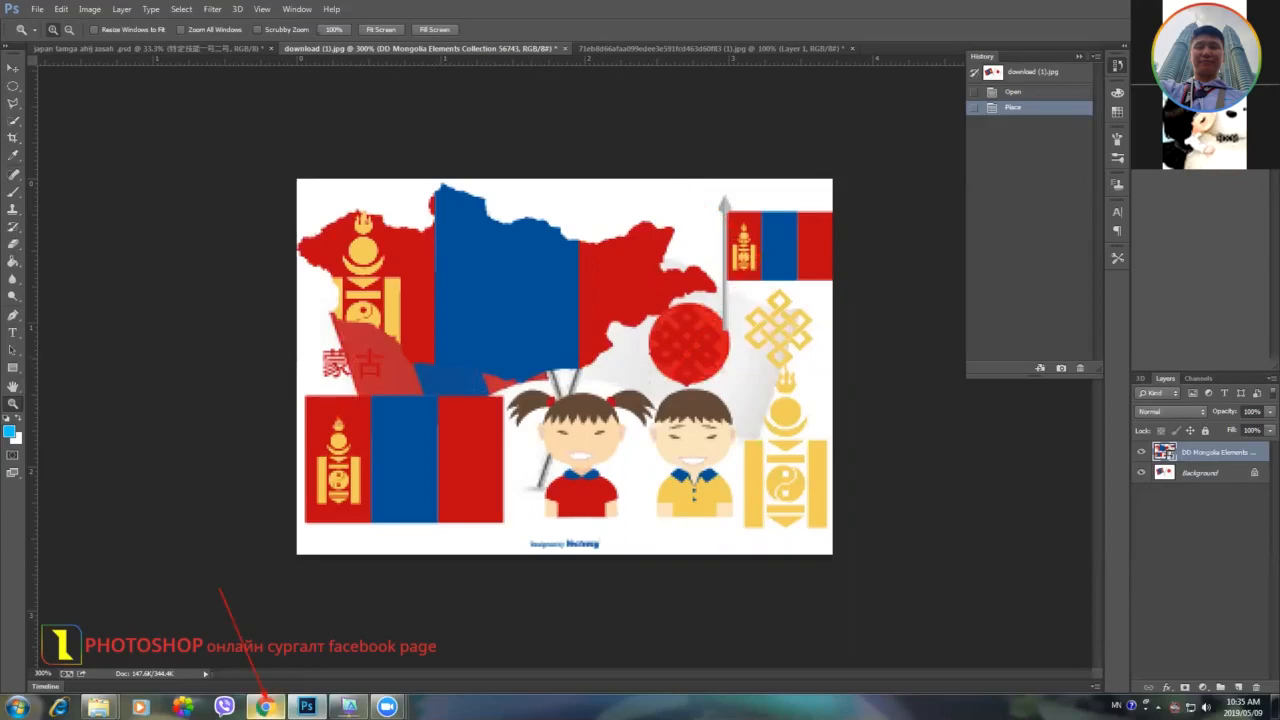
Switch to Chrome and search Google Images for "mongolian flag" in a new tab.
click(265, 707)
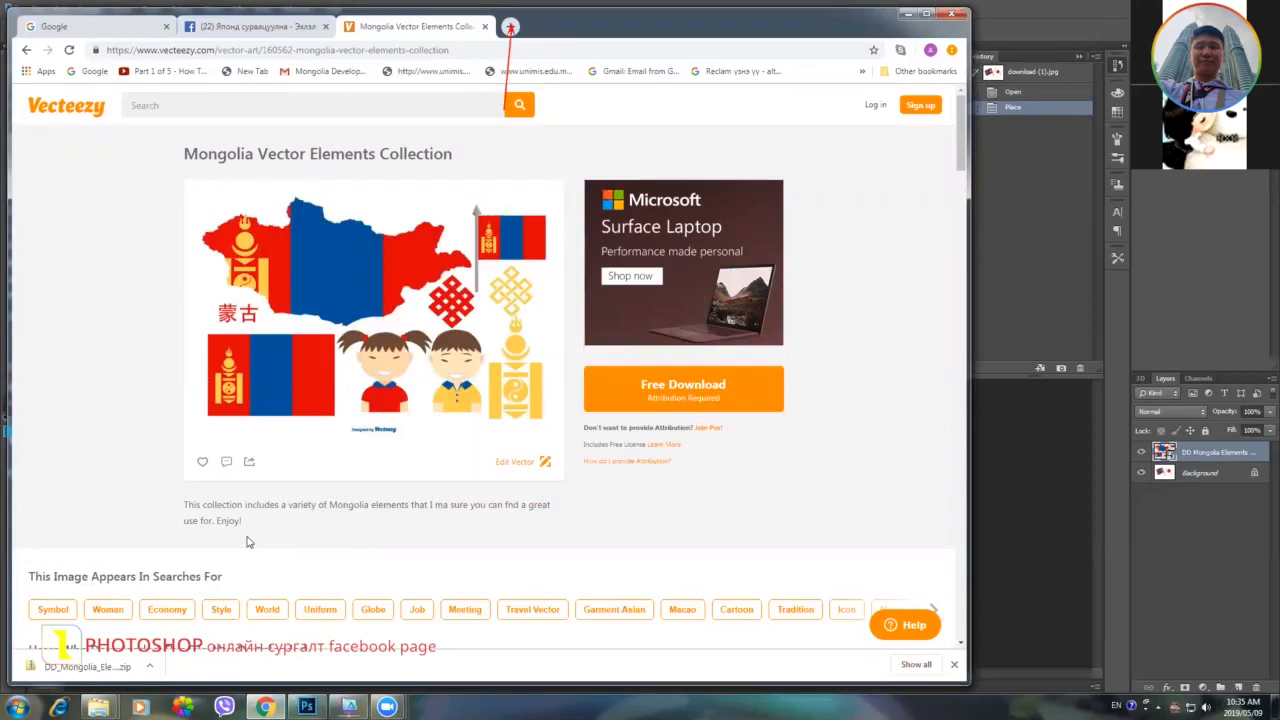
click(510, 26)
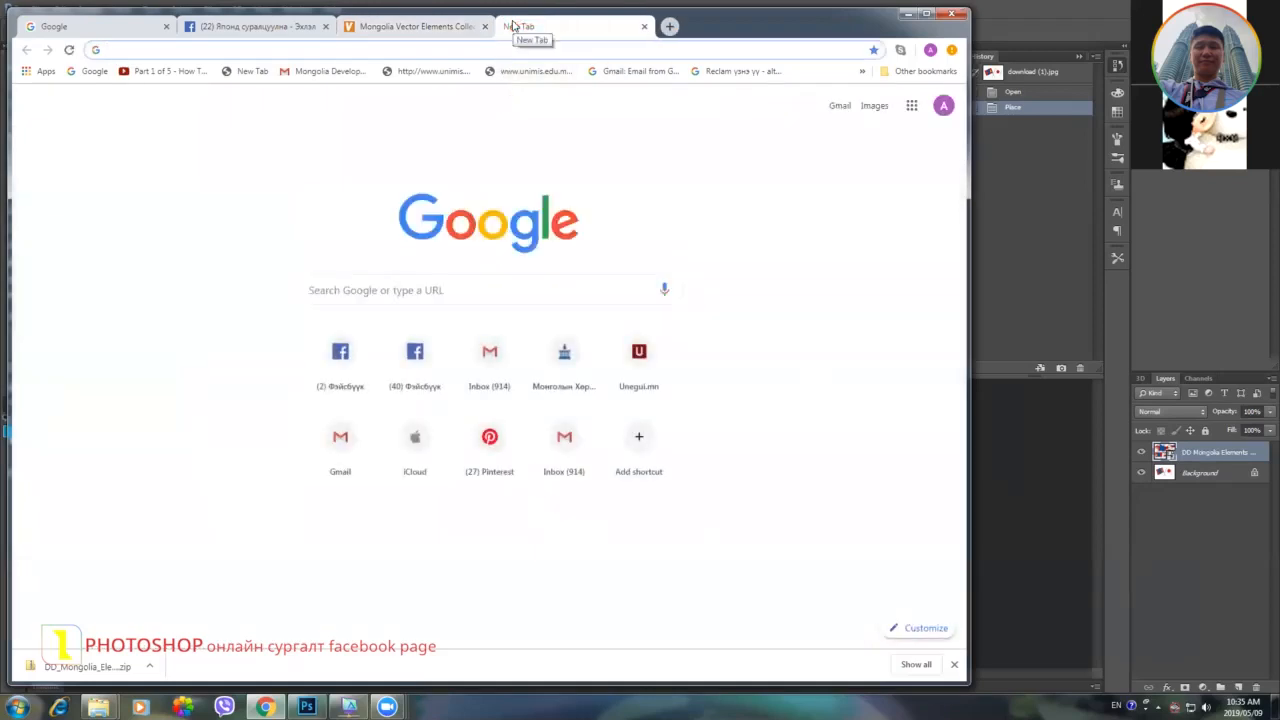
click(367, 289)
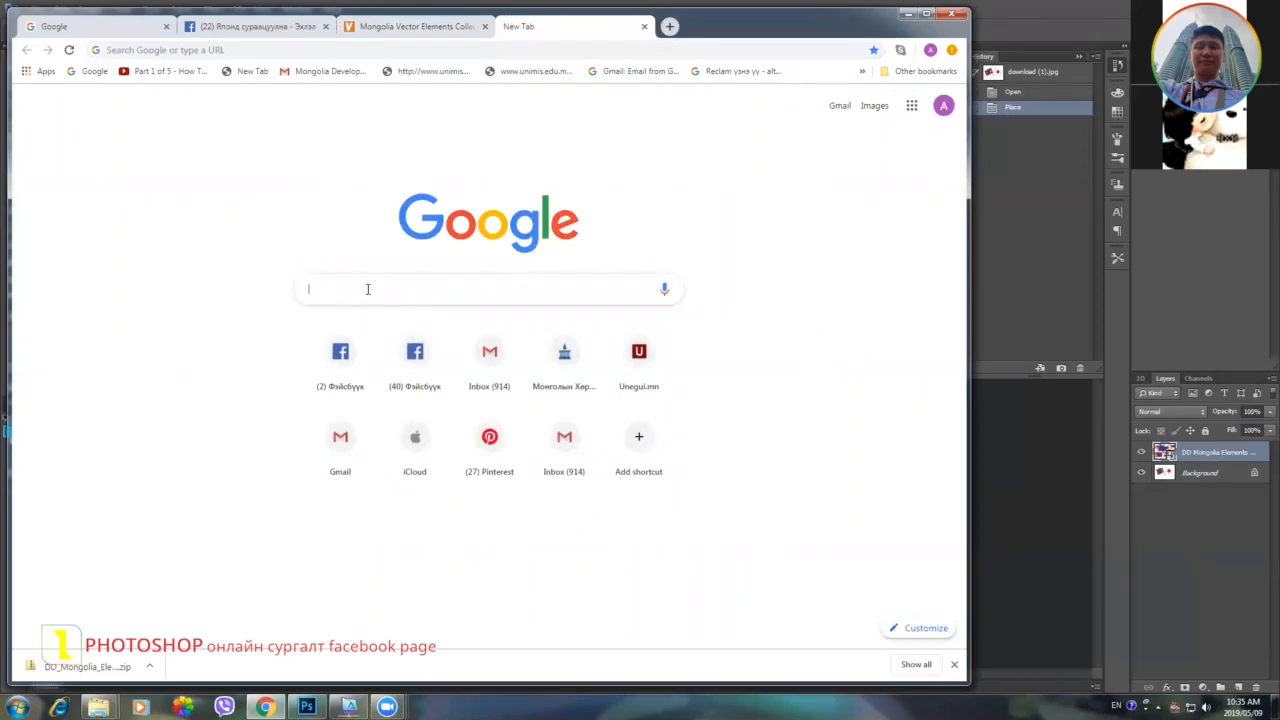
text(m)
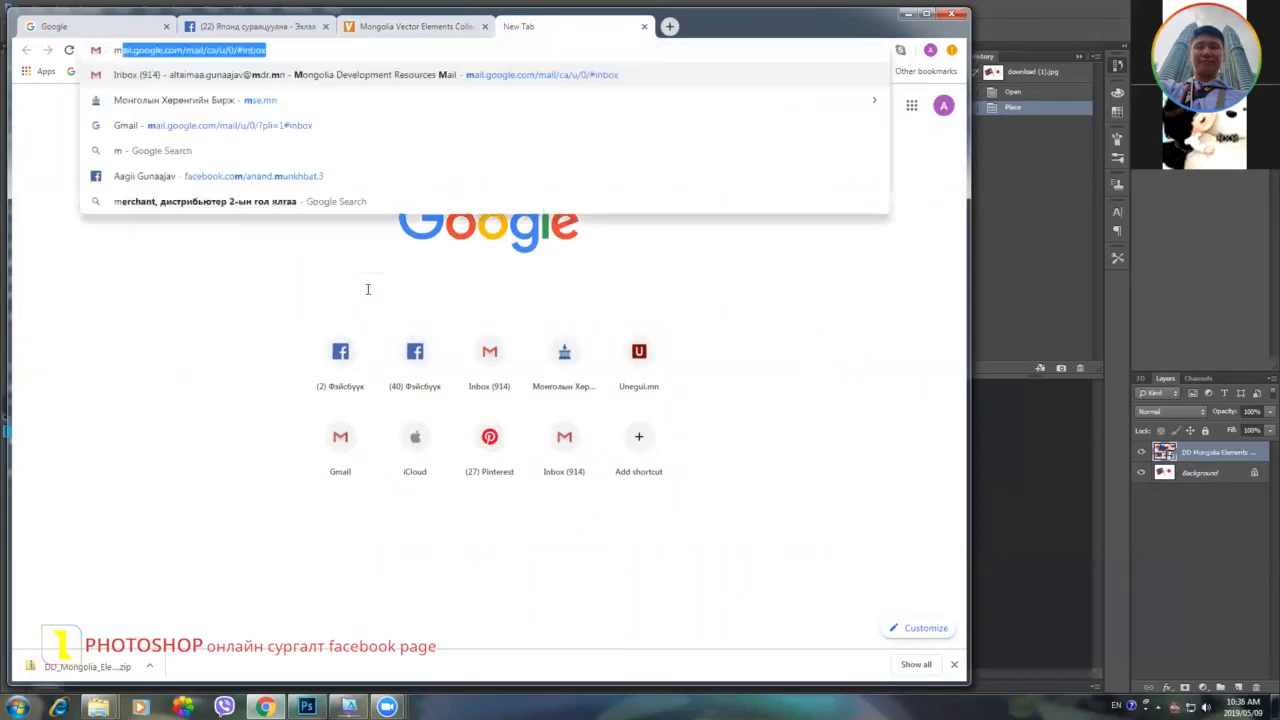
text(ongolian flag)
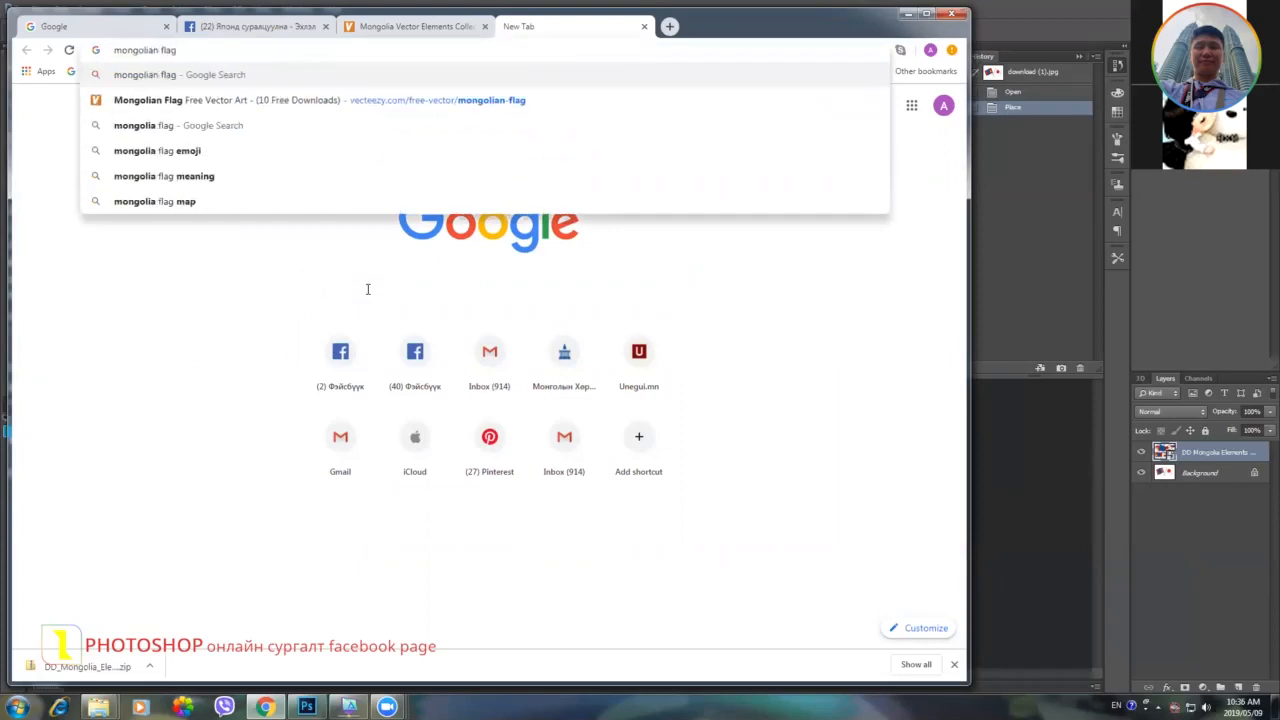
key(Return)
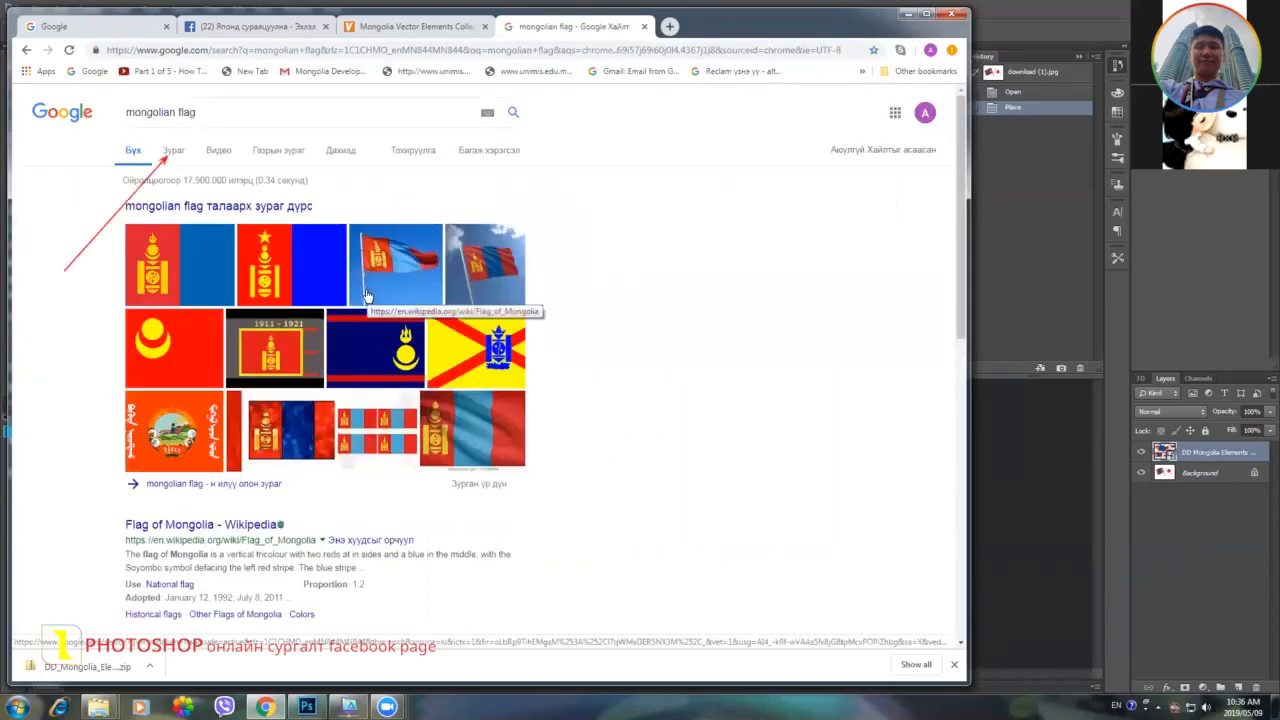
click(175, 153)
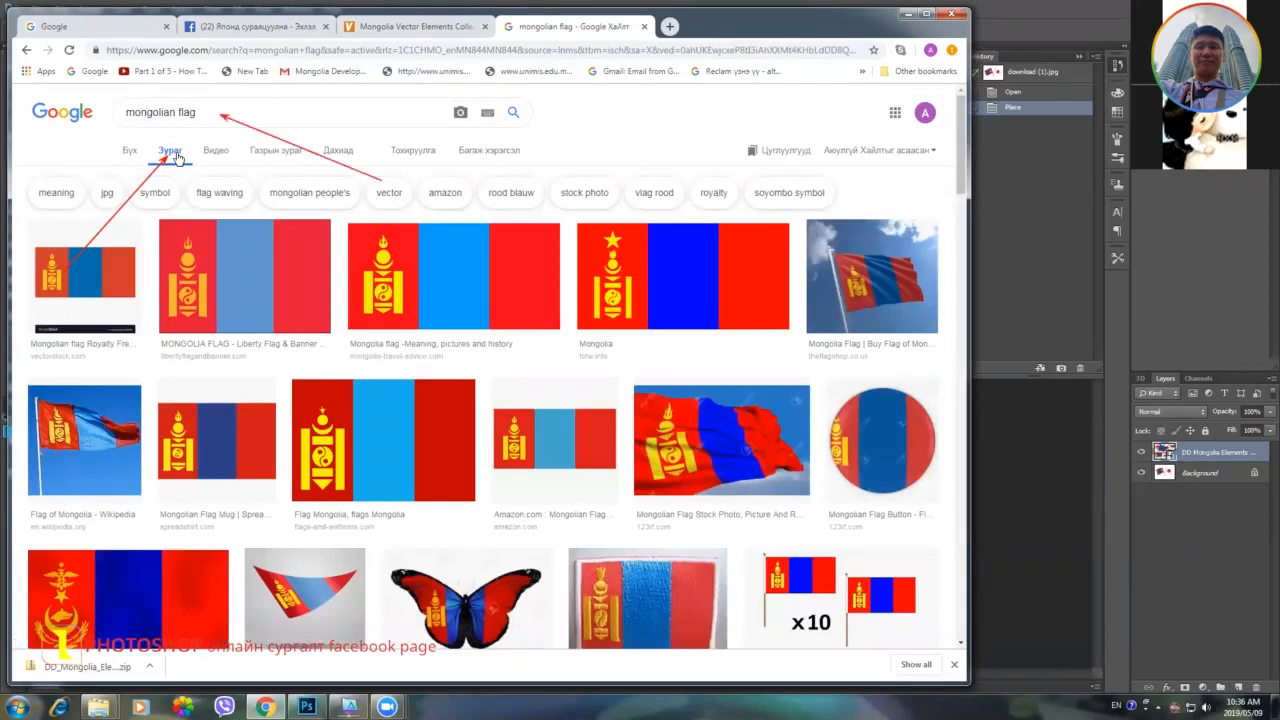
Refine the image search to "mongolian flag png" and preview the KissPNG flag and the Wikimedia Commons File:Flag of Mongolia.svg result.
click(208, 113)
text(png)
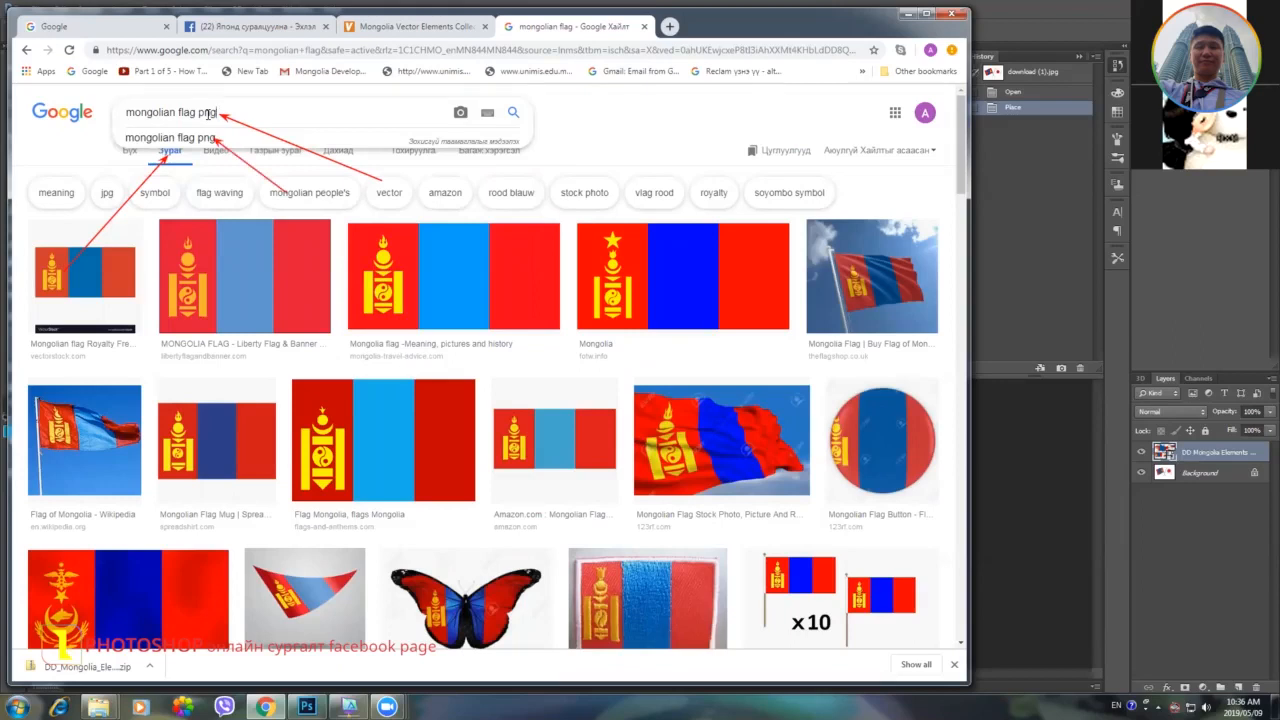
click(204, 138)
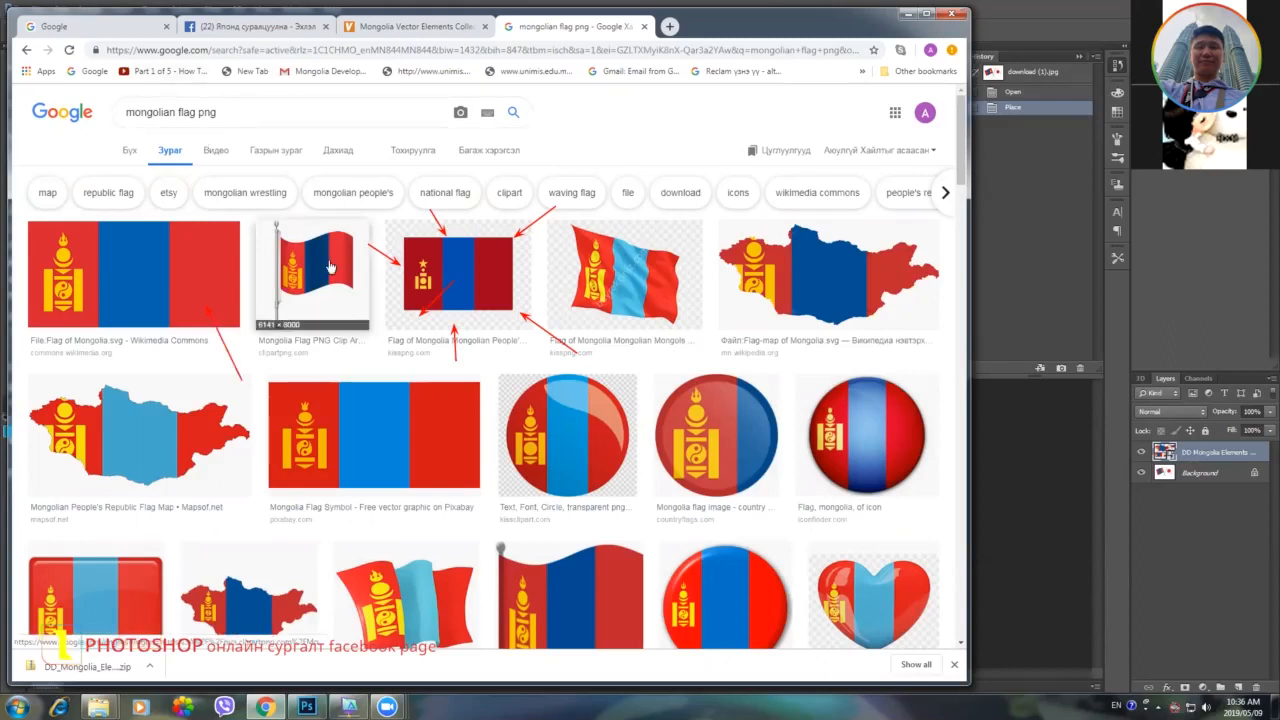
click(460, 277)
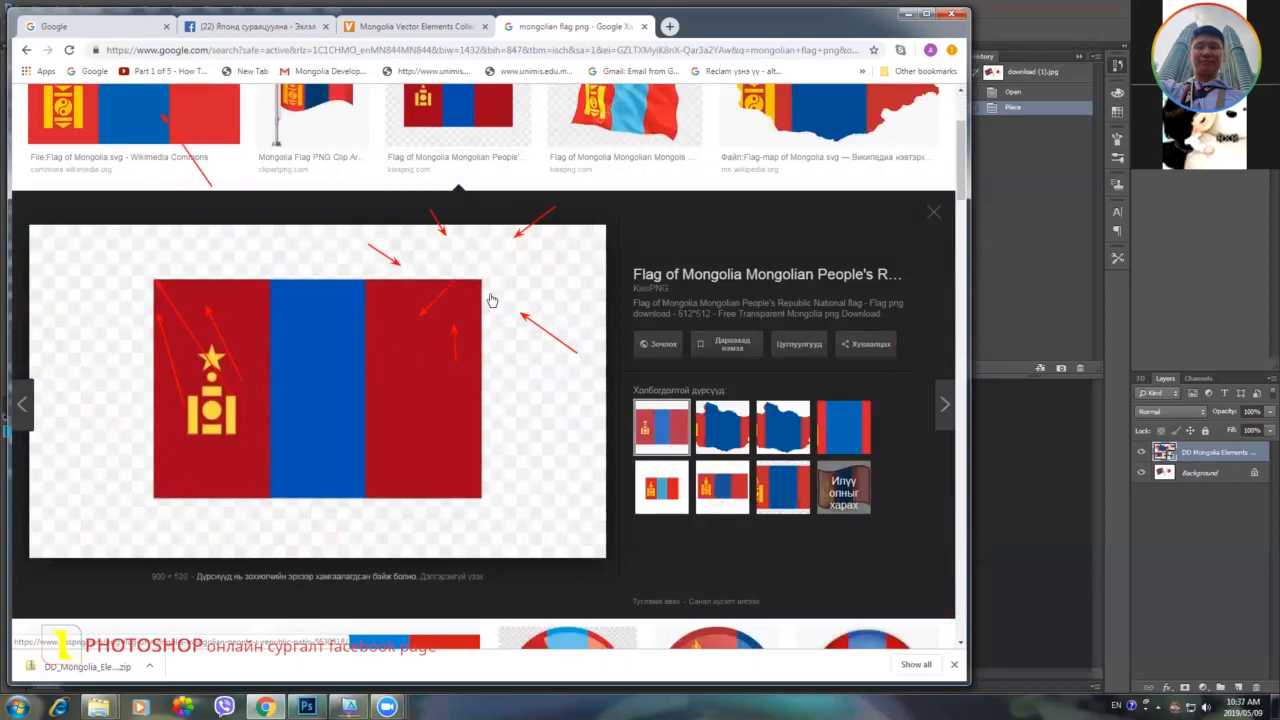
click(192, 122)
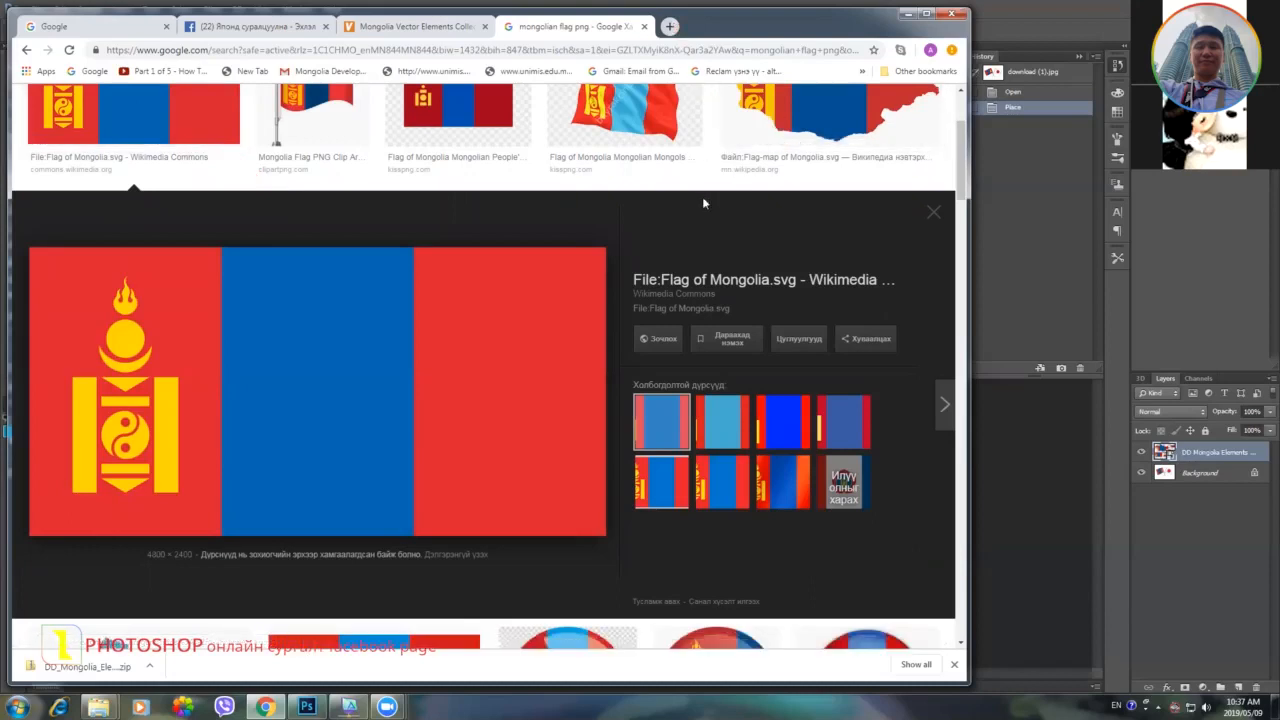
Search Google Images for "japan flag png" in another new tab.
key(ctrl+t)
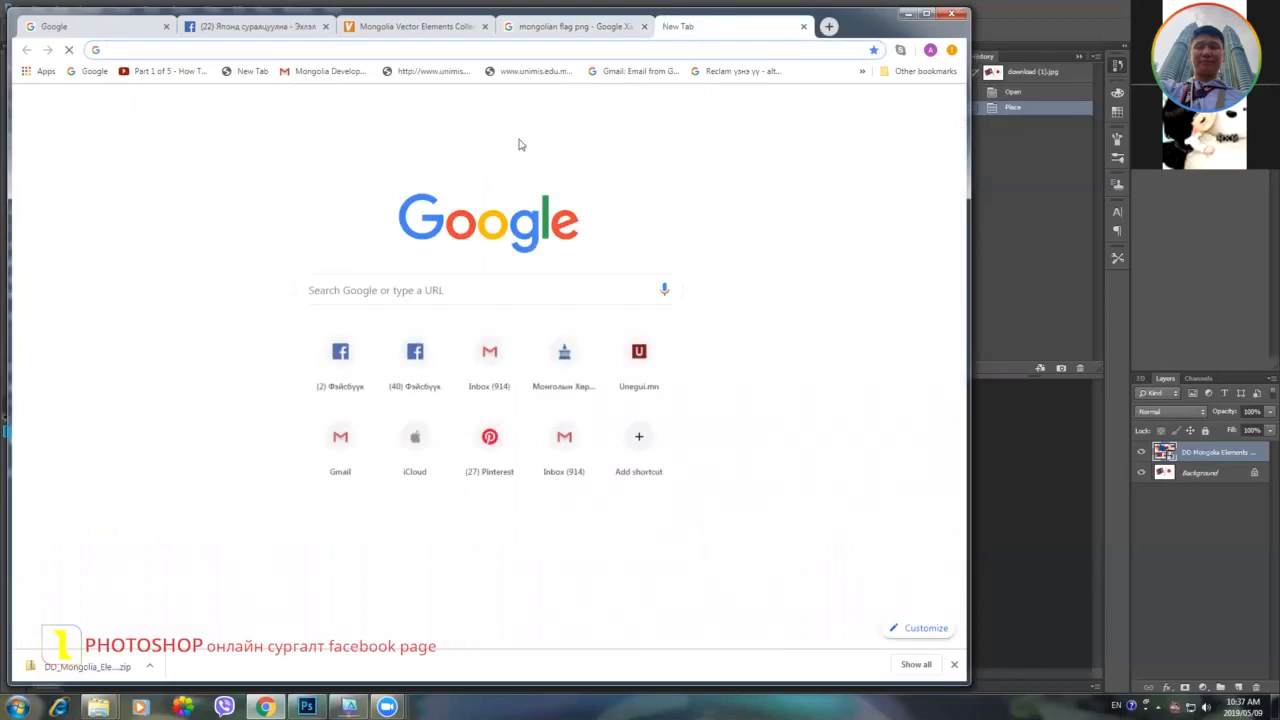
click(470, 288)
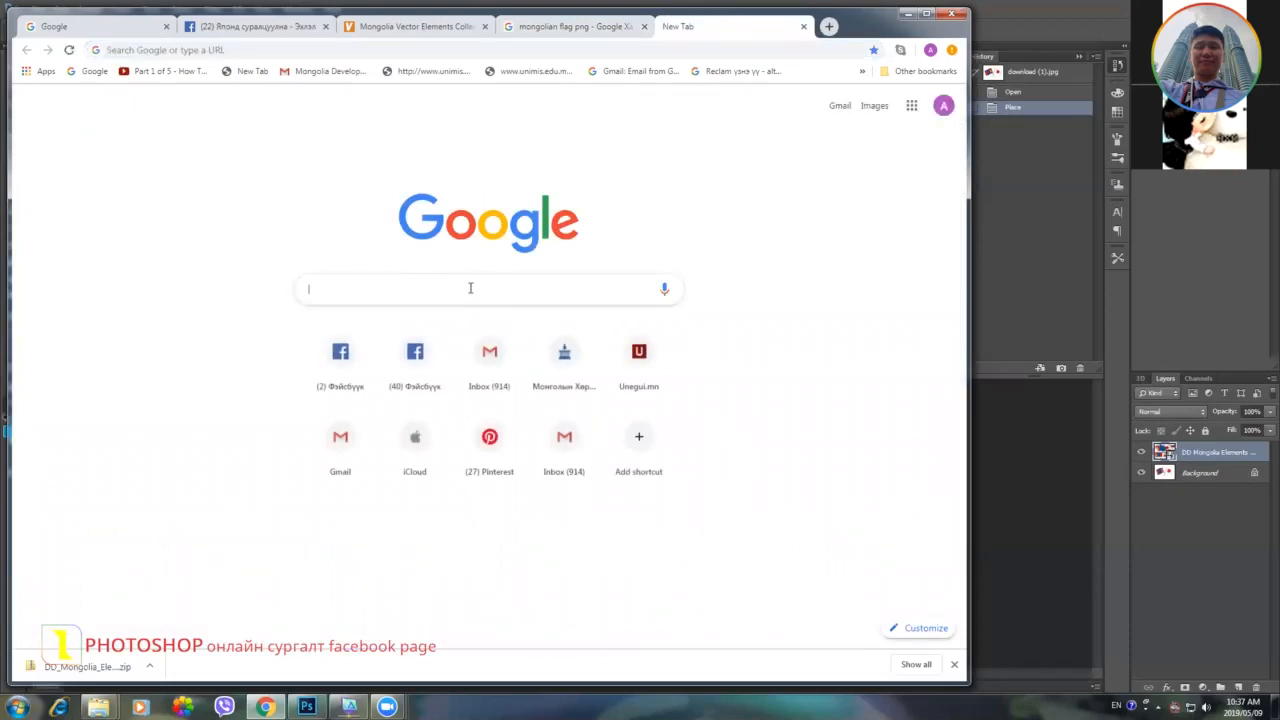
text(jap)
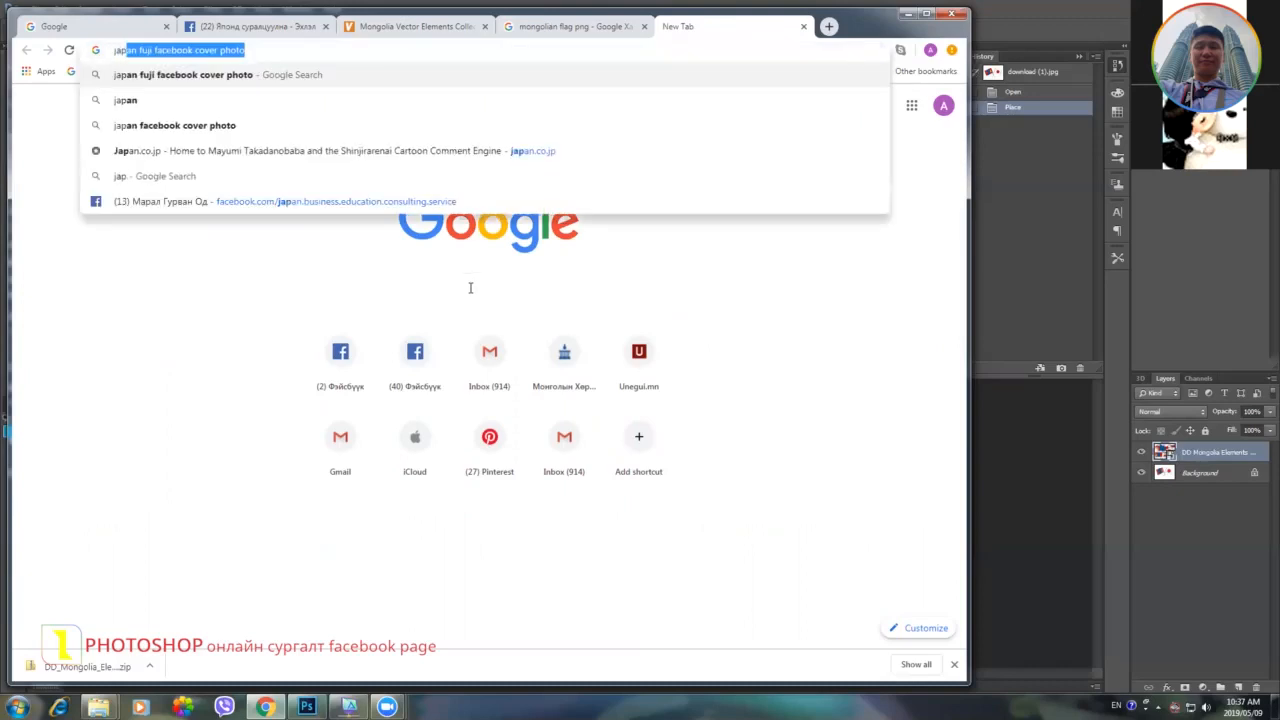
text(an fla)
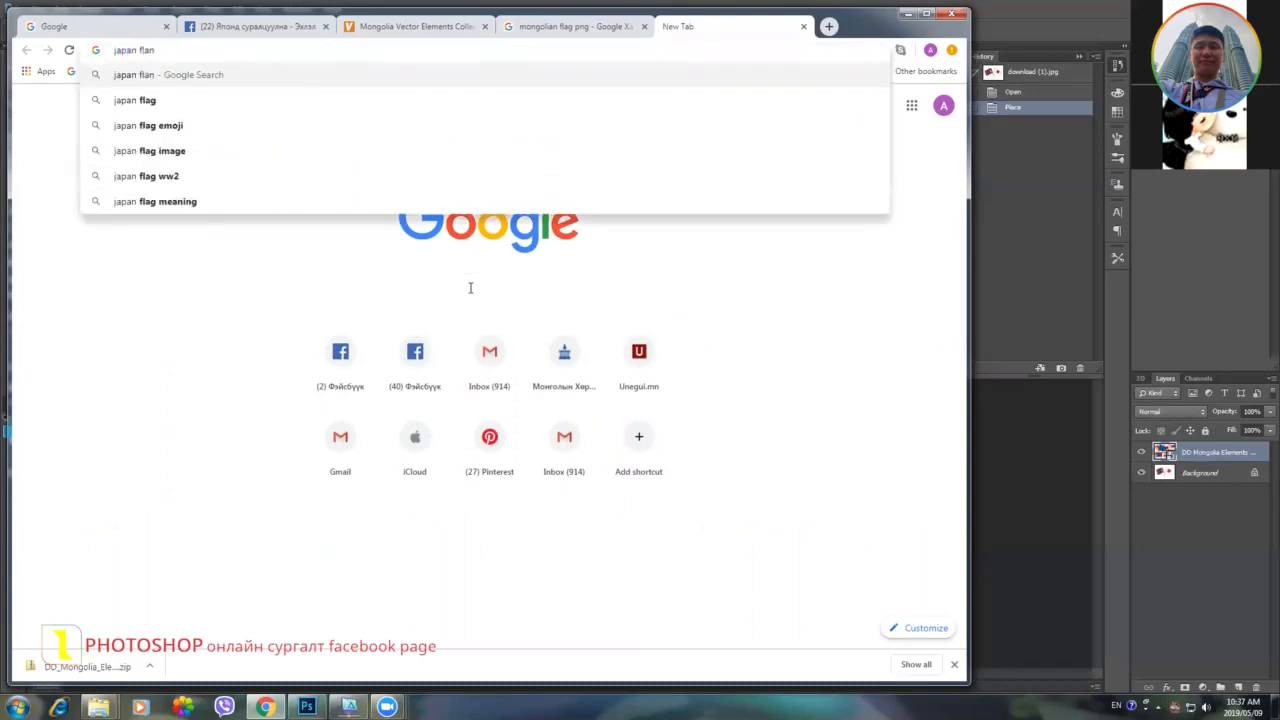
text(g pnf)
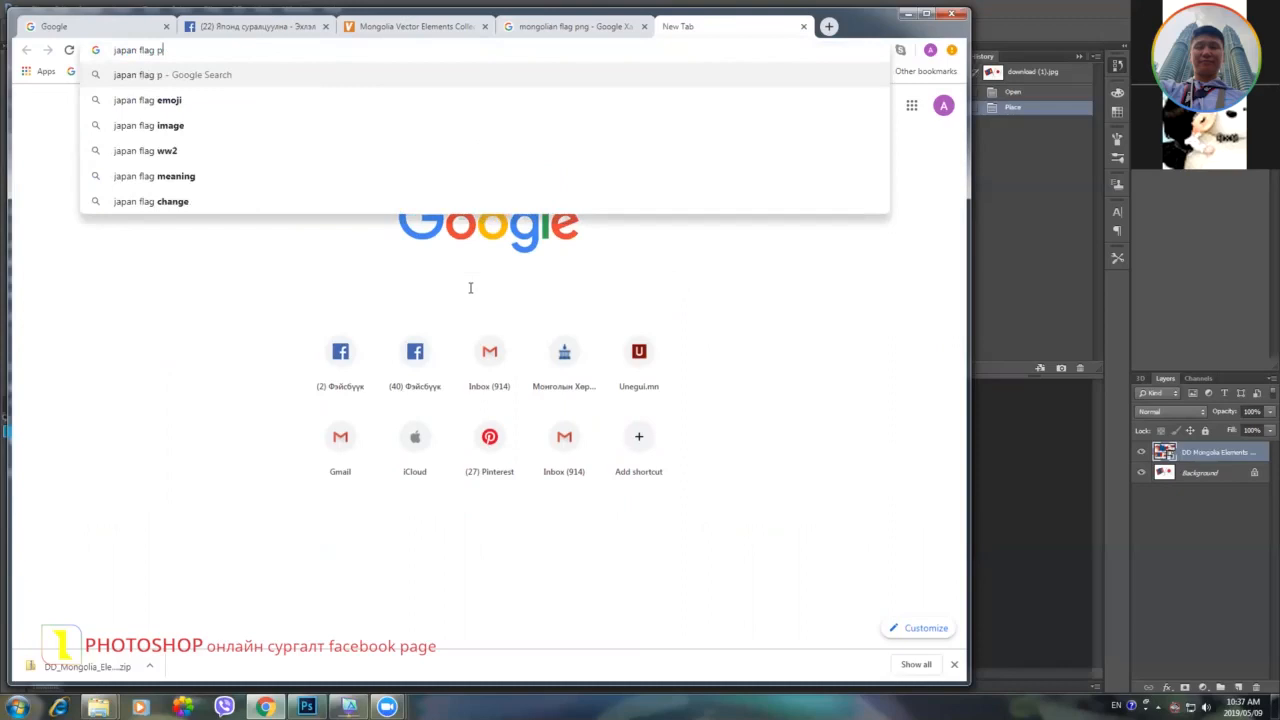
key(BackSpace)
text(g)
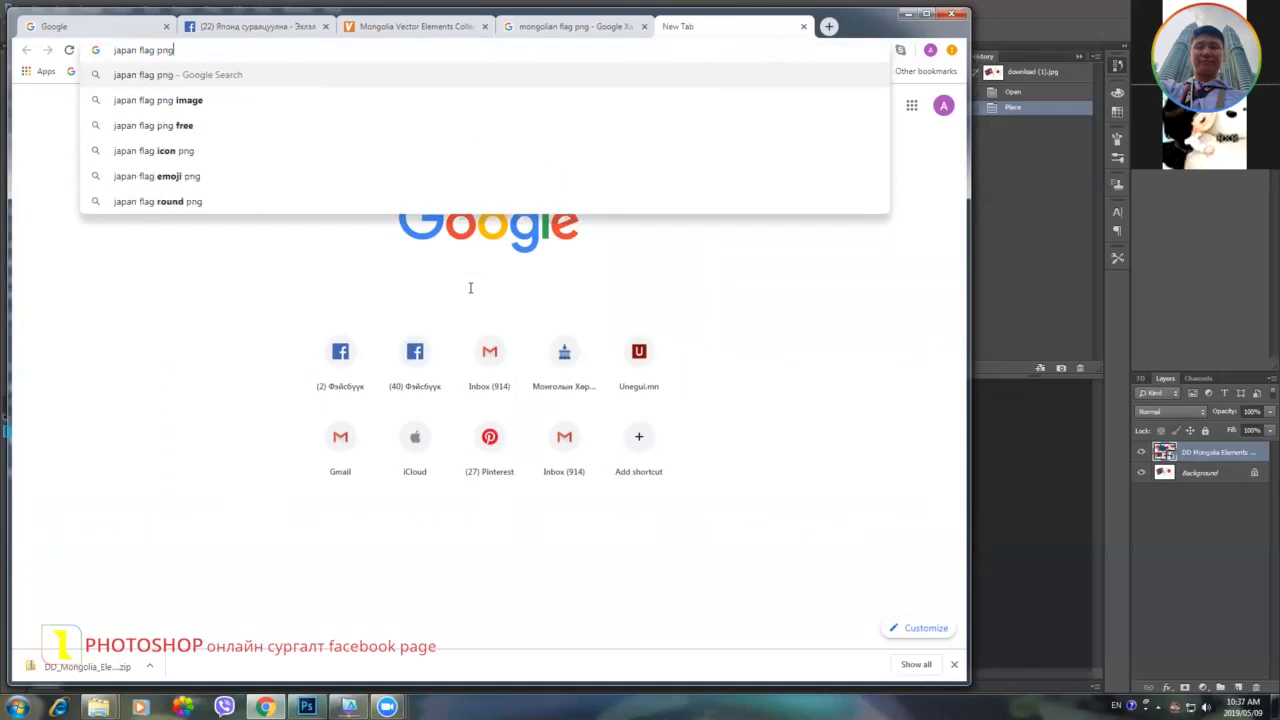
key(Return)
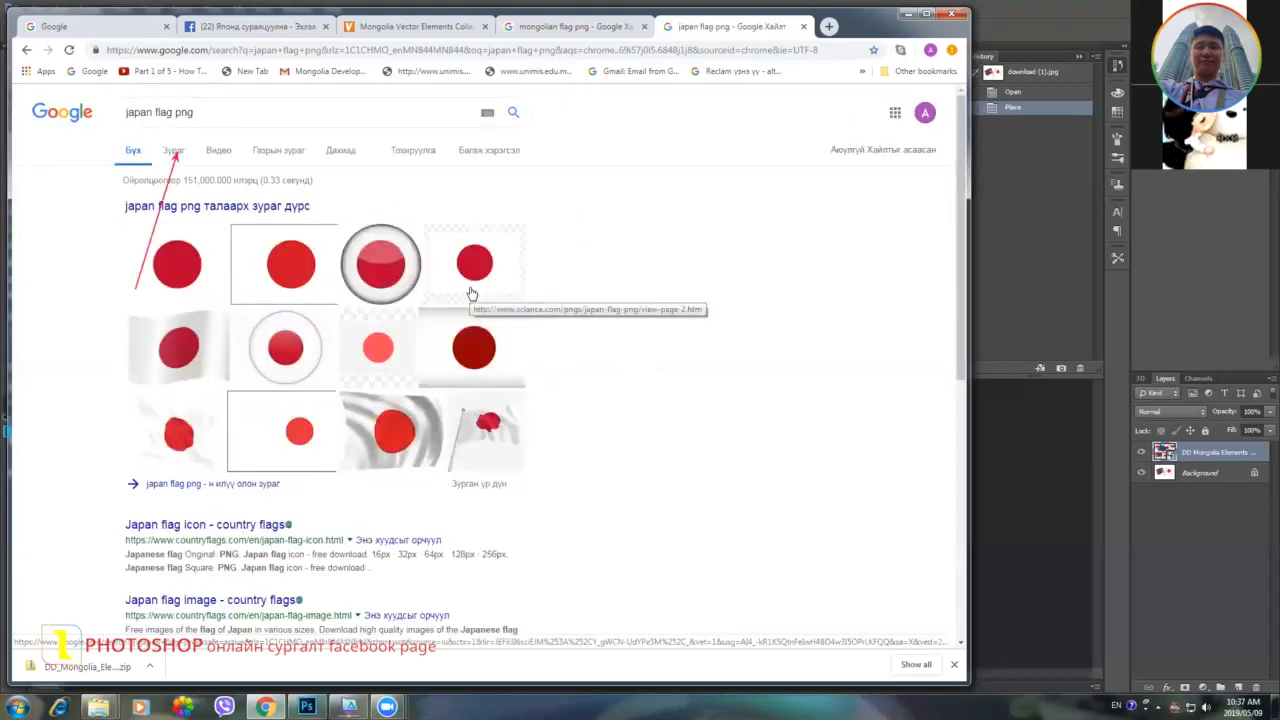
click(173, 151)
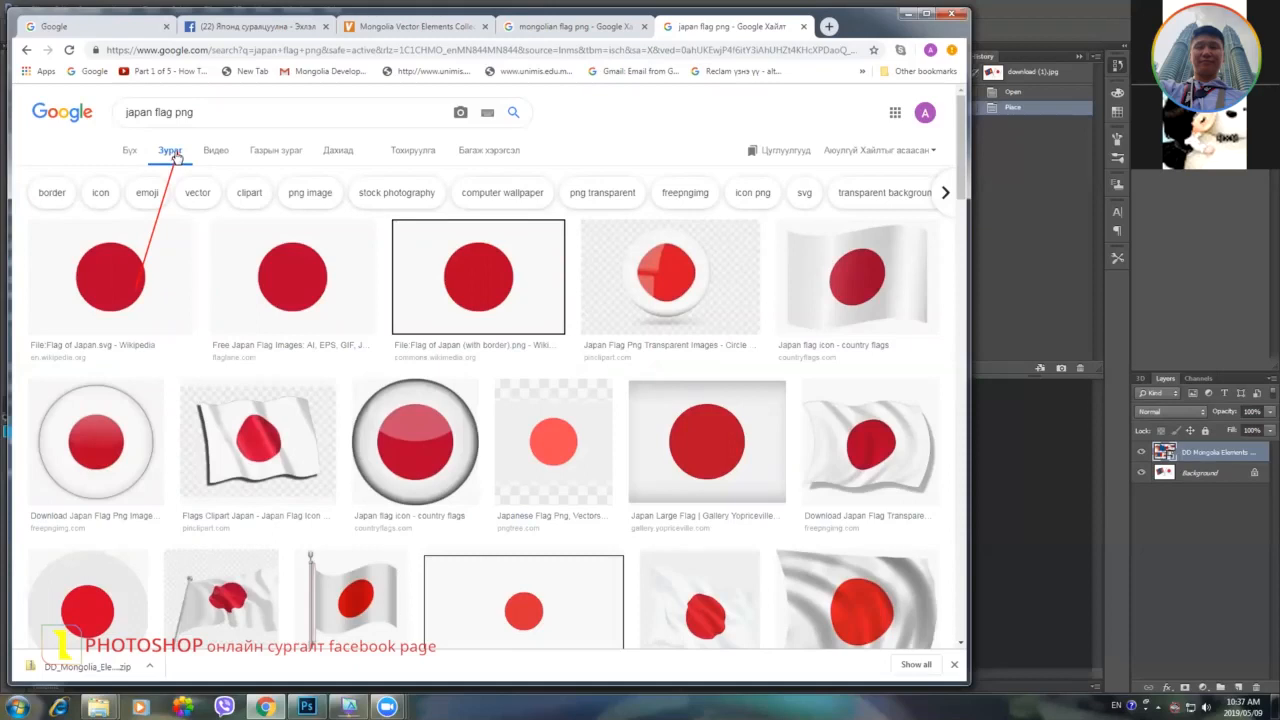
Browse the Japan flag results, return to the Mongolian flag results and close the Wikimedia Commons flag preview.
scroll(323, 491, down, 2)
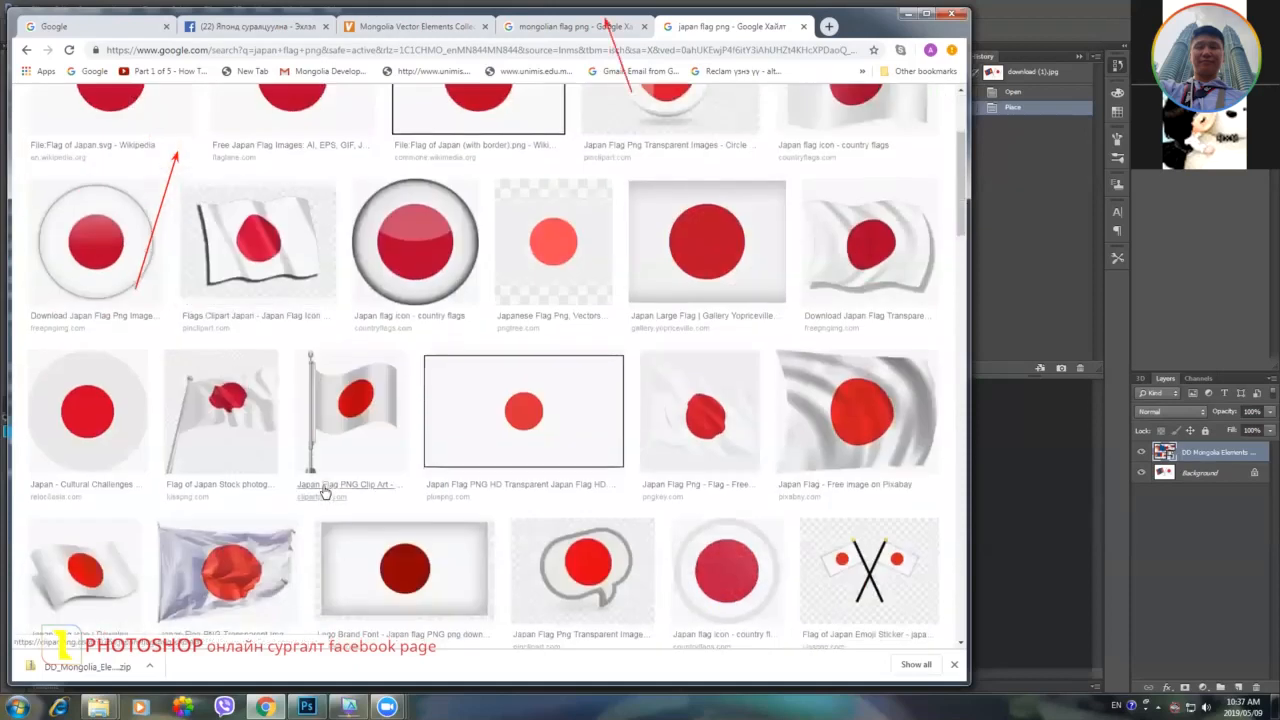
scroll(323, 491, up, 2)
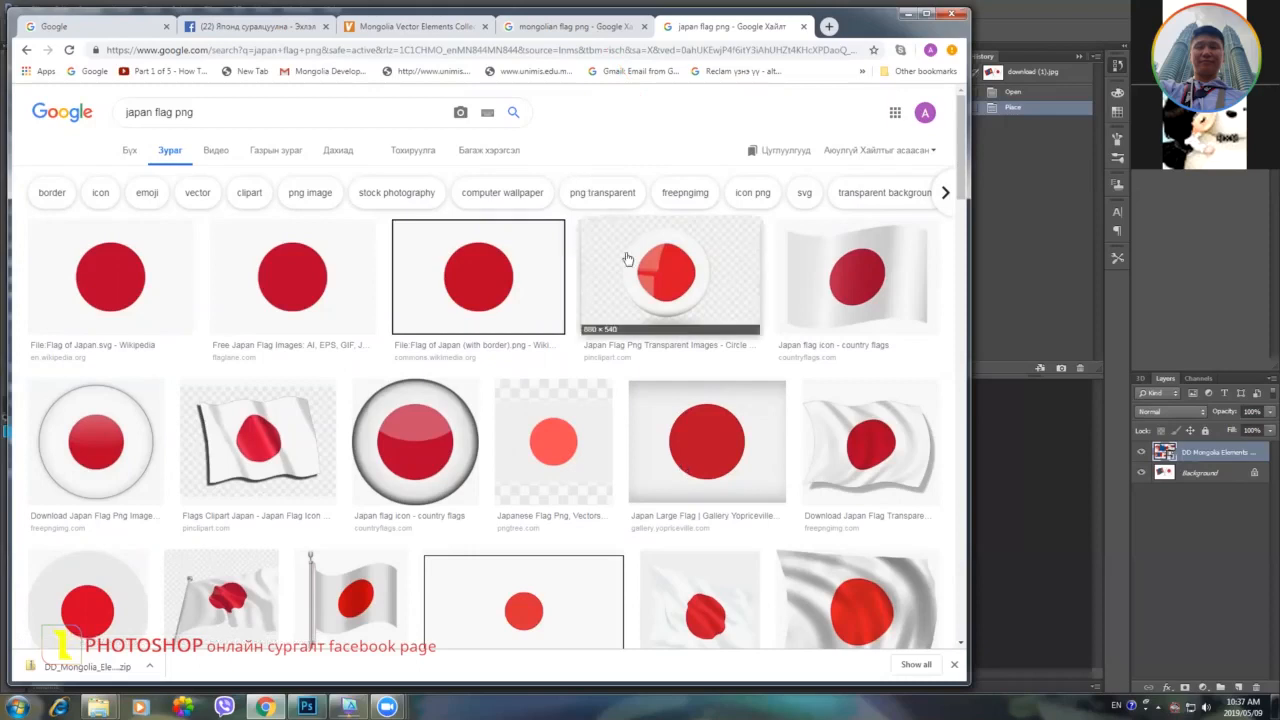
click(566, 28)
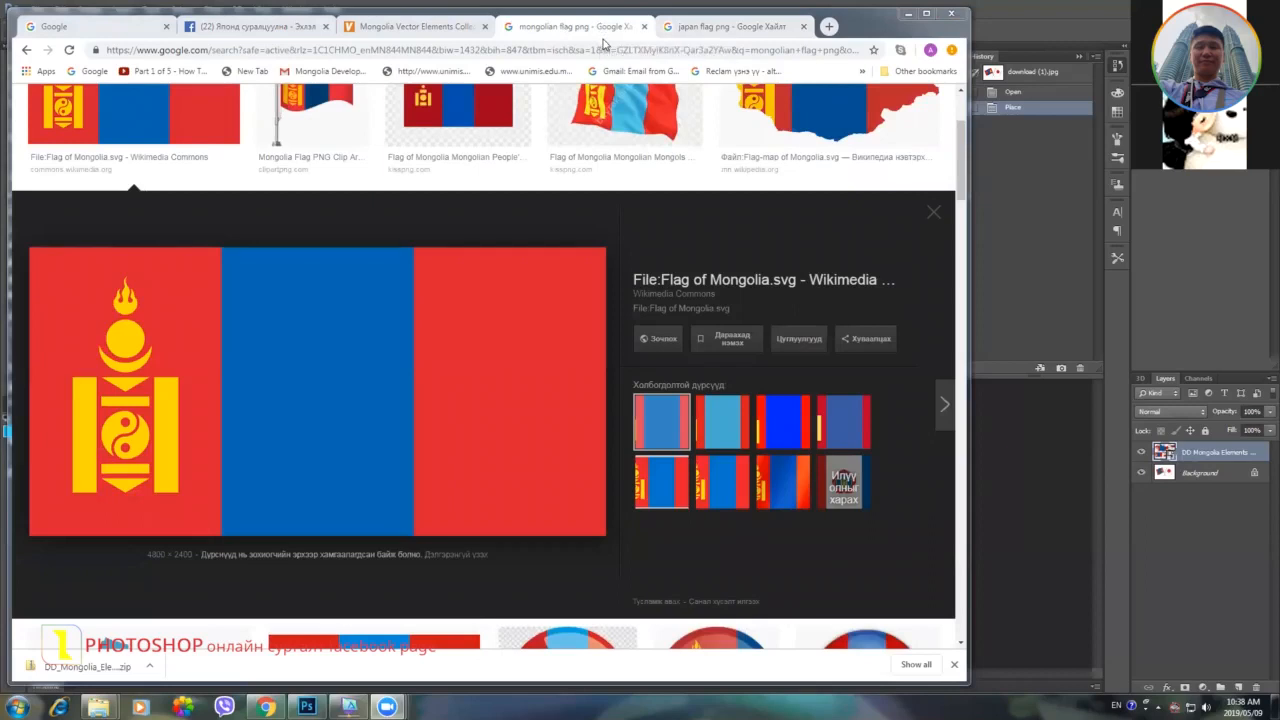
click(147, 114)
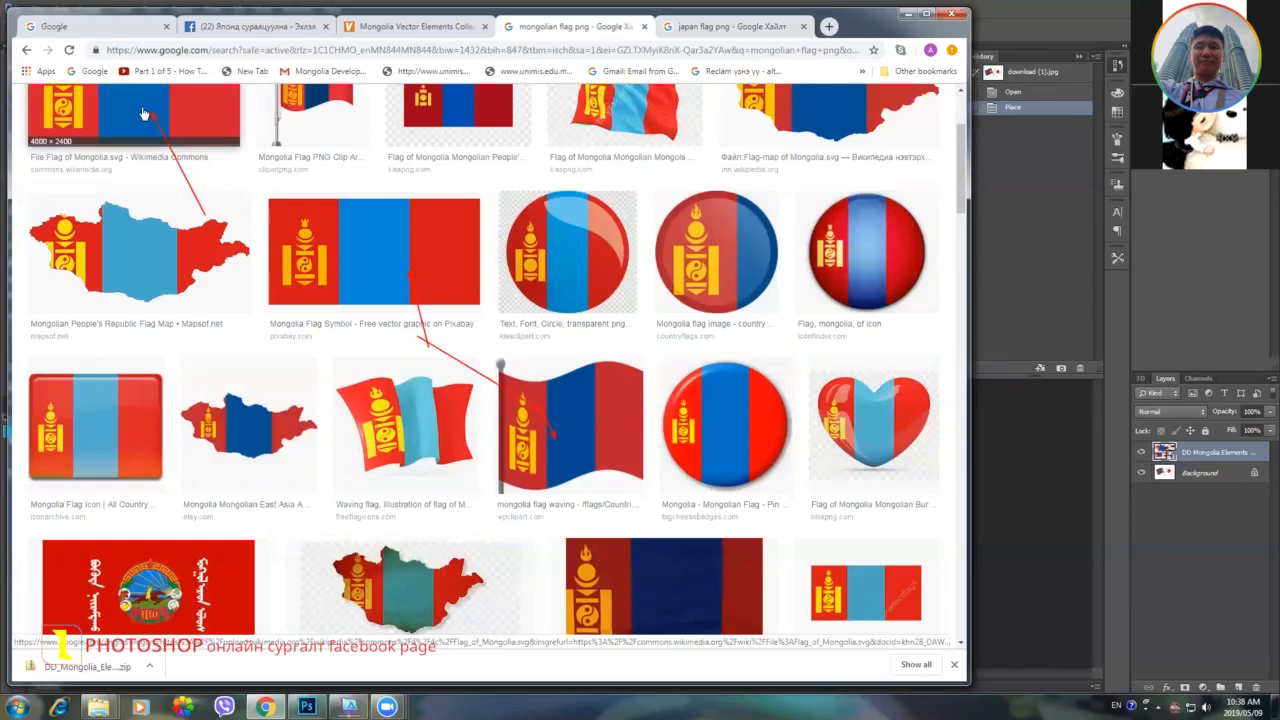
Open the preview of the waving Japan Flag PNG Clip Art image on a pole in the "japan flag png" results.
click(735, 26)
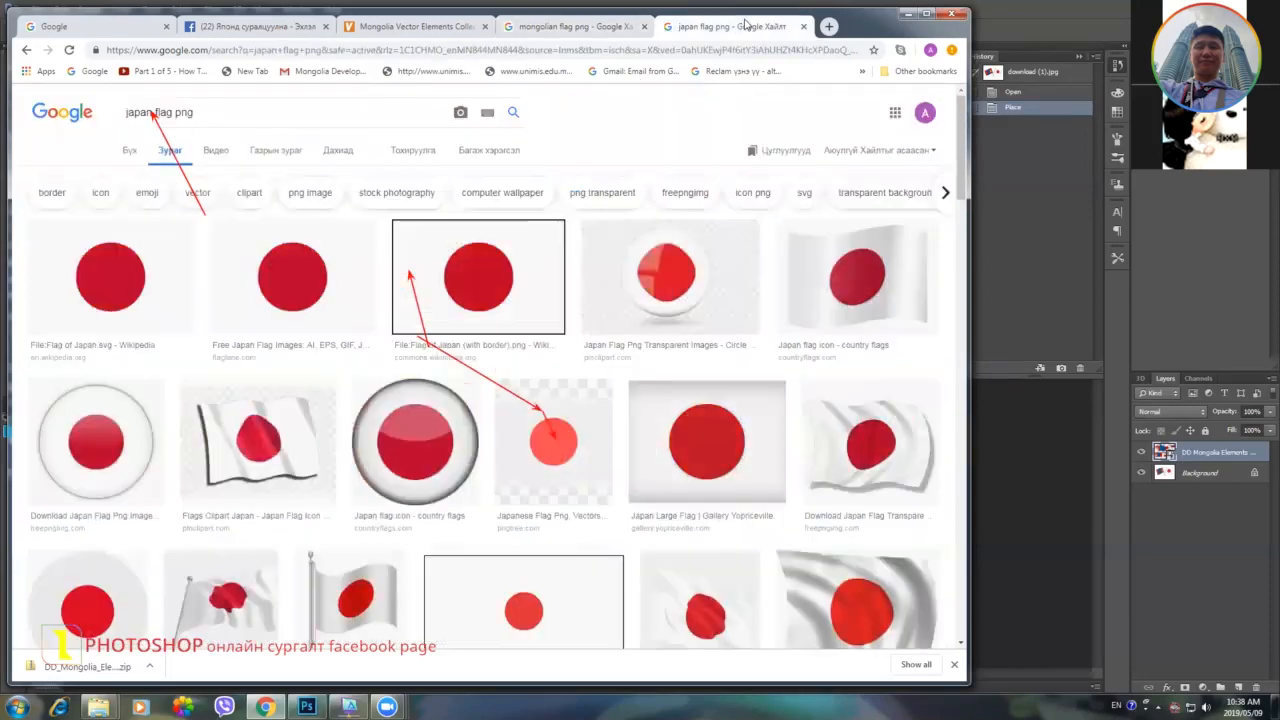
scroll(279, 460, down, 2)
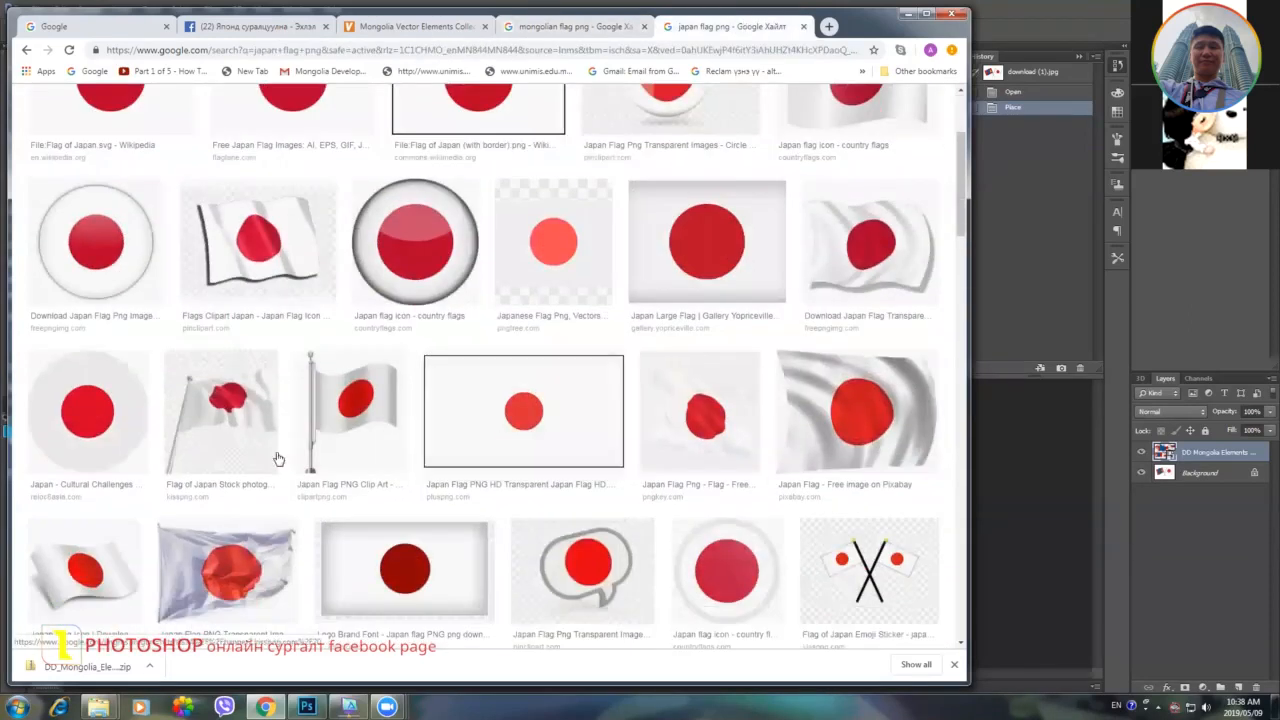
click(352, 430)
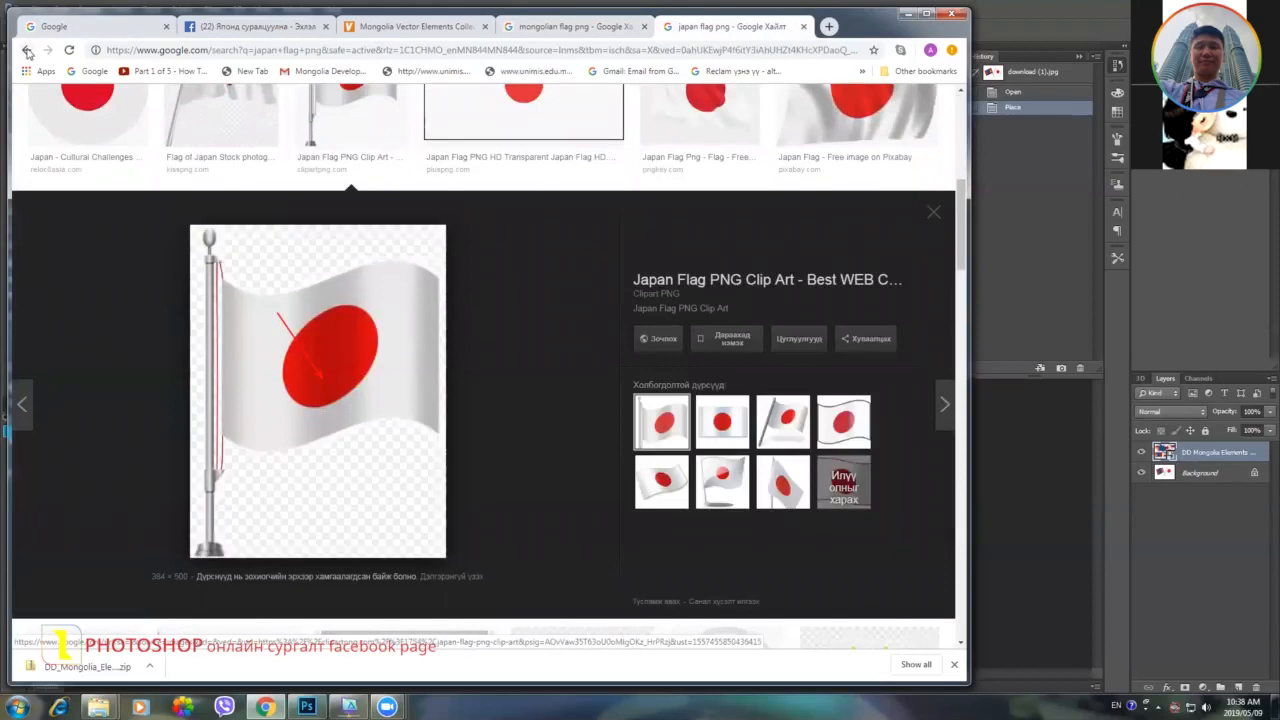
click(27, 51)
click(172, 150)
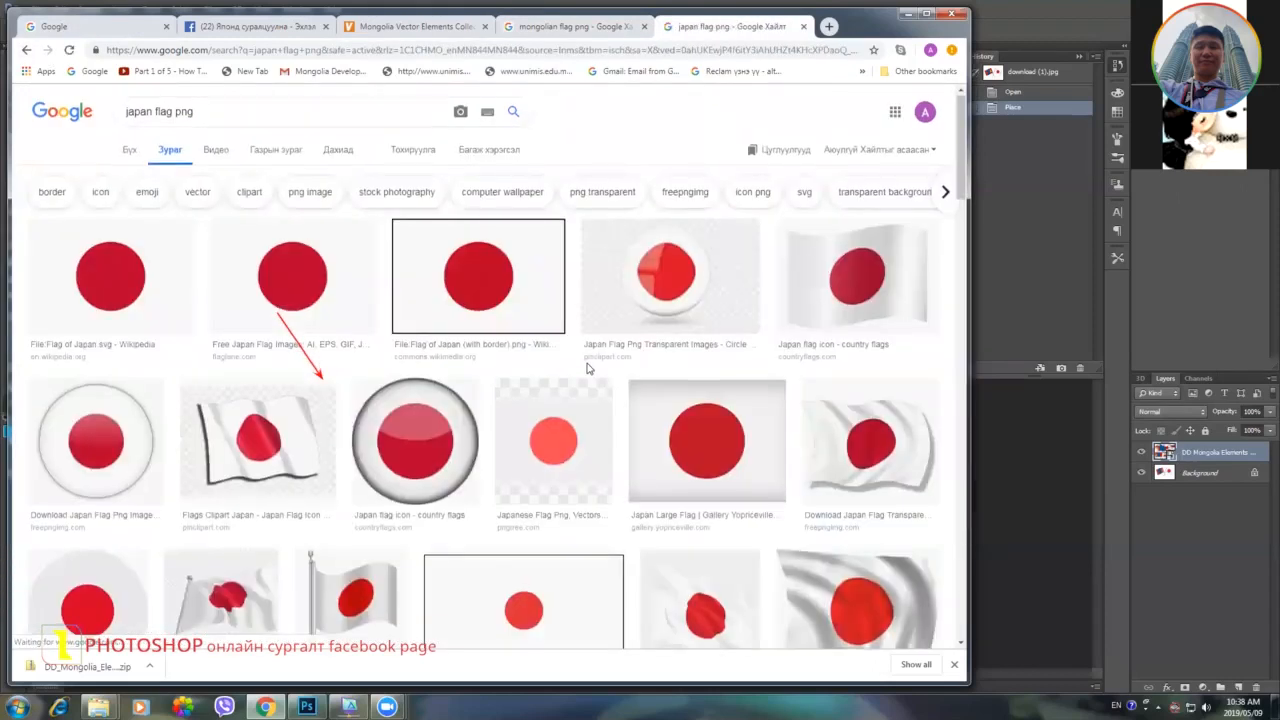
scroll(588, 368, down, 4)
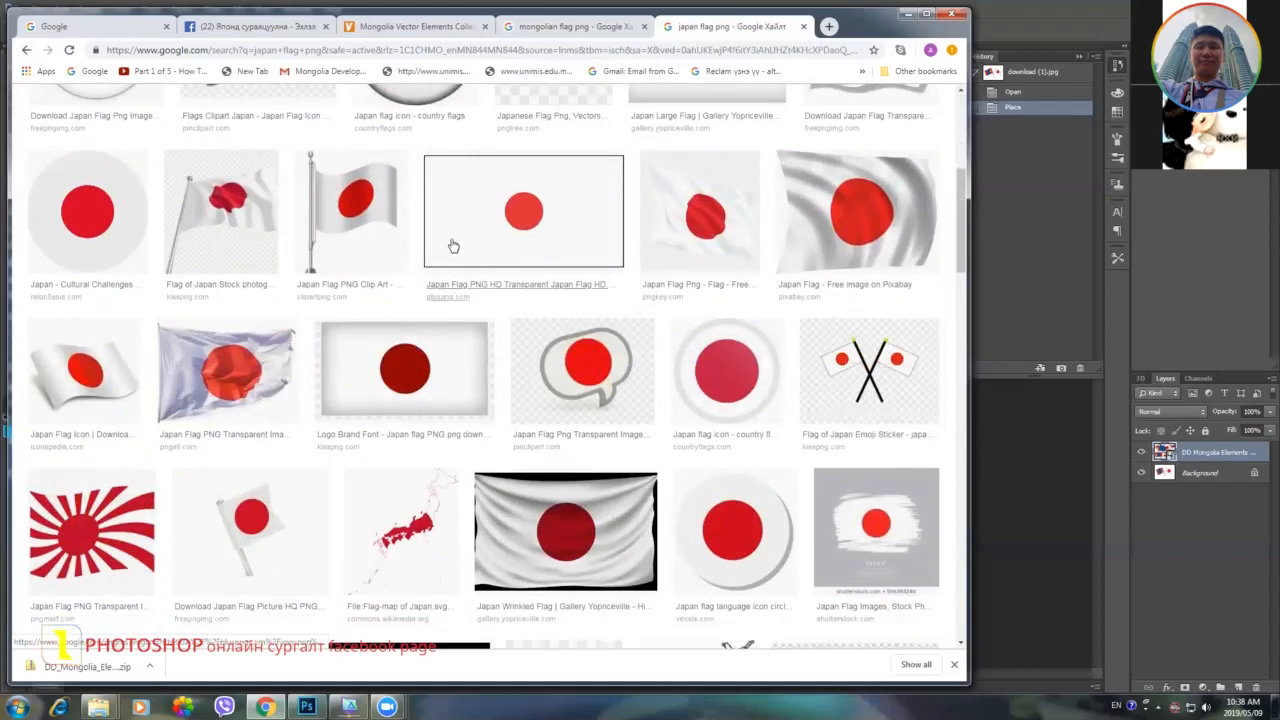
click(351, 211)
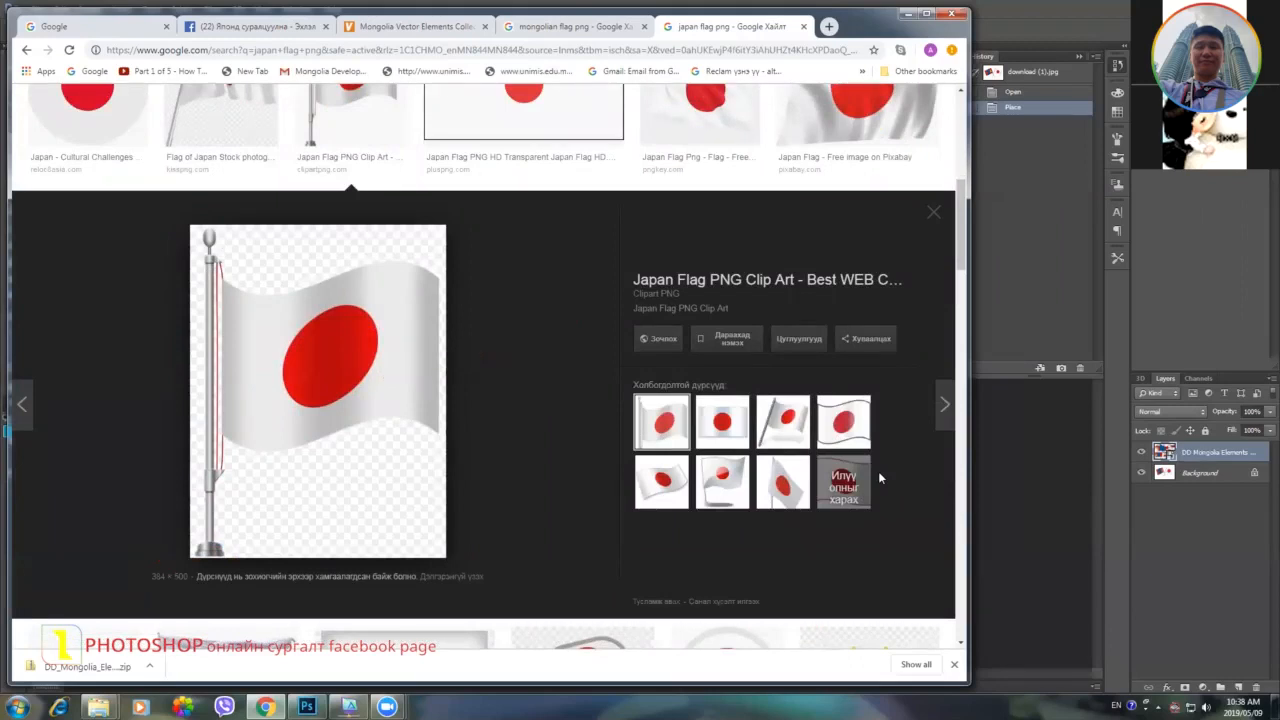
Save the waving Japan flag image as Japan_Flag_PNG_Clip_Art-1754.png in the "europe аялал 2019" folder inside 2019 on Local Disk (C:).
right_click(353, 342)
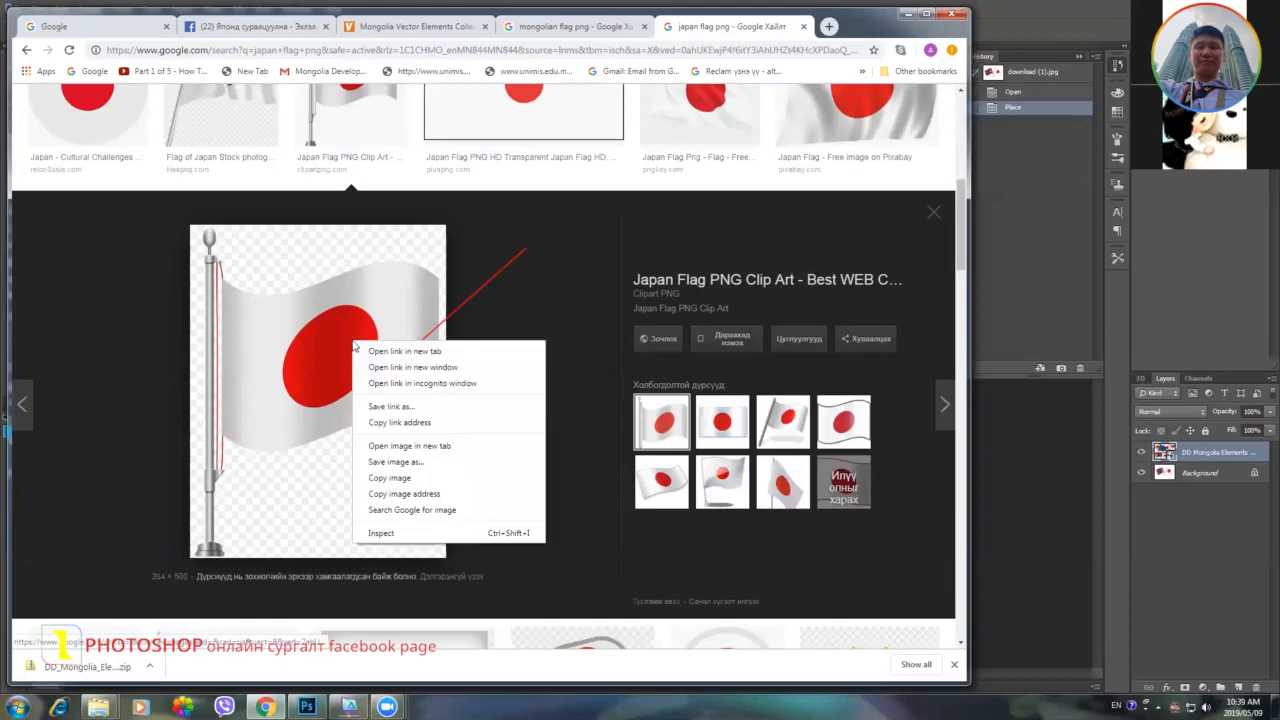
click(398, 463)
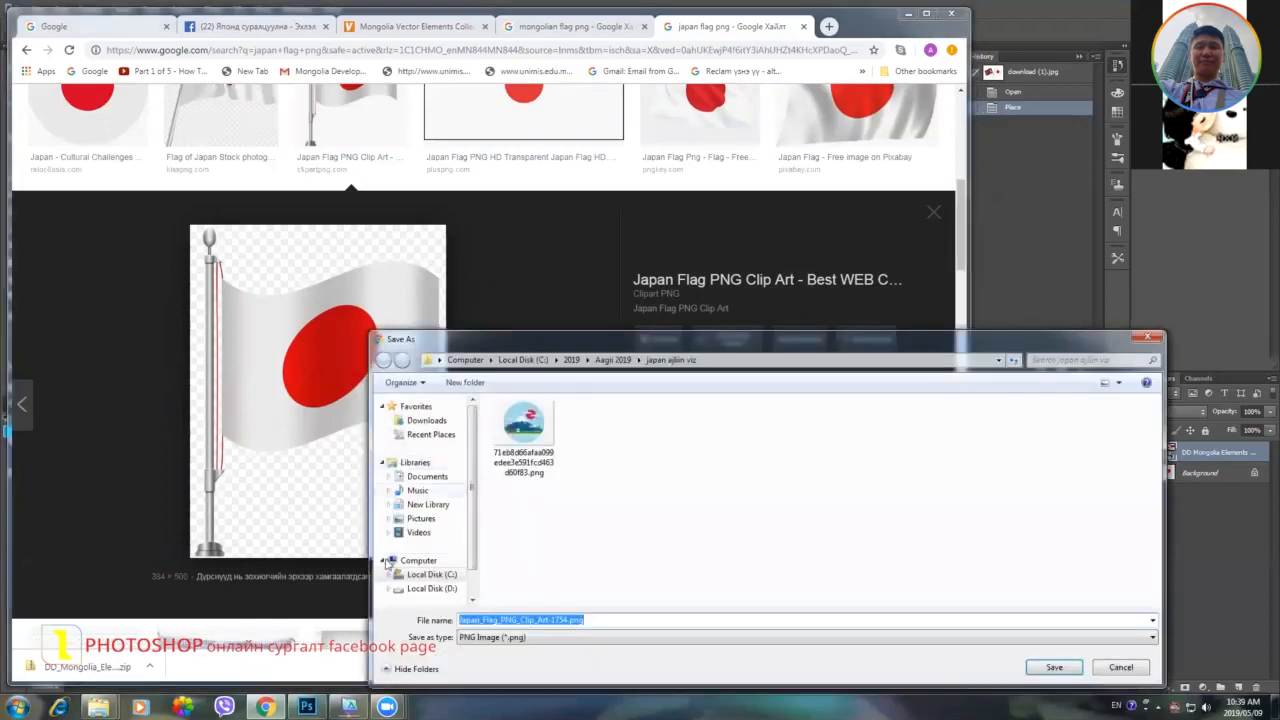
click(430, 574)
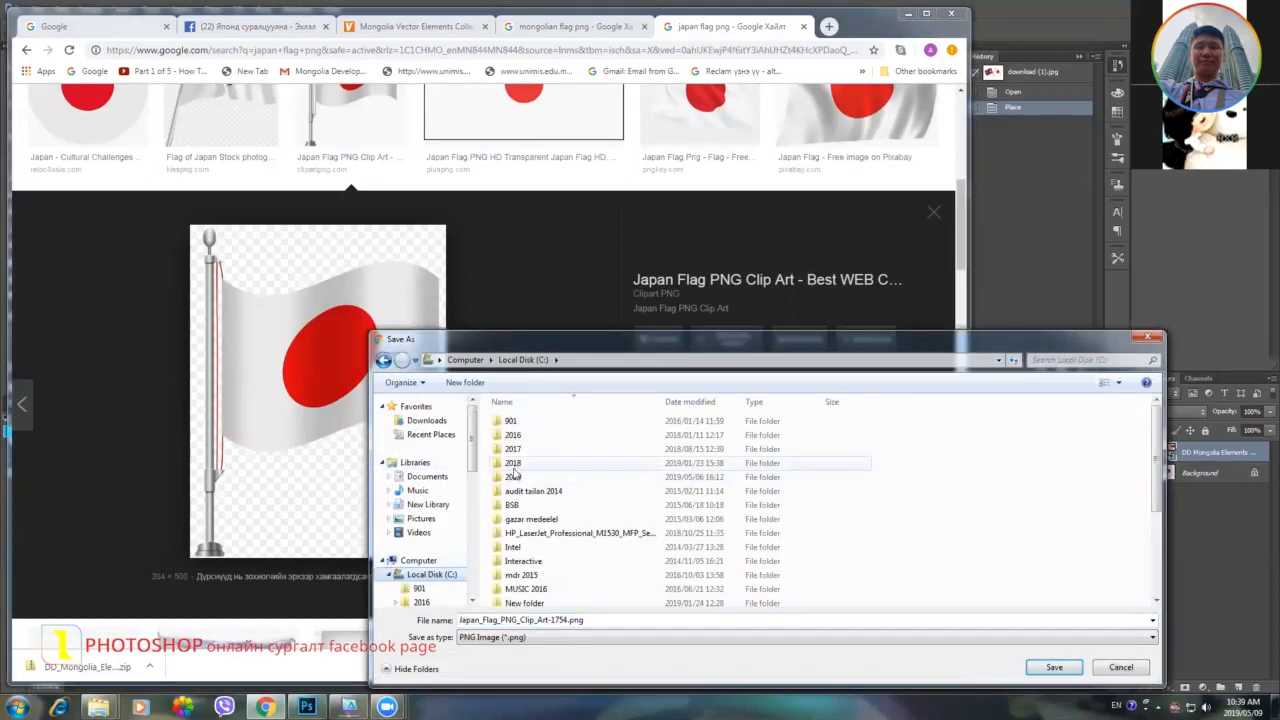
double_click(513, 476)
double_click(516, 441)
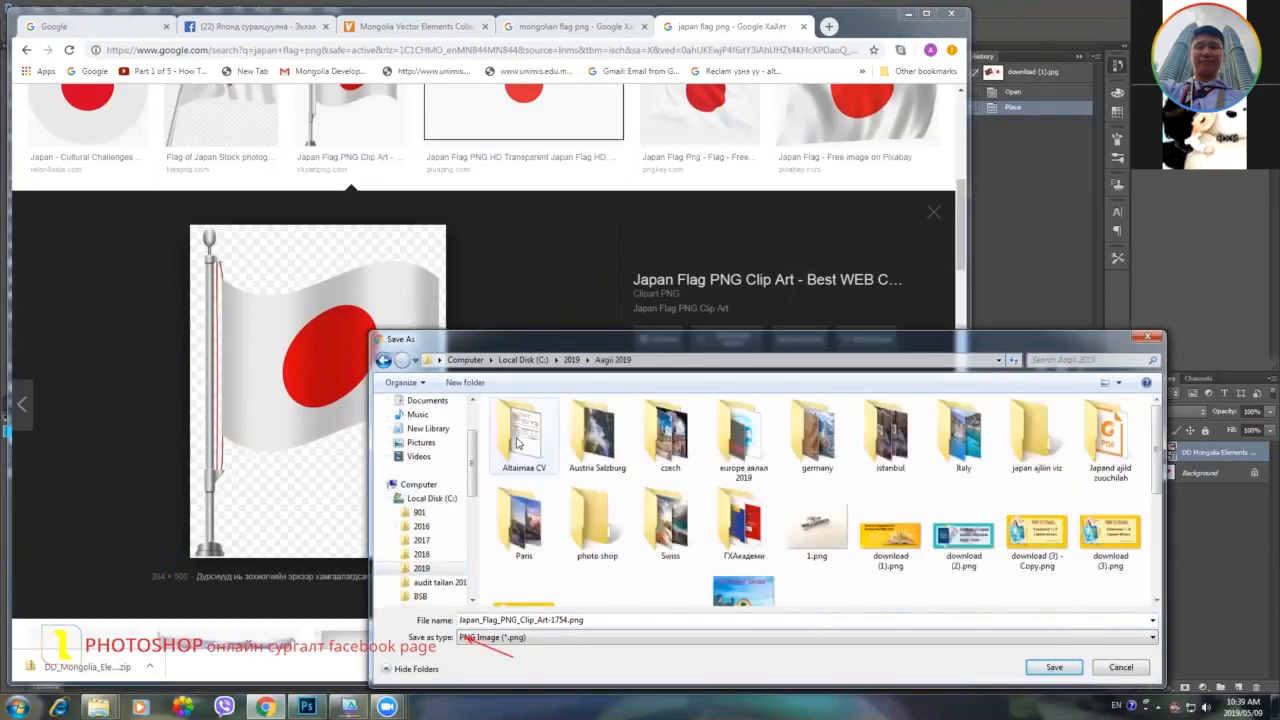
double_click(516, 441)
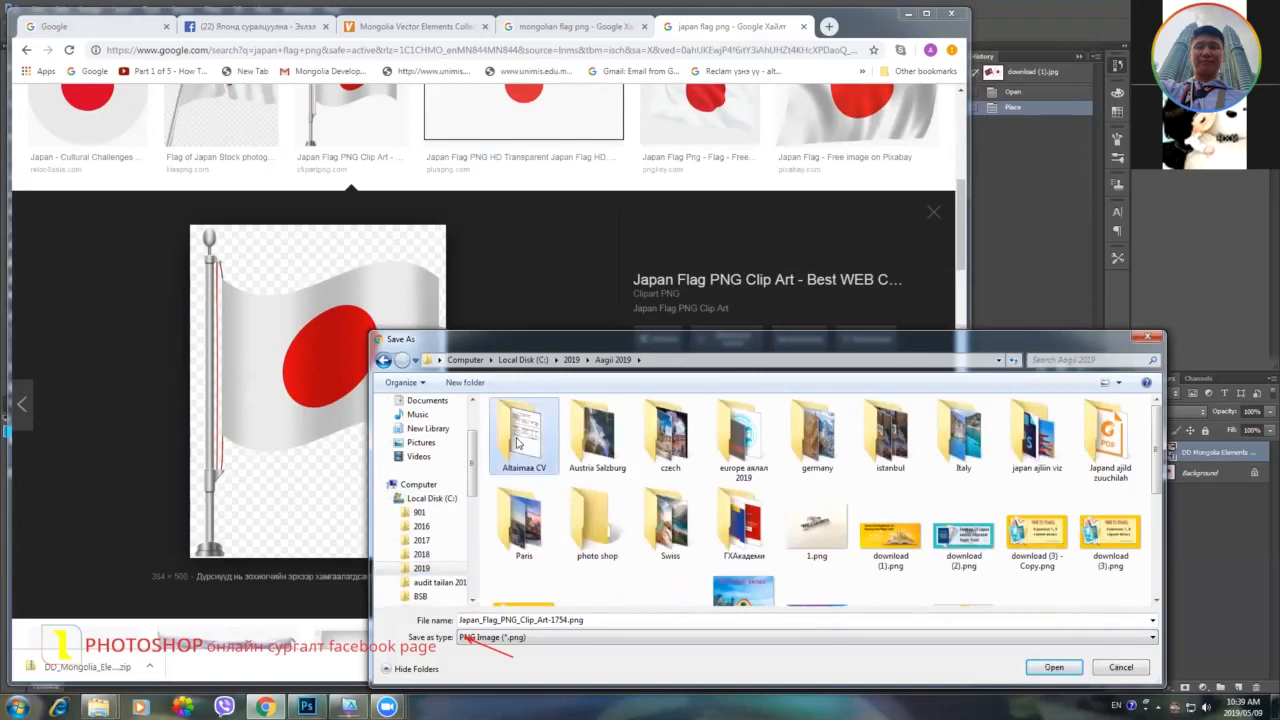
click(384, 362)
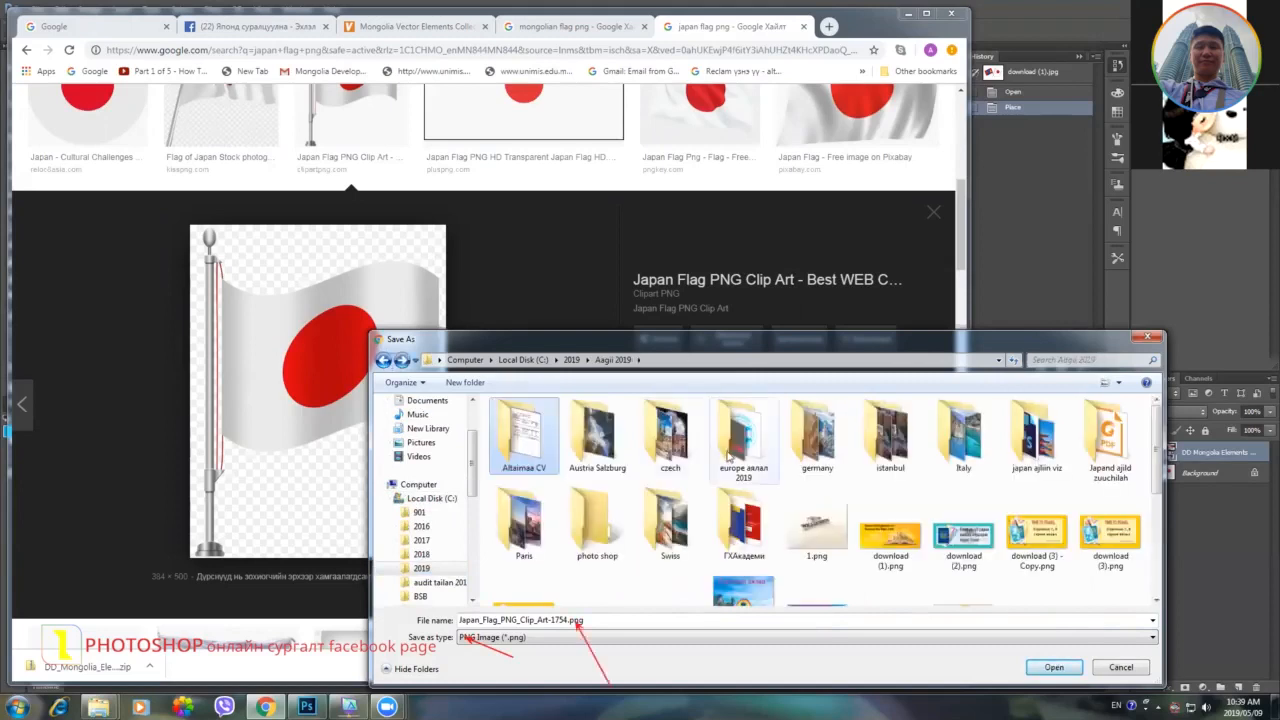
double_click(746, 440)
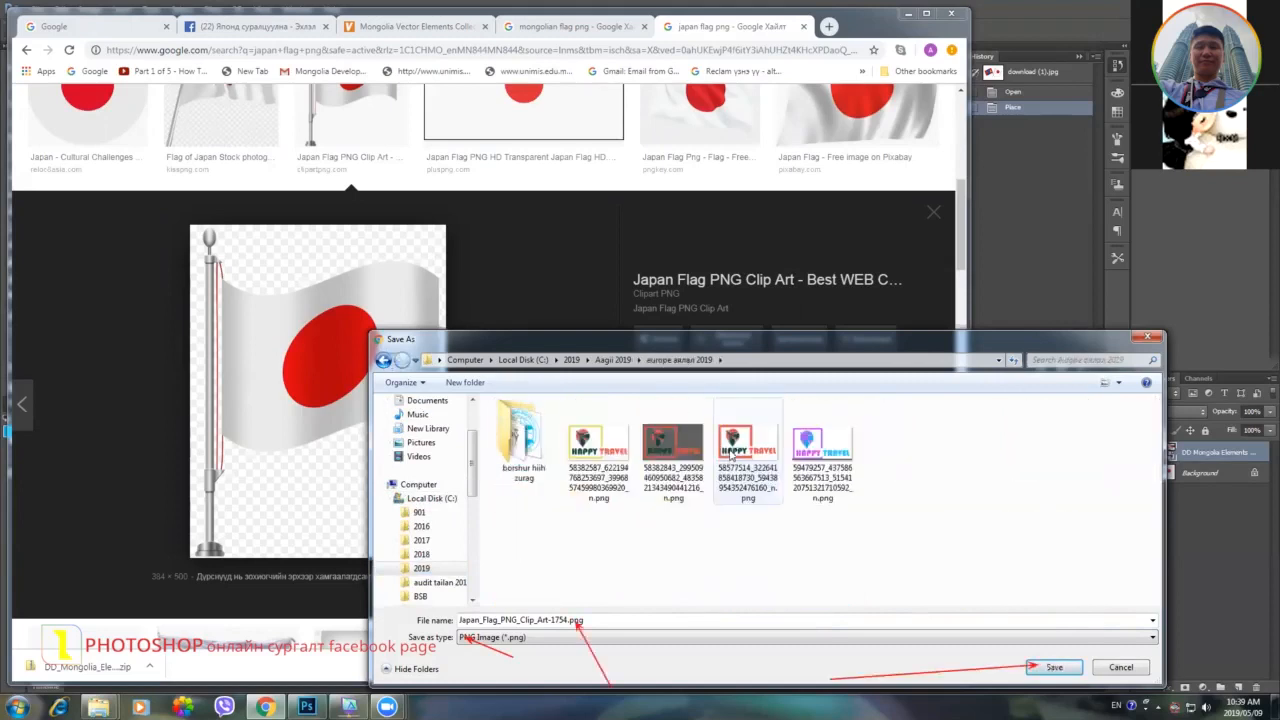
click(1062, 664)
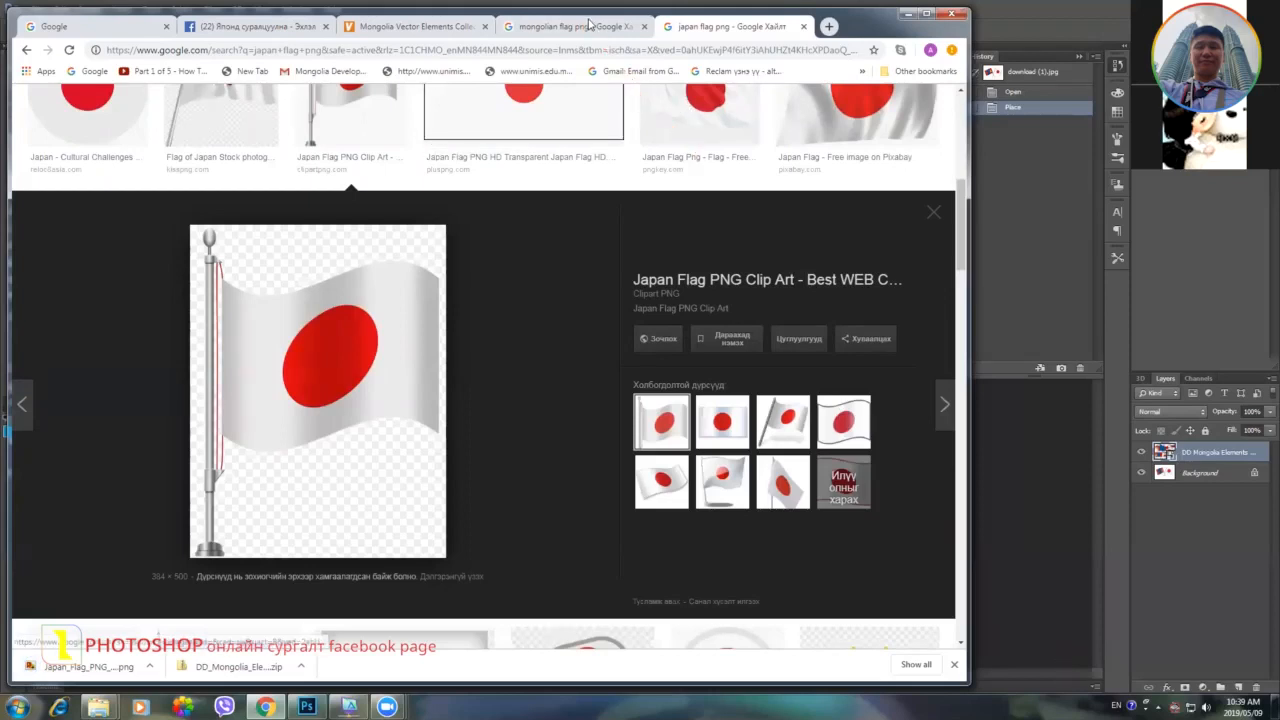
Return to the "mongolian flag png" results and open the preview of the Mongolia Flag PNG Clip Art image on a pole.
click(590, 24)
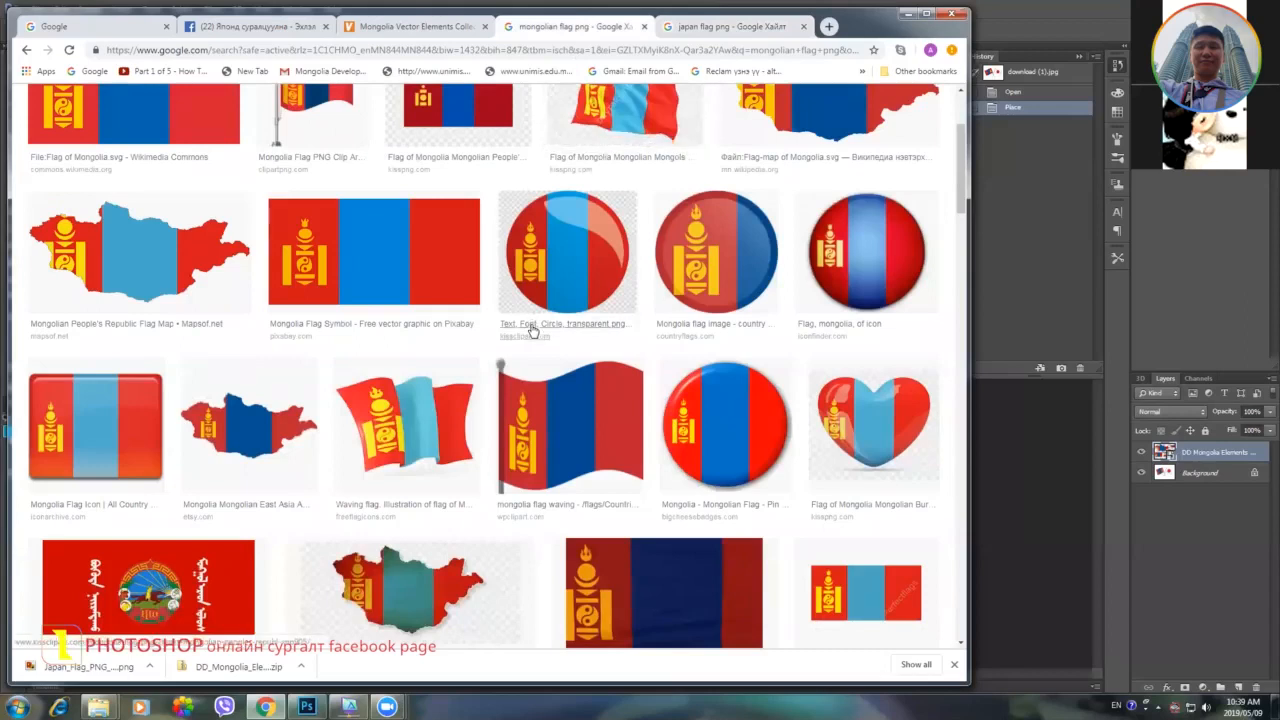
scroll(532, 330, up, 2)
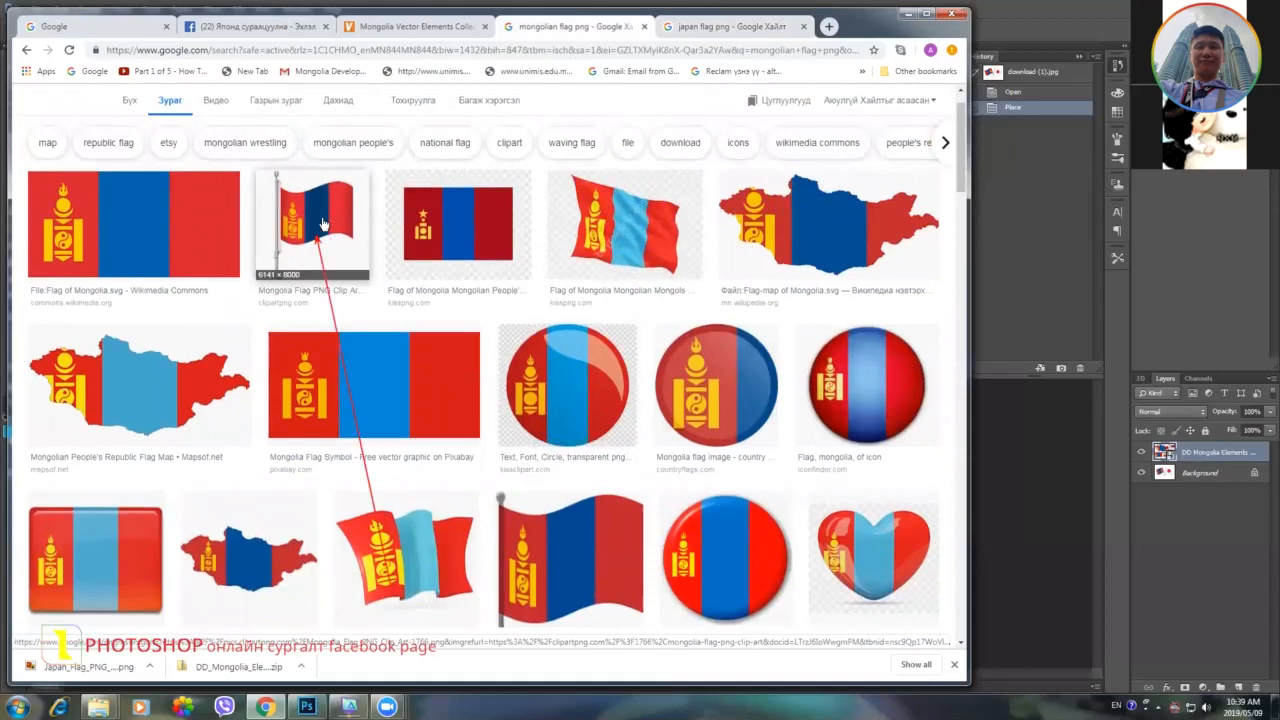
click(322, 224)
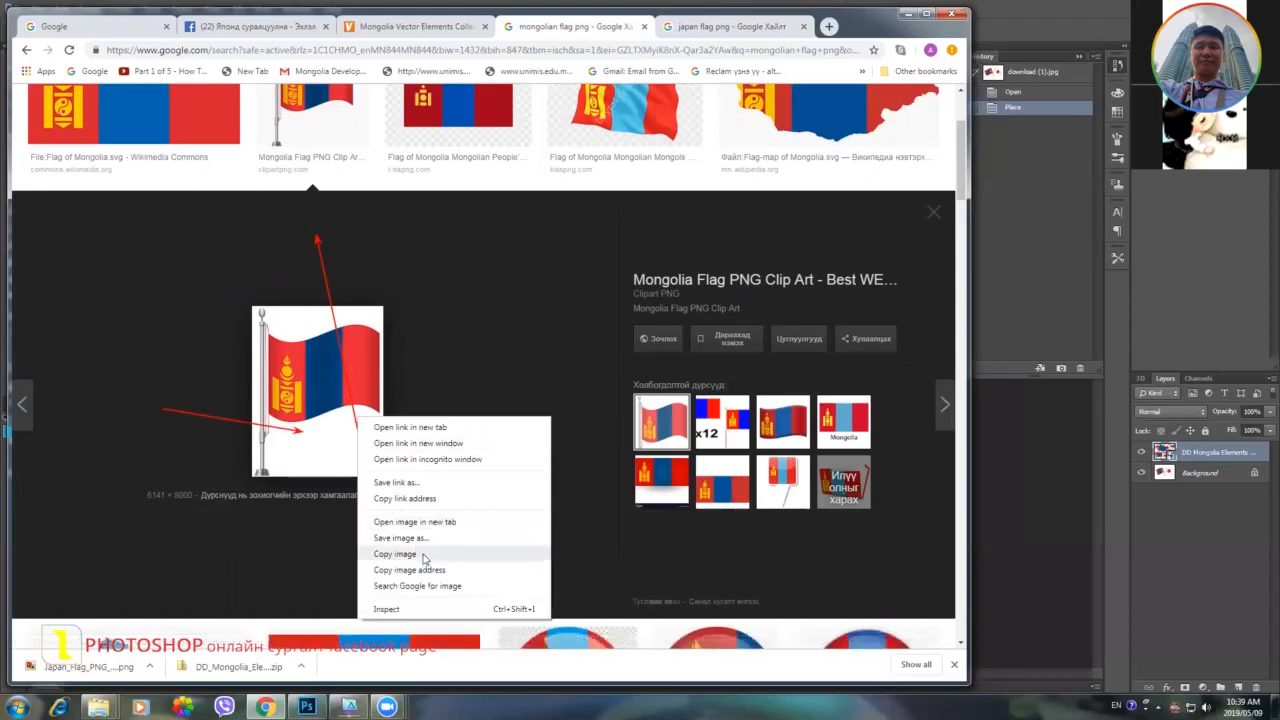
click(422, 539)
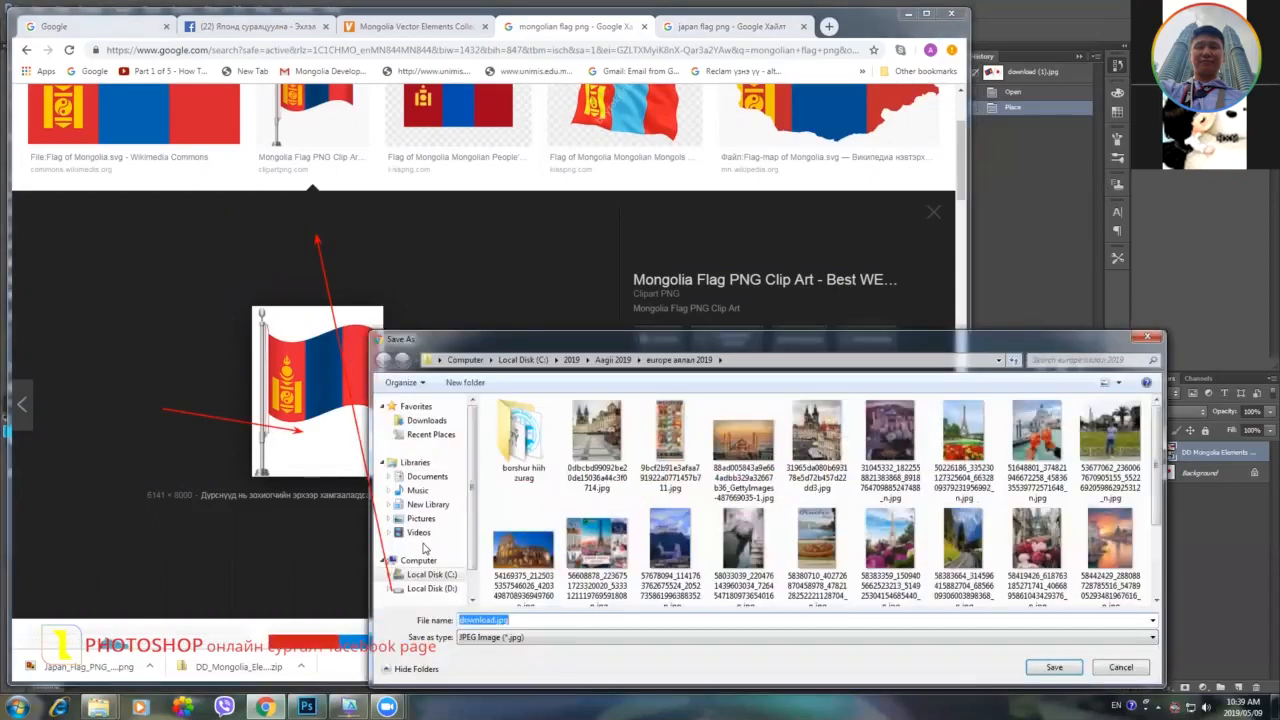
click(422, 576)
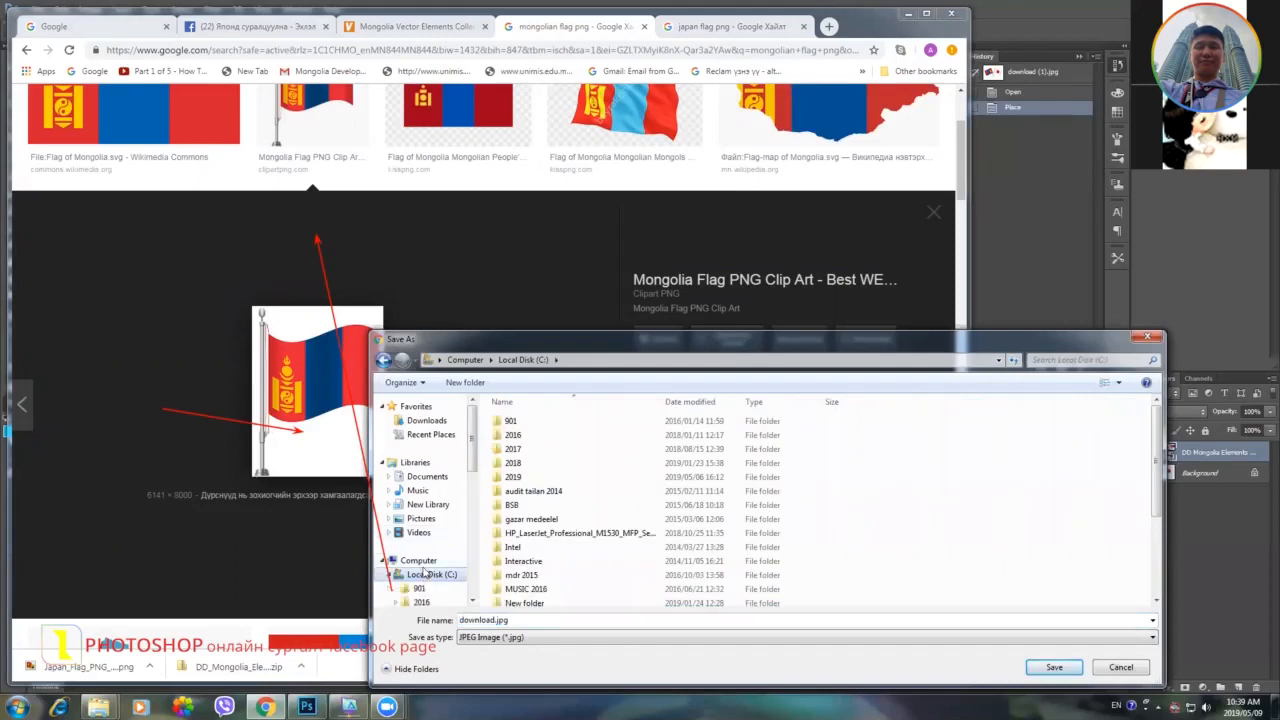
drag(494, 671, 521, 637)
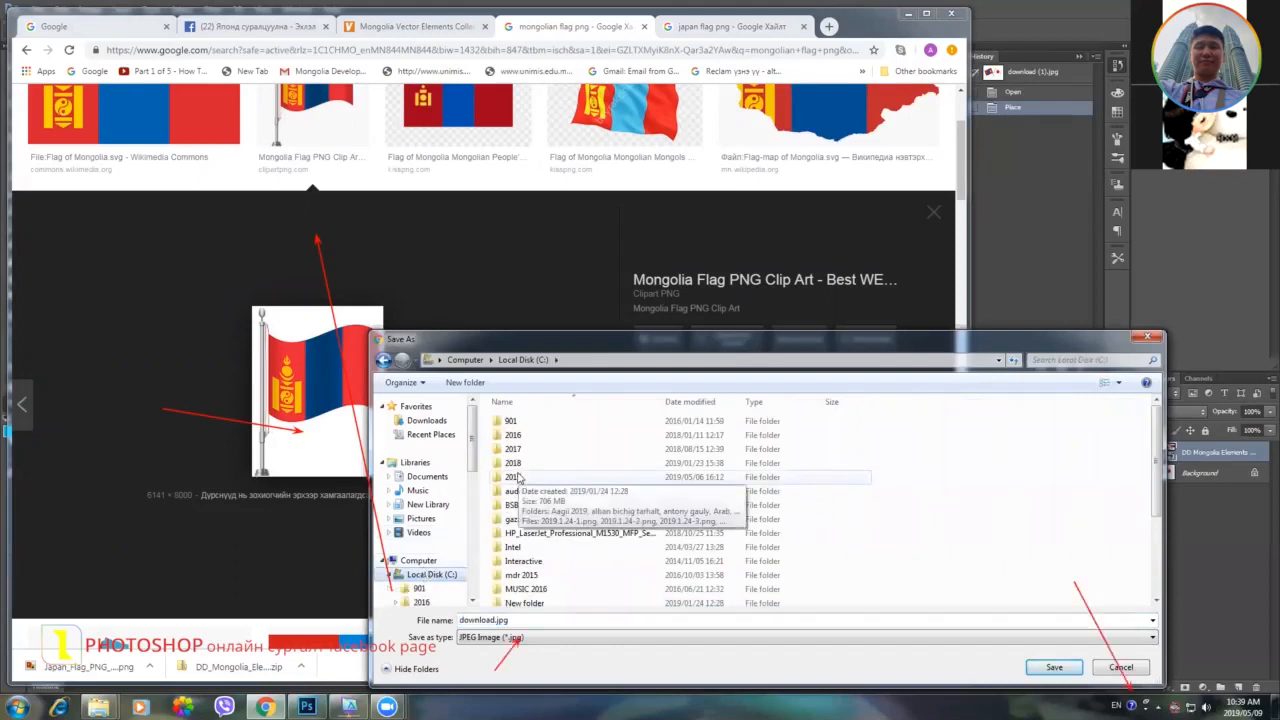
click(1121, 667)
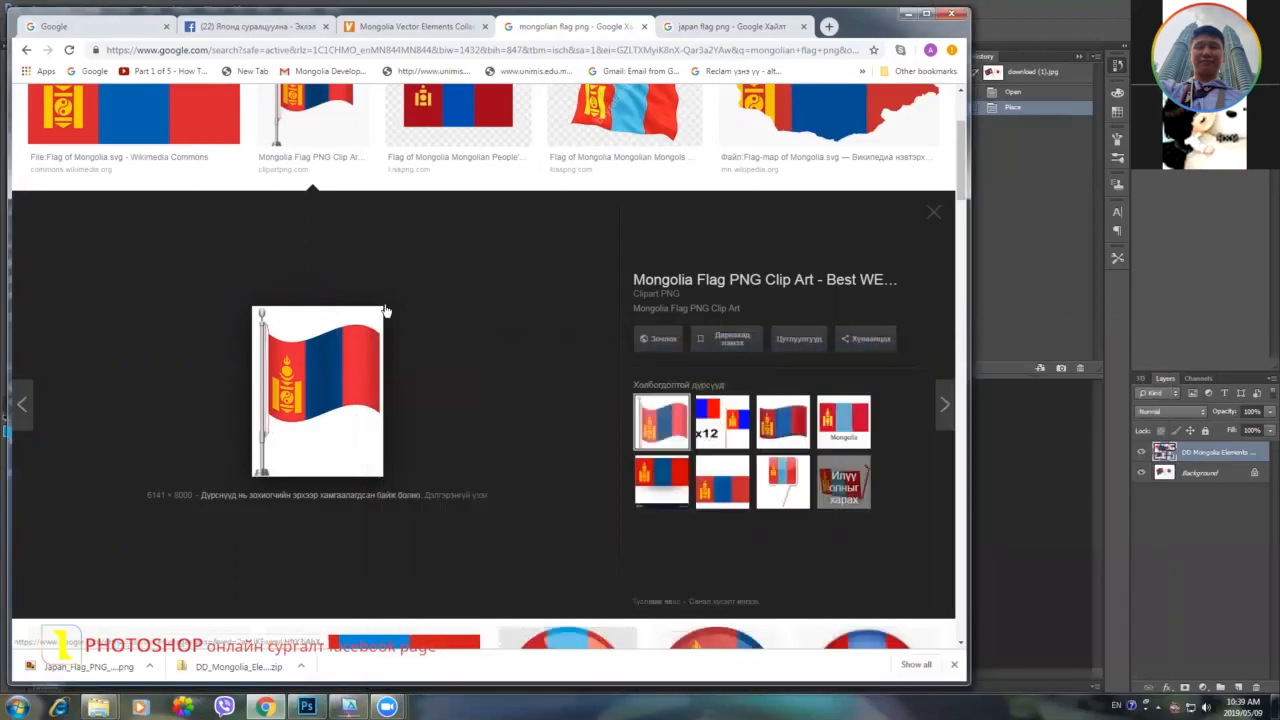
Open the clipartpng.com source page of the previewed Mongolia Flag PNG Clip Art image.
scroll(460, 418, down, 5)
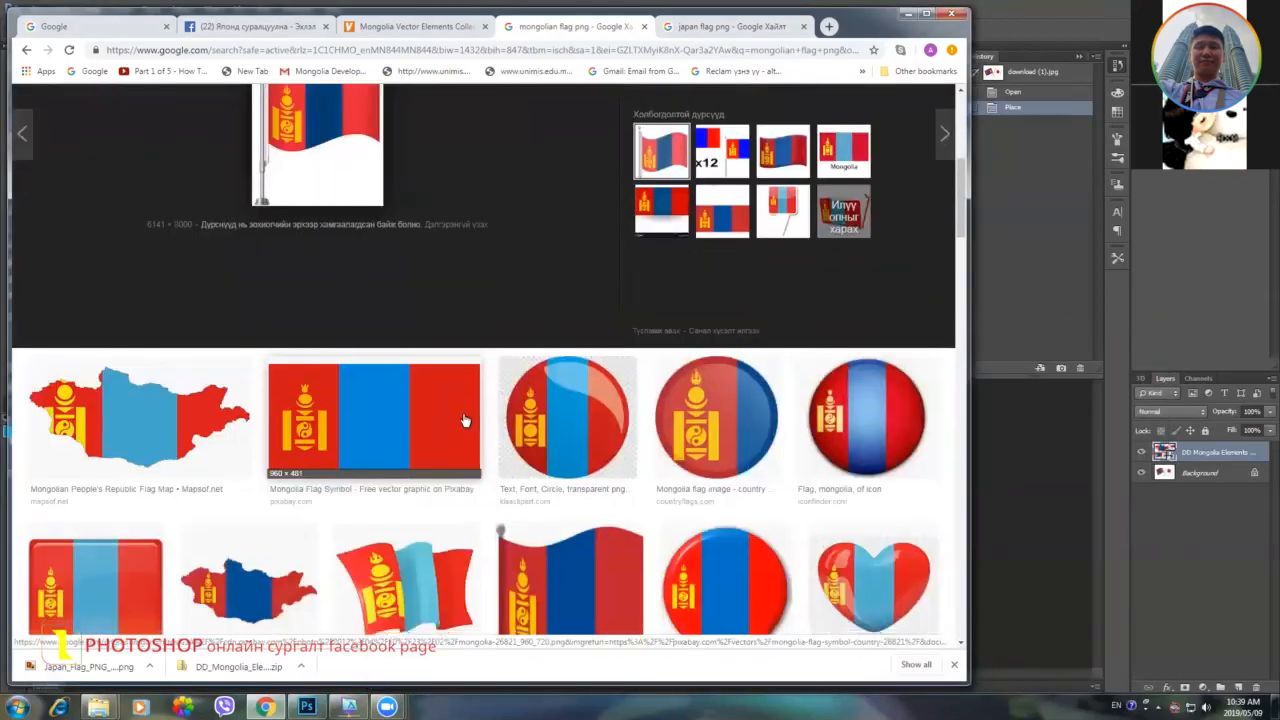
scroll(464, 420, up, 3)
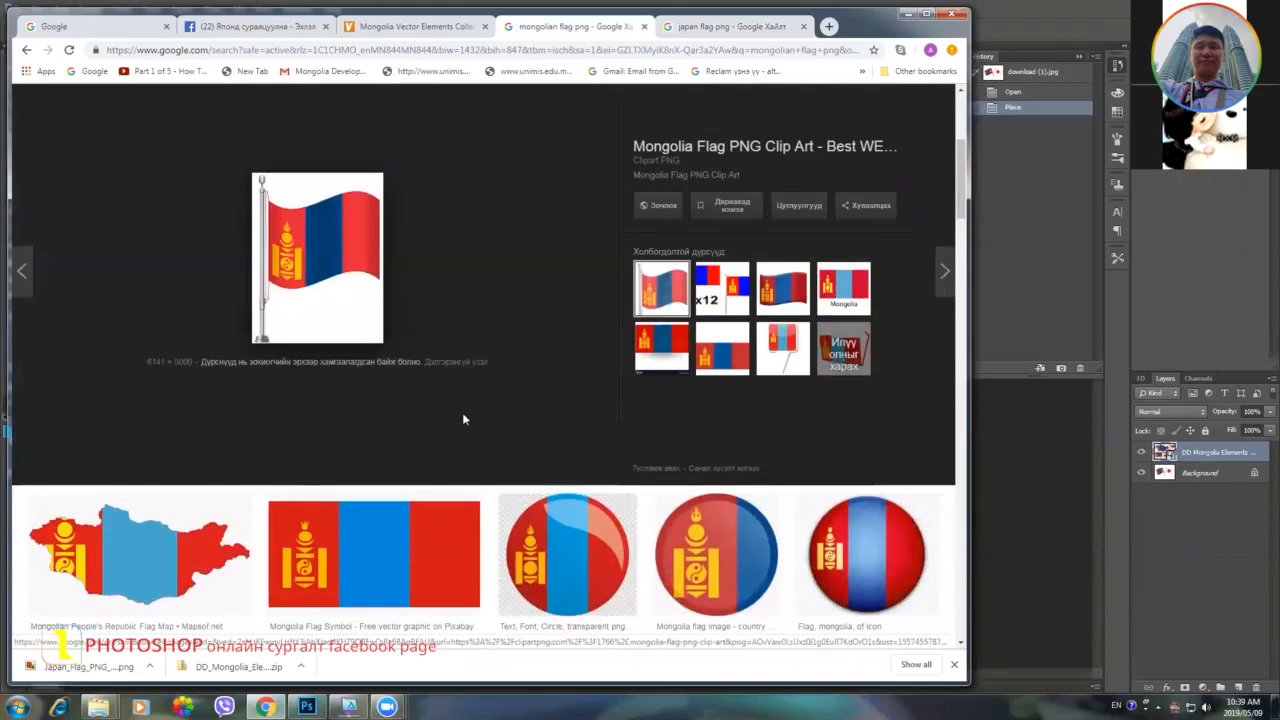
click(672, 148)
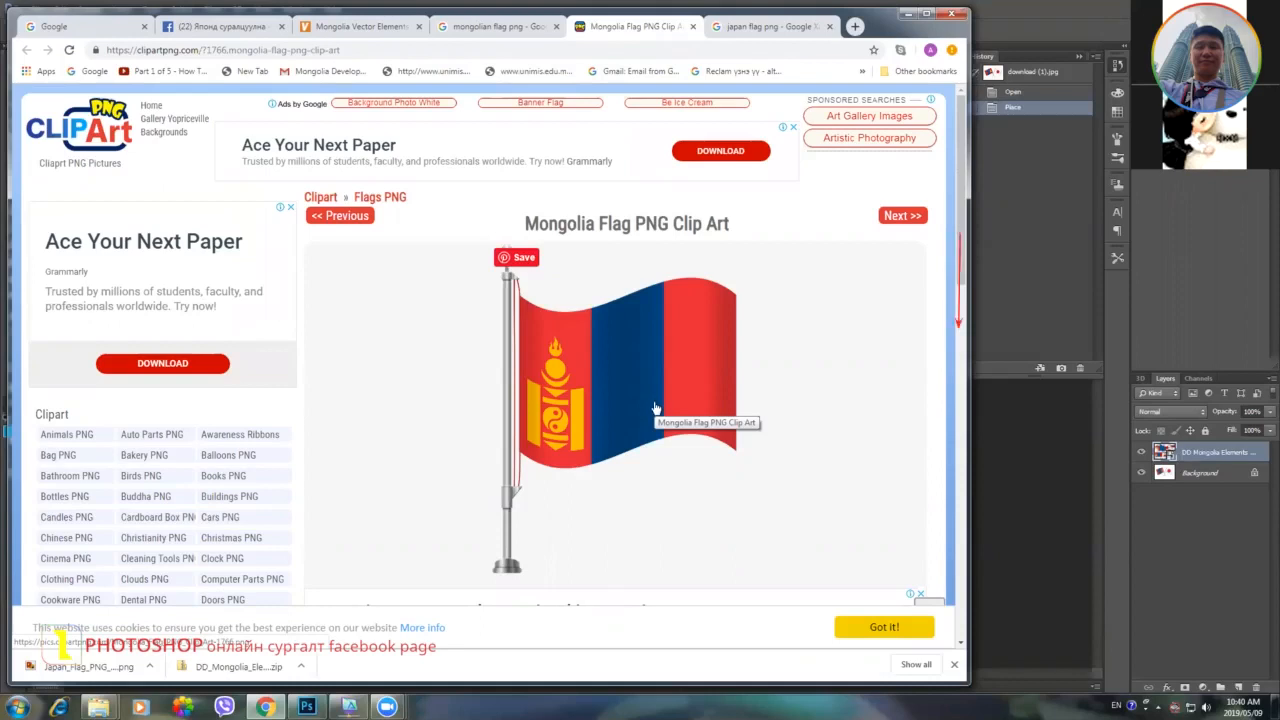
Look through the Mongolia Flag PNG Clip Art page for its file details, download options and image links.
scroll(655, 408, down, 3)
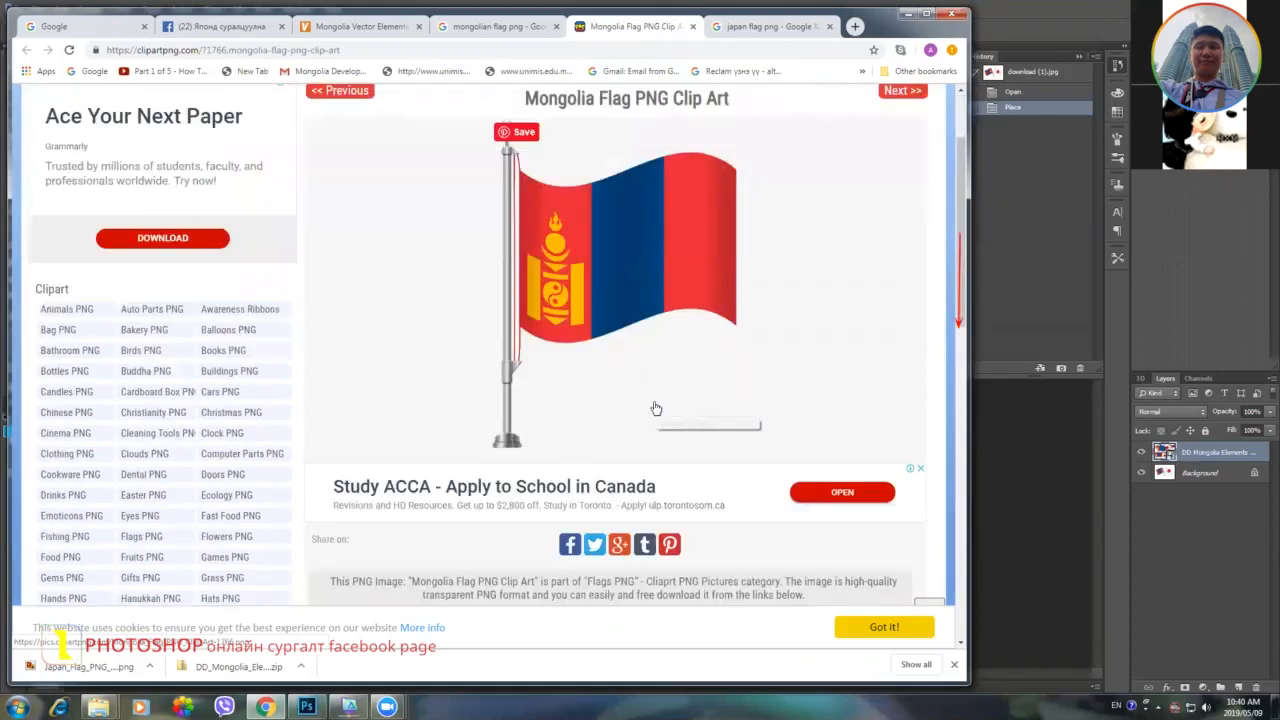
scroll(655, 408, up, 2)
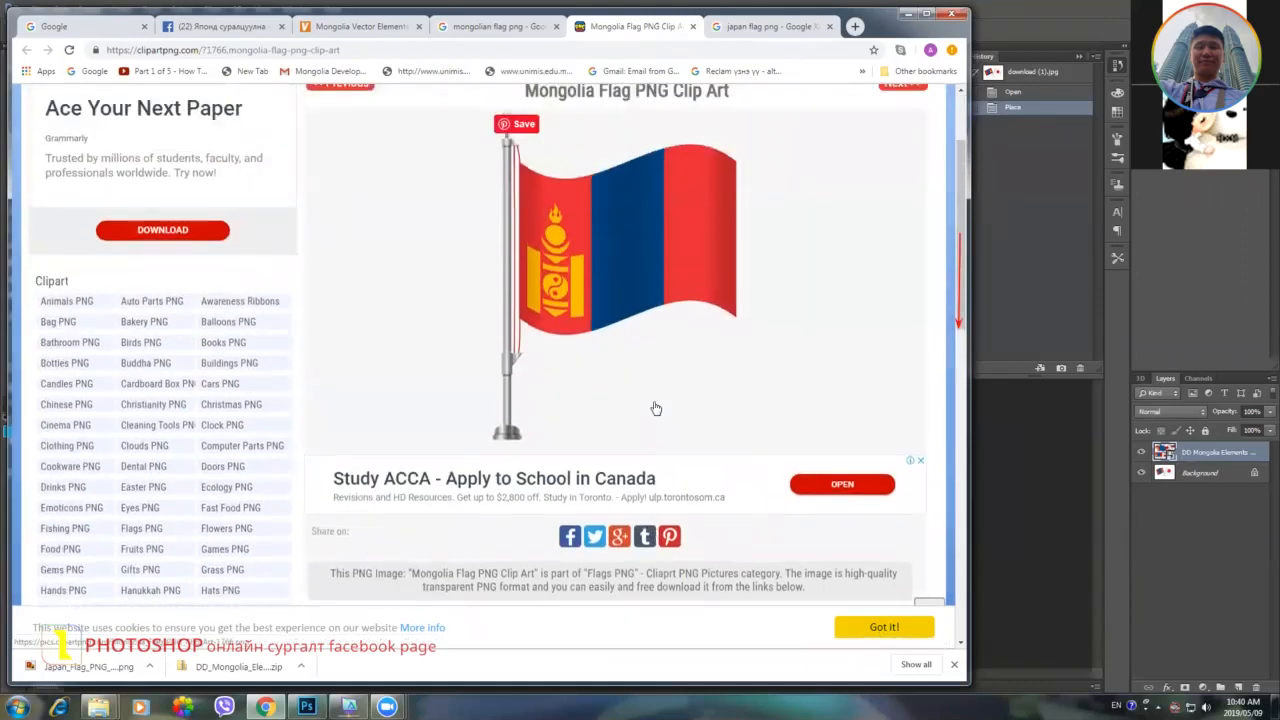
scroll(655, 408, down, 6)
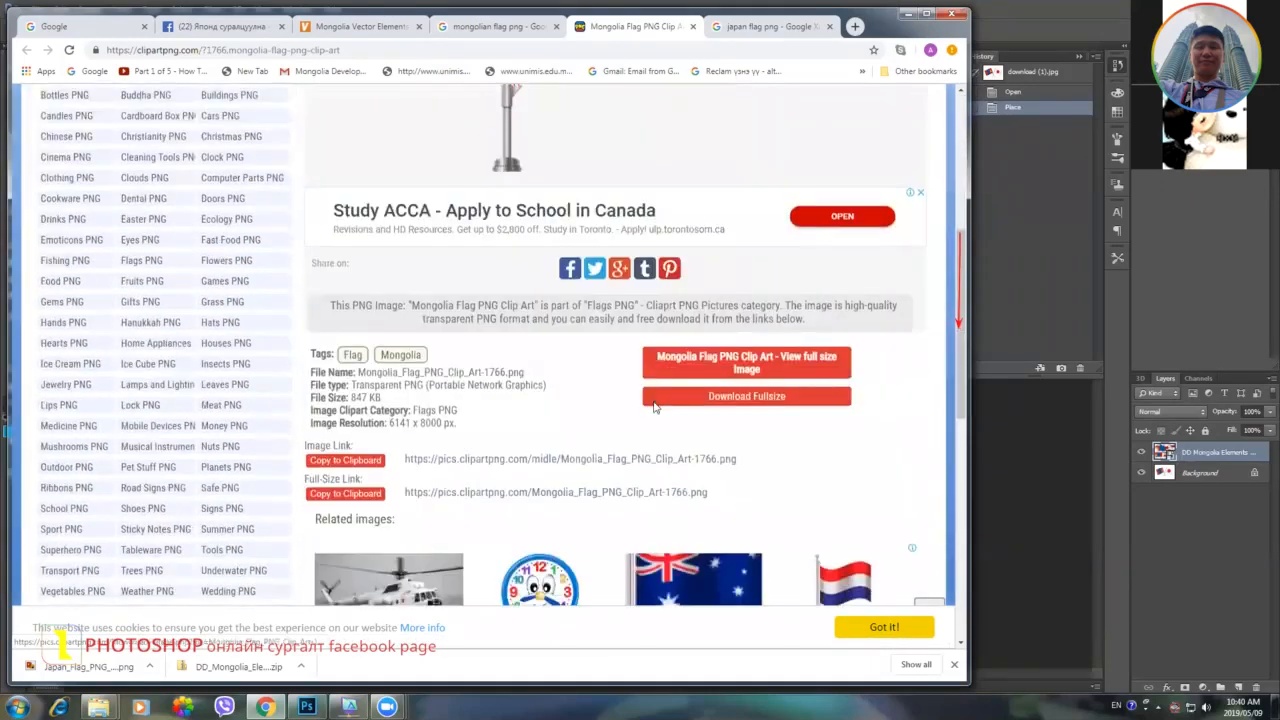
scroll(655, 407, down, 2)
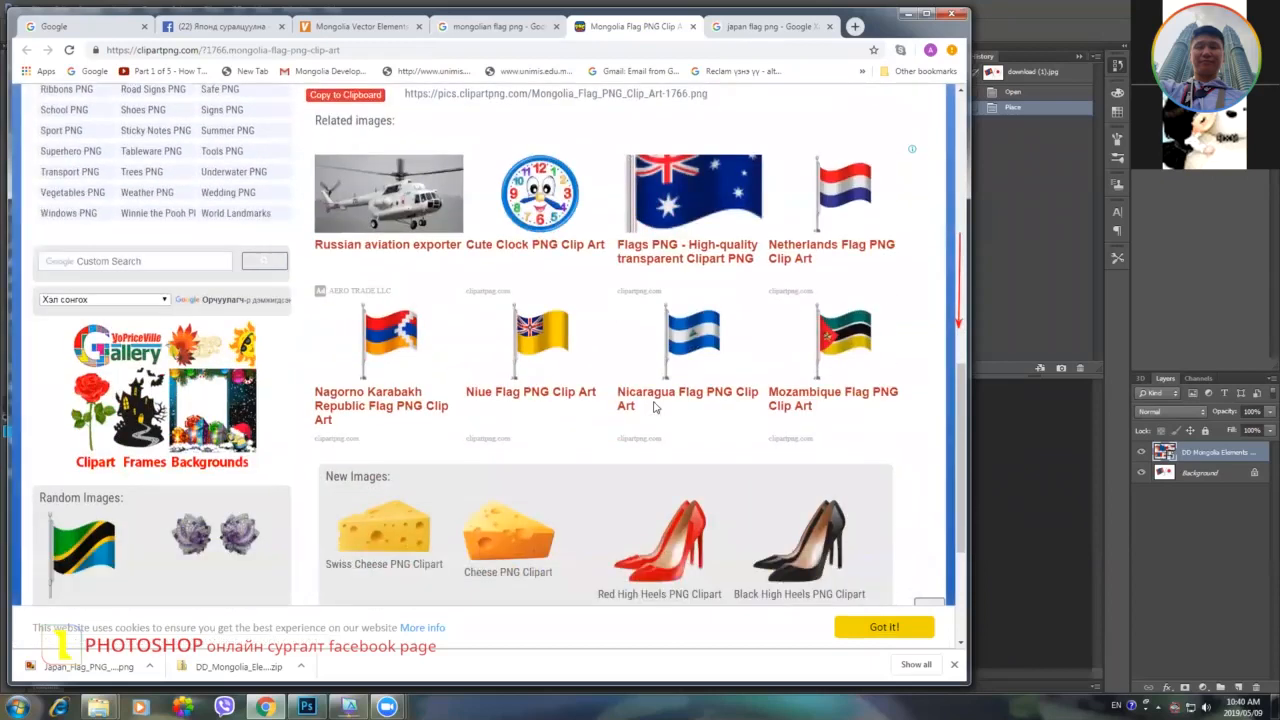
scroll(655, 407, down, 2)
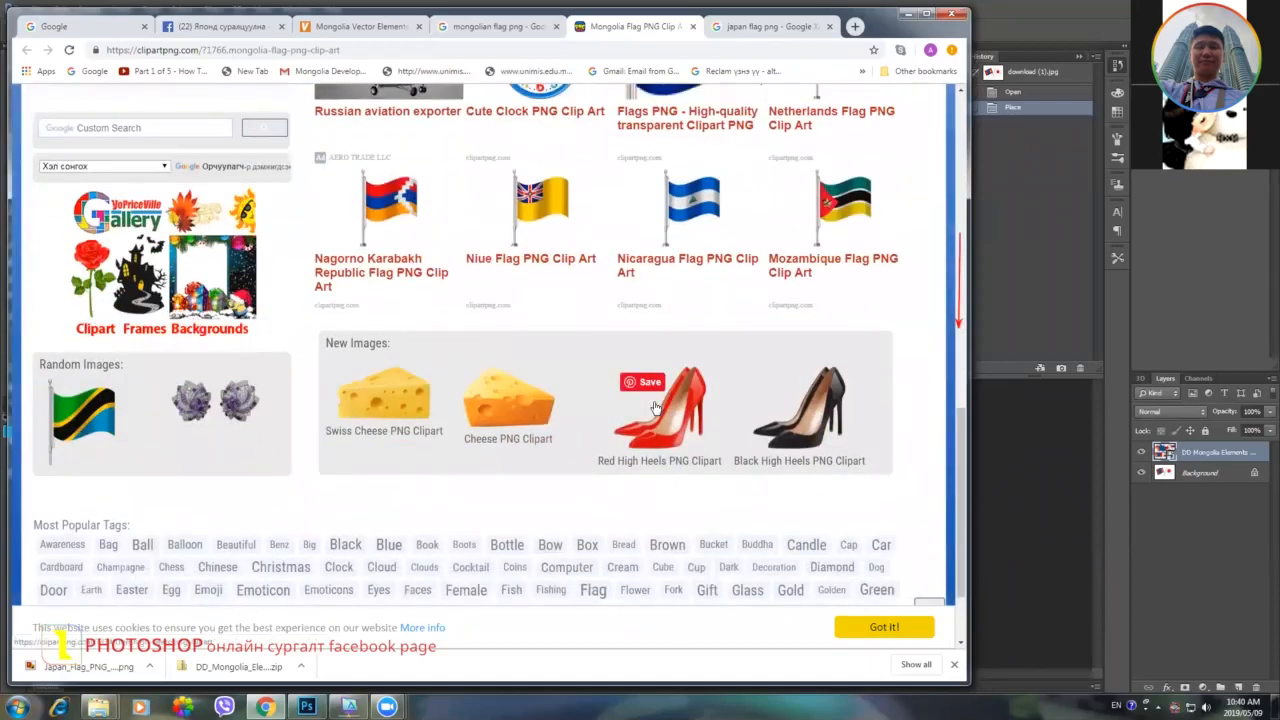
scroll(655, 407, up, 4)
scroll(655, 407, up, 4)
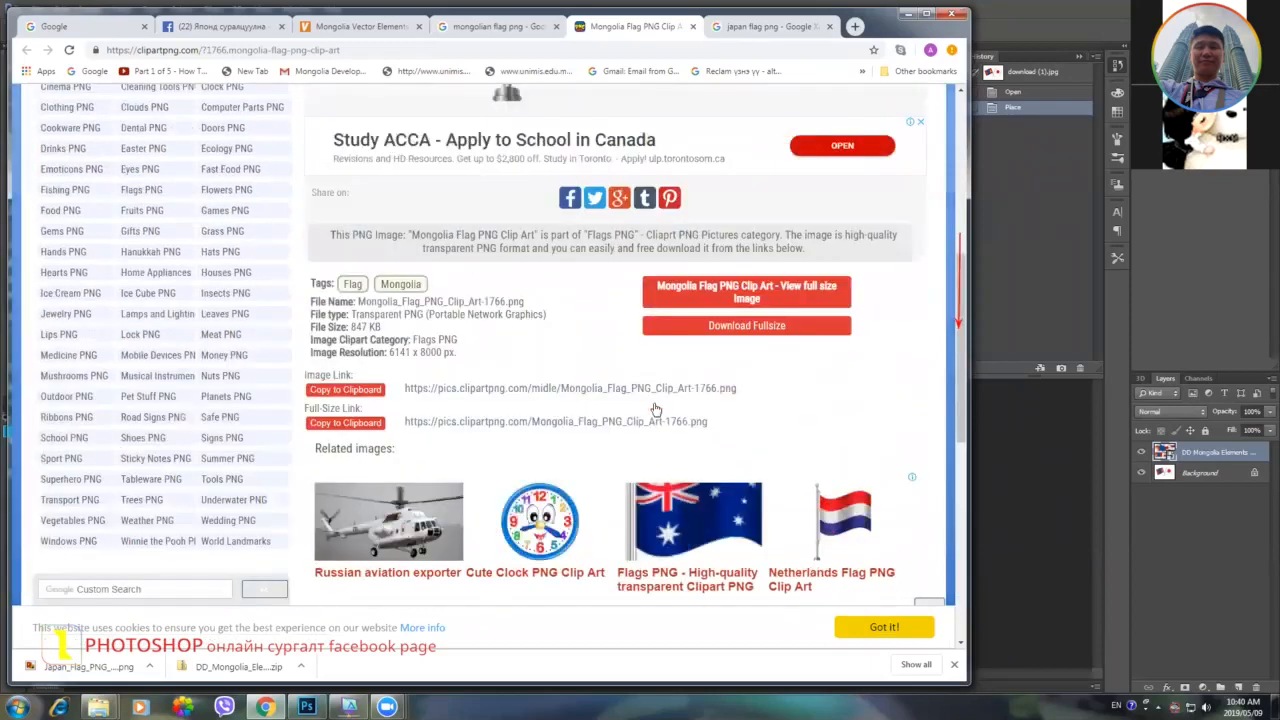
scroll(655, 407, down, 2)
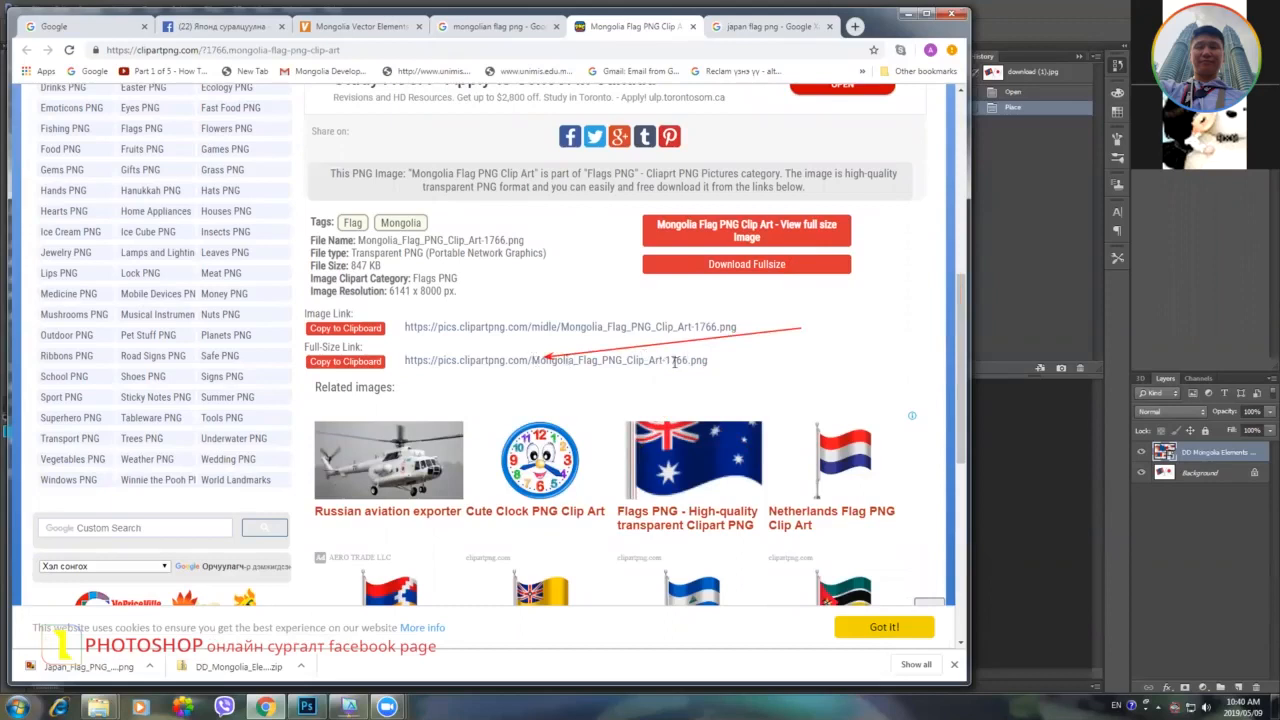
Copy the full-size link of Mongolia_Flag_PNG_Clip_Art-1766.png and open it in a new browser tab.
triple_click(407, 362)
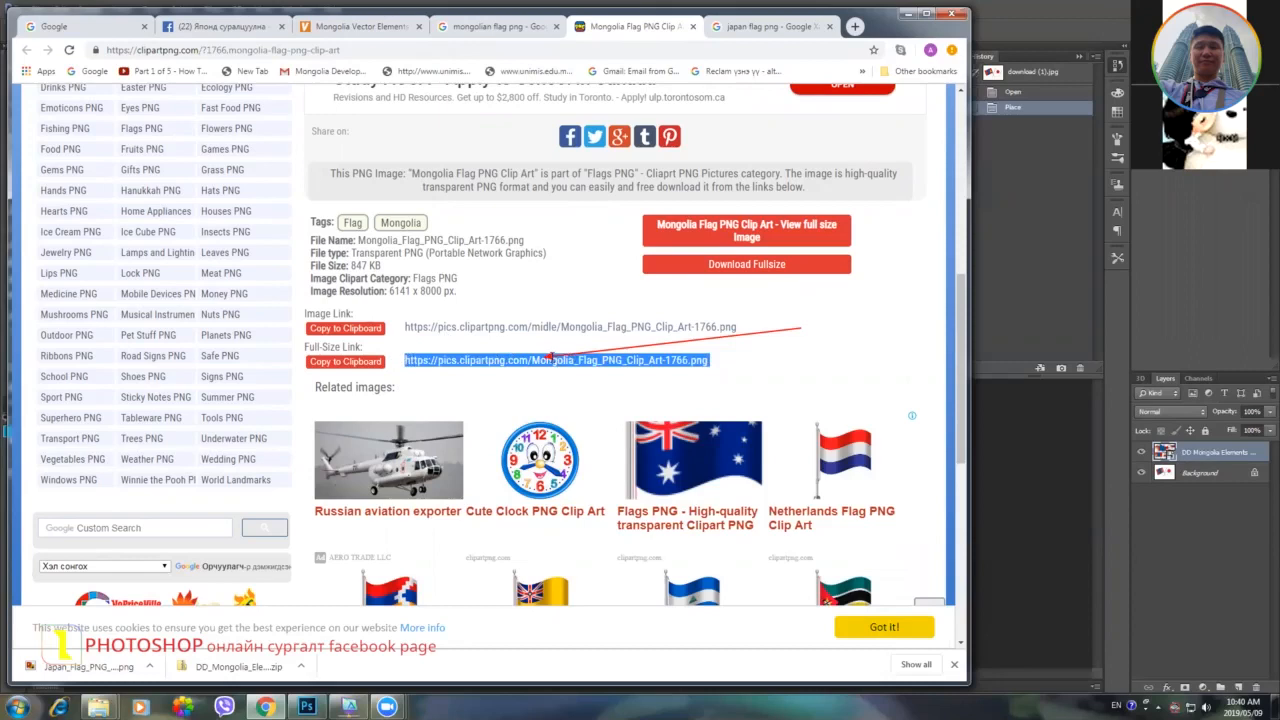
right_click(551, 355)
click(573, 372)
click(855, 27)
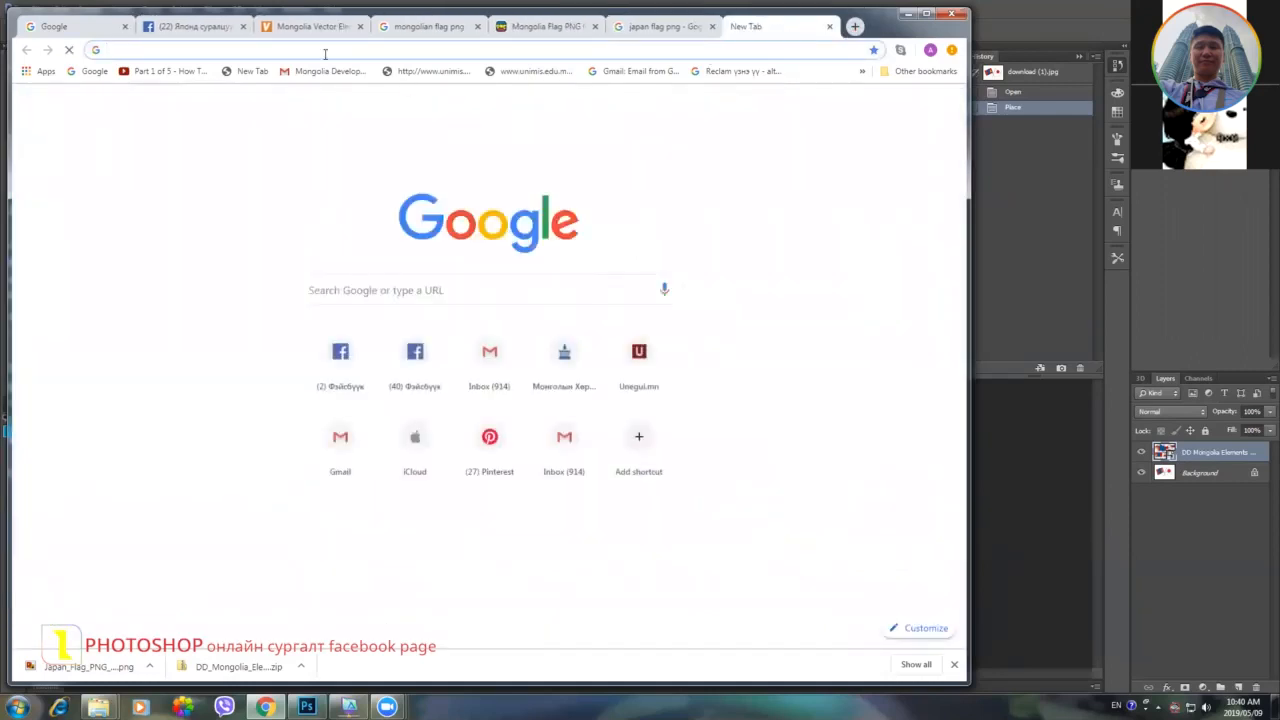
right_click(205, 50)
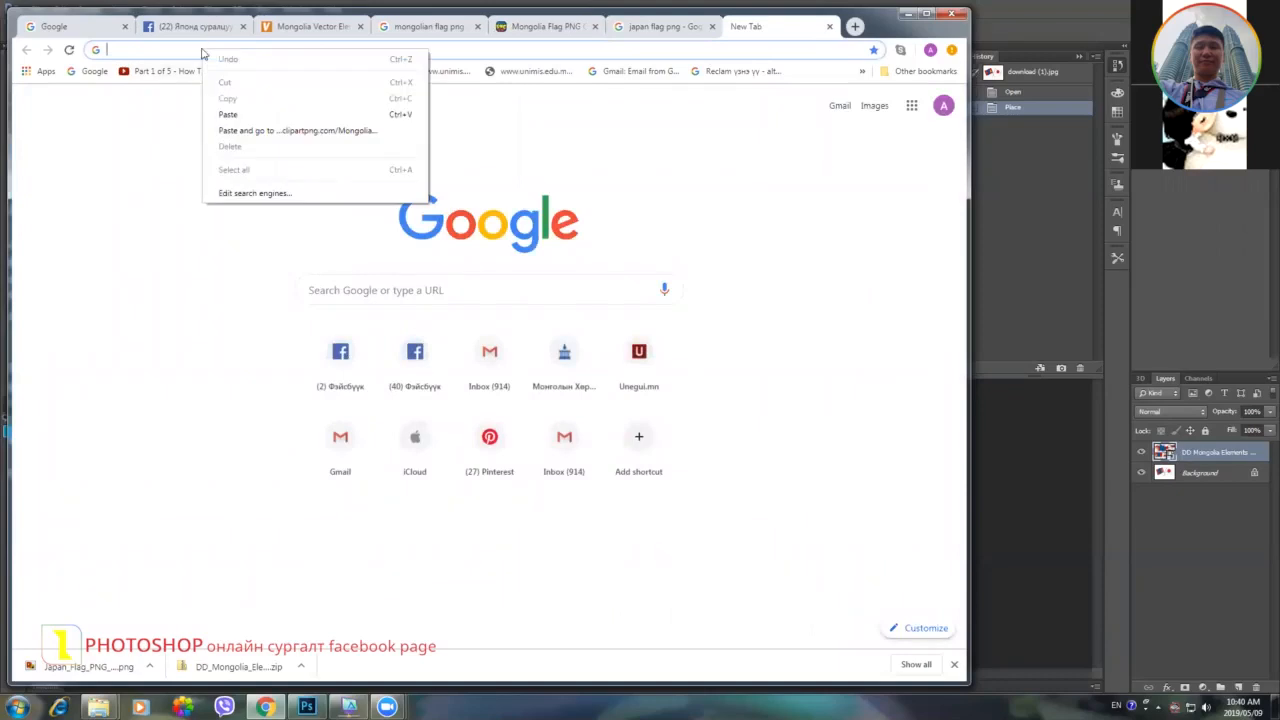
click(240, 118)
key(Return)
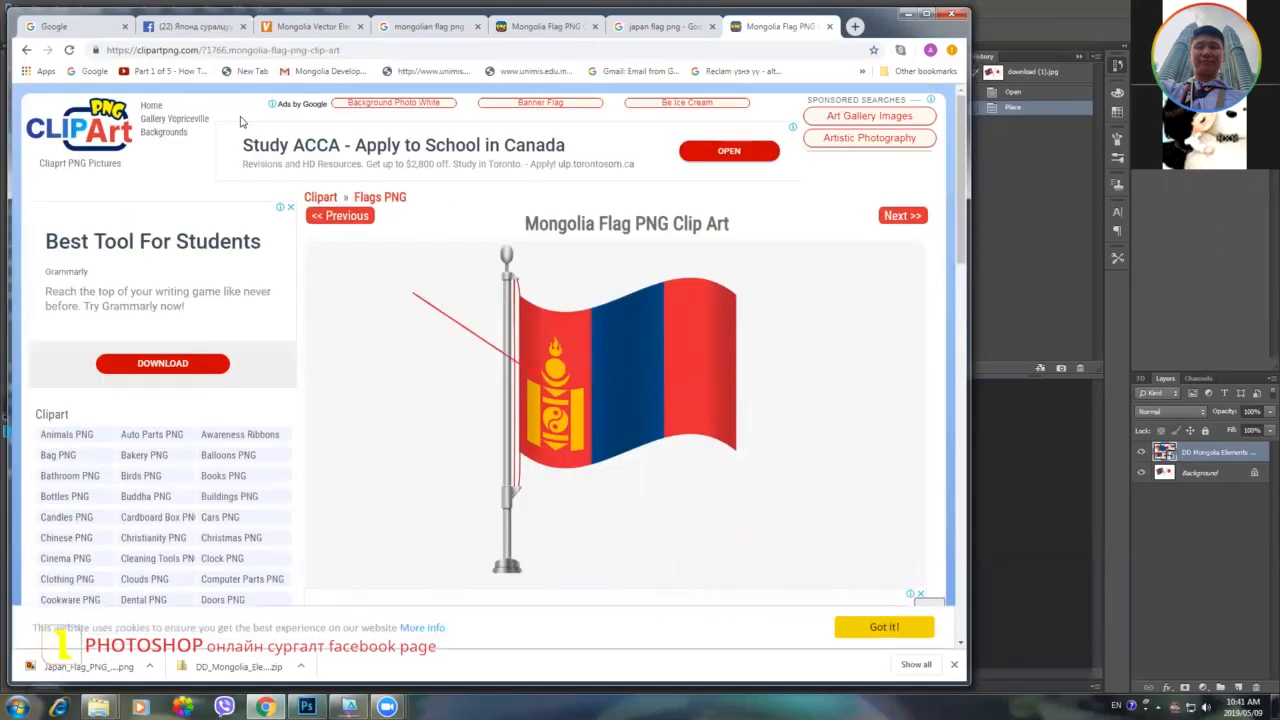
Save the Mongolia flag image as Mongolia_Flag_PNG_Clip_Art-1766.png in the "europe аялал 2019" folder.
right_click(627, 368)
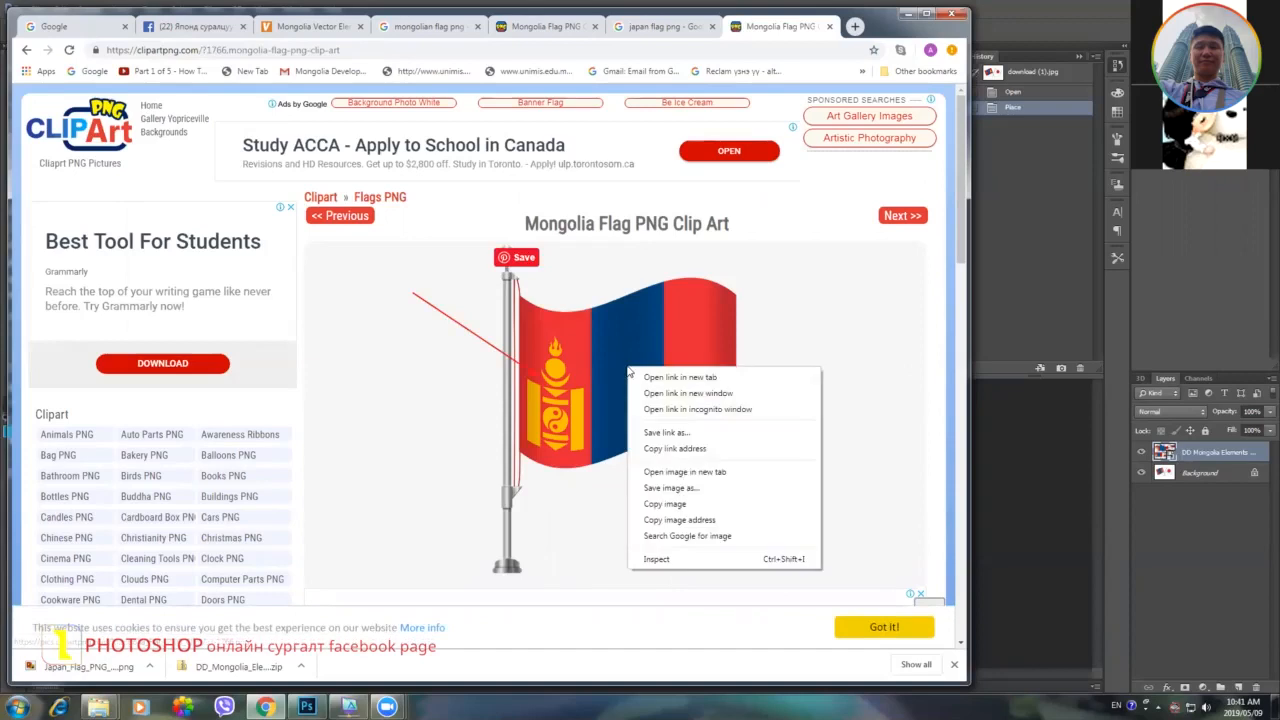
click(686, 489)
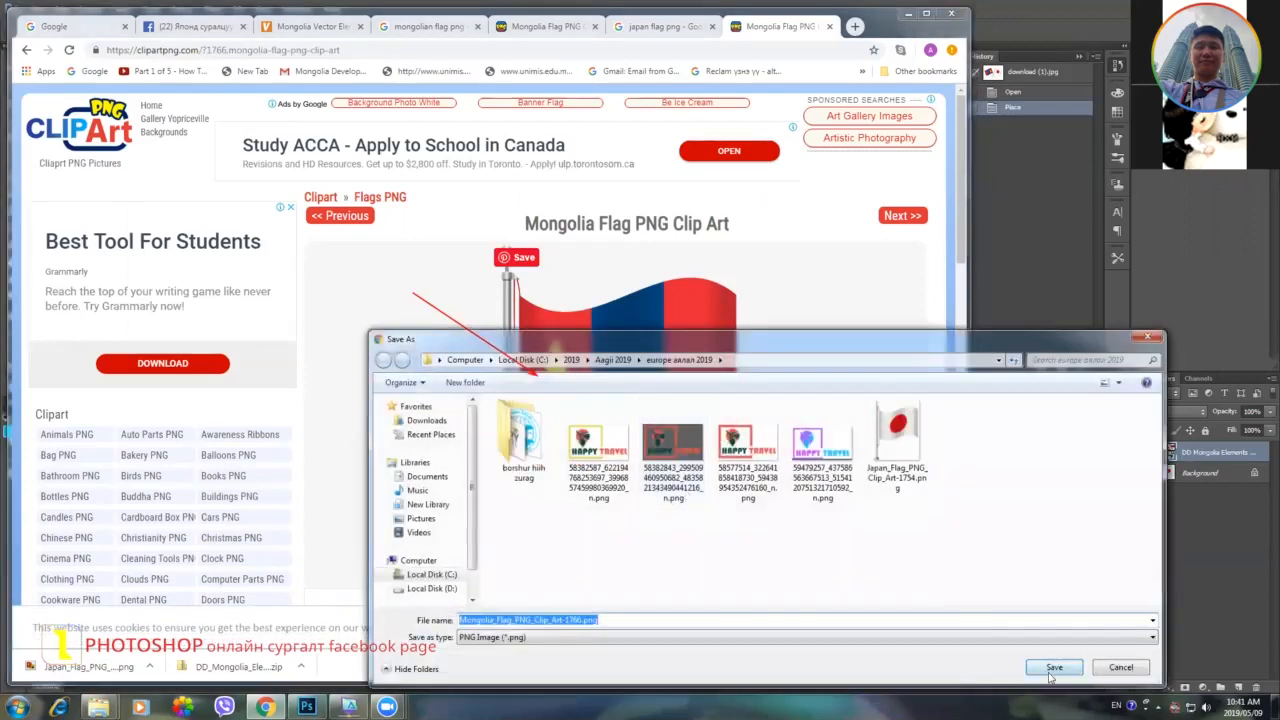
click(1052, 668)
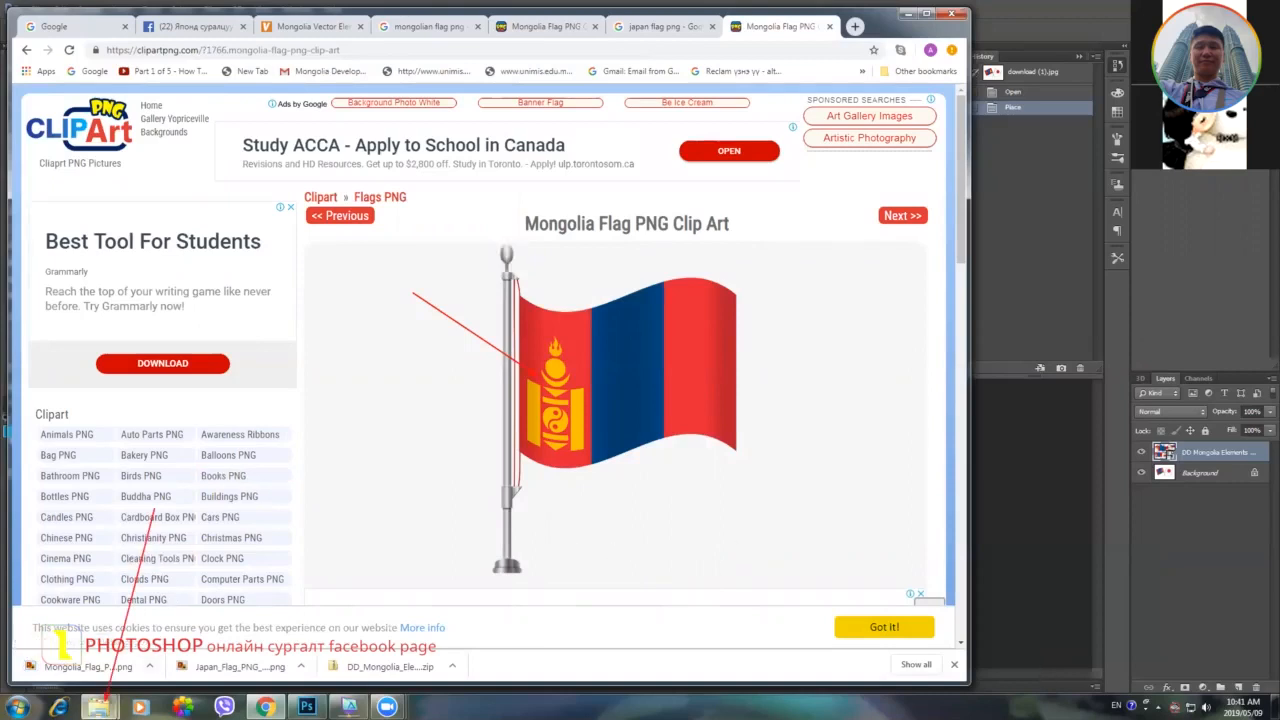
Close the open Downloads folder window.
mouse_move(98, 706)
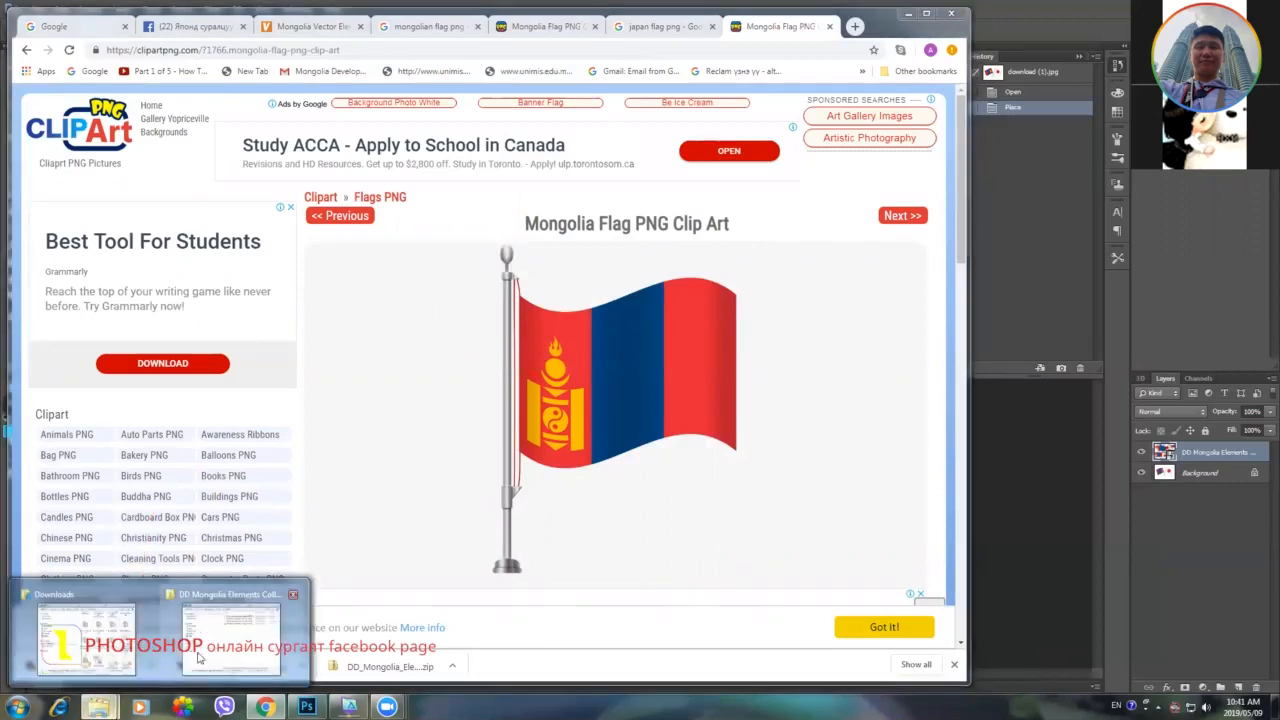
mouse_move(198, 657)
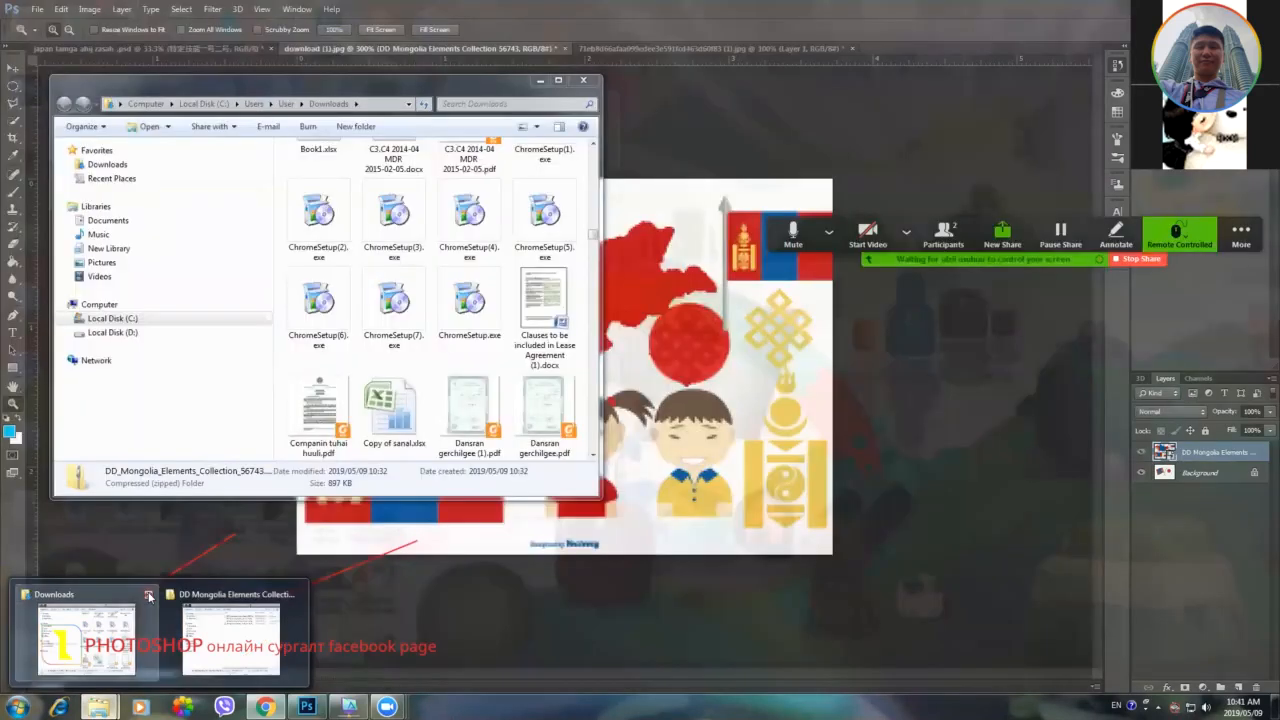
click(149, 595)
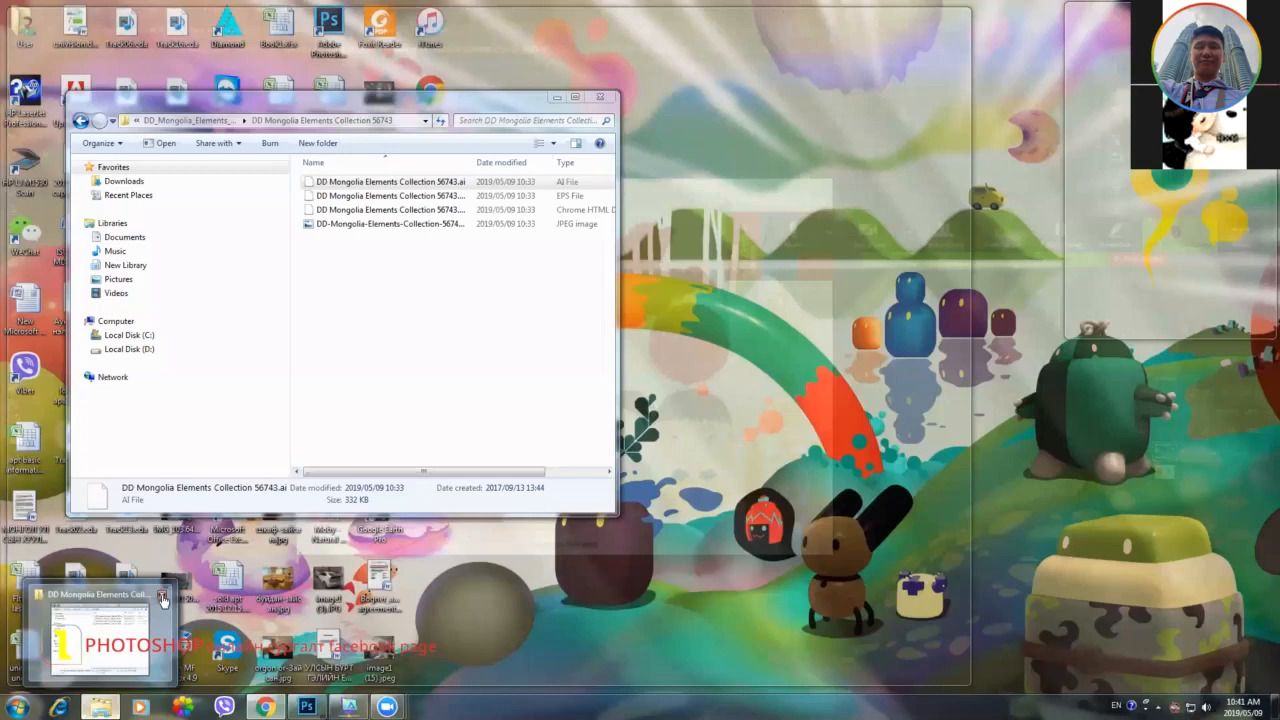
Close the DD Mongolia Elements Collection 56743 folder and show the downloaded Japan flag PNG in its containing folder.
click(162, 597)
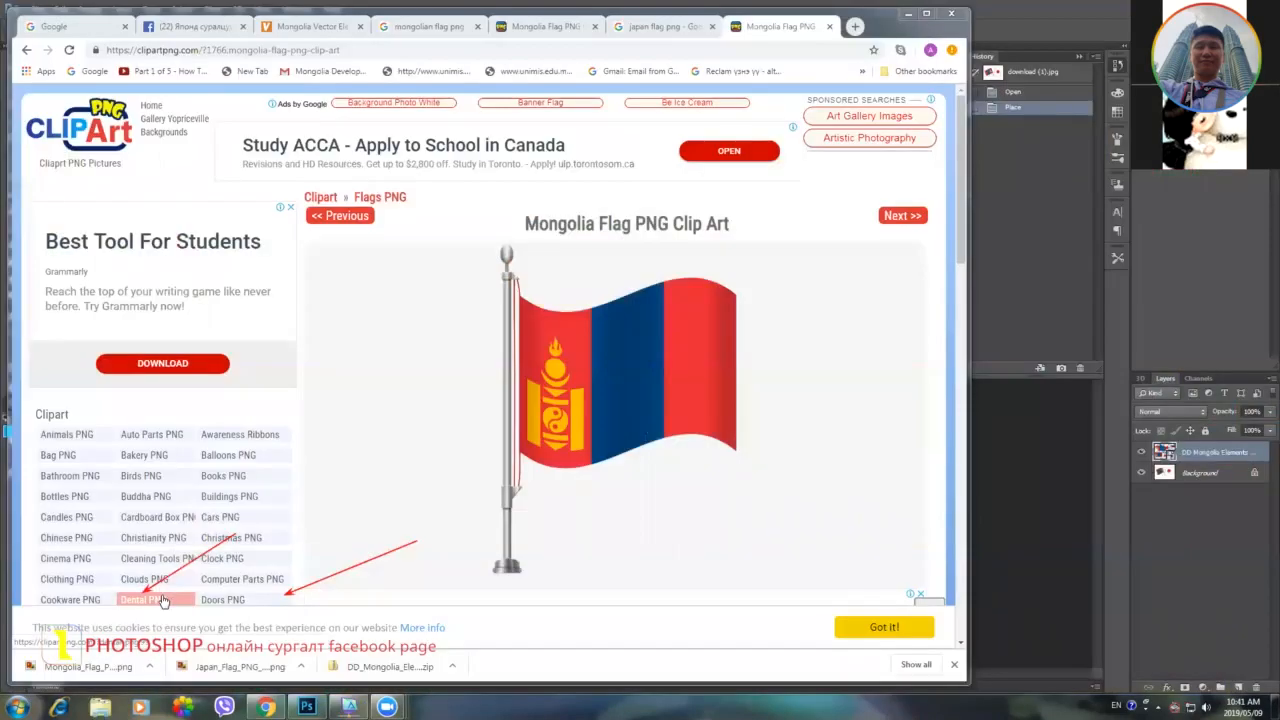
click(245, 667)
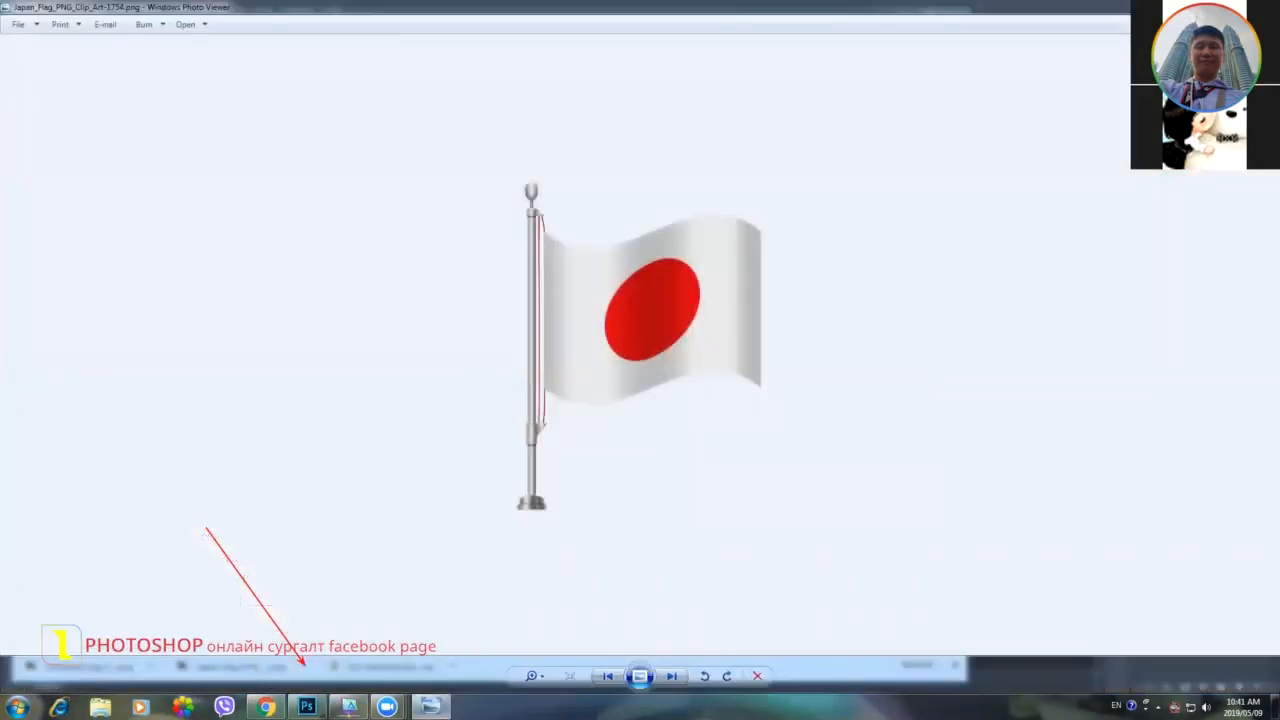
key(alt+F4)
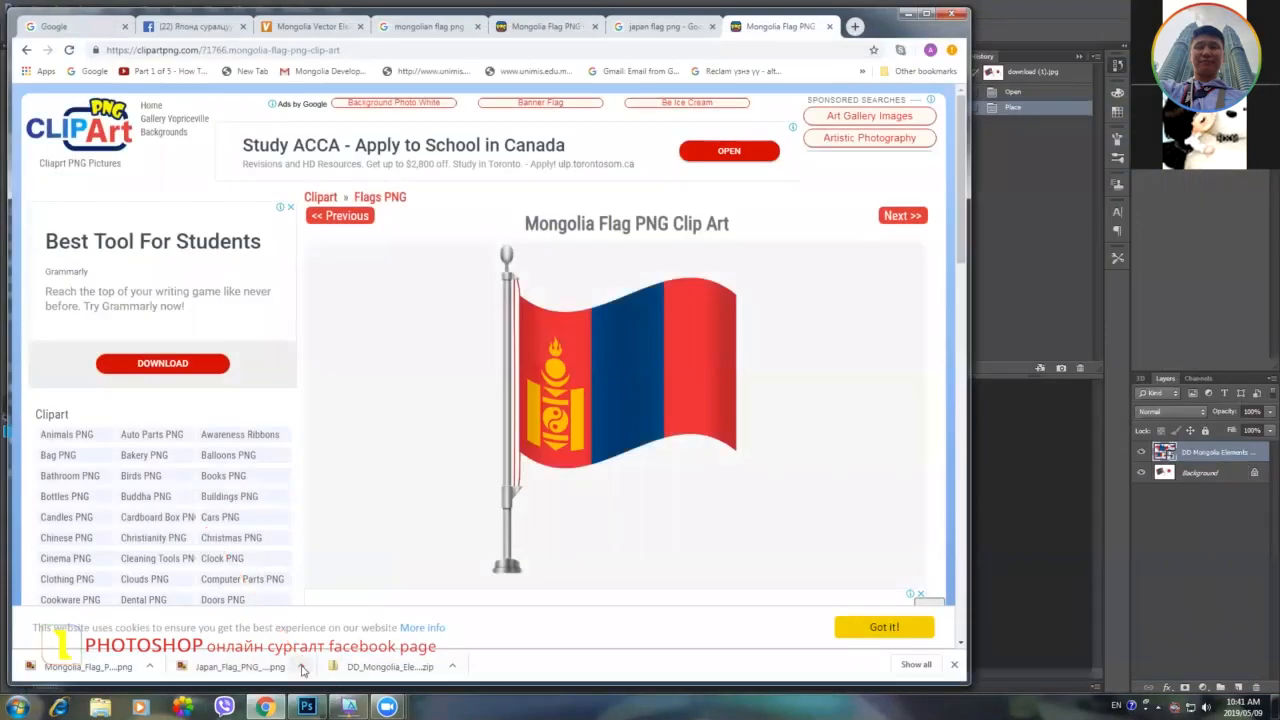
click(303, 667)
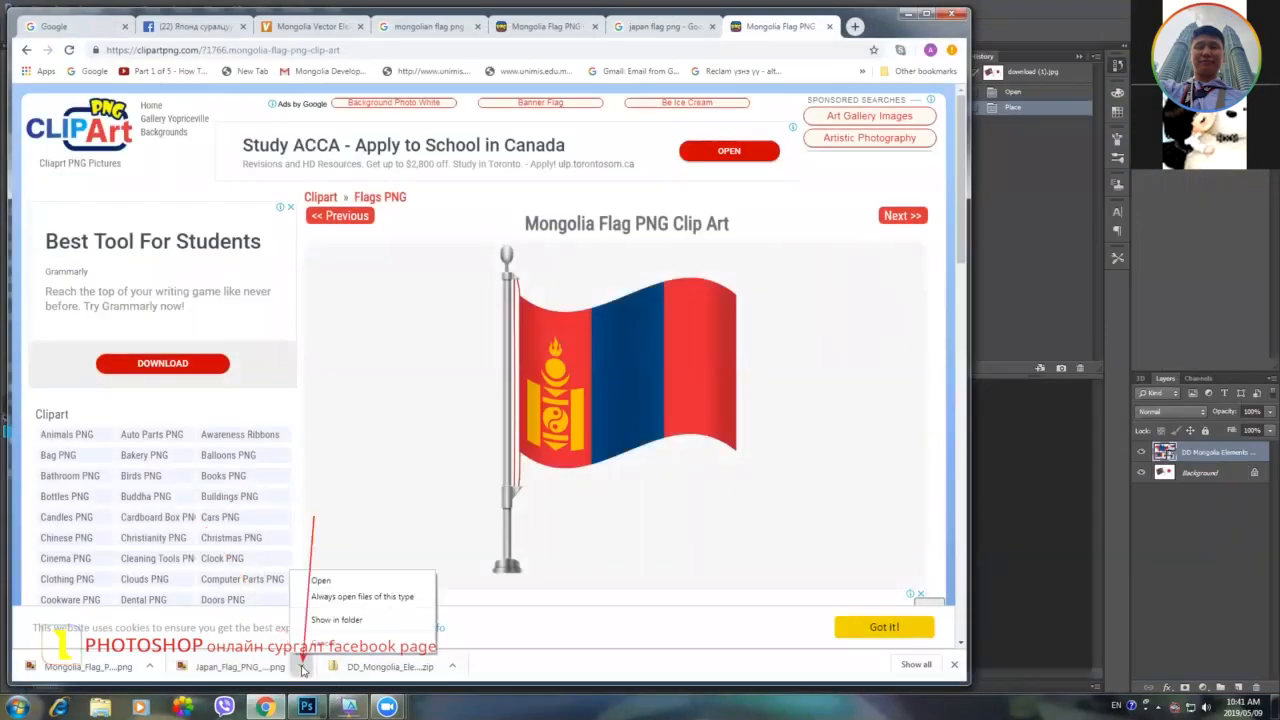
click(340, 620)
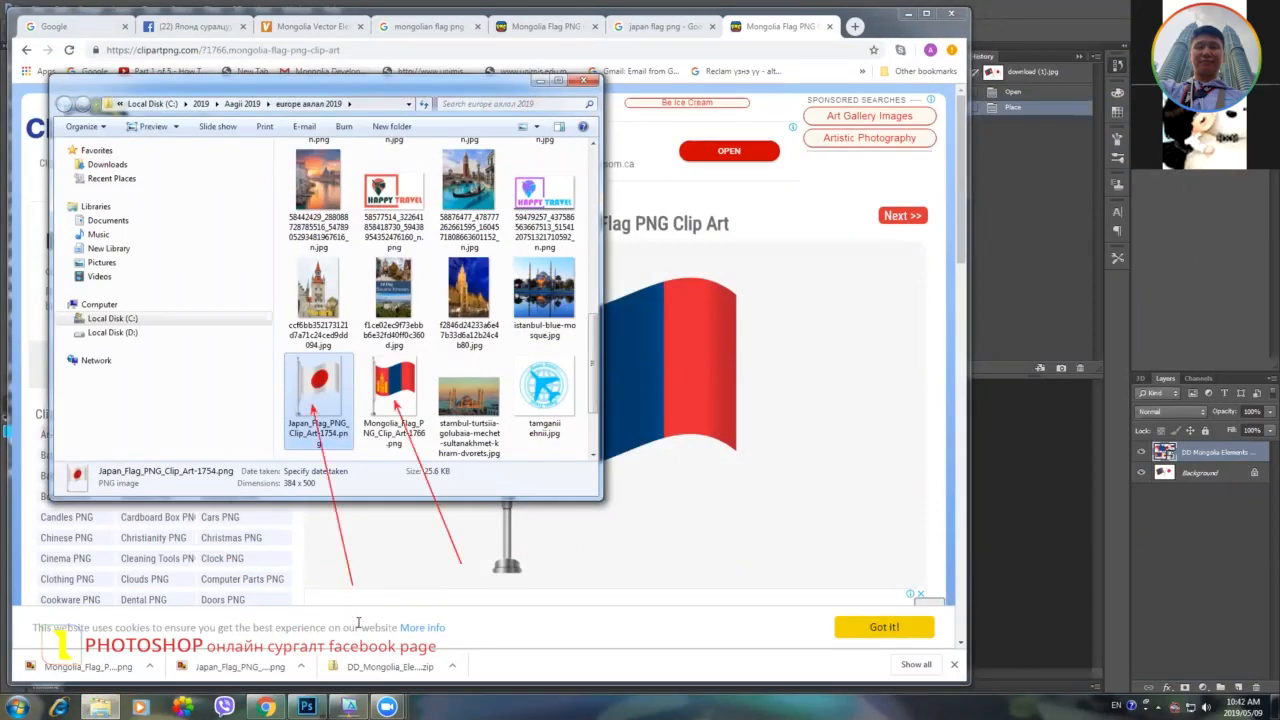
drag(391, 397, 318, 392)
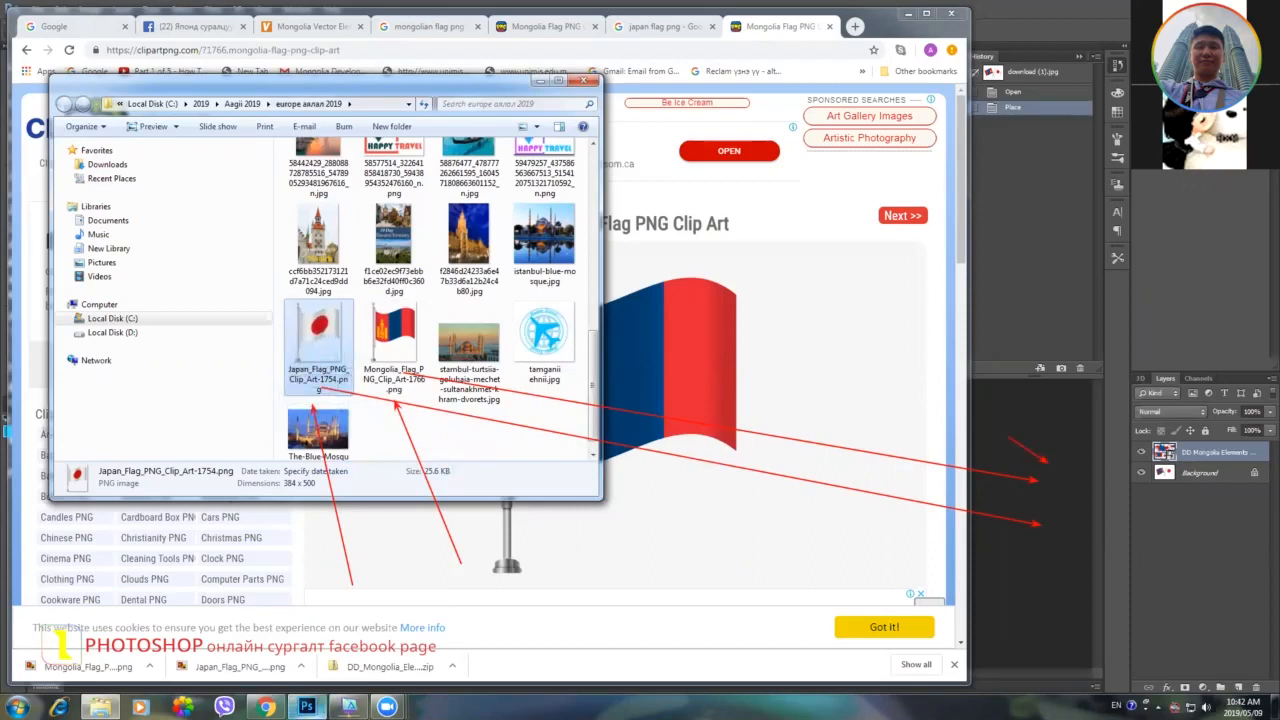
Switch to Photoshop and close the download (1).jpg document without saving its changes.
click(1048, 460)
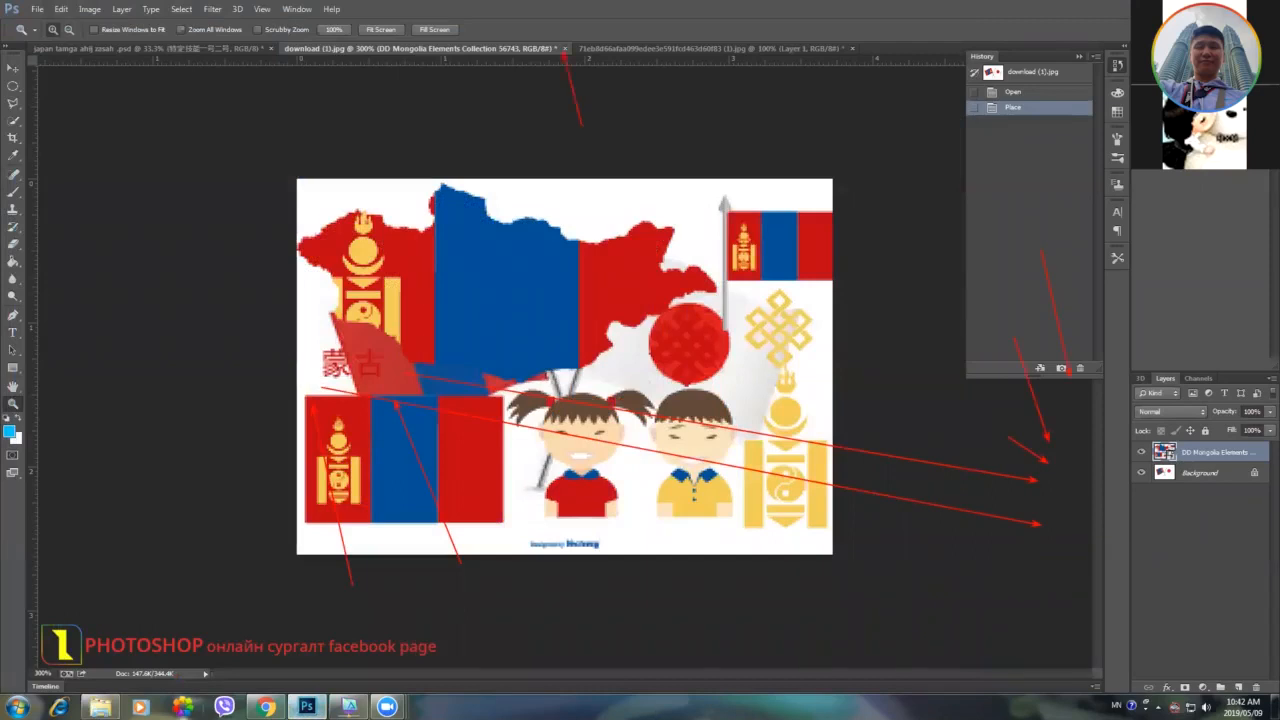
key(Escape)
click(503, 416)
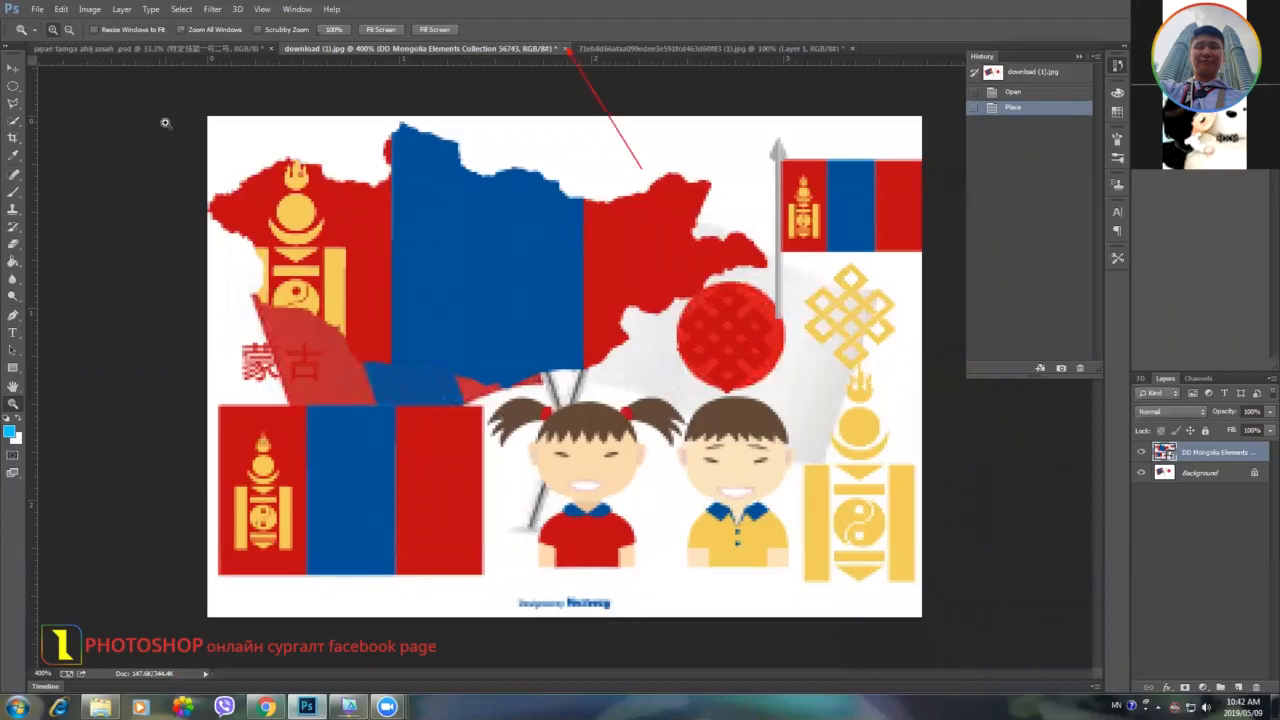
key(x)
click(566, 48)
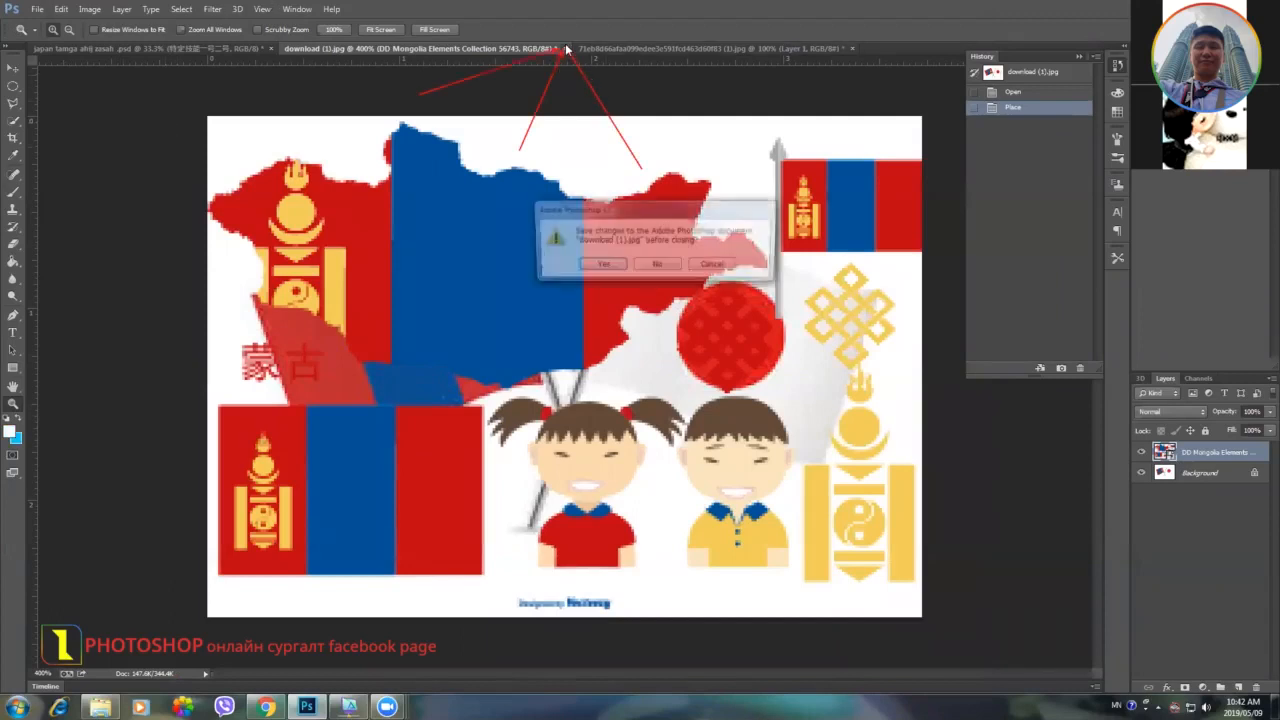
click(601, 265)
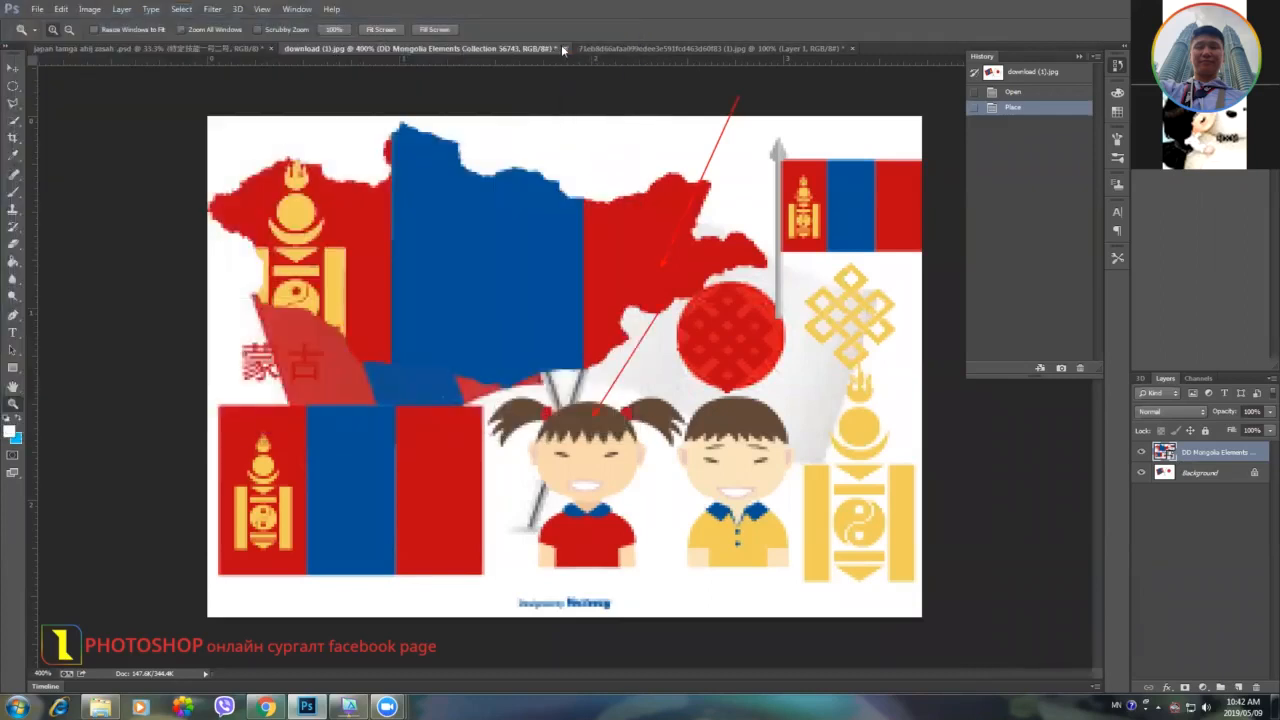
click(562, 47)
click(665, 265)
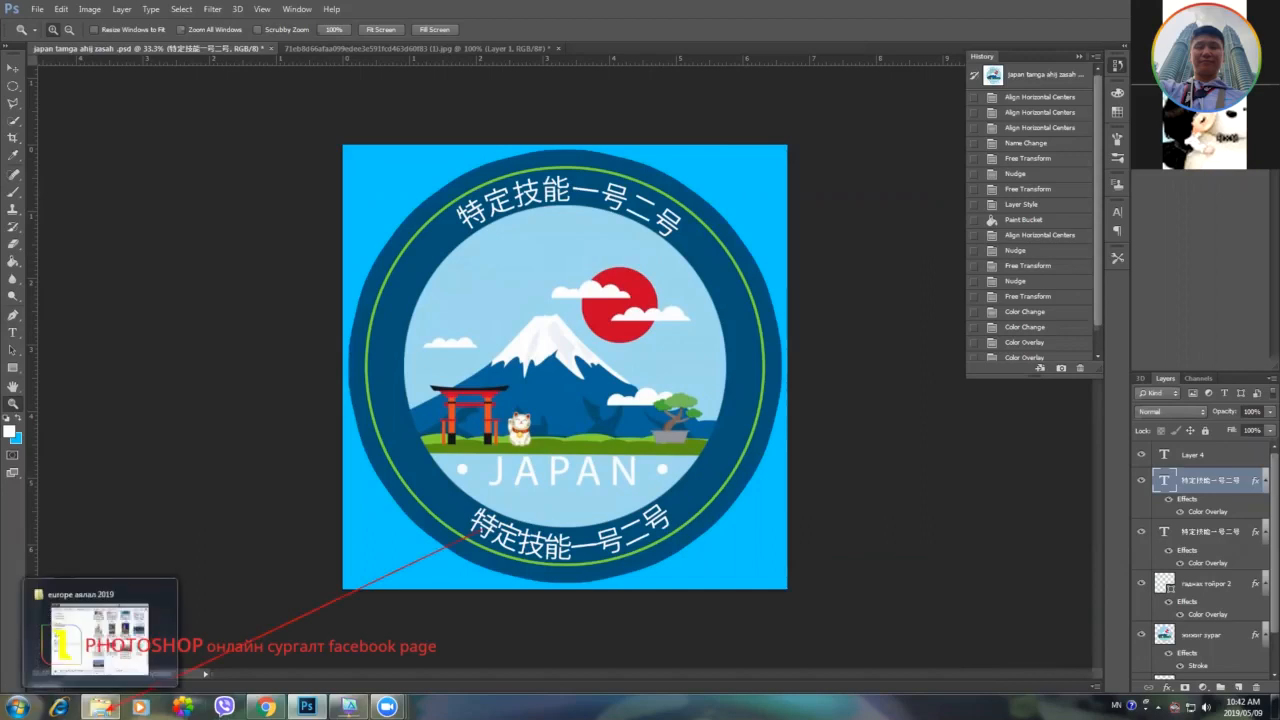
Place Japan_Flag_PNG_Clip_Art-1754.png from the "europe аялал 2019" folder into the round Japan logo document at its default size.
click(103, 706)
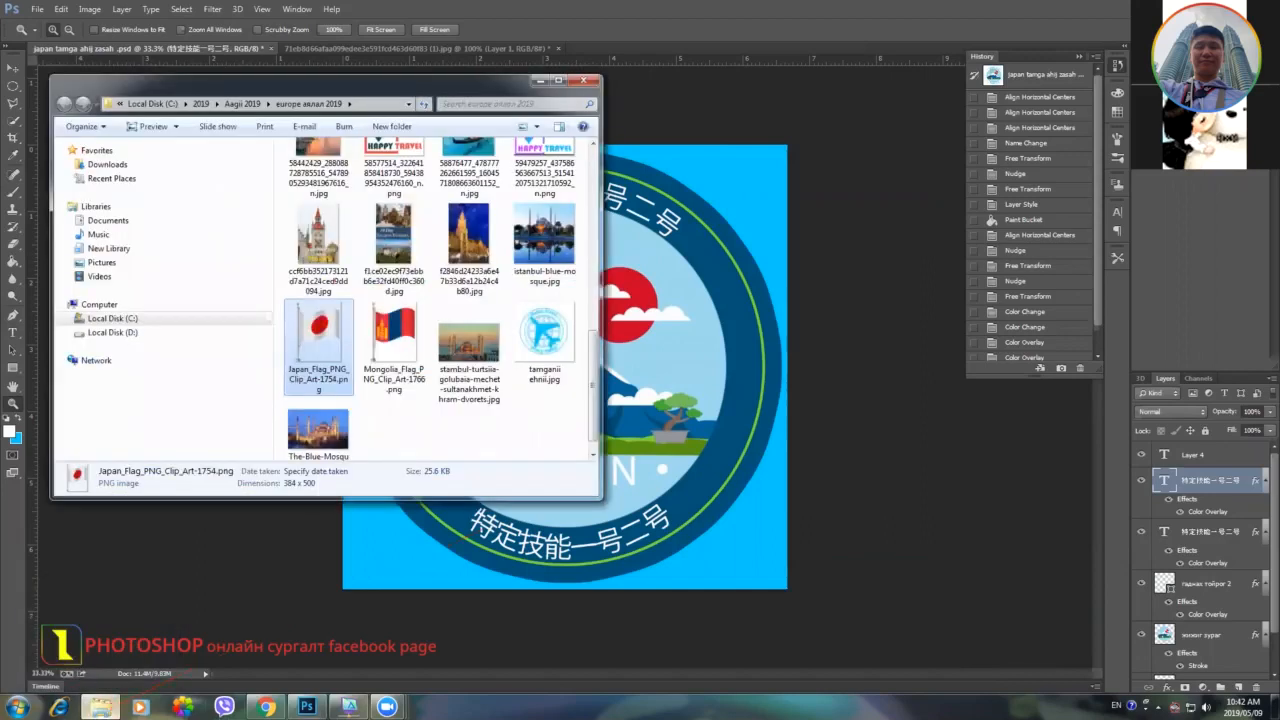
drag(328, 336, 628, 373)
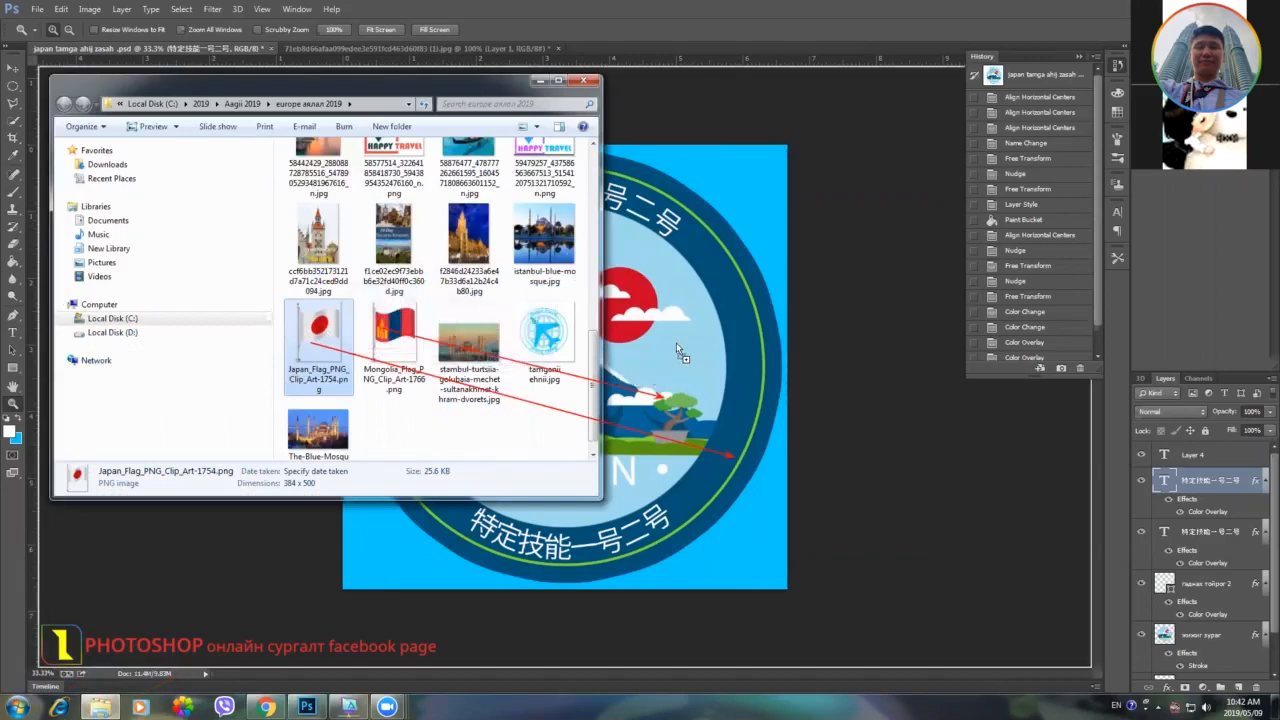
drag(697, 337, 698, 341)
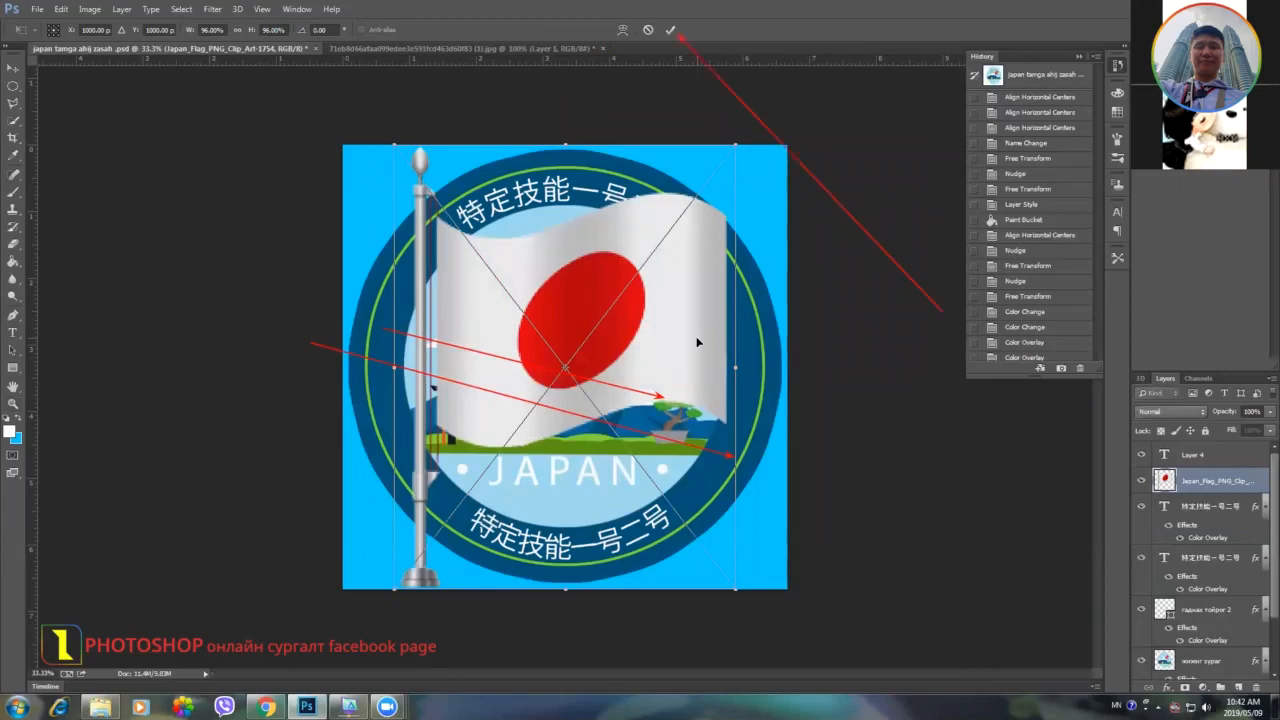
click(668, 31)
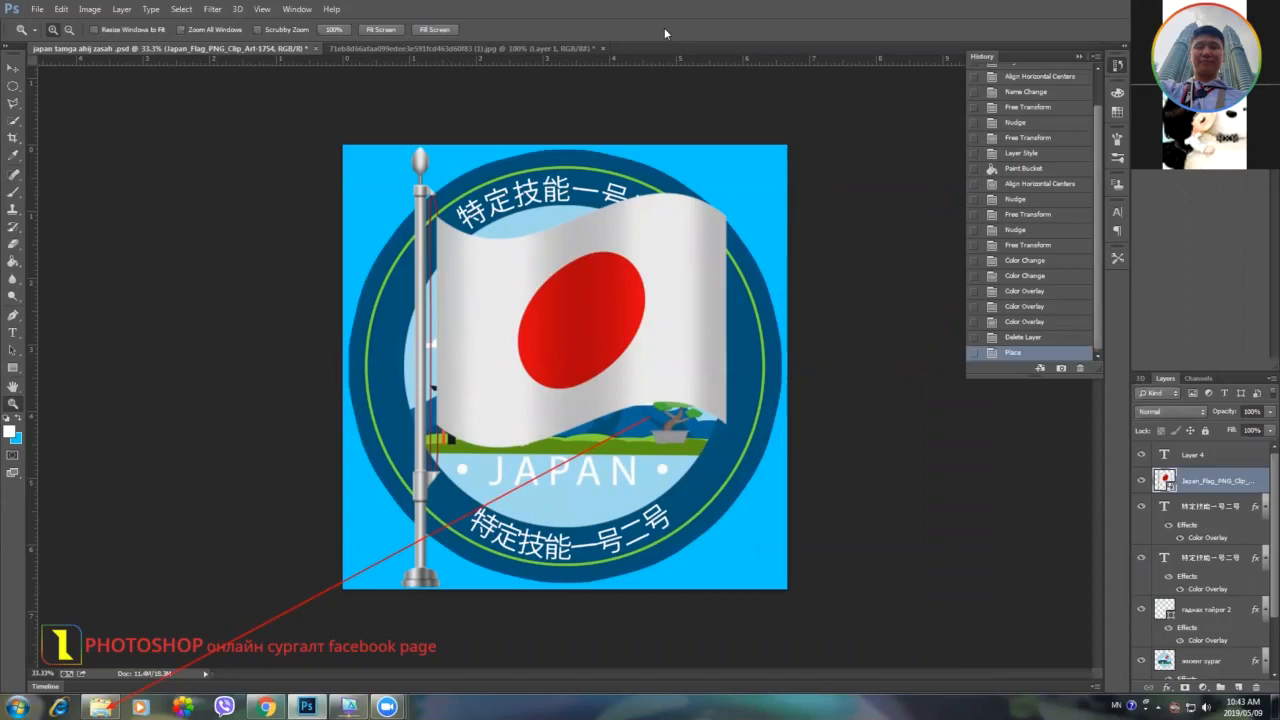
Place Mongolia_Flag_PNG_Clip_Art-1766.png from the same folder into the logo document, above the Japanese flag layer.
click(103, 705)
click(397, 335)
drag(397, 335, 660, 442)
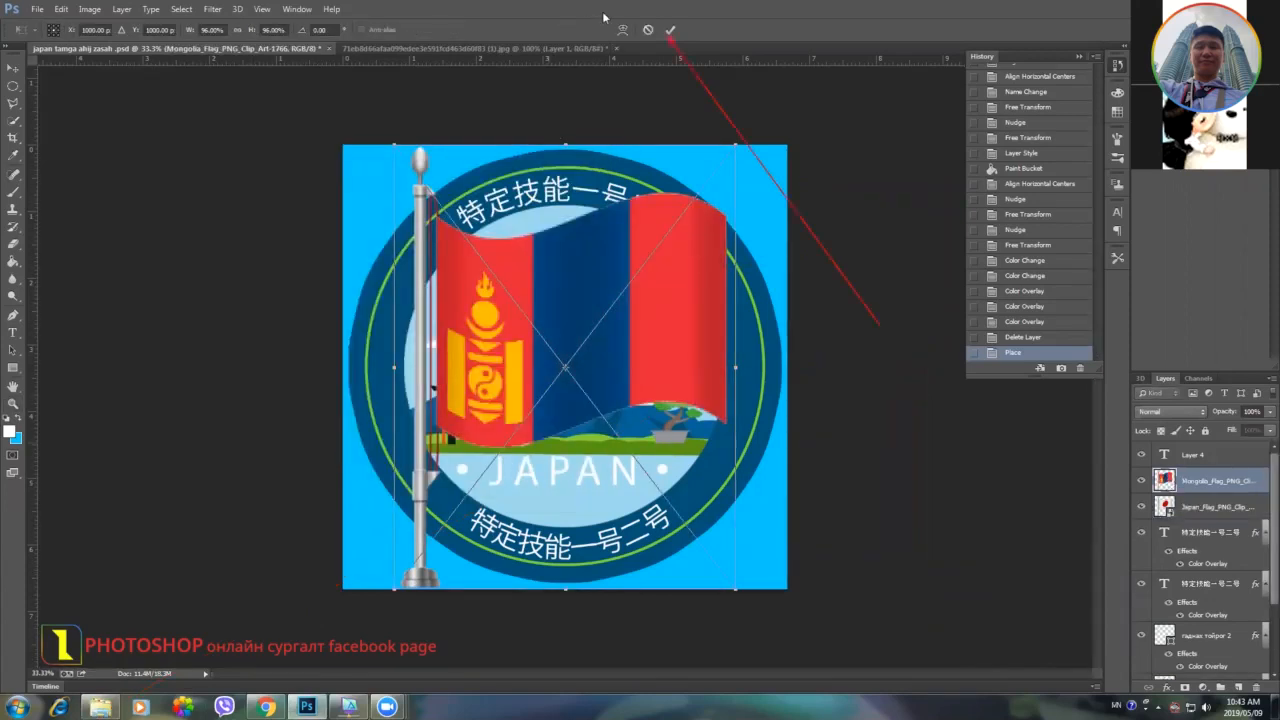
click(670, 31)
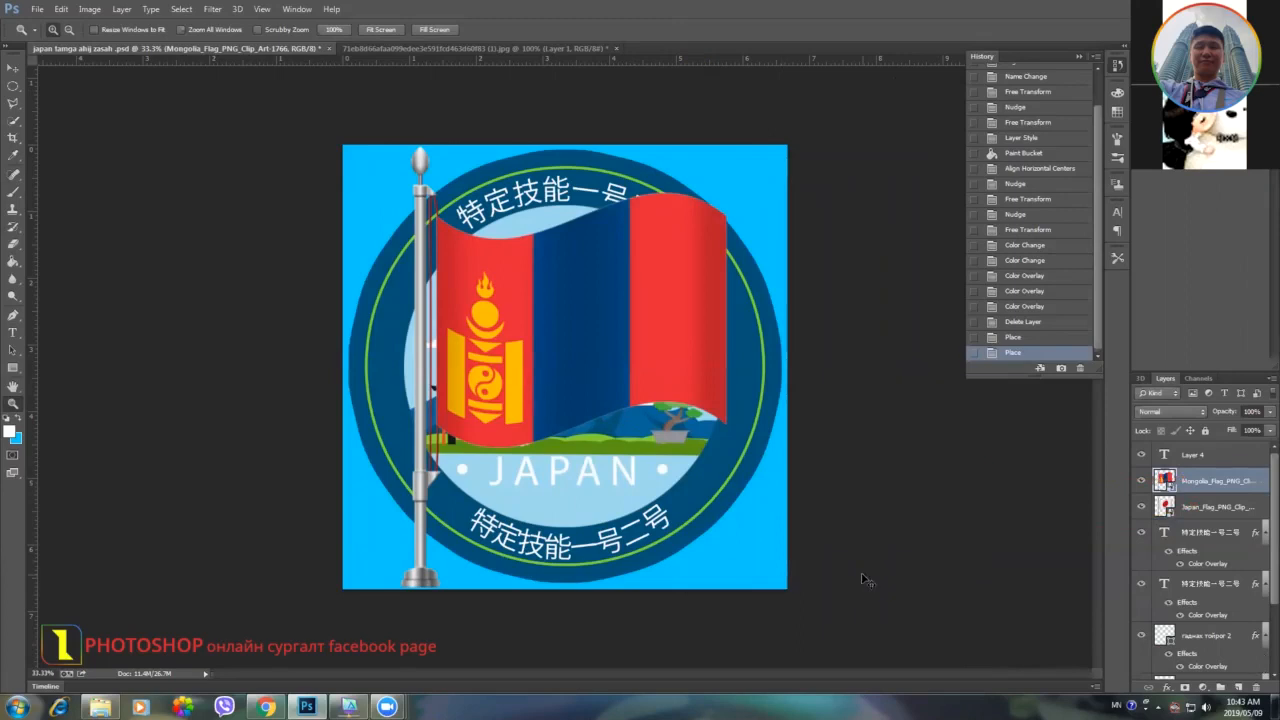
Rotate the Mongolian flag about 12° clockwise with Free Transform.
key(ctrl+t)
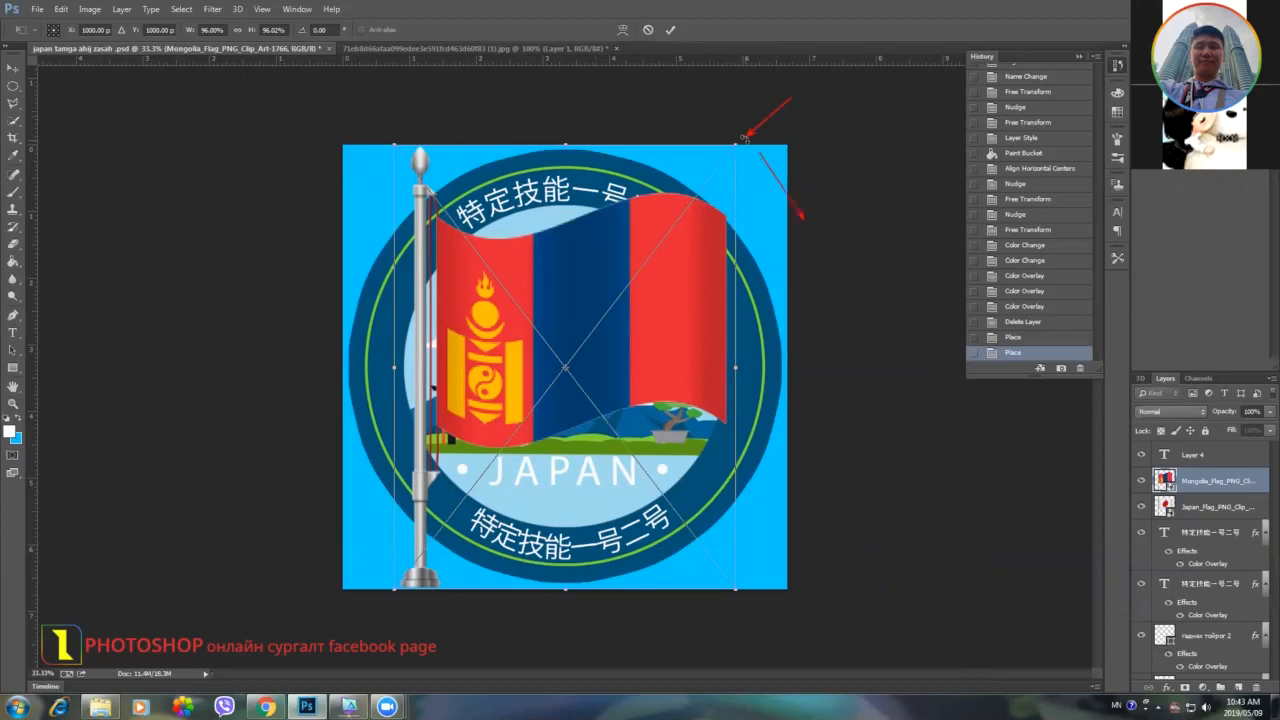
drag(745, 139, 770, 197)
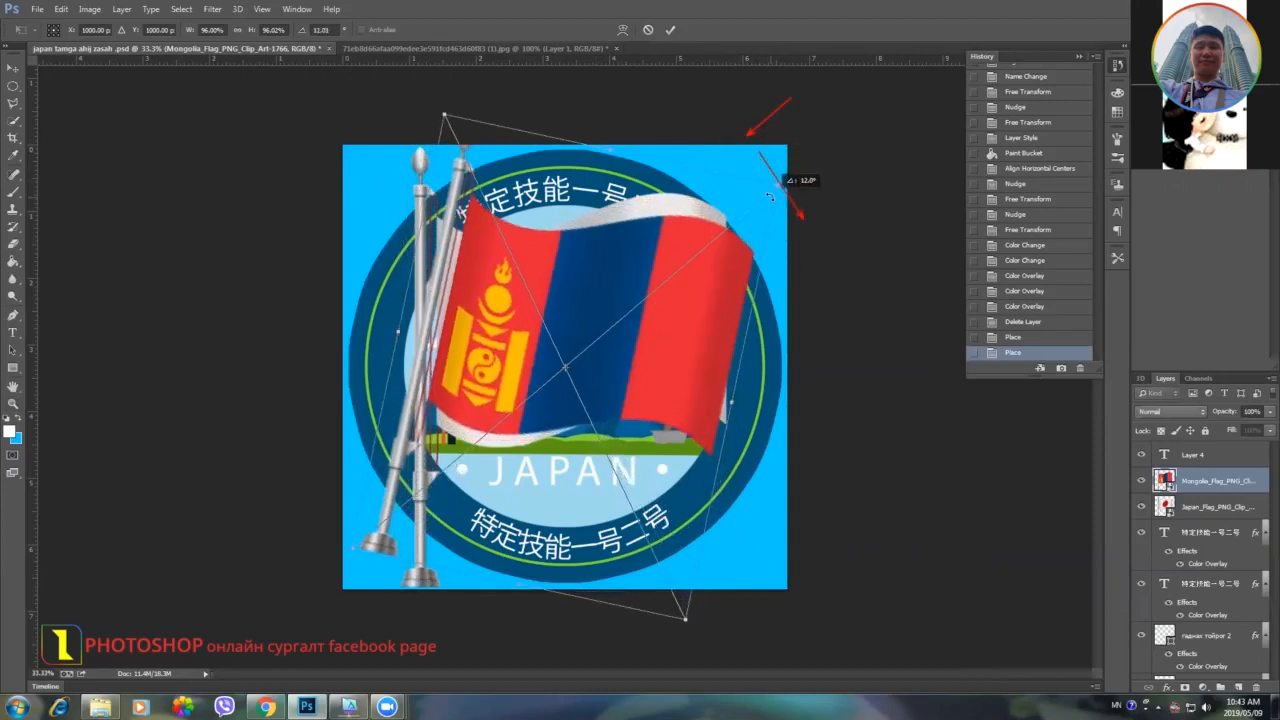
click(668, 28)
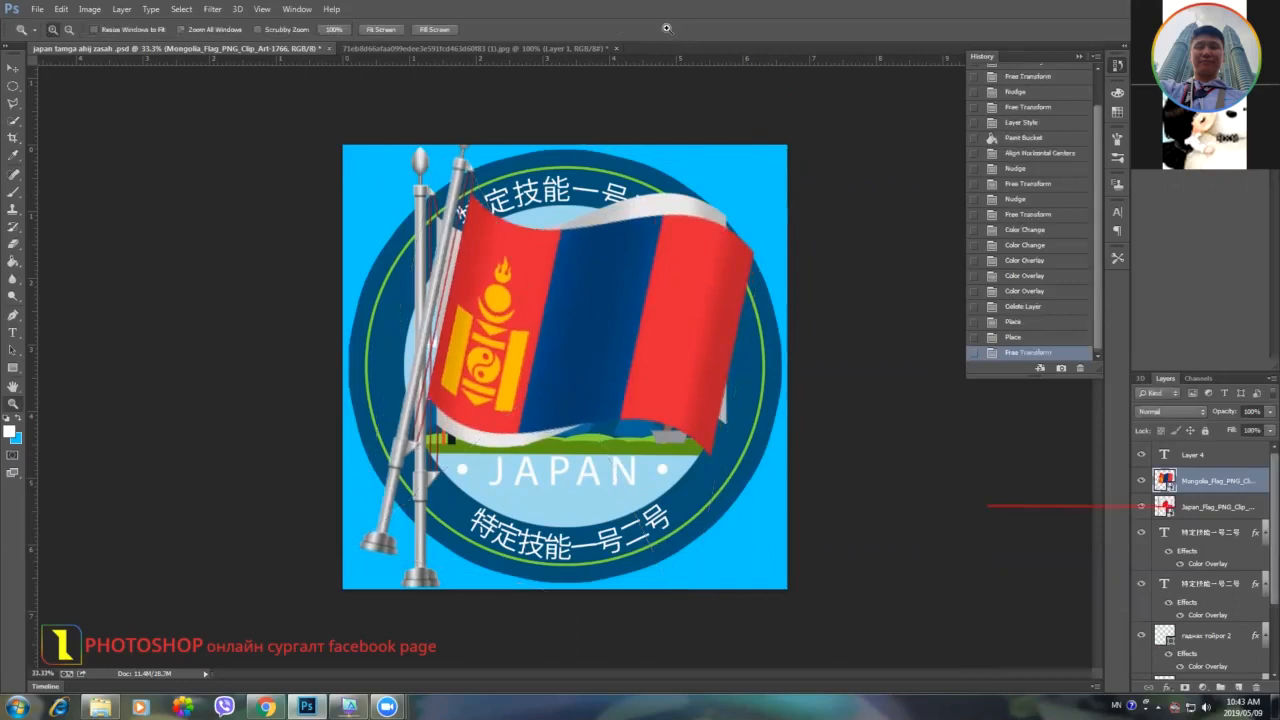
Hide the Mongolian flag layer and flip the Japanese flag horizontally with Free Transform.
click(1196, 507)
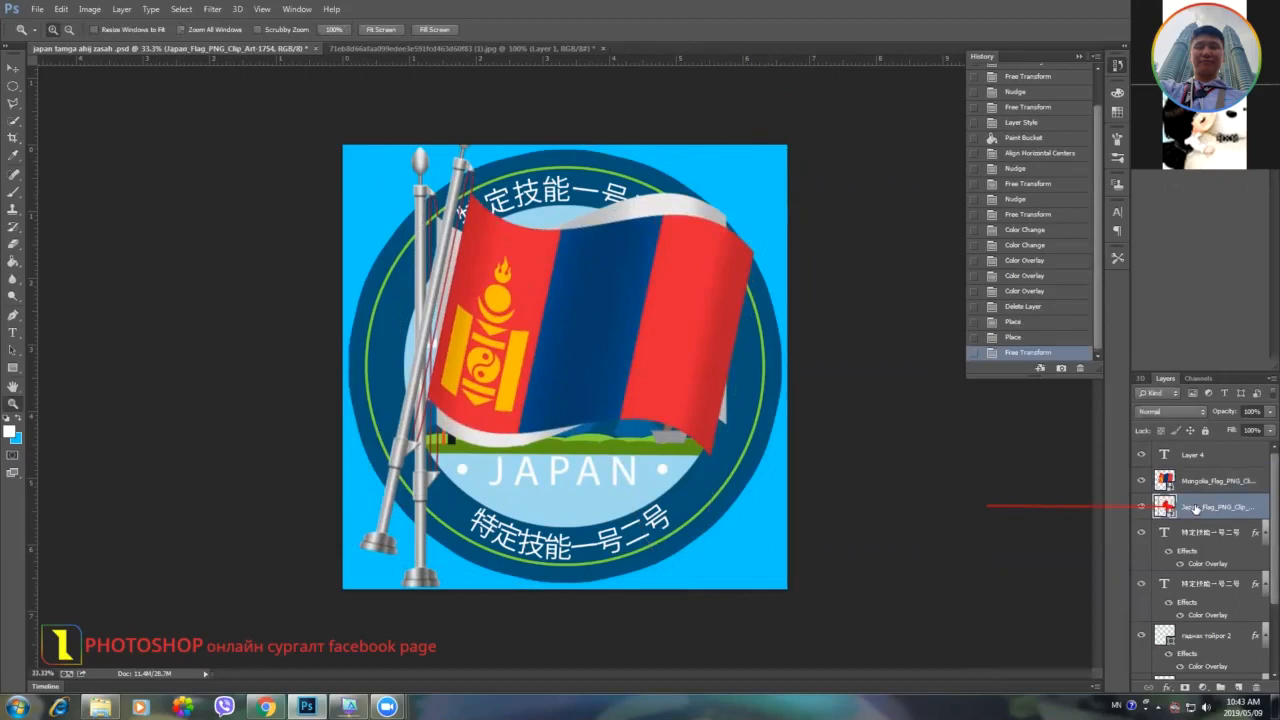
click(1141, 481)
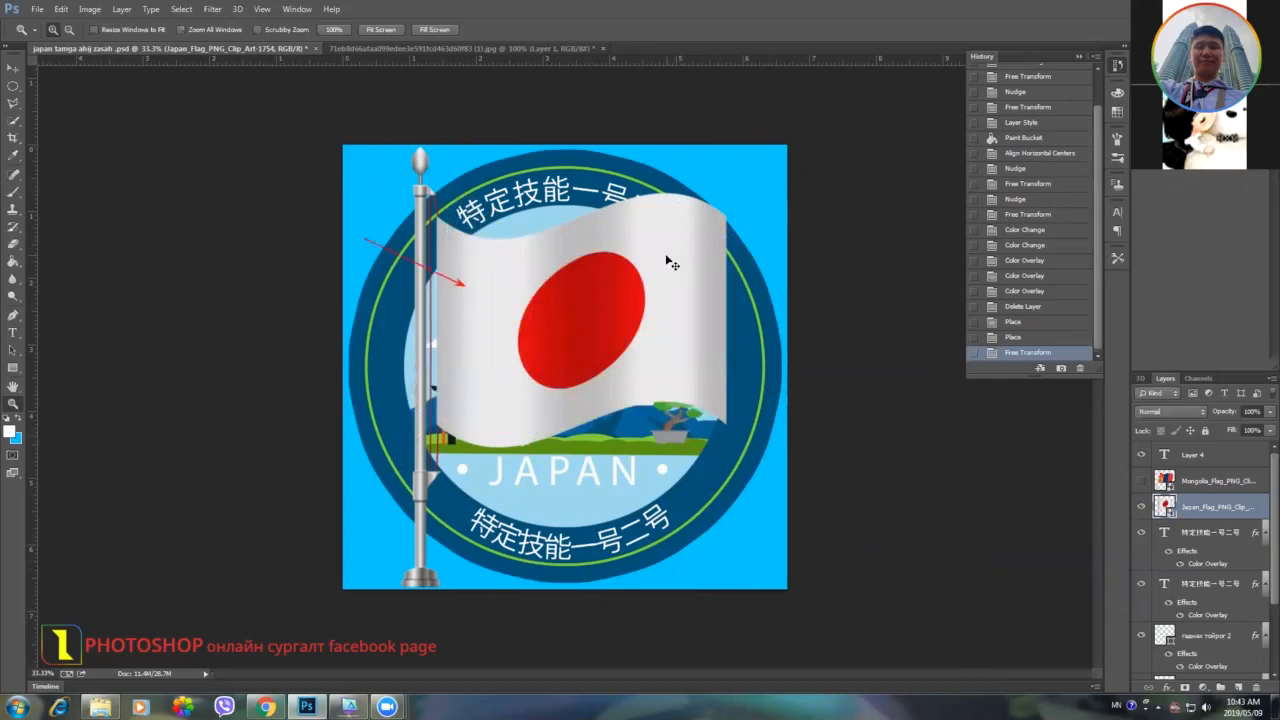
key(ctrl+t)
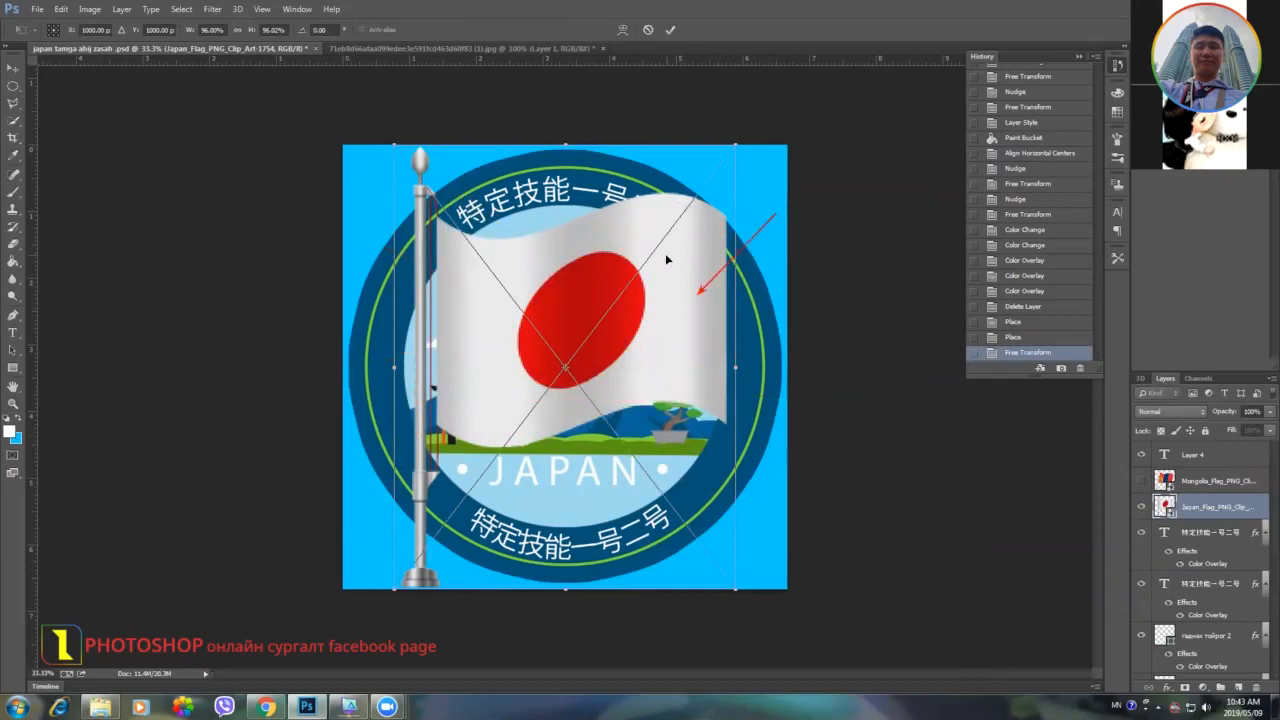
right_click(664, 293)
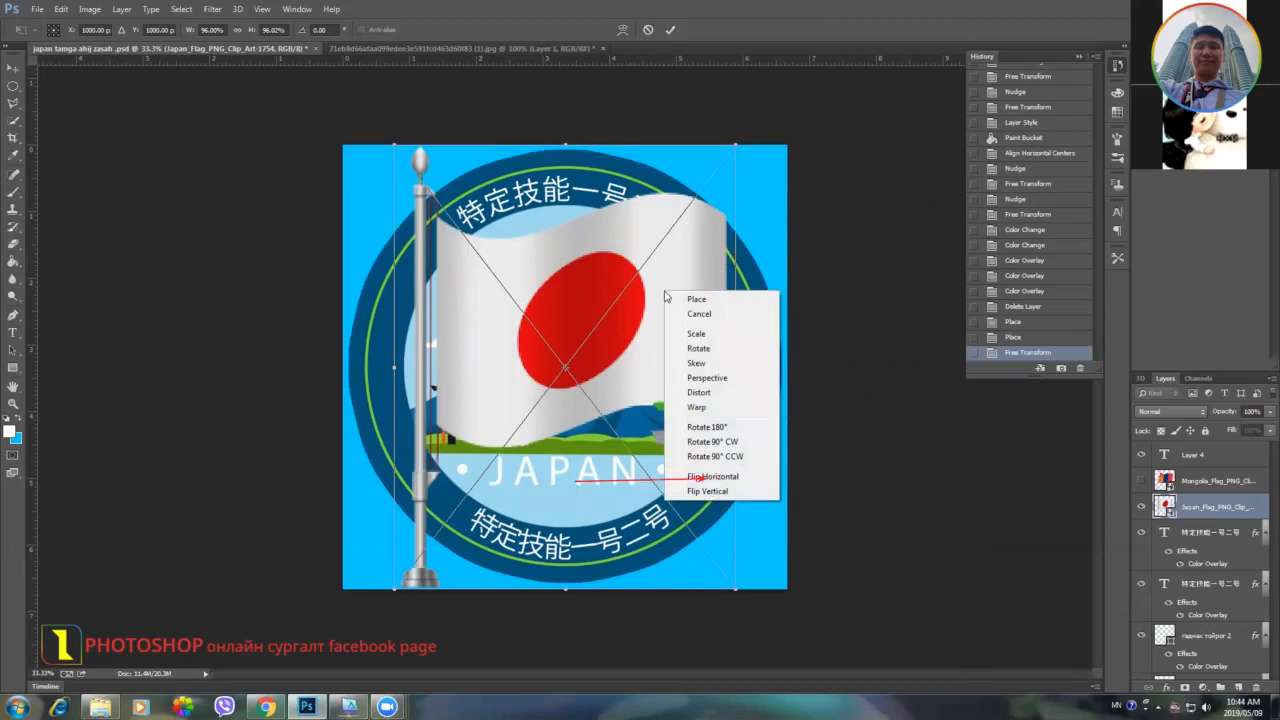
click(721, 477)
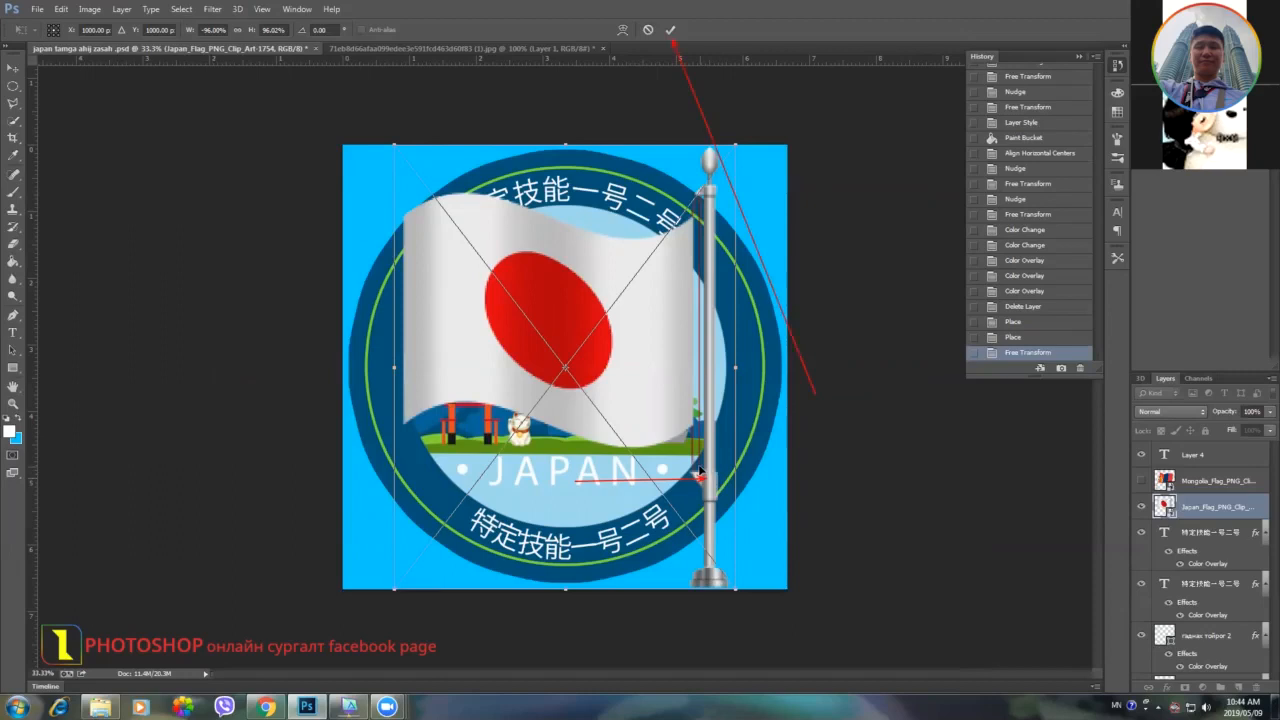
click(671, 31)
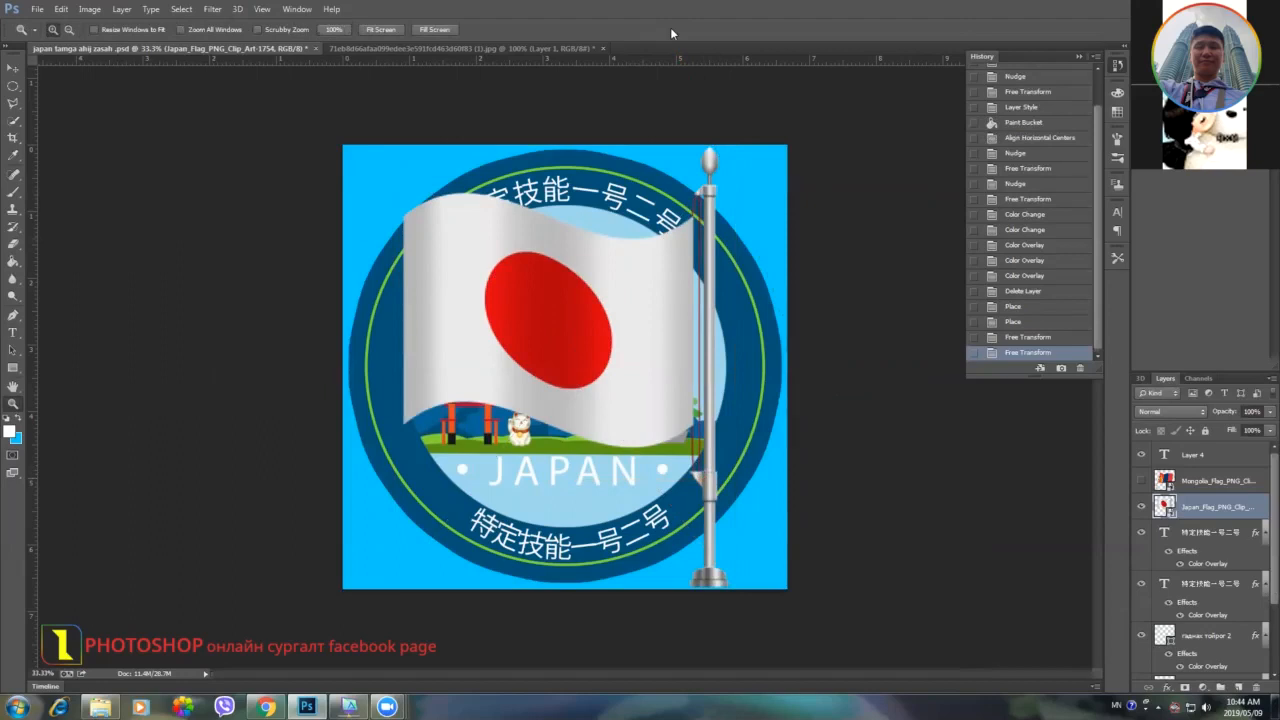
Rotate the flipped Japanese flag about 10° counter-clockwise with Free Transform.
key(ctrl+t)
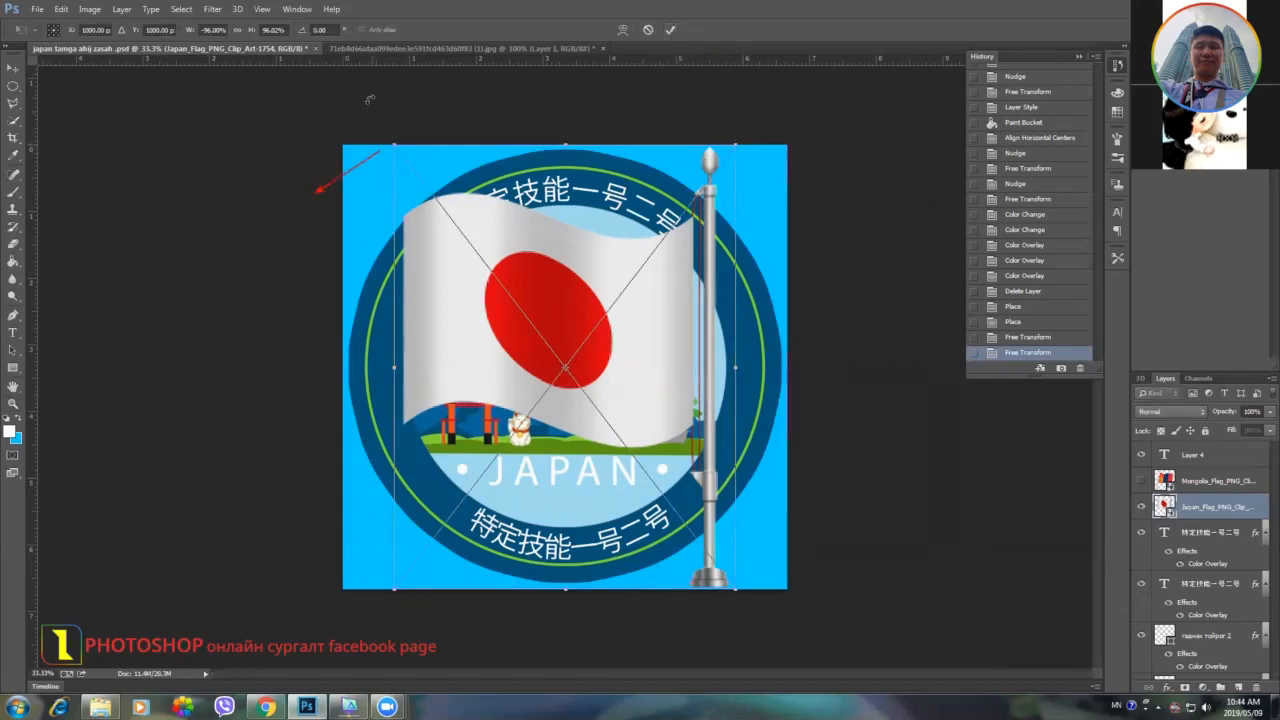
drag(370, 143, 348, 165)
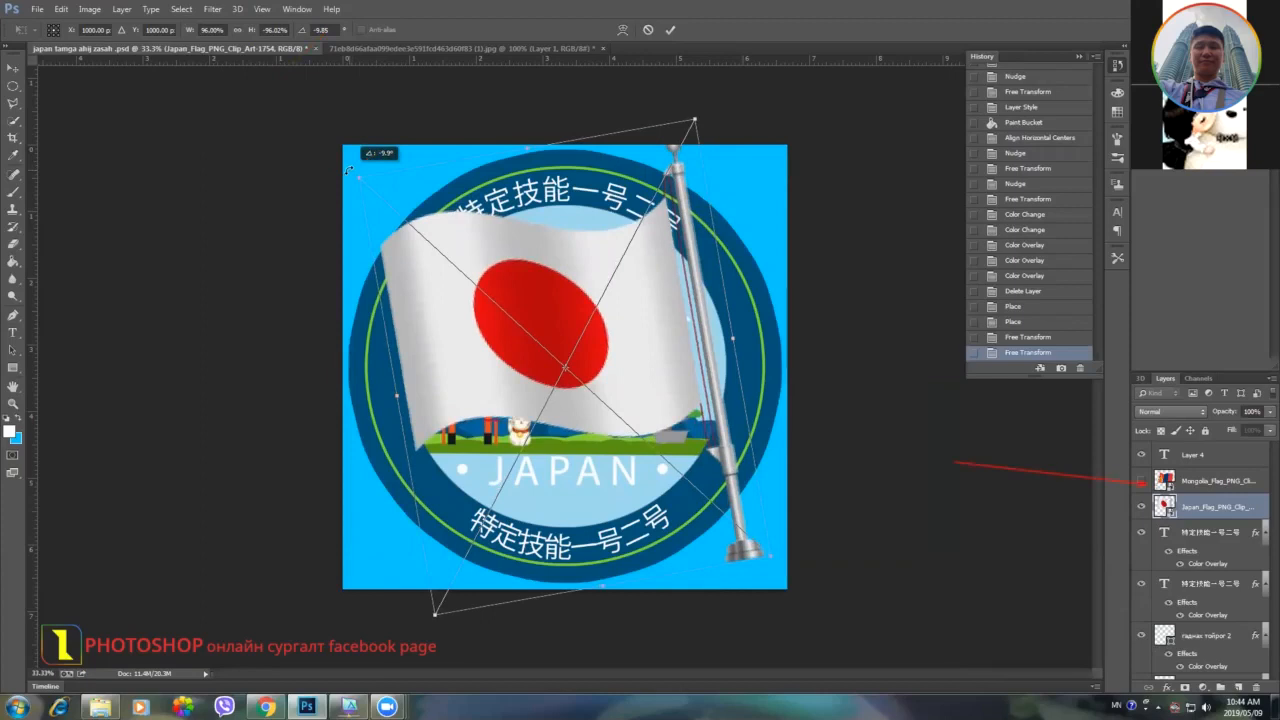
drag(347, 170, 347, 171)
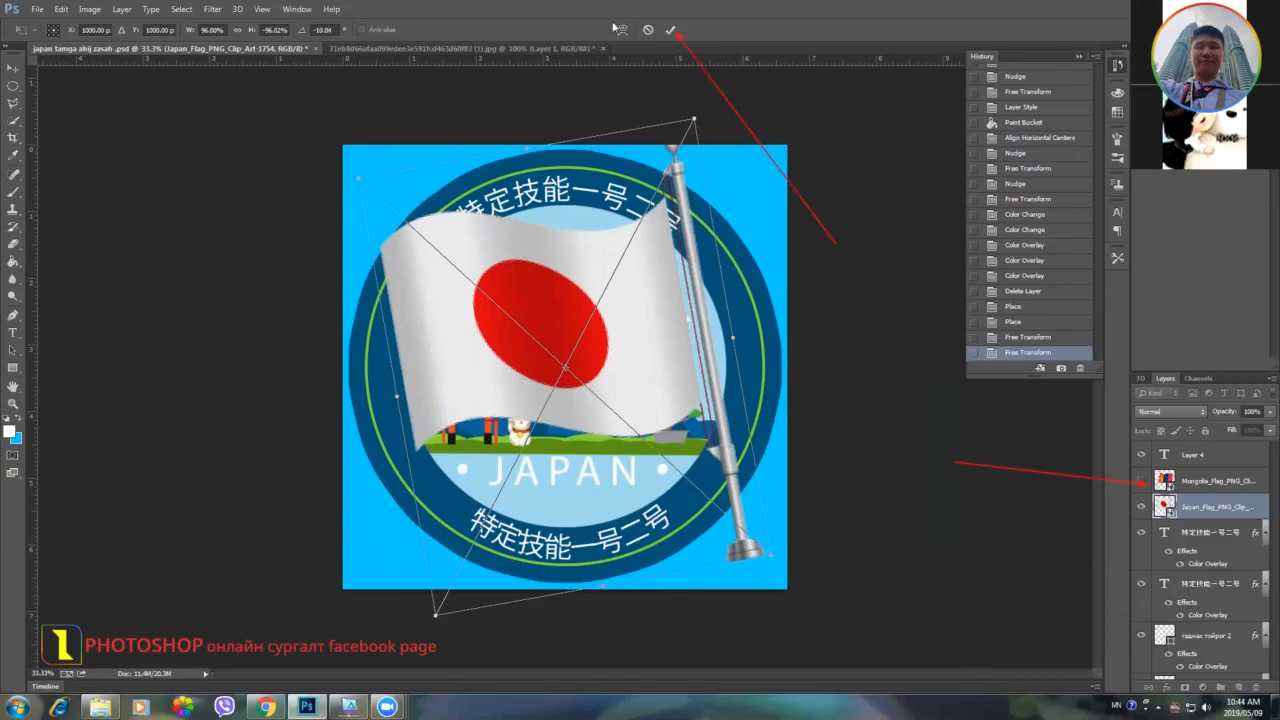
click(671, 31)
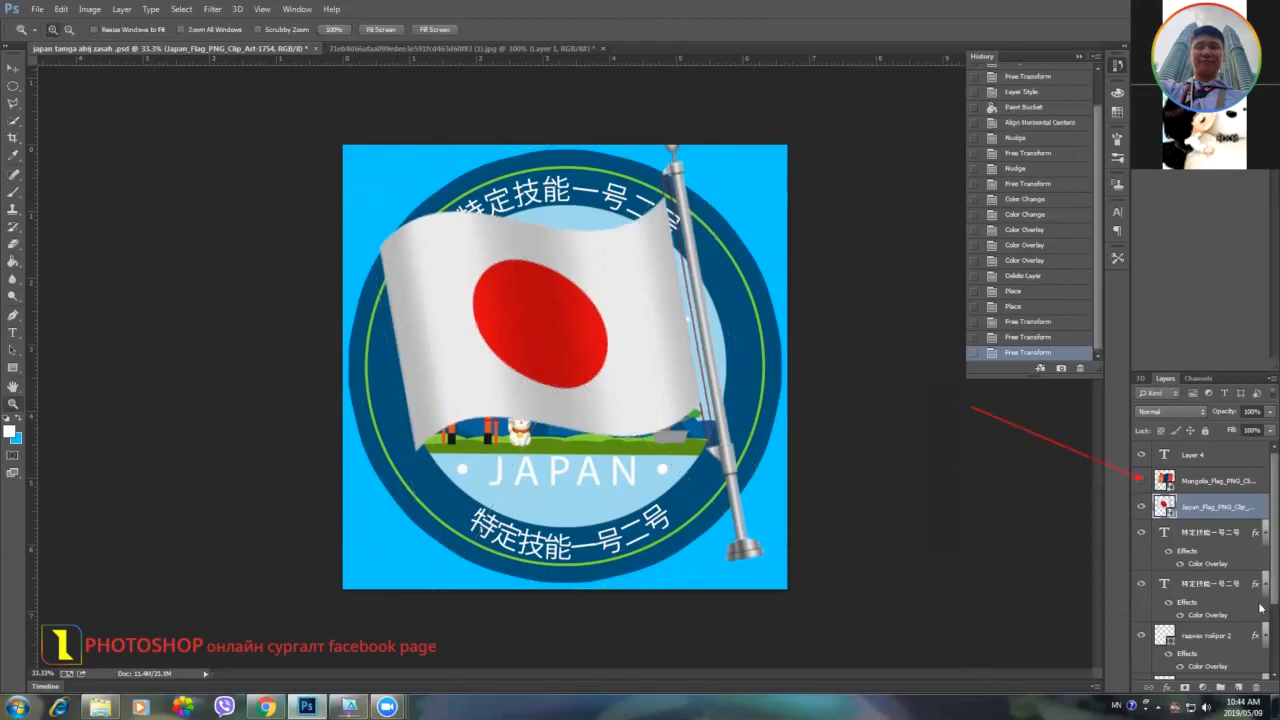
Show the Mongolian flag layer again and move the flag rightward until its pole base sits near the badge's bottom centre.
click(1195, 485)
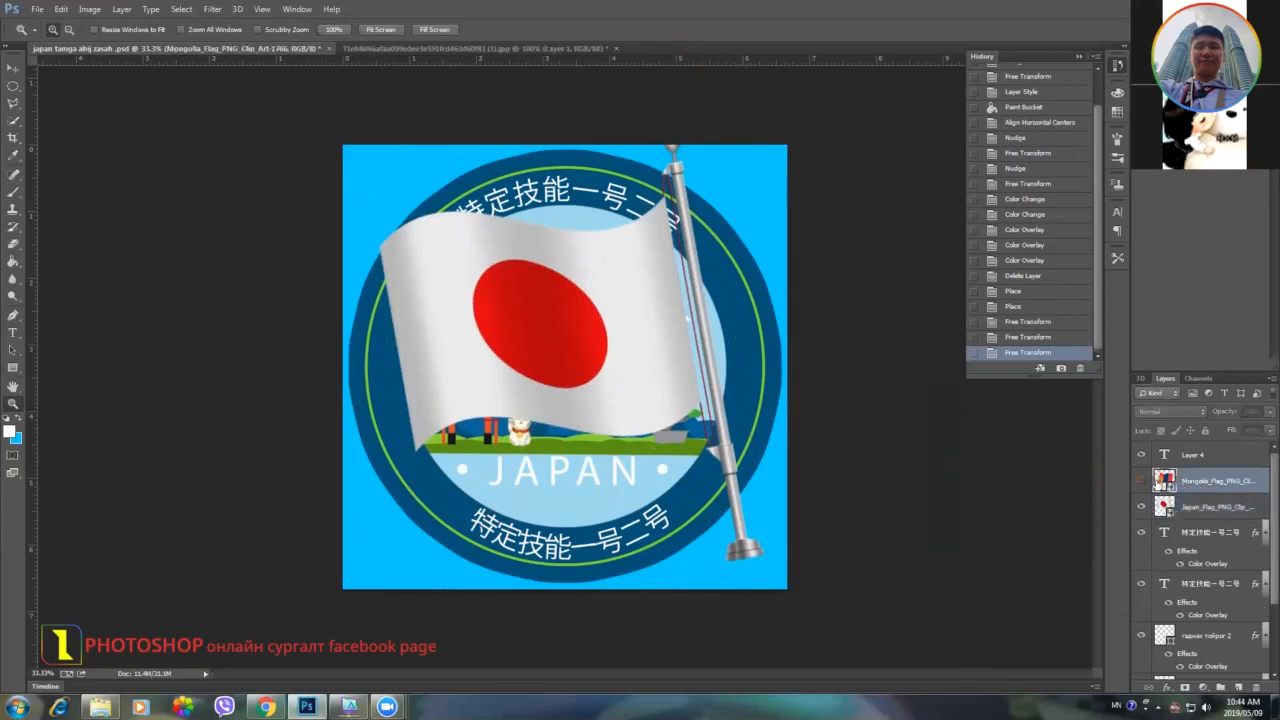
click(1141, 481)
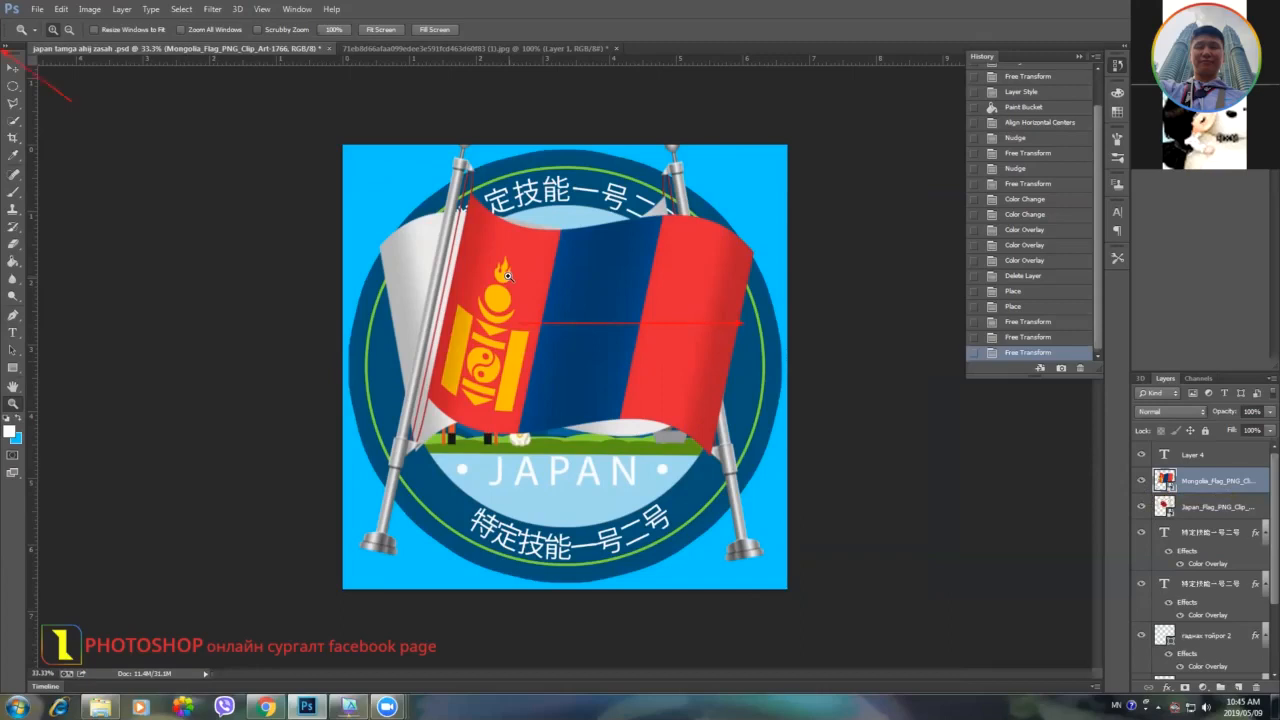
click(13, 67)
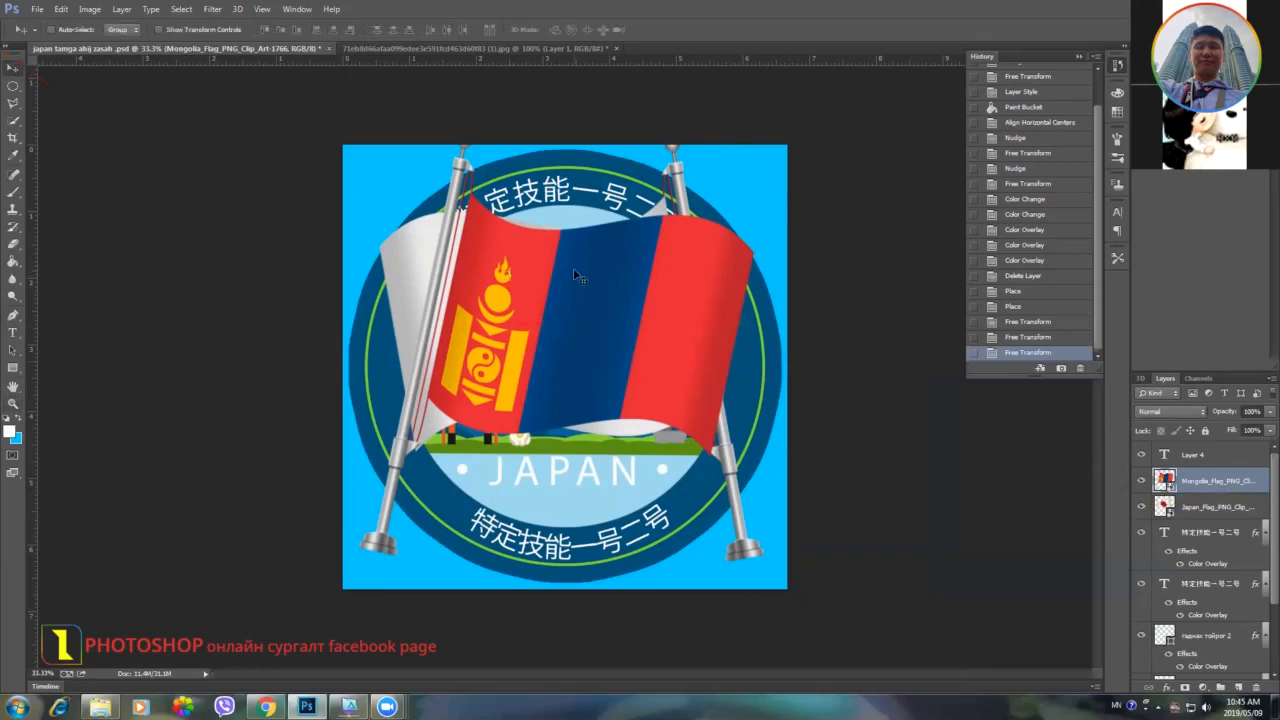
drag(575, 271, 750, 296)
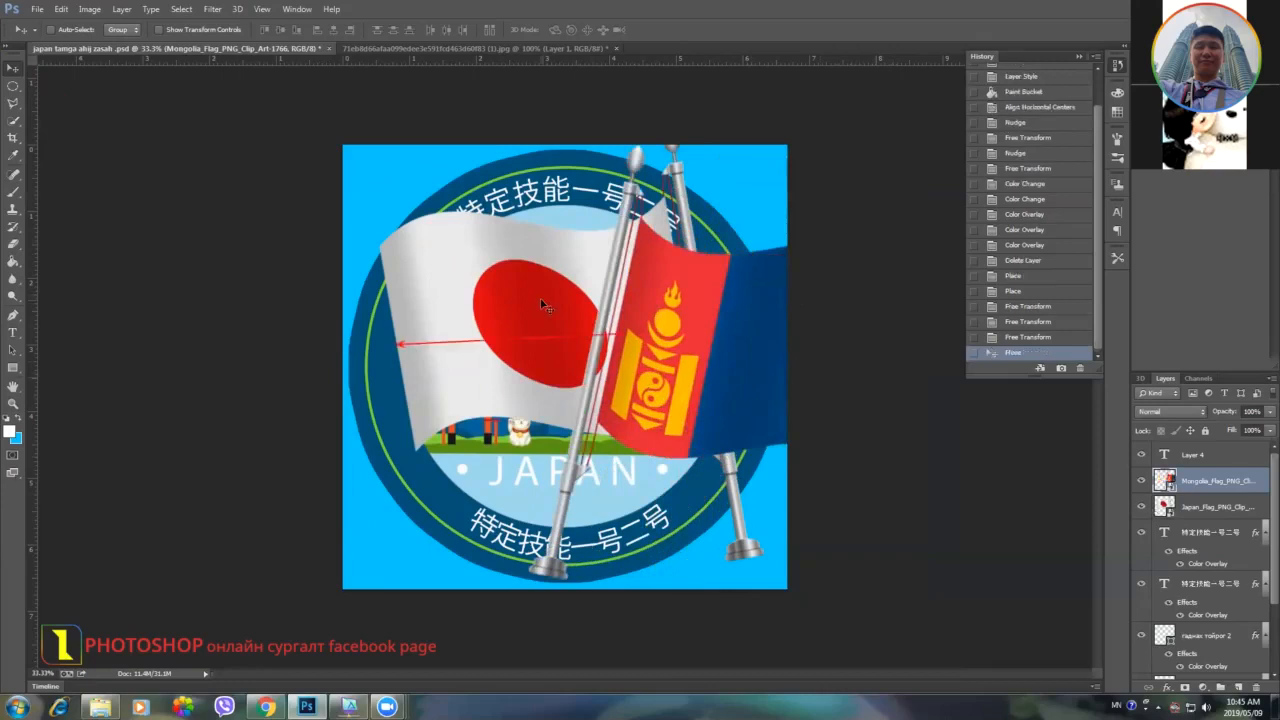
Move the Japanese flag about 2 in left so its pole crosses the Mongolian flag's pole with both bases level.
click(1216, 507)
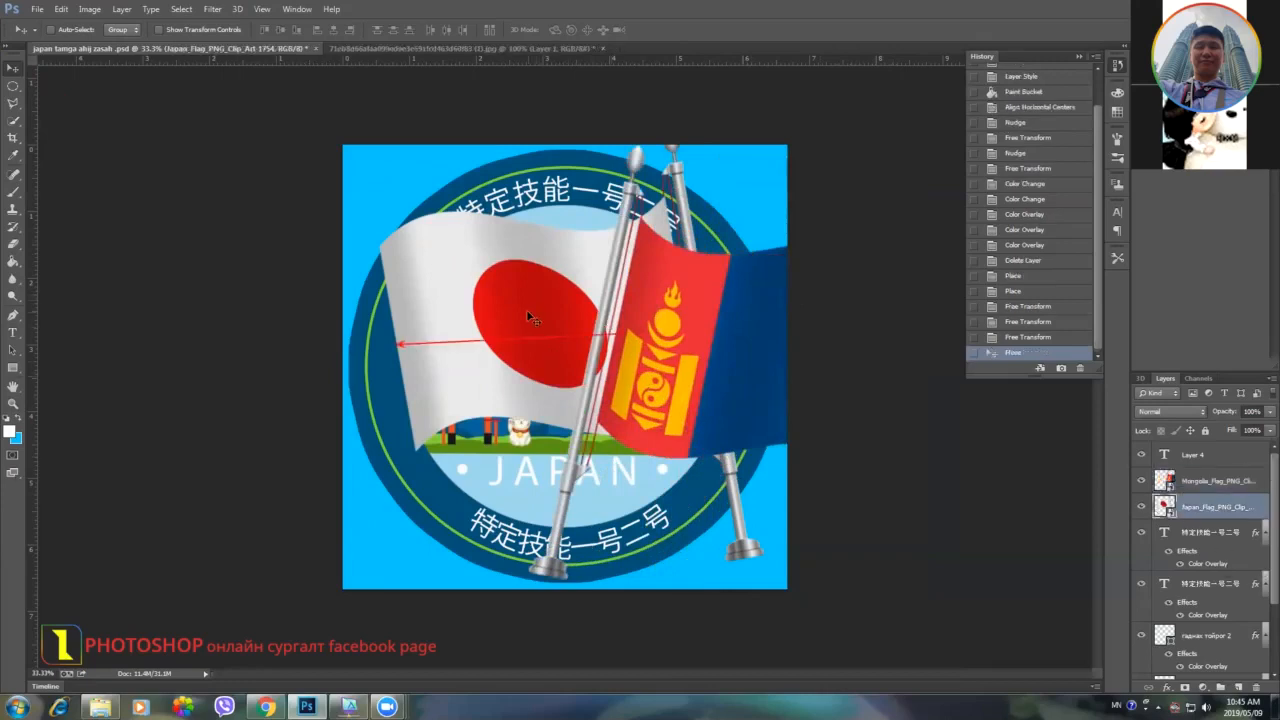
drag(528, 315, 394, 314)
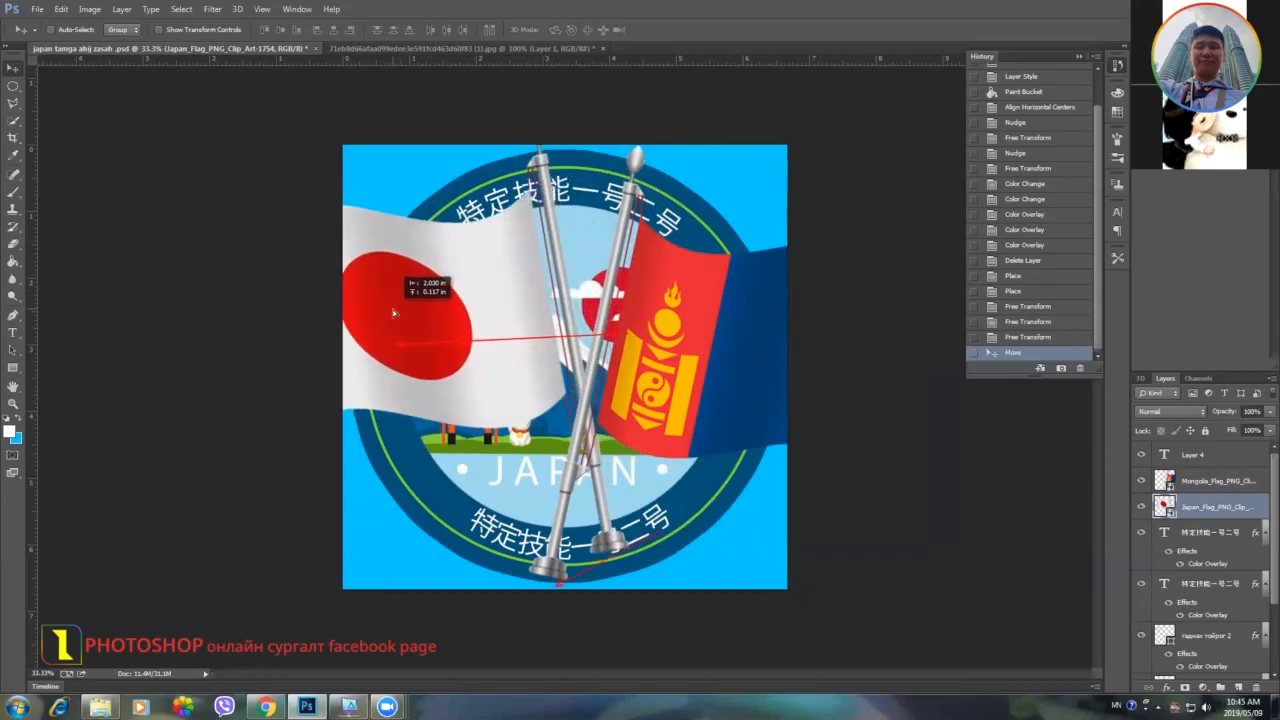
drag(394, 313, 394, 330)
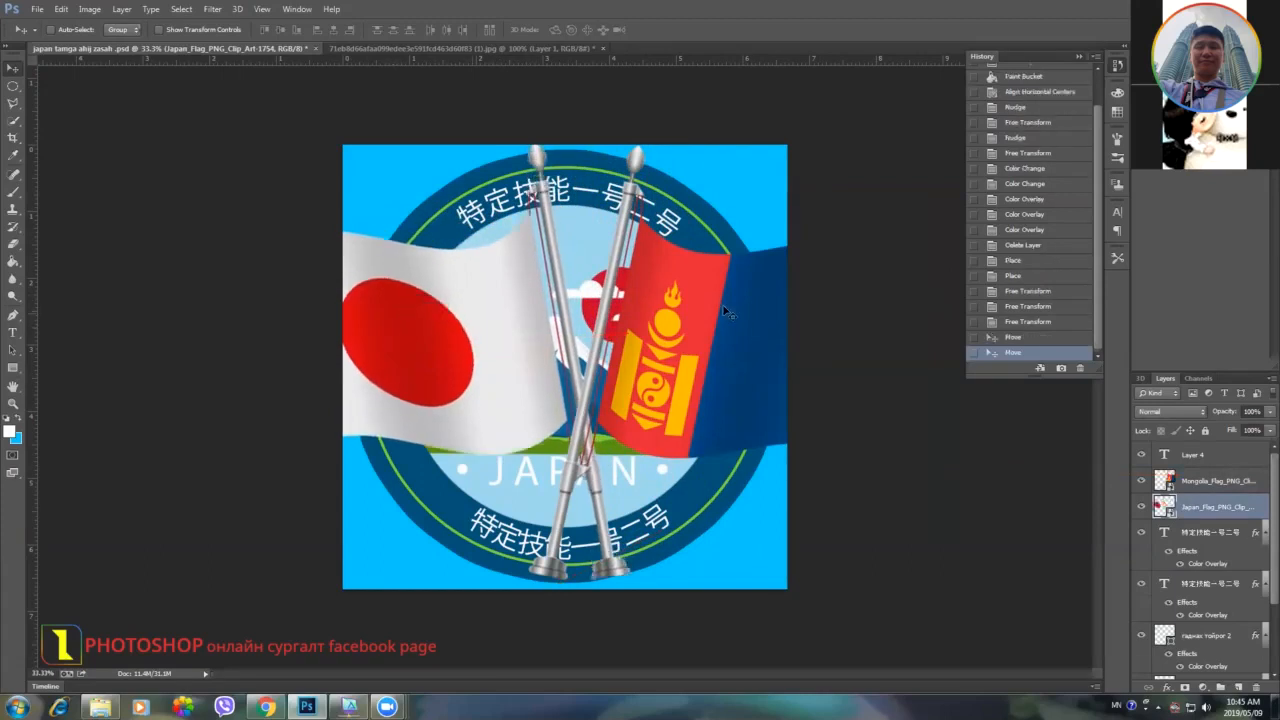
Align the Mongolian and Japanese flag layers to each other by their vertical centers and horizontal centers.
click(1195, 486)
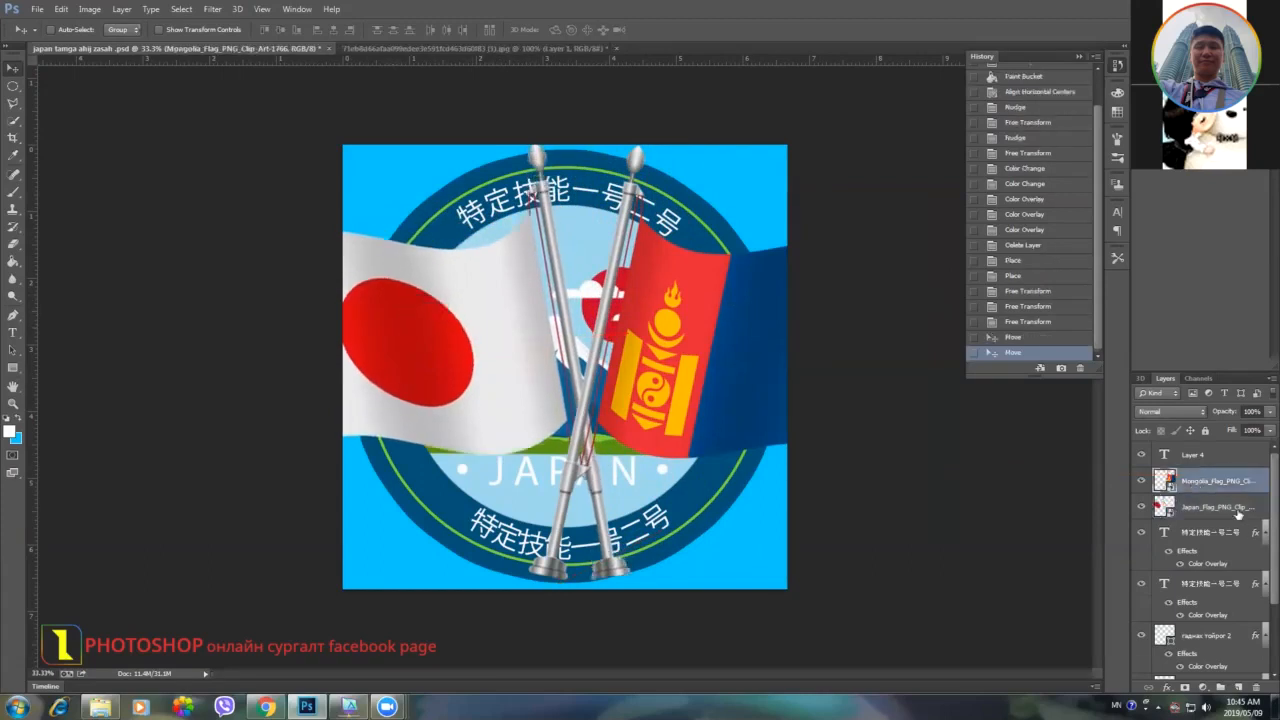
ctrl+click(1224, 510)
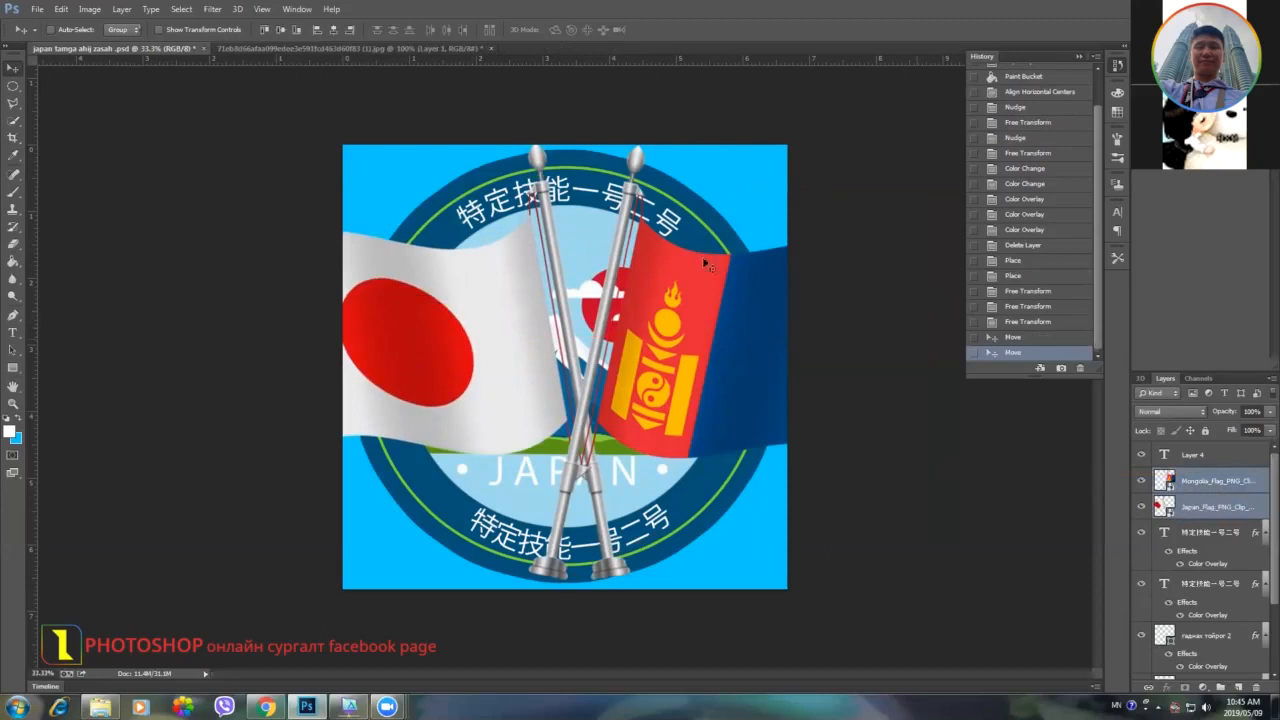
click(281, 29)
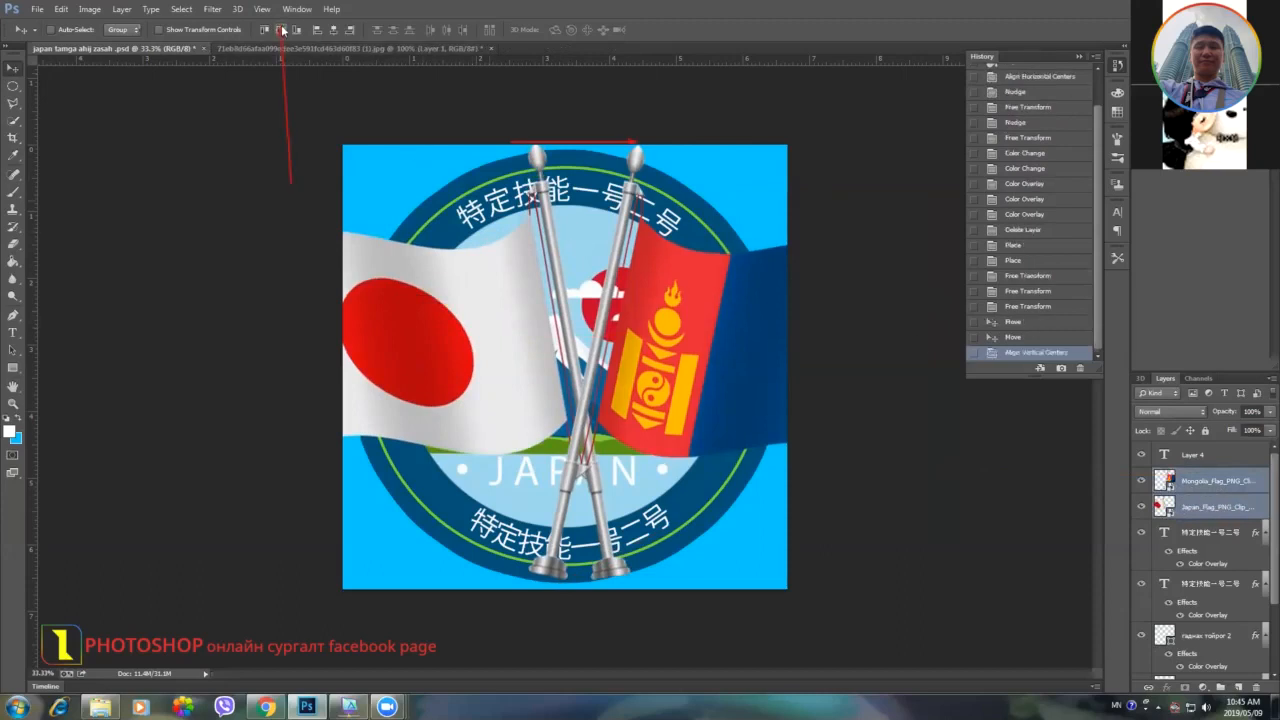
click(332, 30)
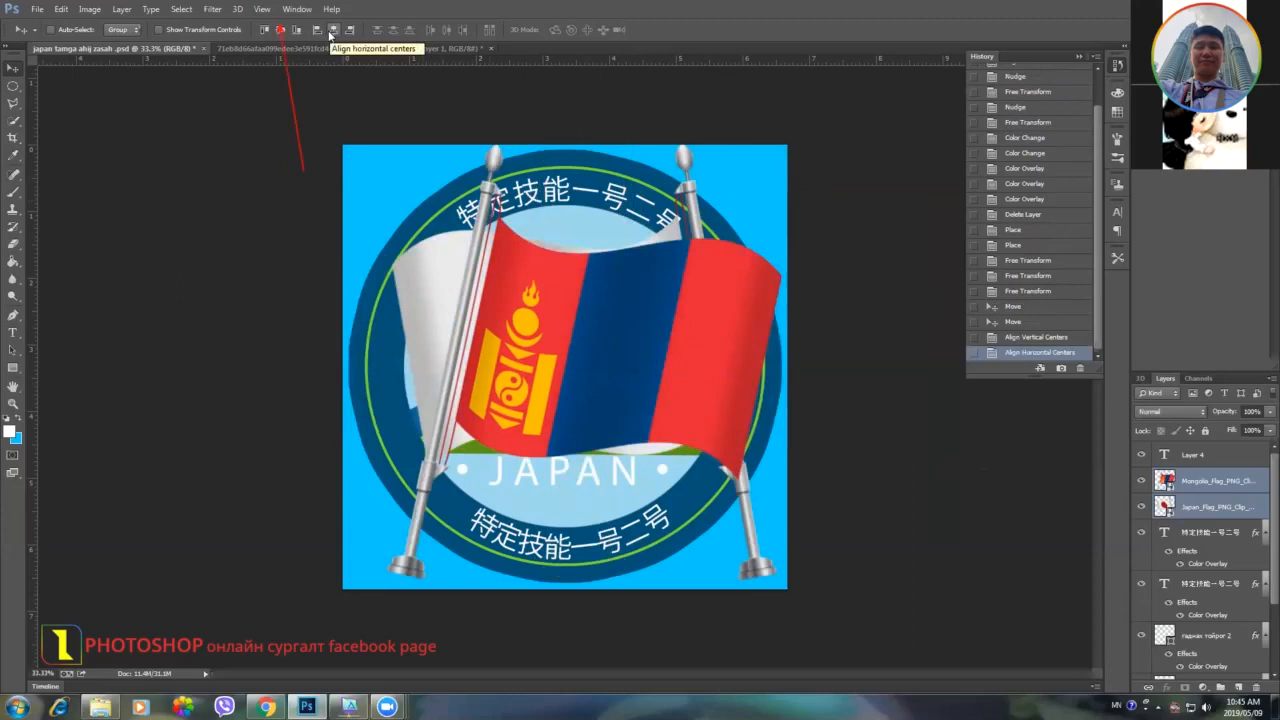
click(281, 30)
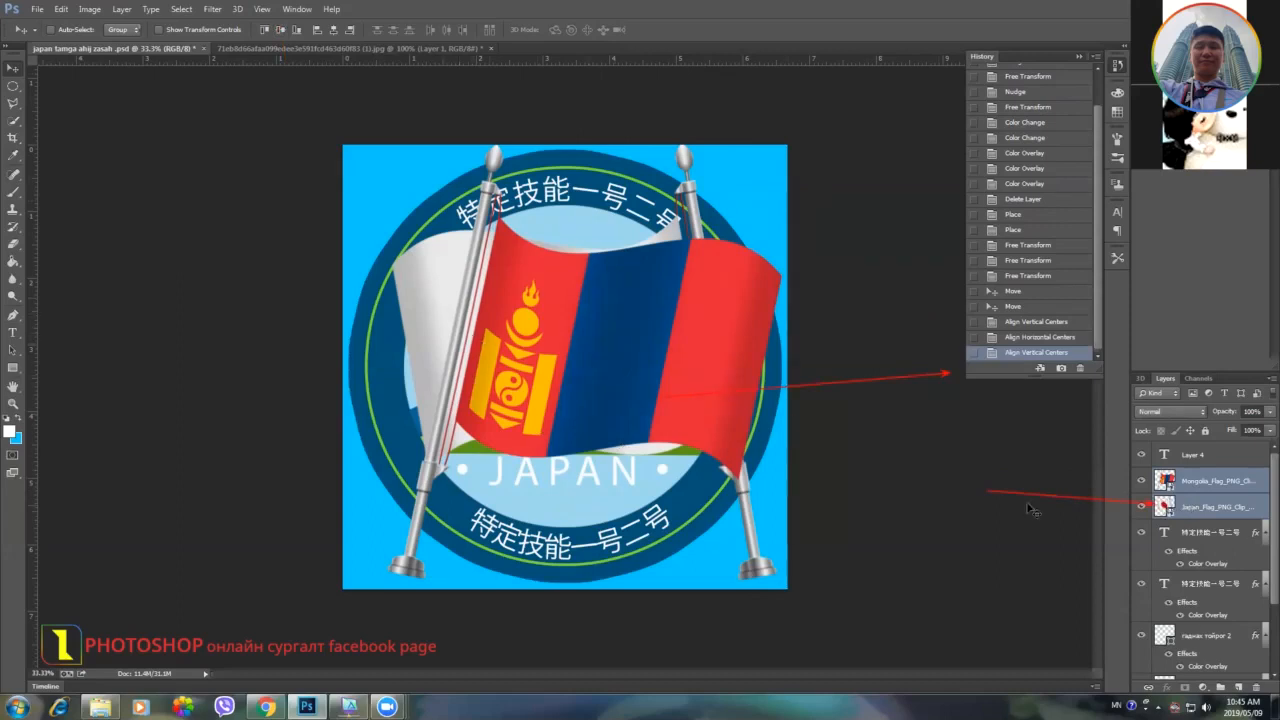
Hide the Mongolian flag, move the Japanese flag left until its pole base sits near the badge's bottom centre, and show the Mongolian flag again.
click(1208, 511)
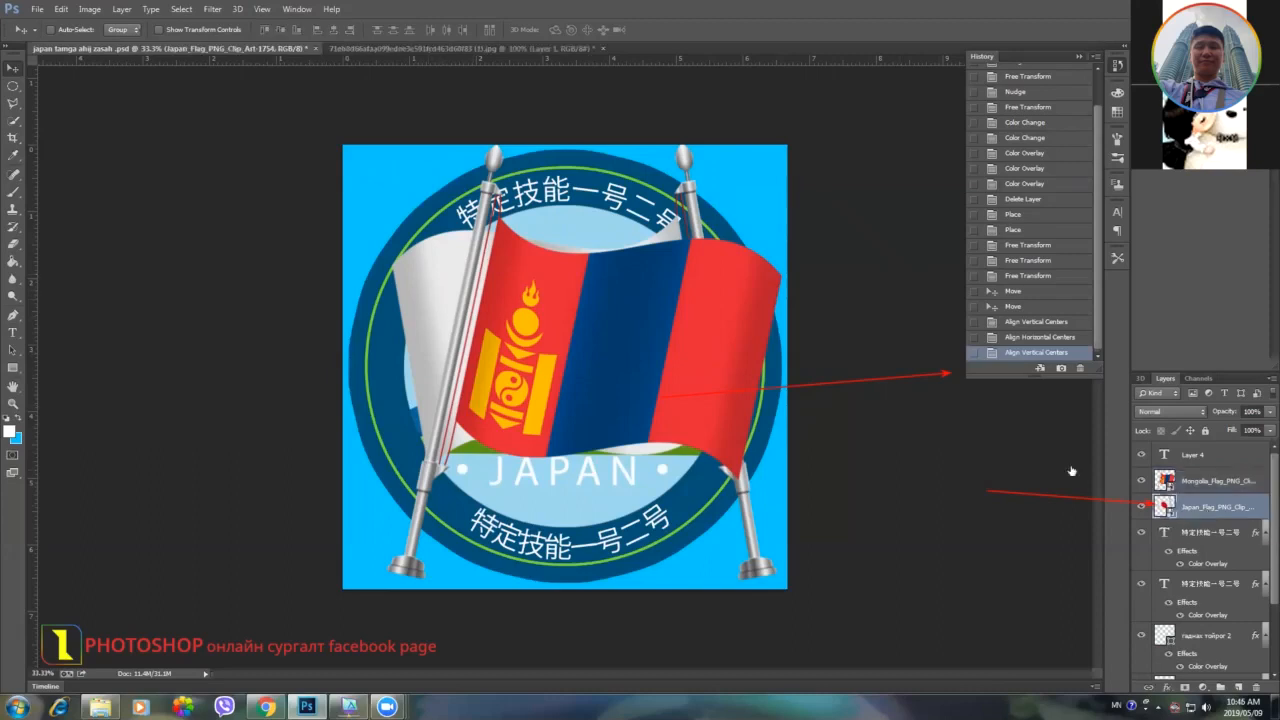
click(1141, 481)
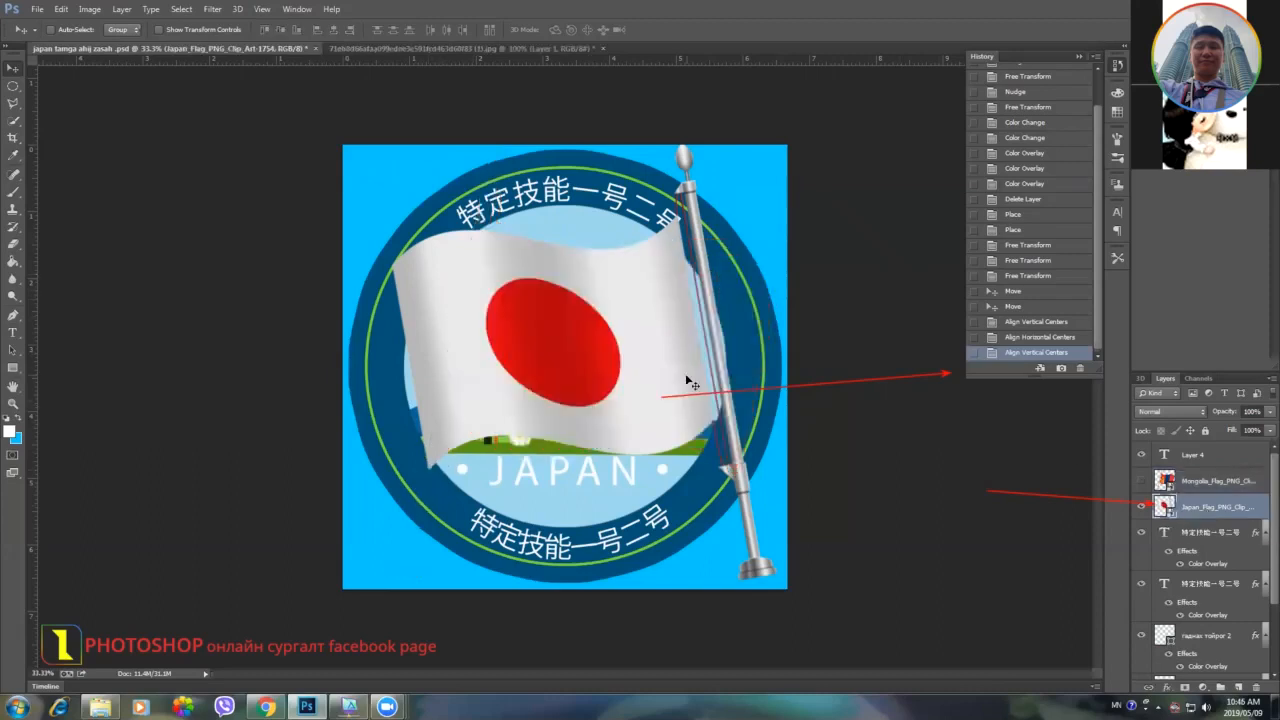
drag(657, 394, 413, 379)
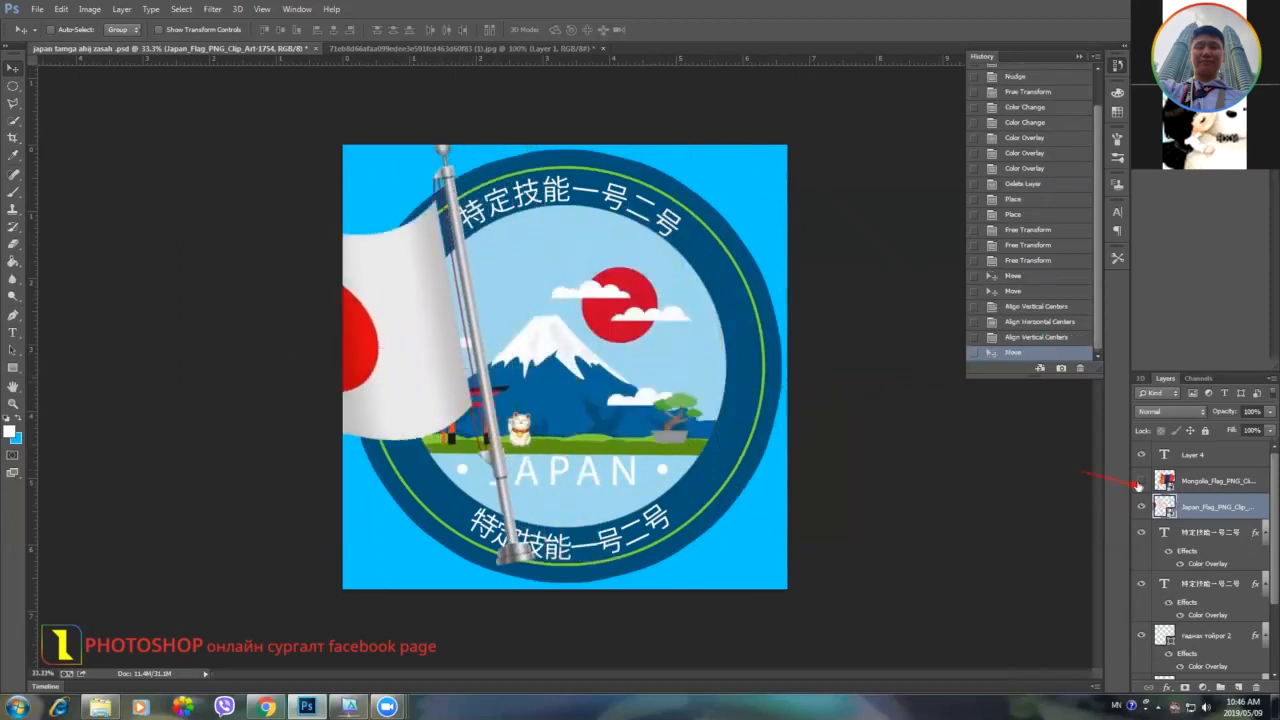
click(1140, 482)
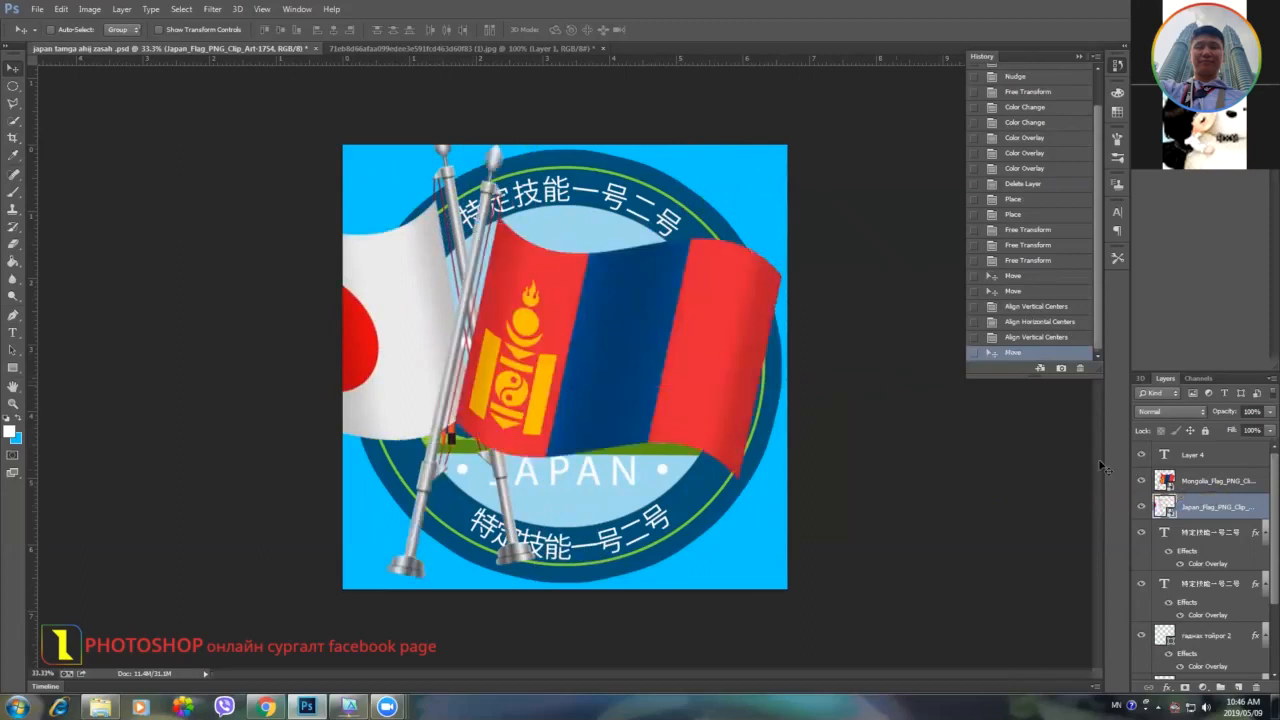
mouse_move(553, 336)
mouse_down()
mouse_move(575, 334)
mouse_move(553, 334)
mouse_up()
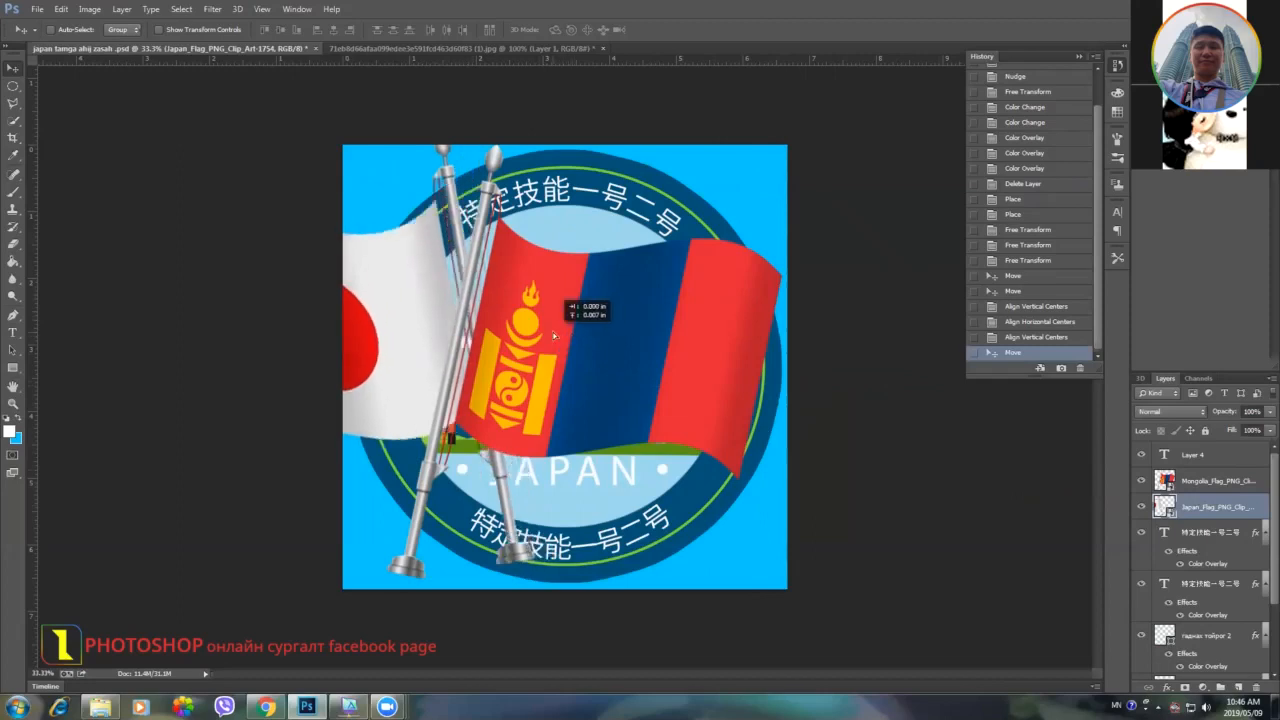
Move the Mongolian flag right so its pole crosses the Japanese flag's near the base, and align both flags' vertical centers.
click(1210, 484)
drag(633, 332, 698, 324)
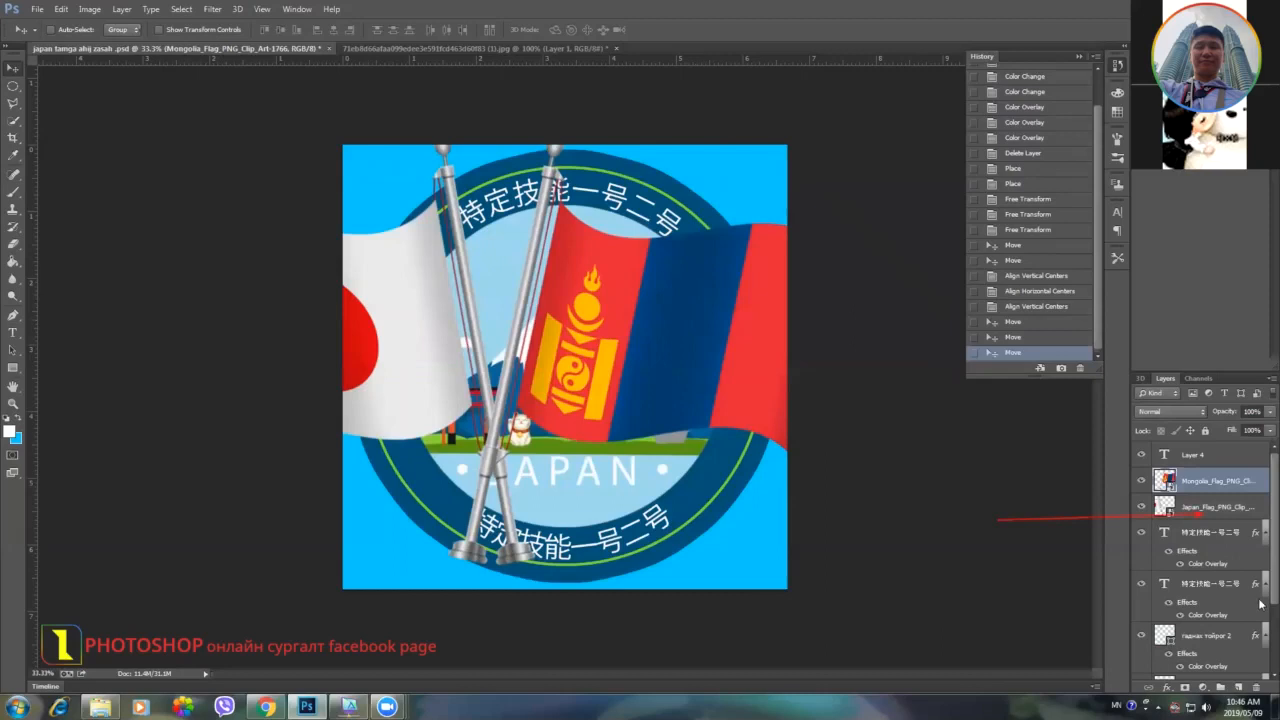
shift+click(1212, 513)
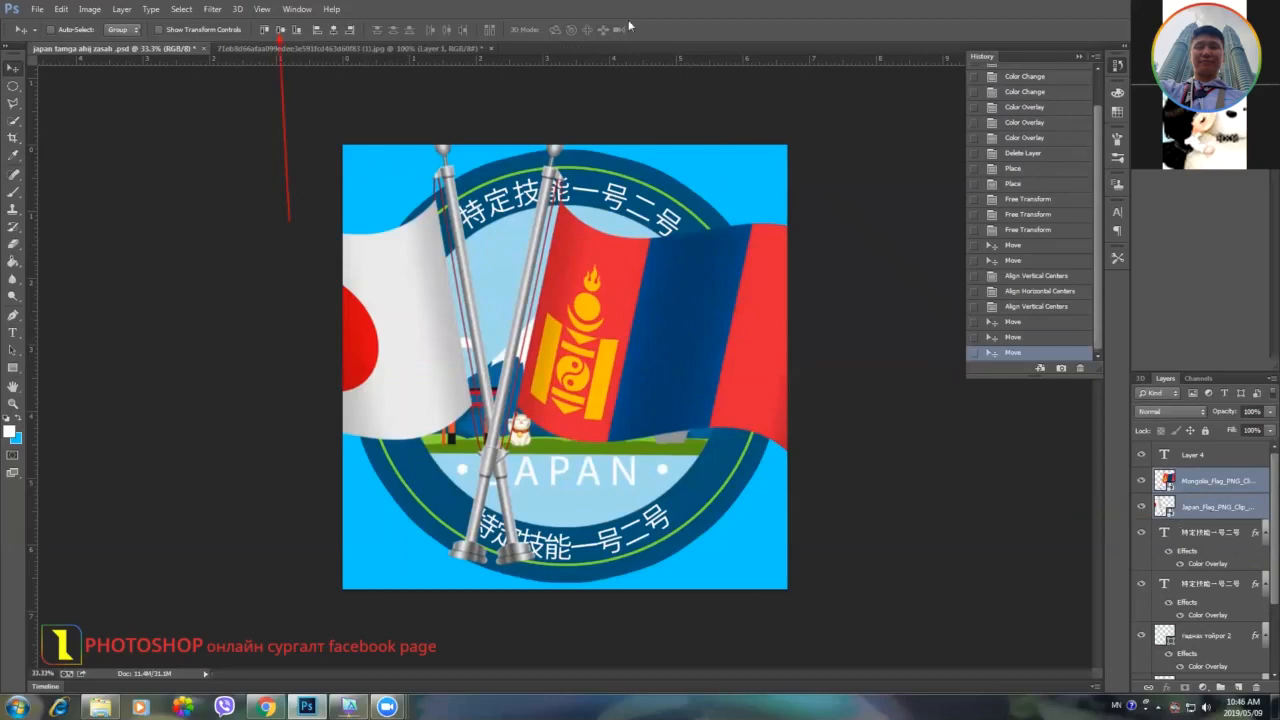
click(281, 31)
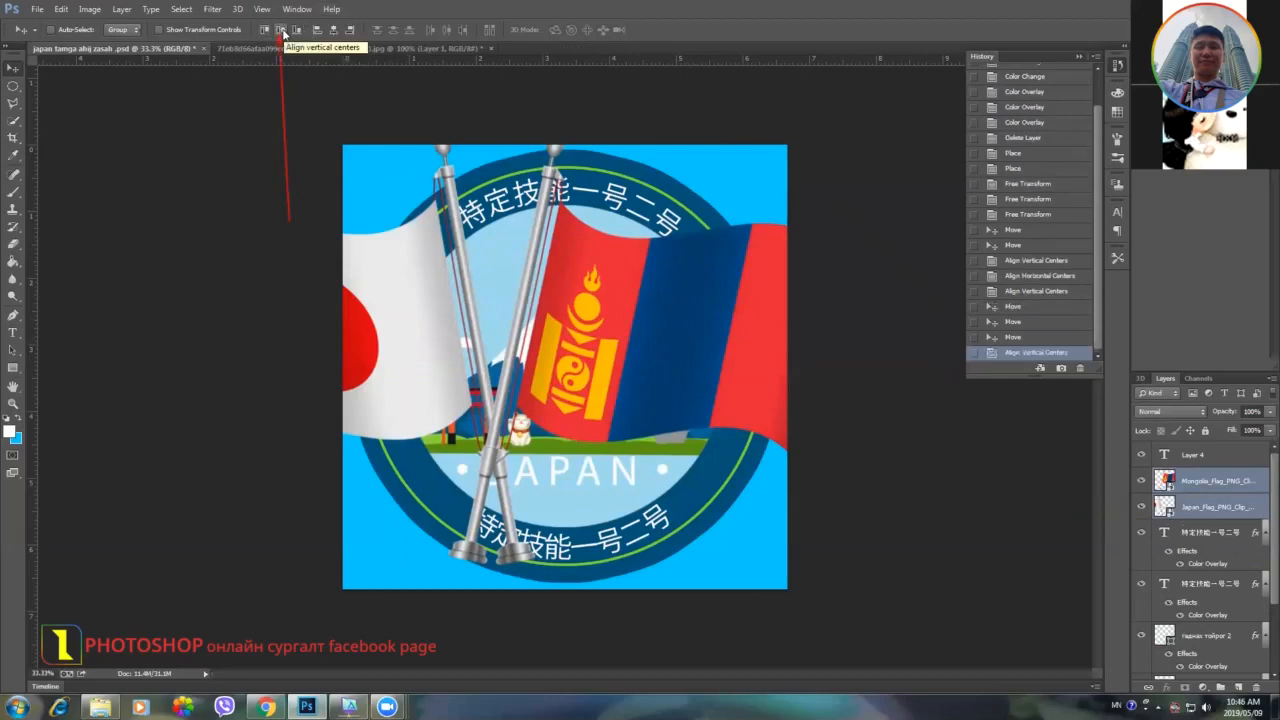
click(281, 31)
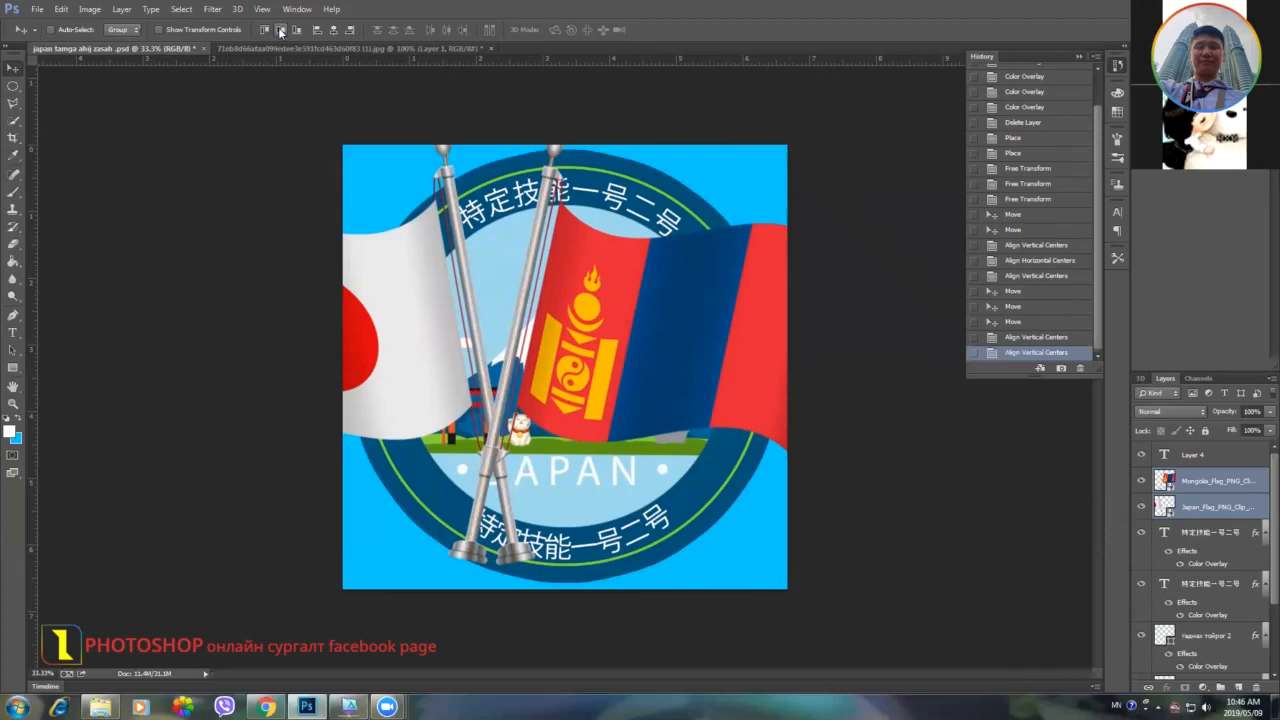
Set the Mongolian flag's rotation to exactly 10.00° with Free Transform and apply it.
click(1201, 487)
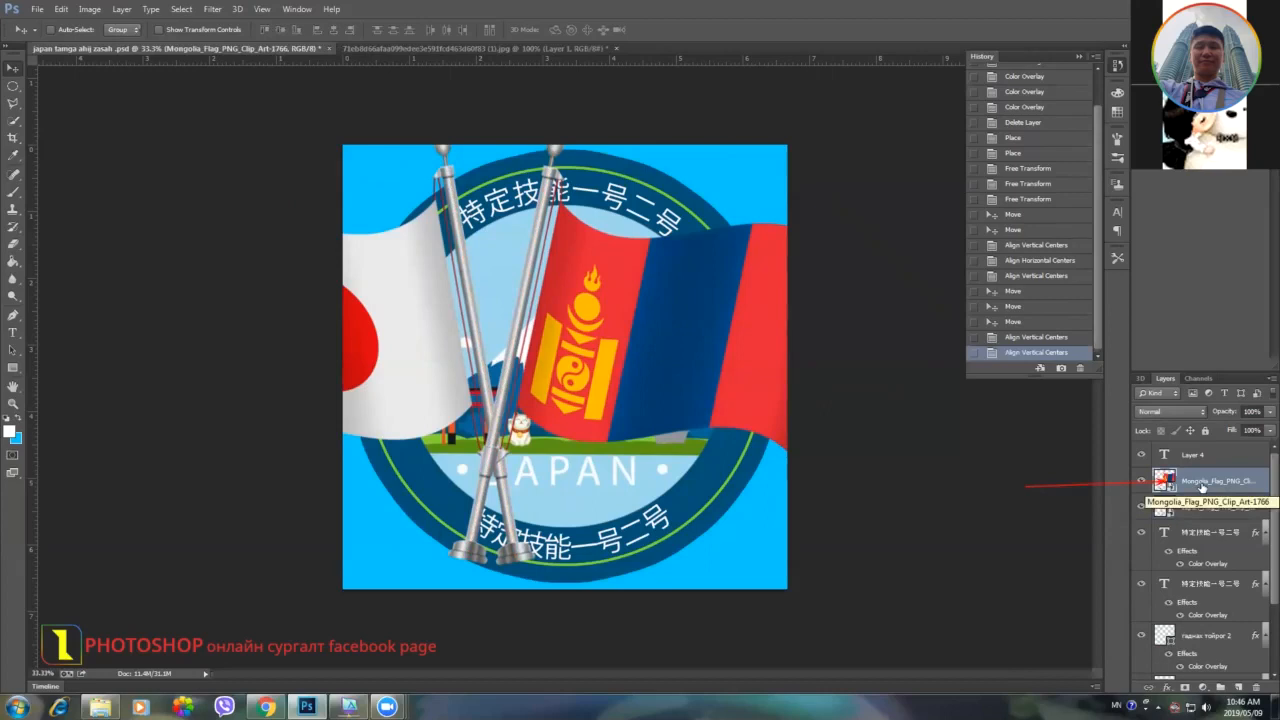
key(ctrl+t)
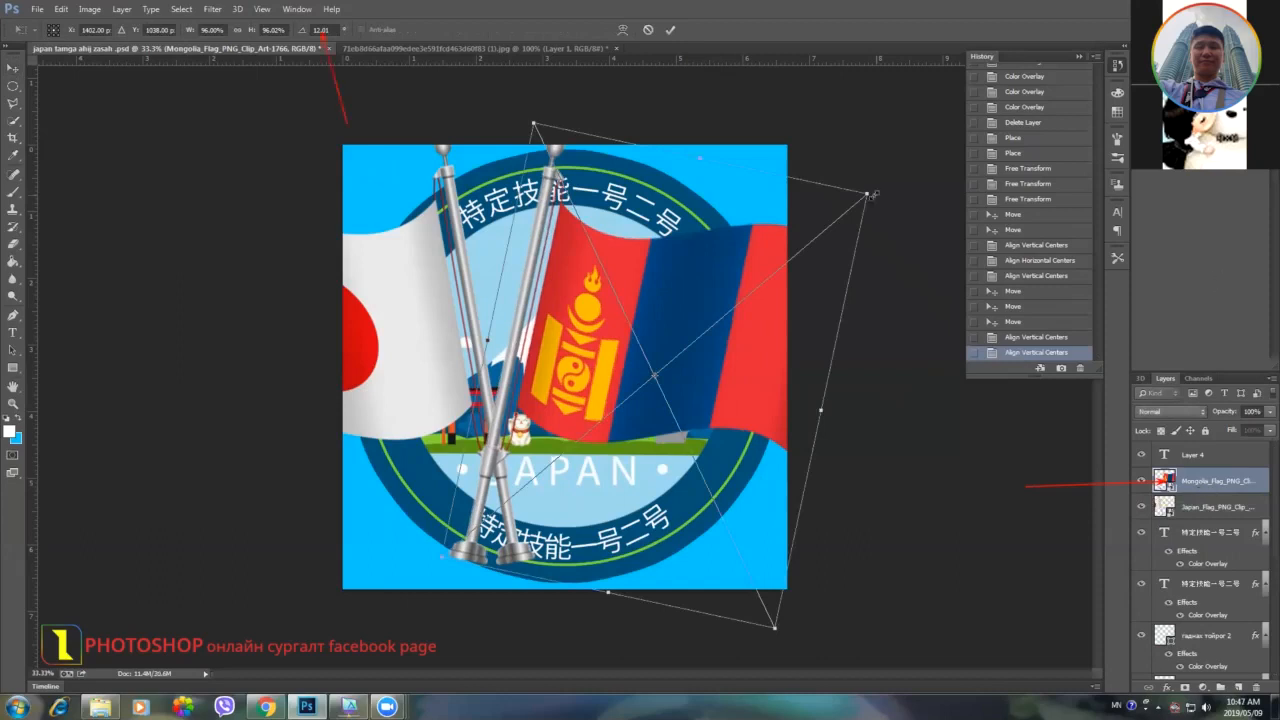
drag(876, 191, 875, 191)
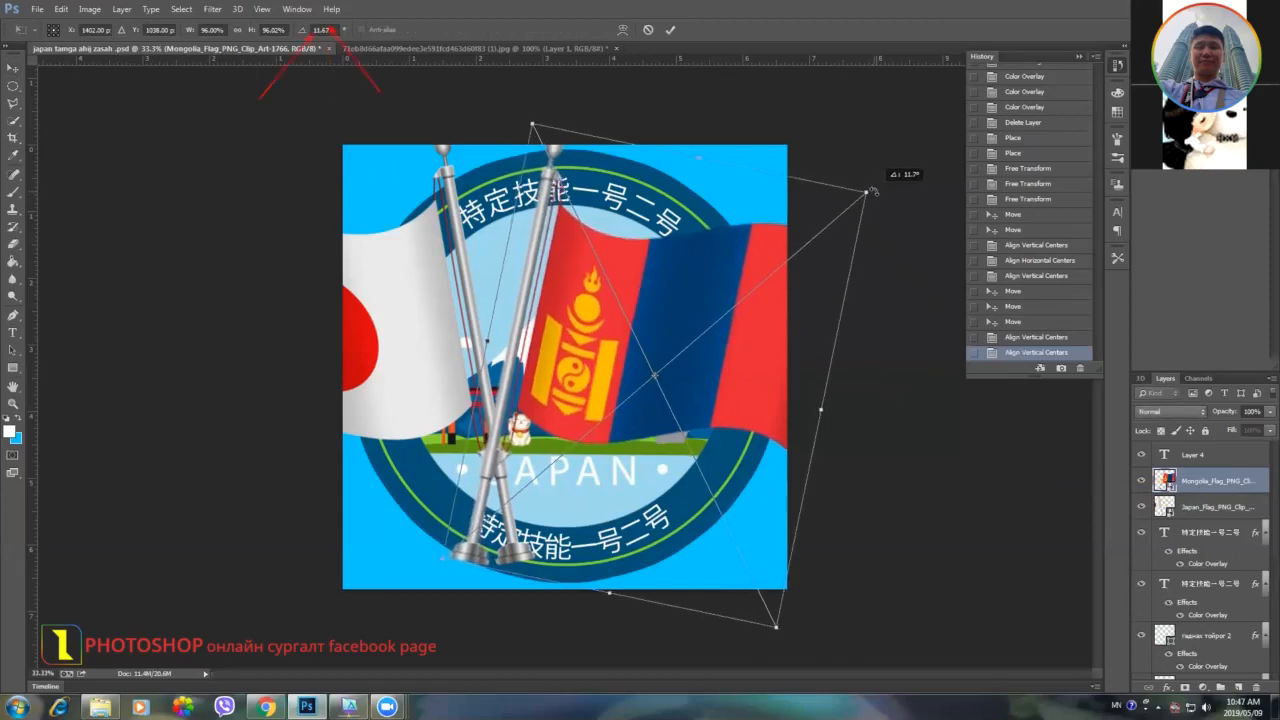
click(322, 30)
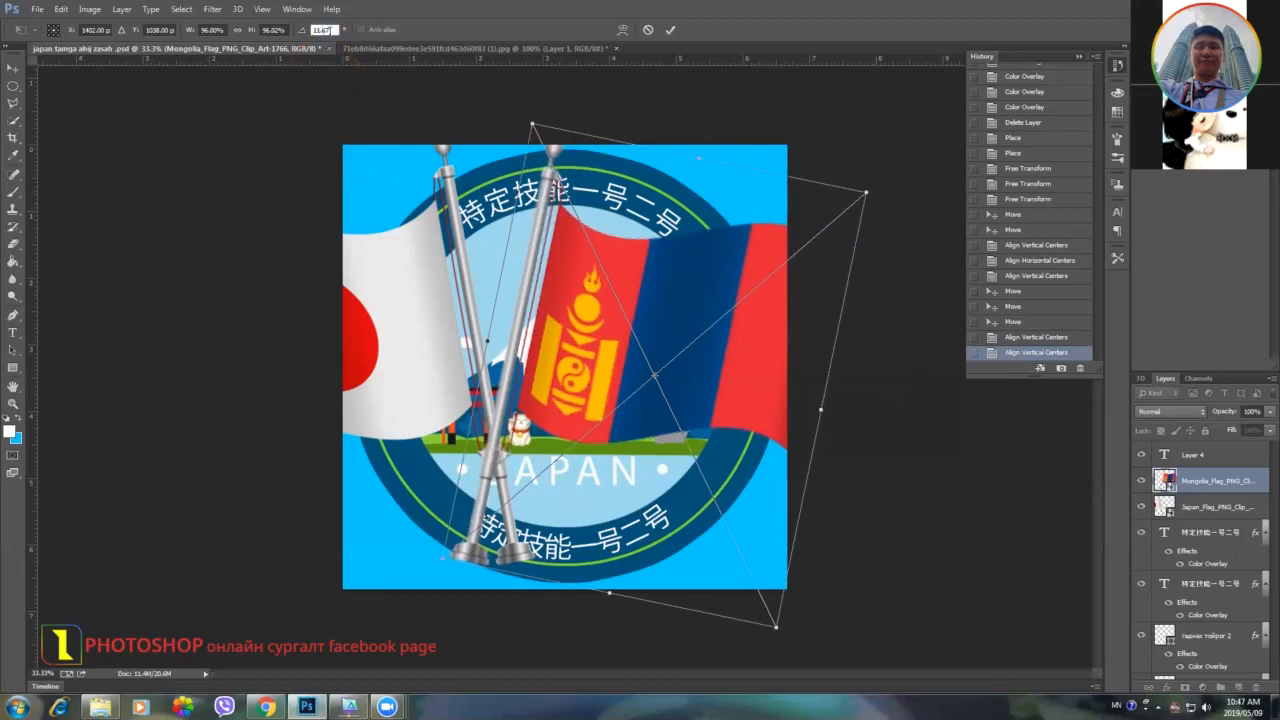
key(Down)
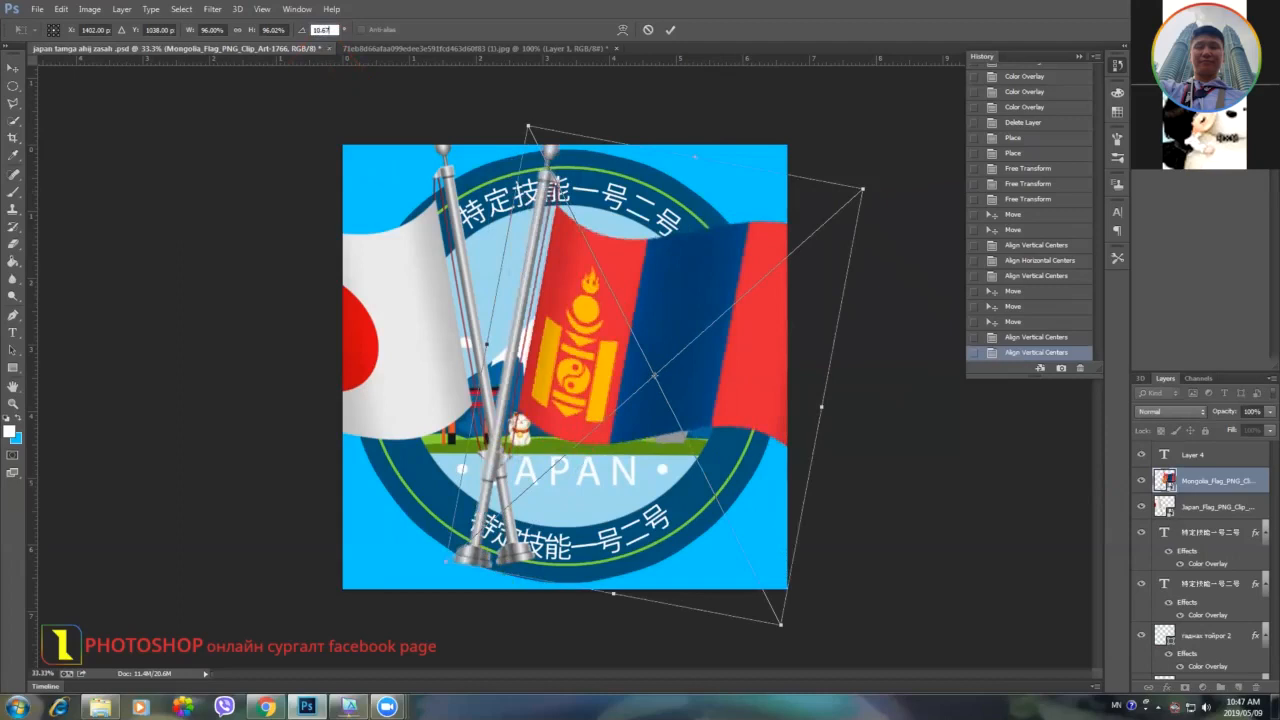
key(BackSpace)
key(BackSpace)
text(00)
key(Return)
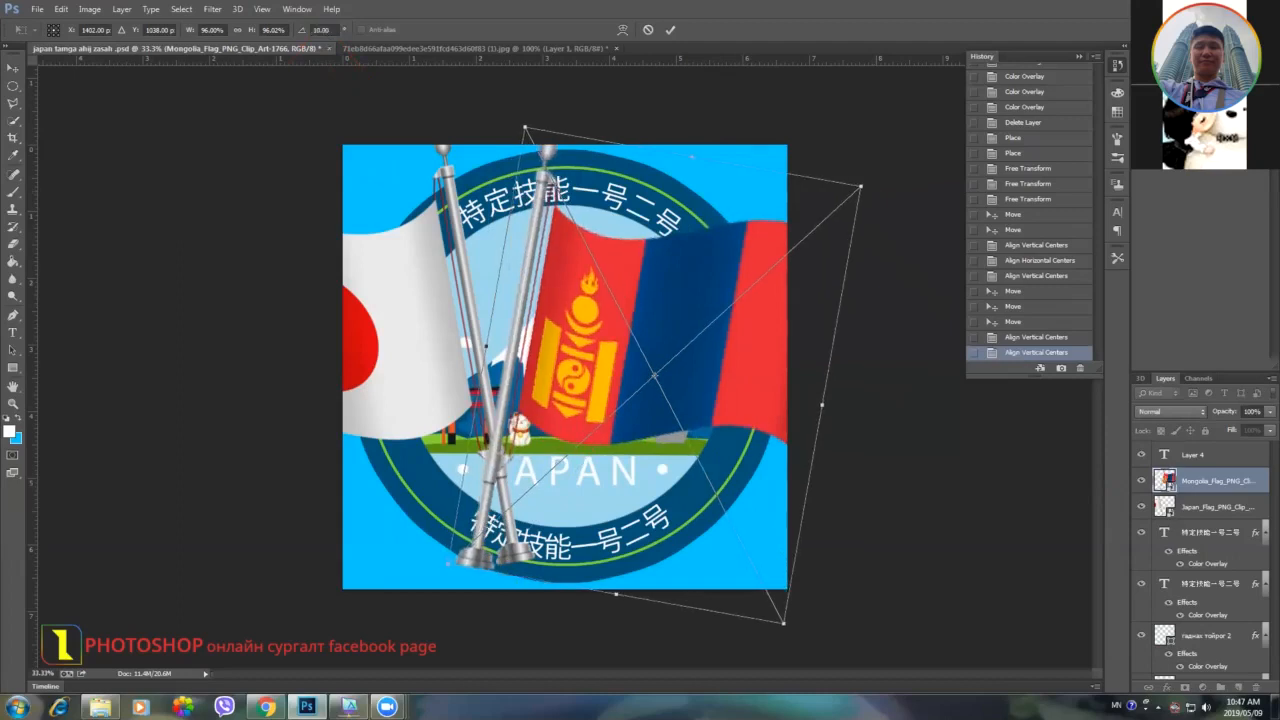
click(669, 30)
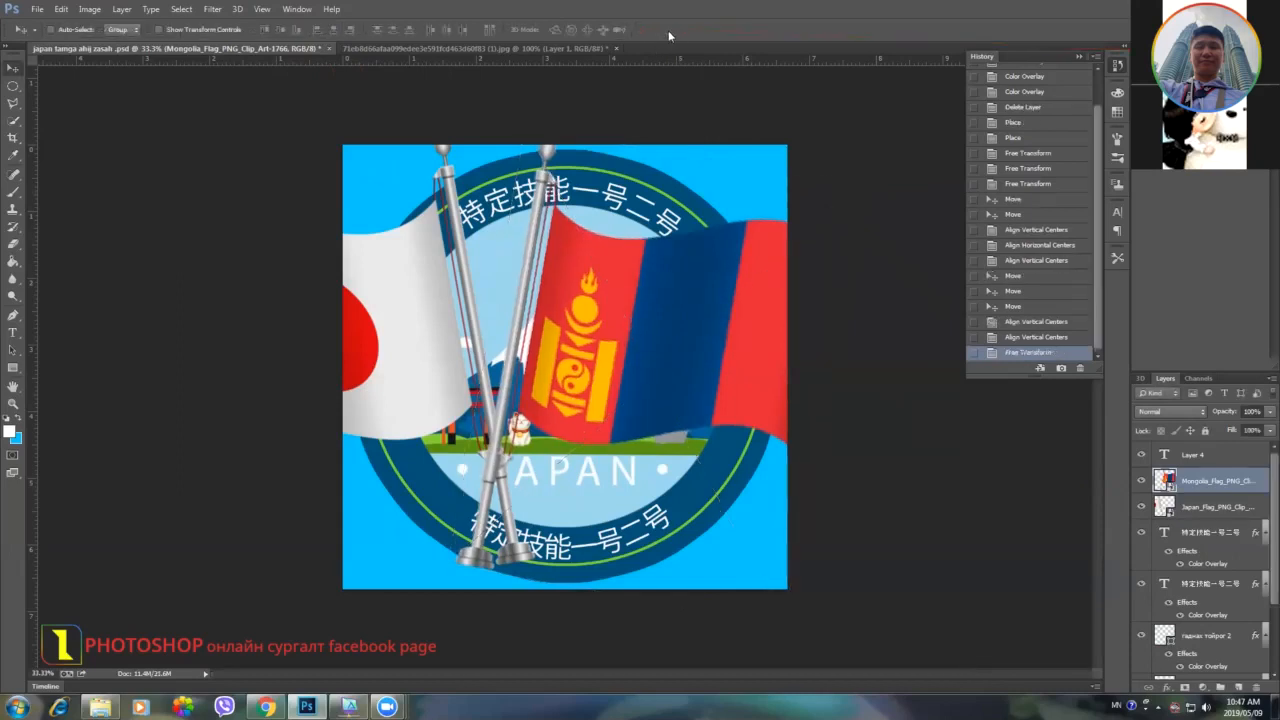
Select both flag layers and align their vertical centers.
click(1212, 507)
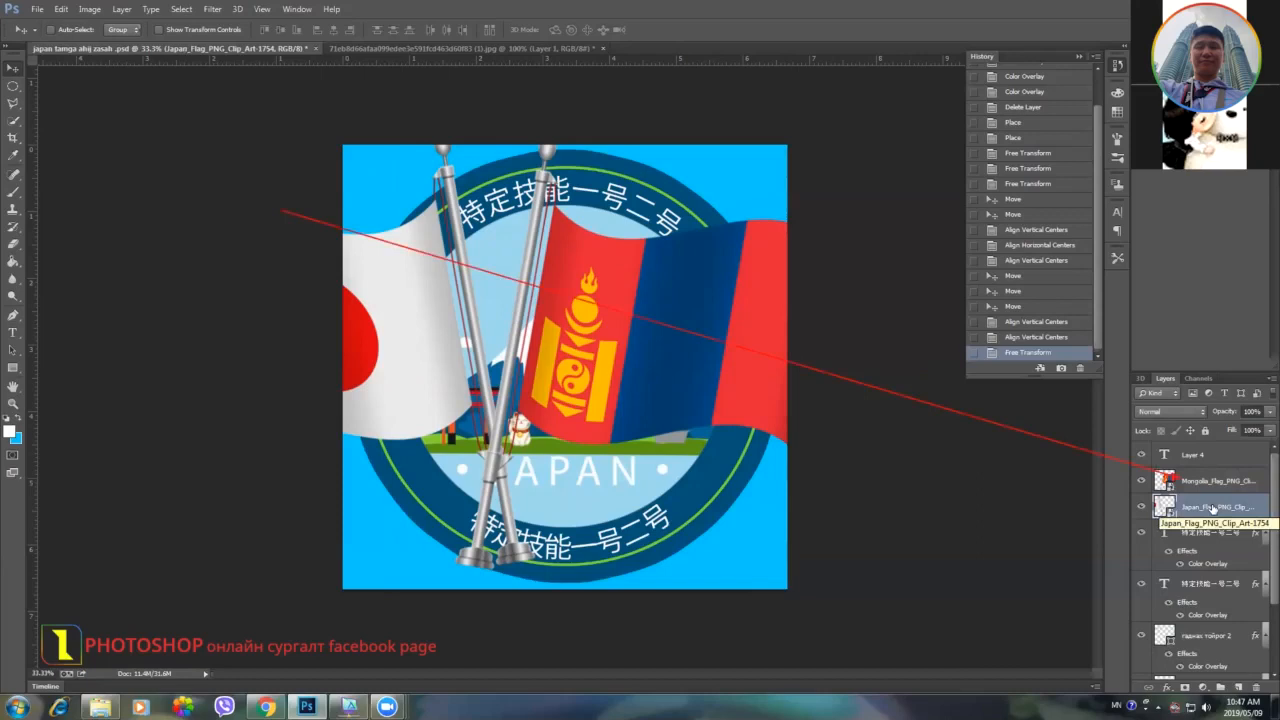
ctrl+click(1192, 484)
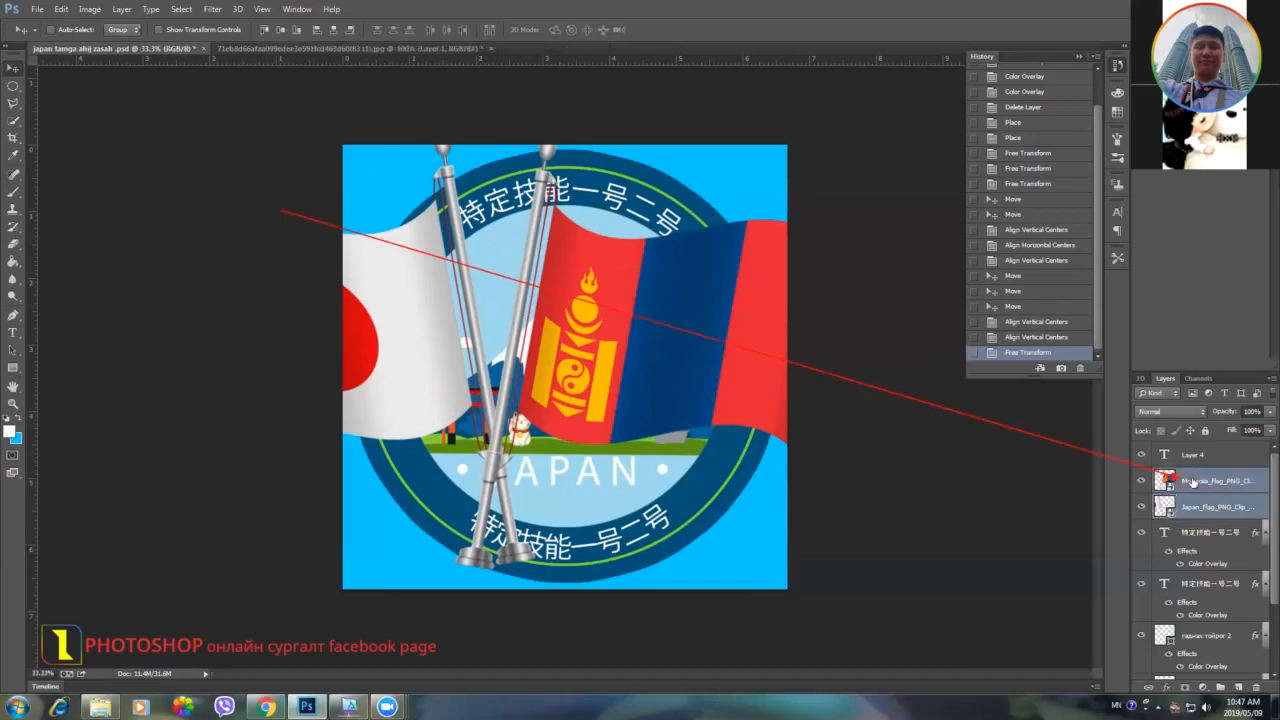
click(281, 30)
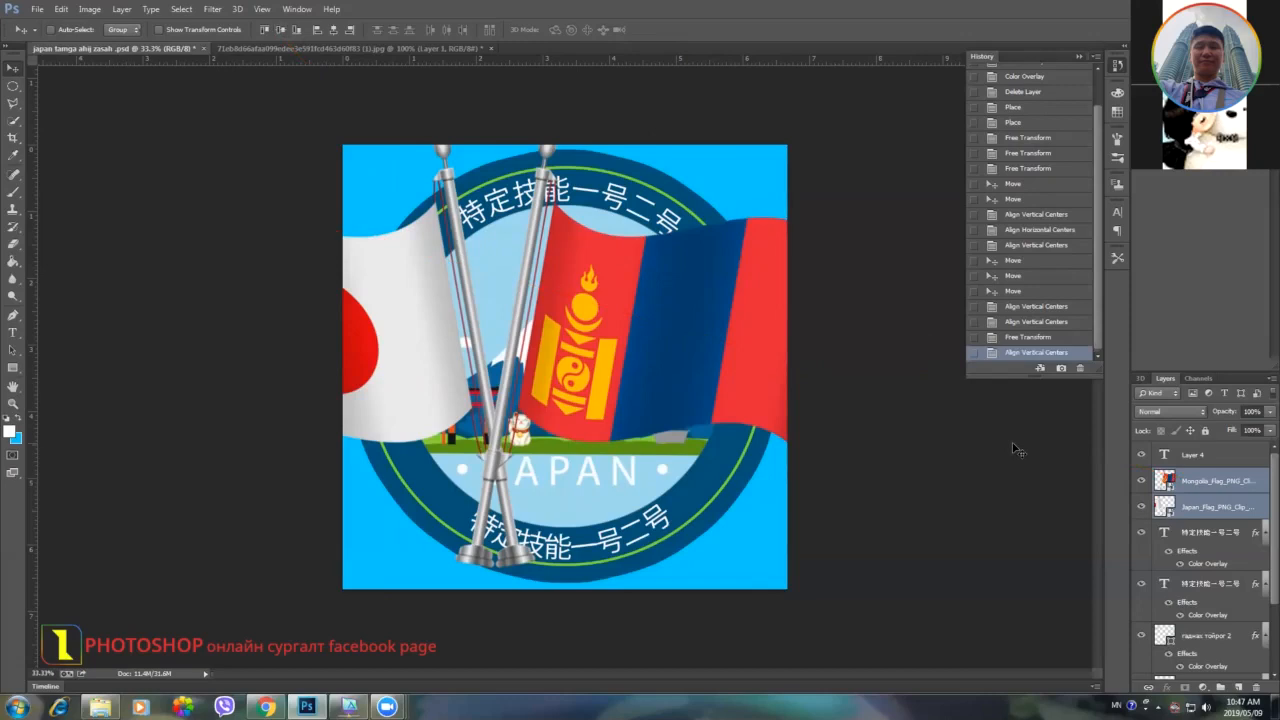
key(ctrl+t)
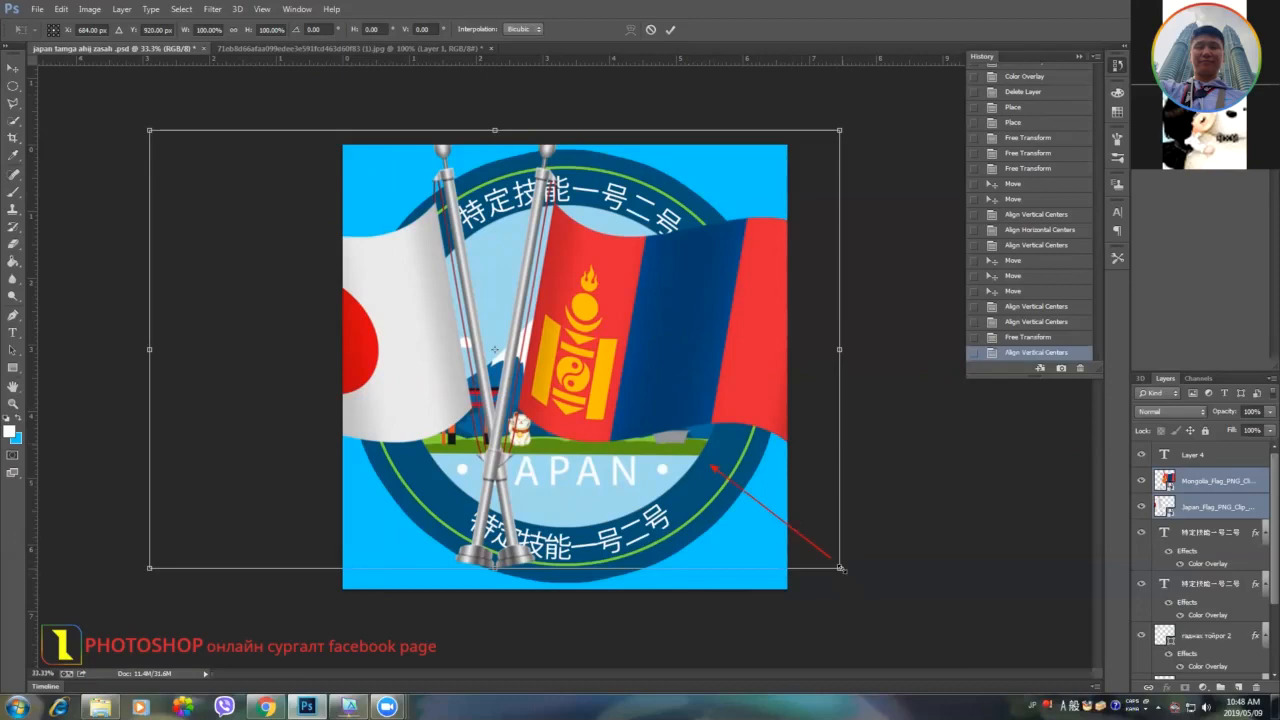
drag(840, 568, 575, 348)
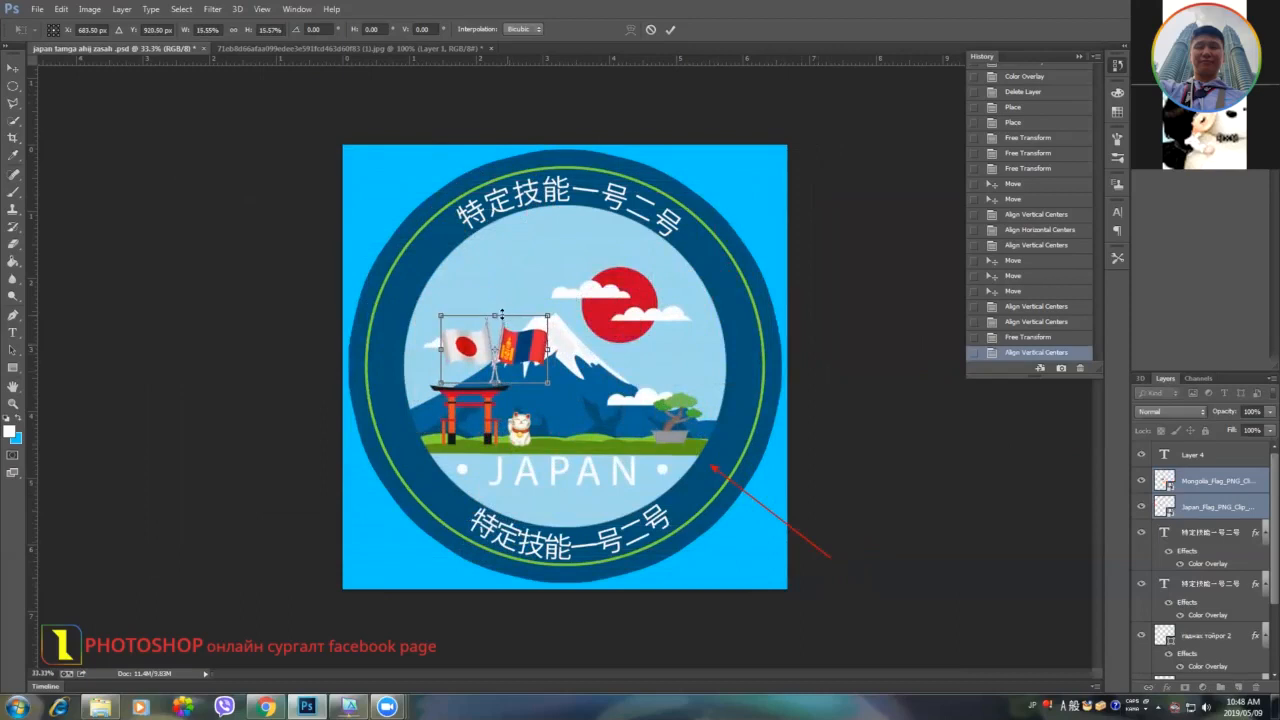
click(13, 67)
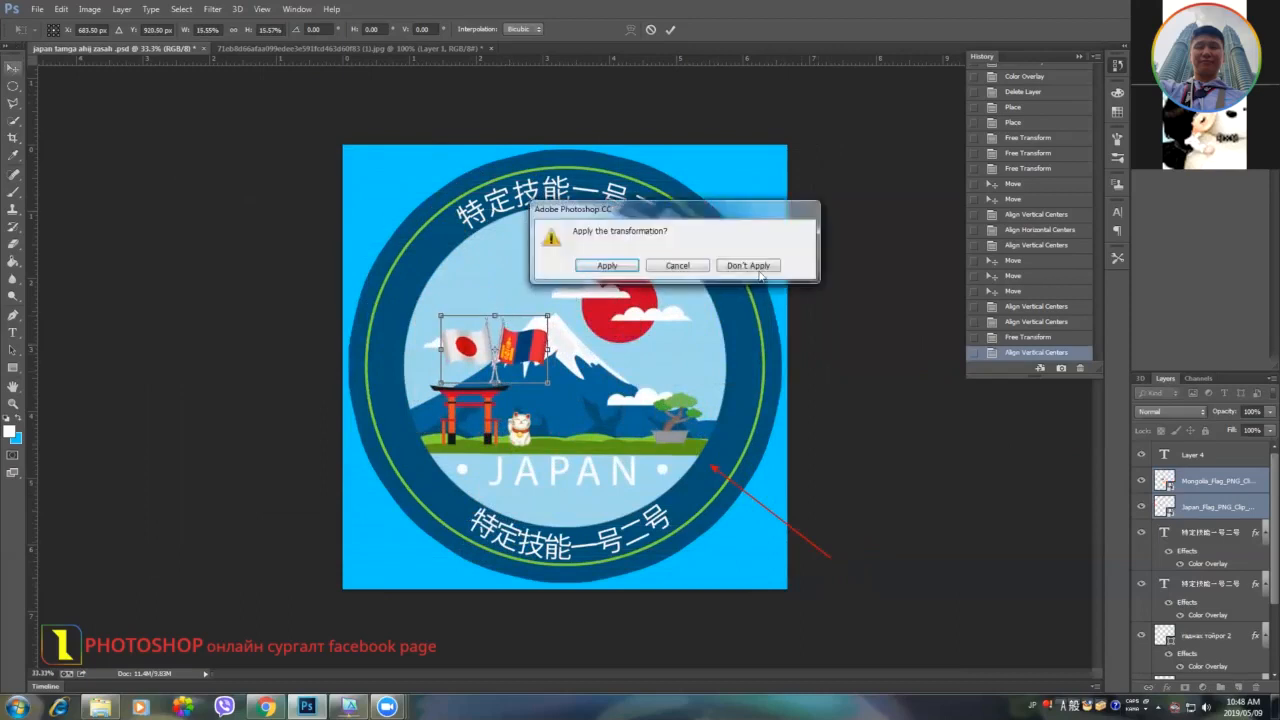
click(685, 266)
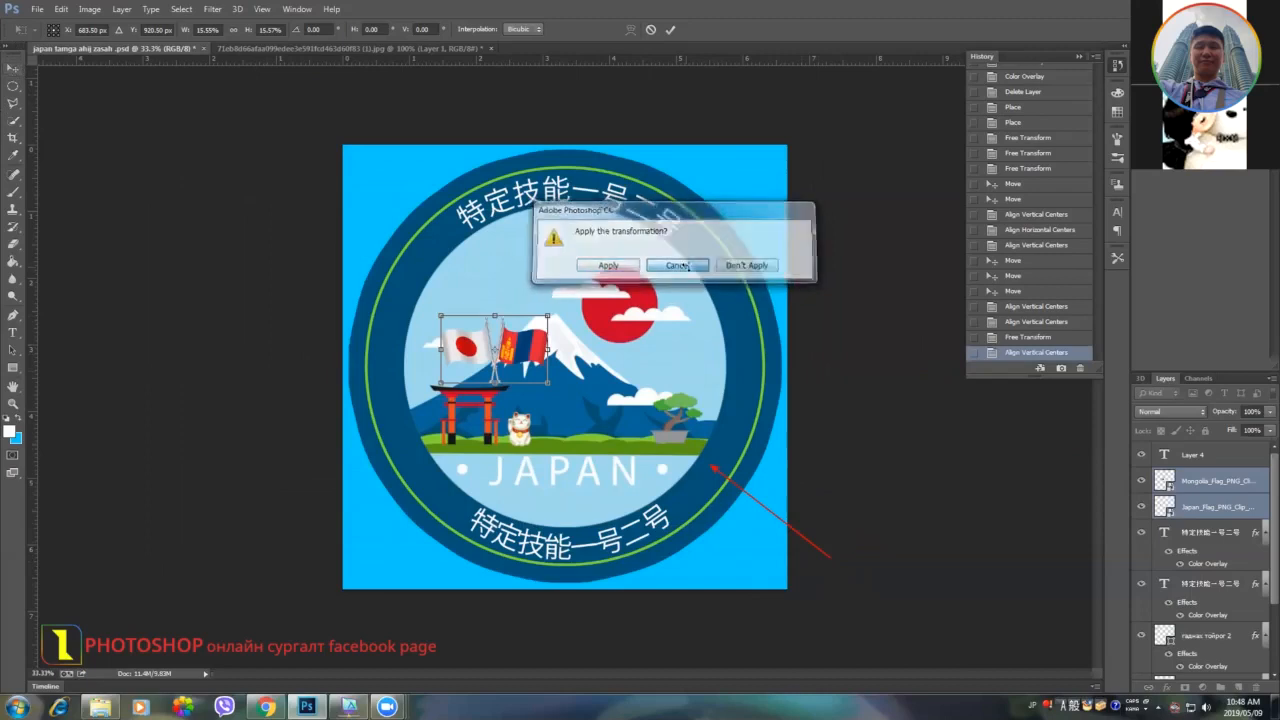
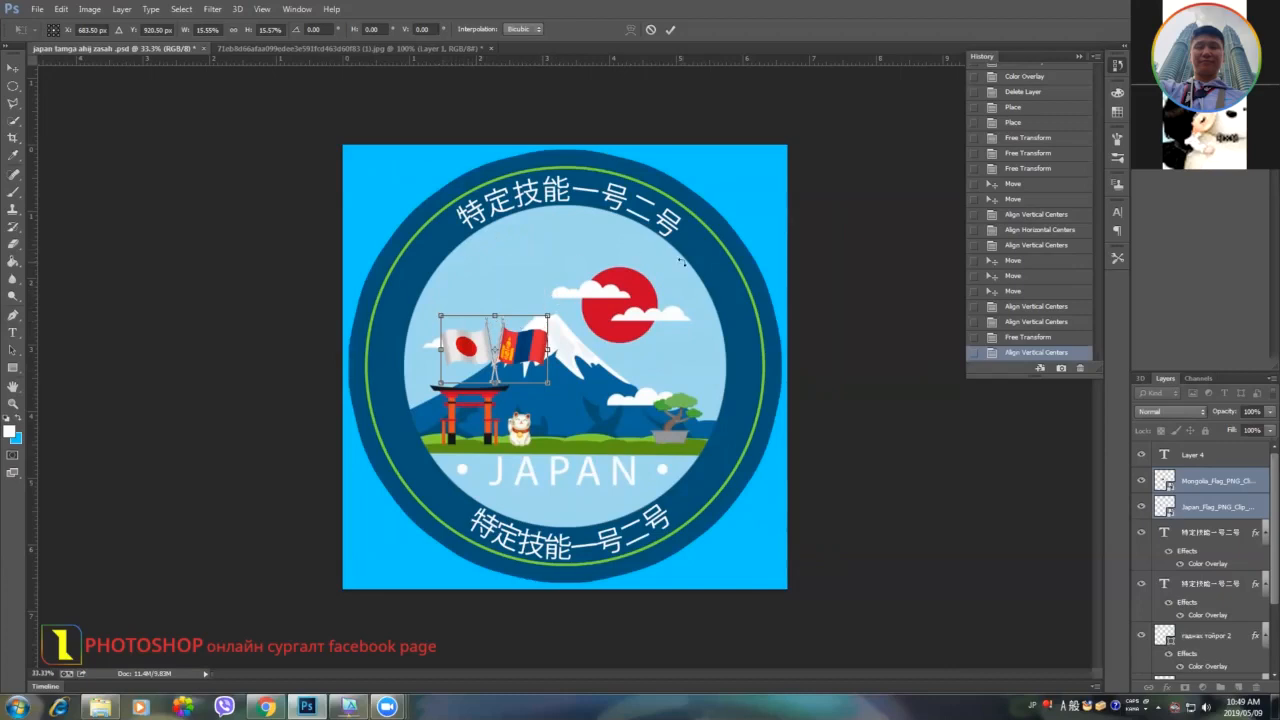
drag(547, 382, 527, 373)
drag(525, 372, 521, 365)
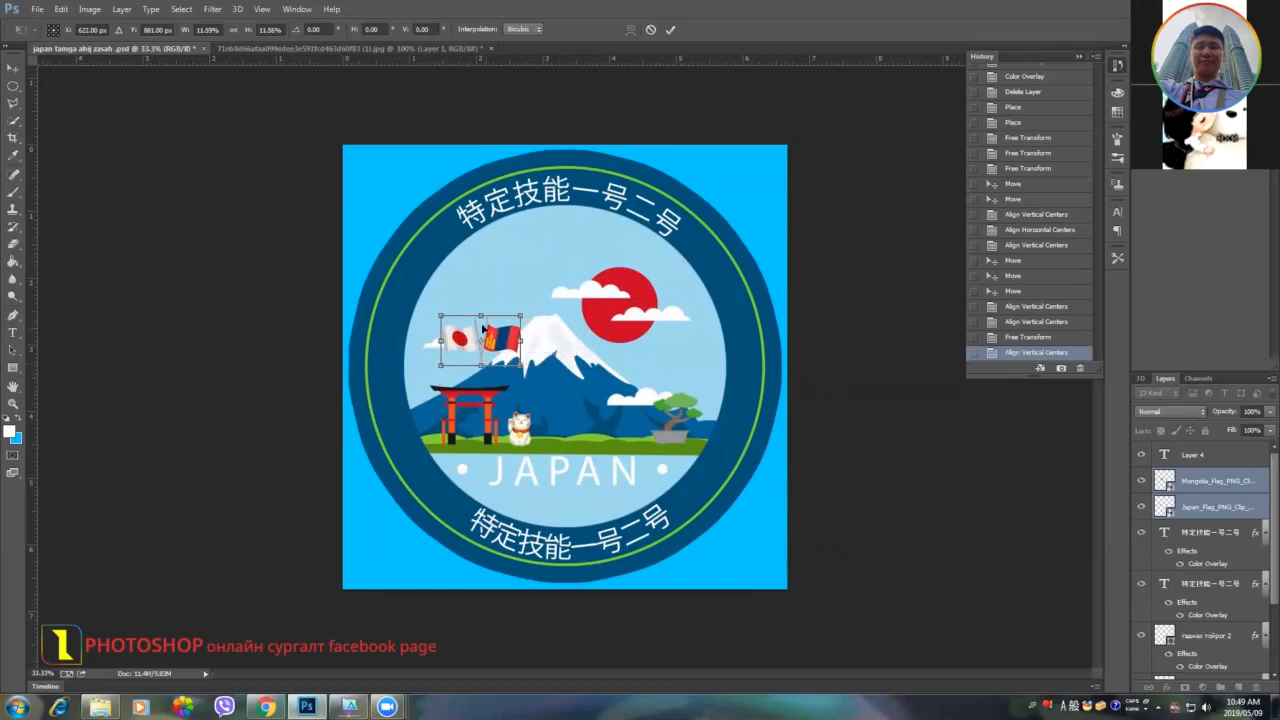
drag(483, 327, 488, 284)
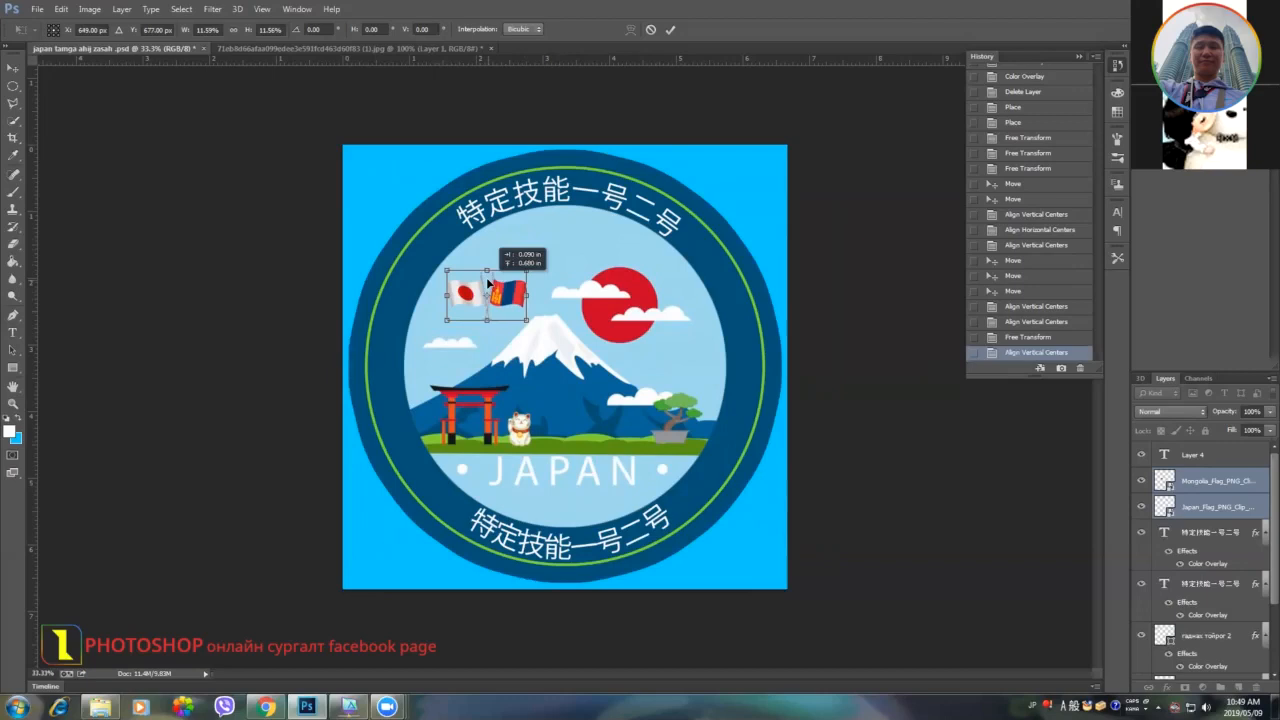
drag(488, 284, 474, 287)
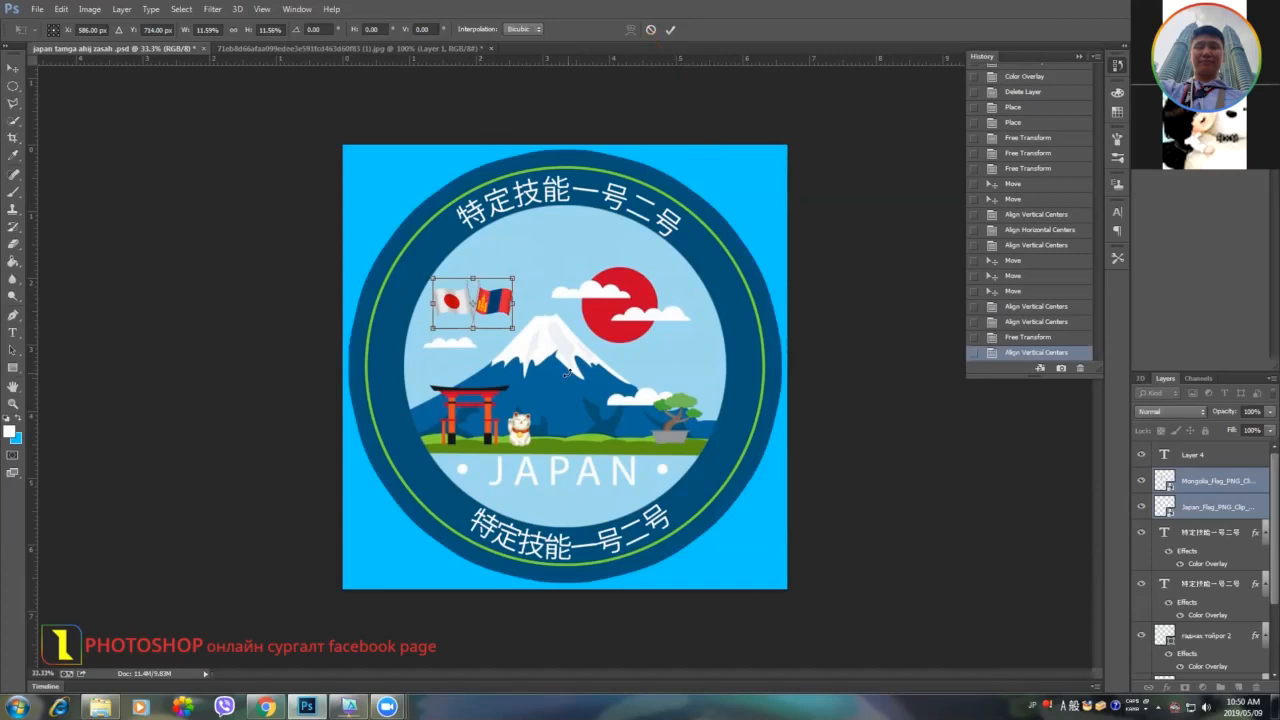
key(Escape)
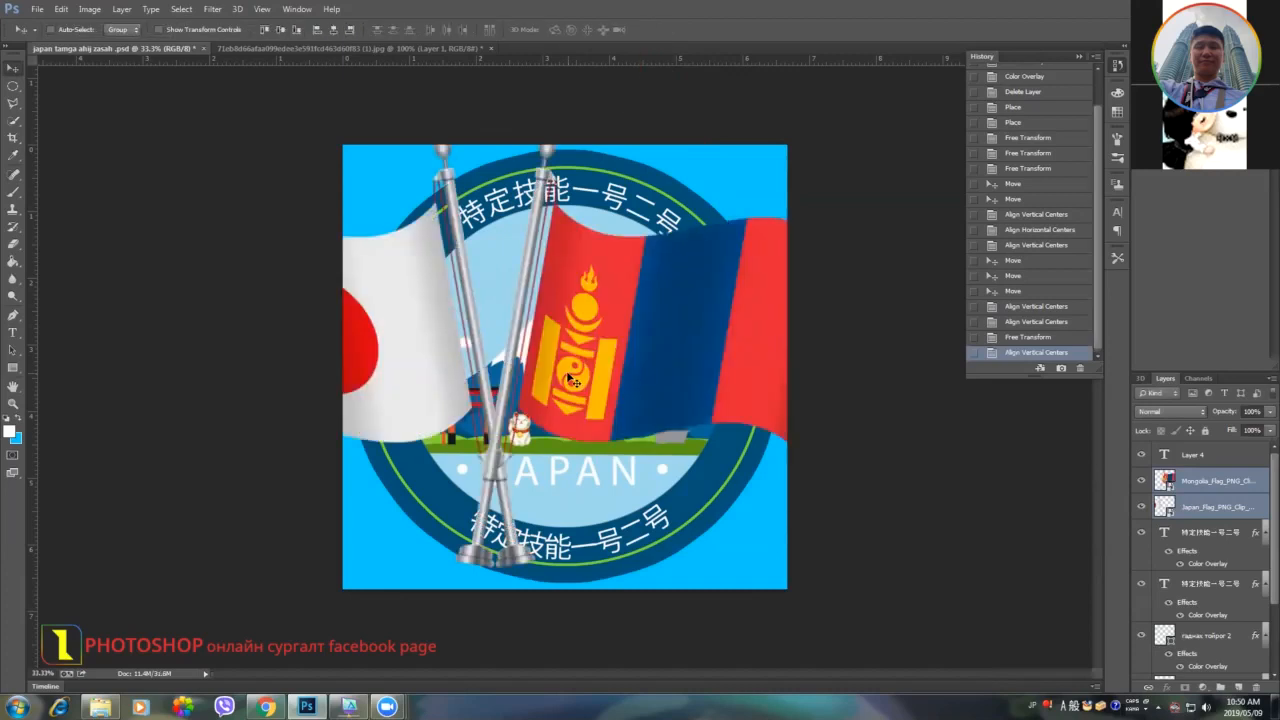
Switch the input language to English and start a Free Transform on both flag layers together.
key(alt+shift)
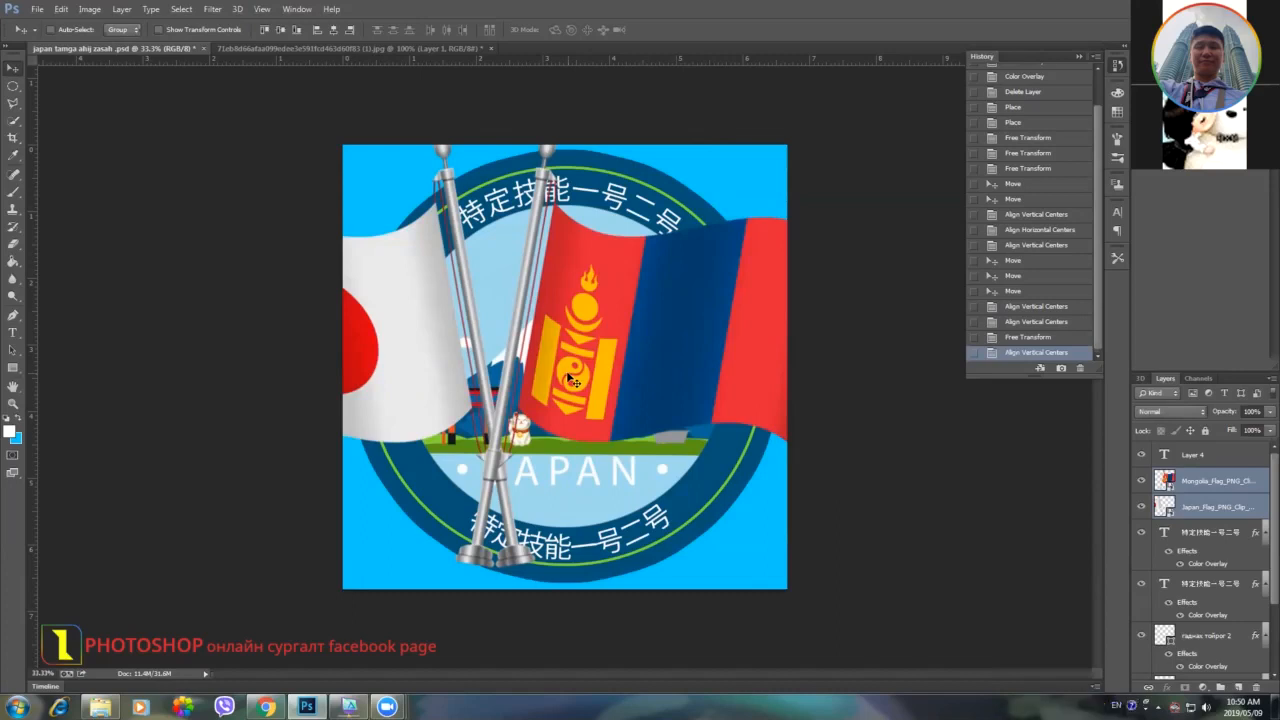
key(ctrl+t)
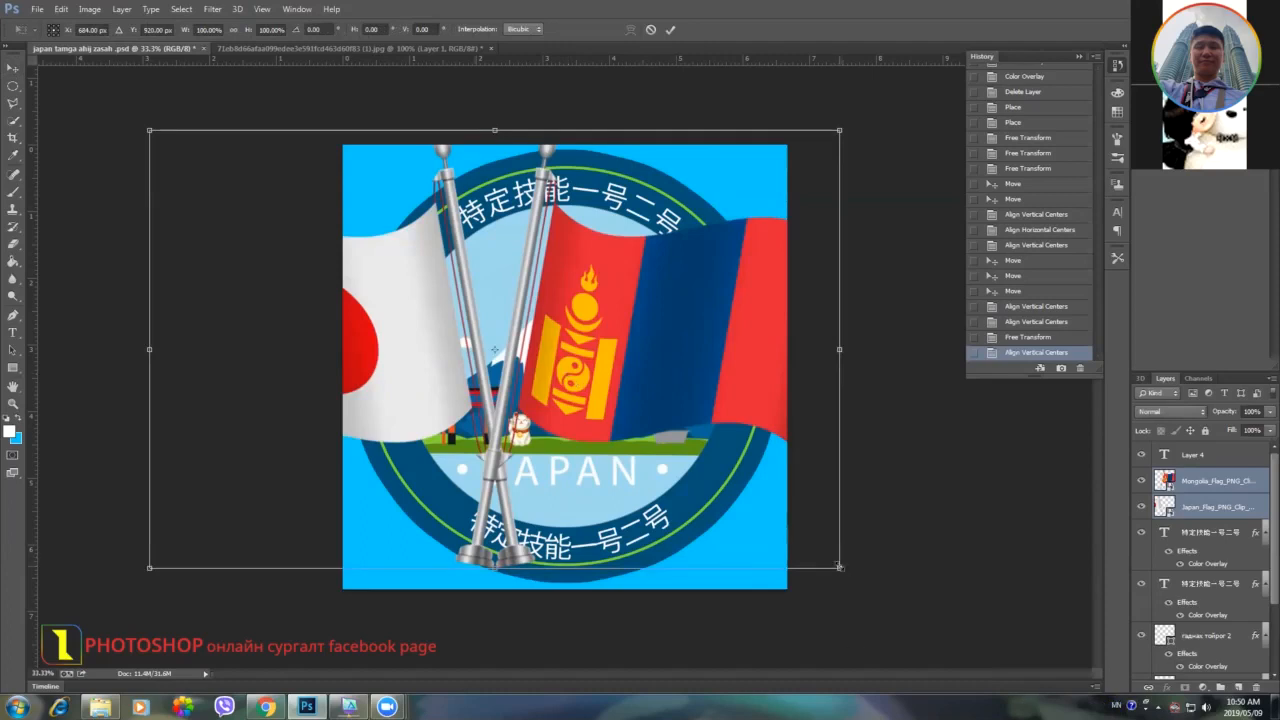
Scale the two crossed flags down to about 15% and move them over the JAPAN lettering in the lower part of the badge.
drag(839, 567, 587, 311)
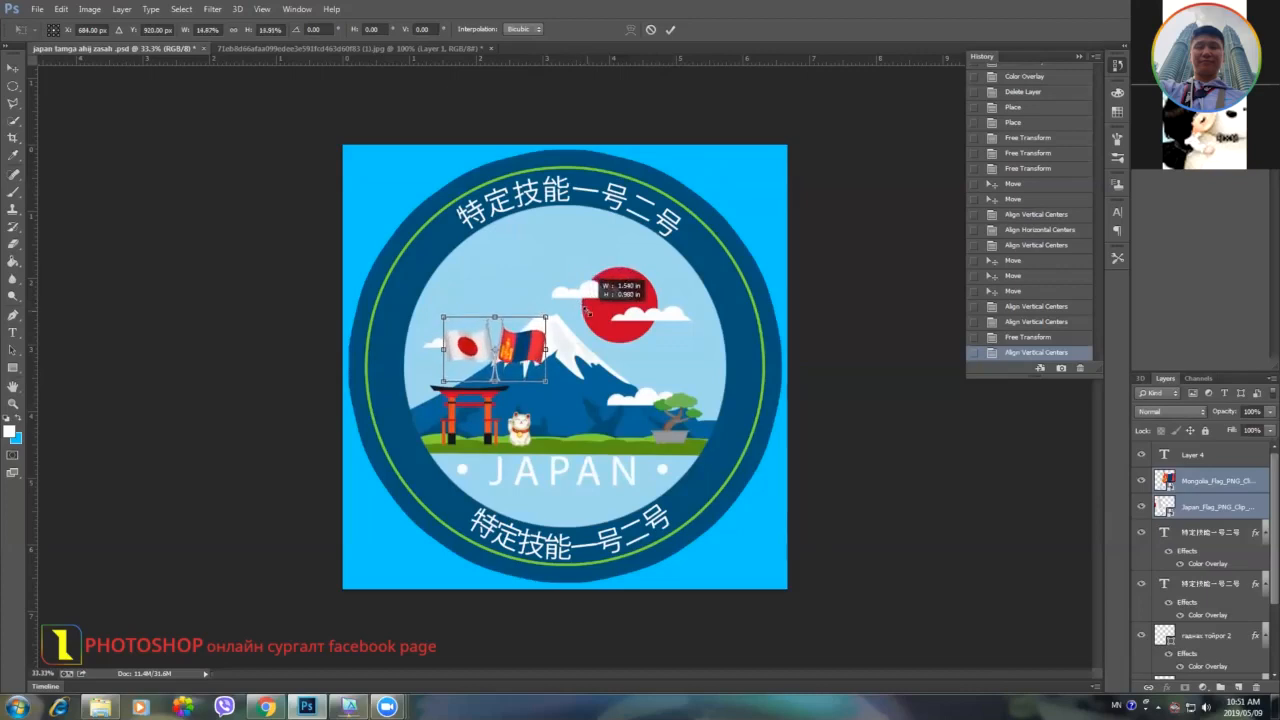
drag(587, 311, 587, 311)
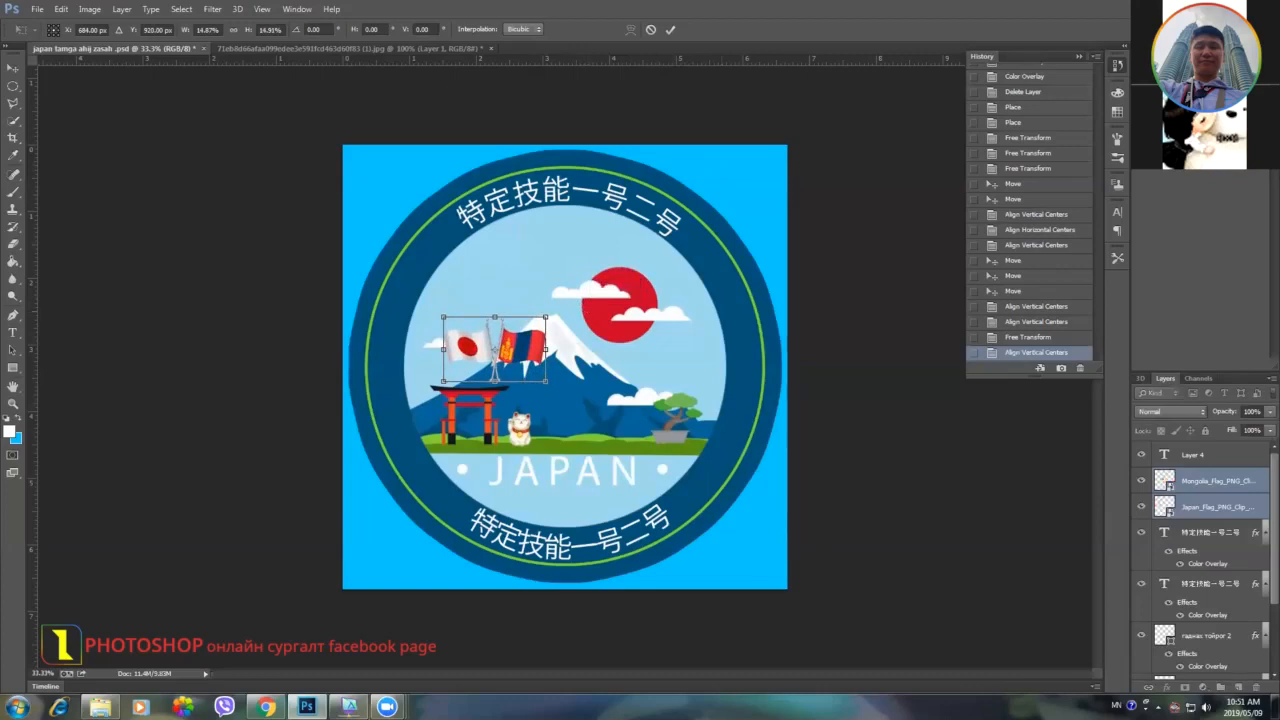
click(670, 29)
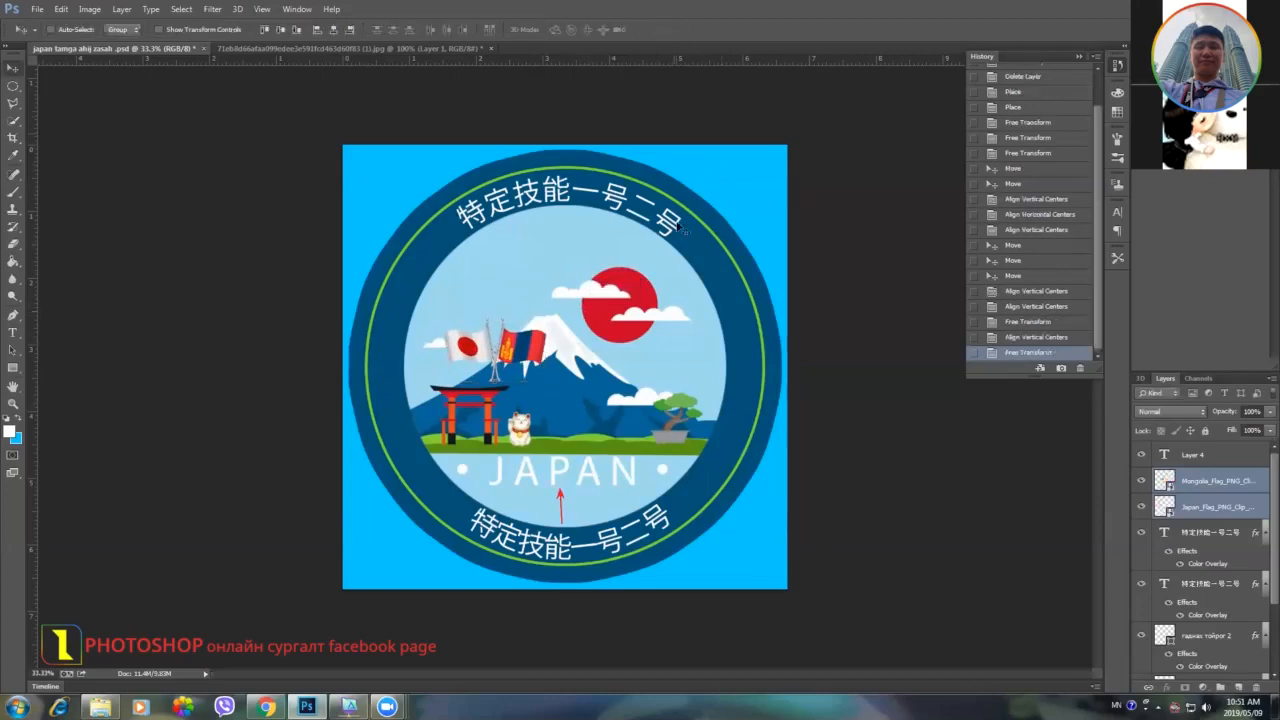
drag(490, 345, 561, 478)
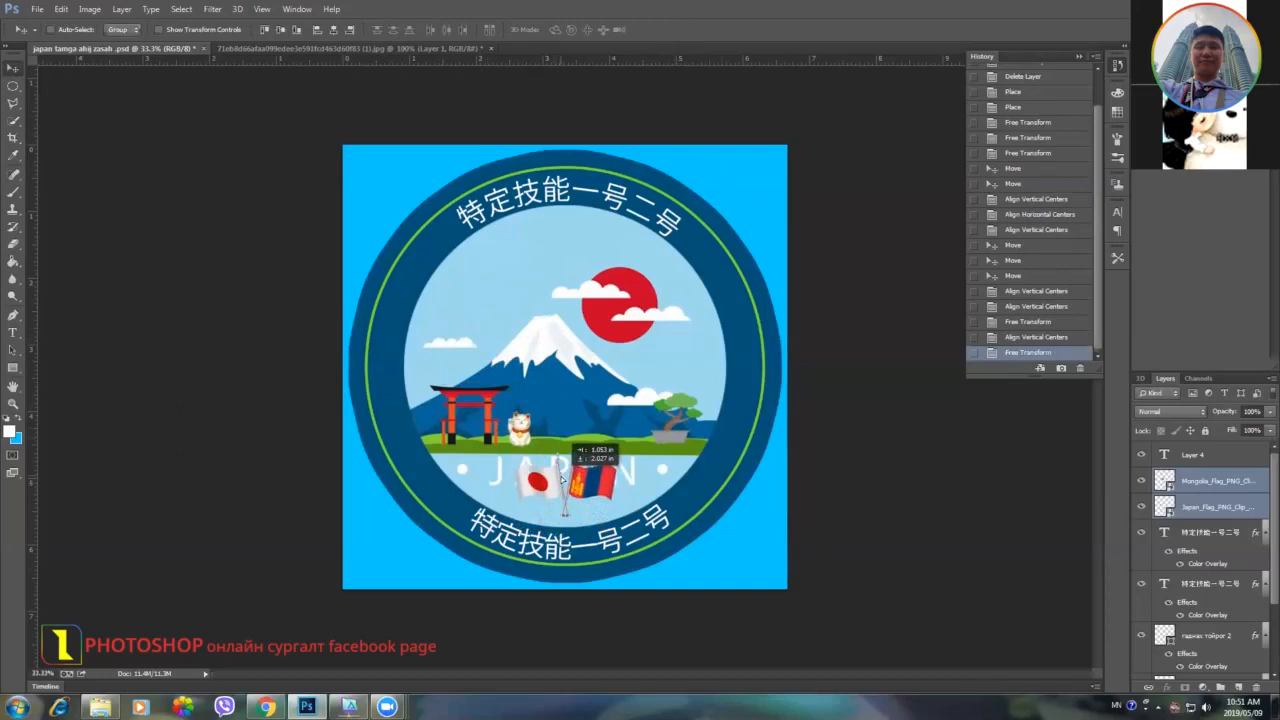
drag(562, 478, 562, 478)
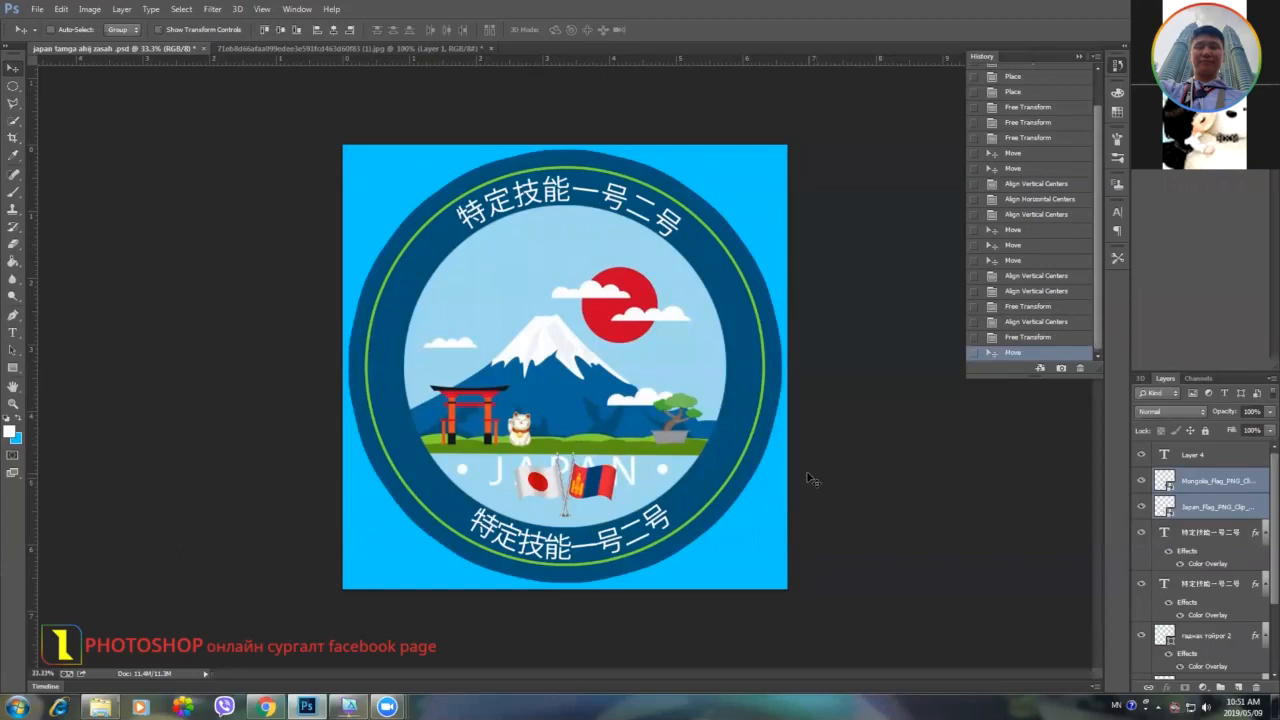
Enlarge both flags to about 161% and nudge them slightly upward so the pole bases clear the lower Japanese lettering.
key(ctrl+t)
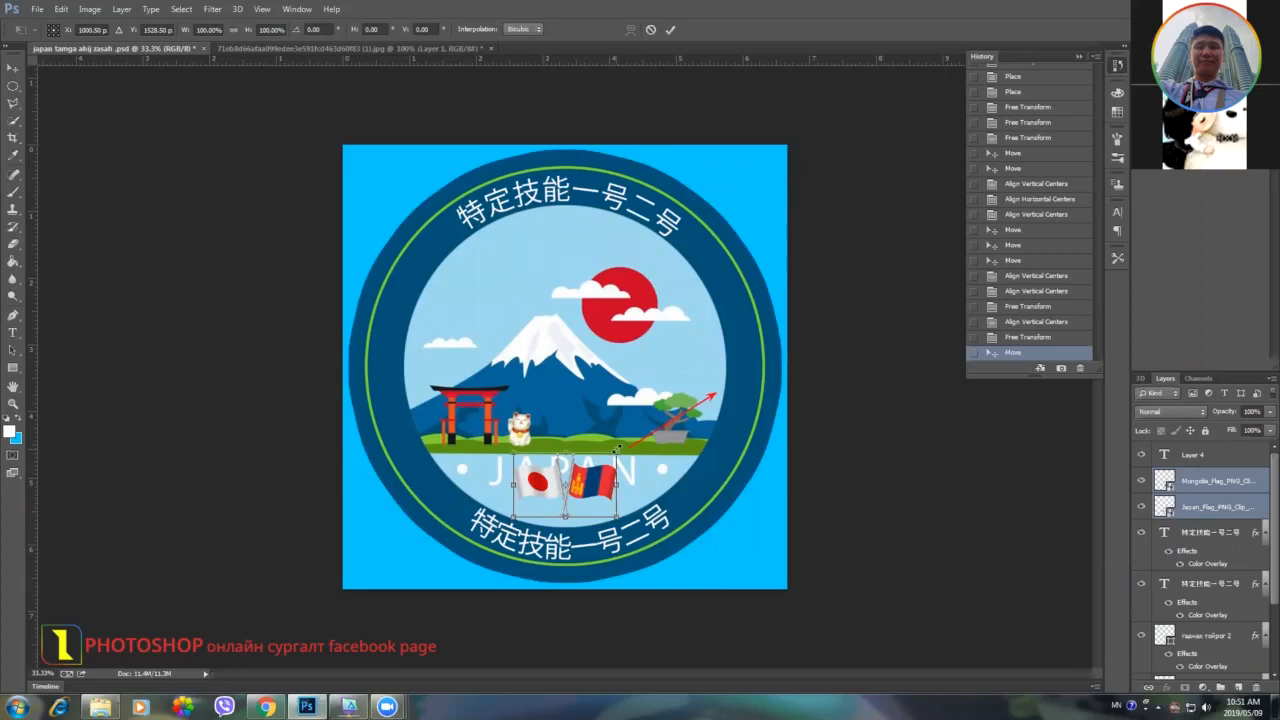
drag(624, 443, 647, 431)
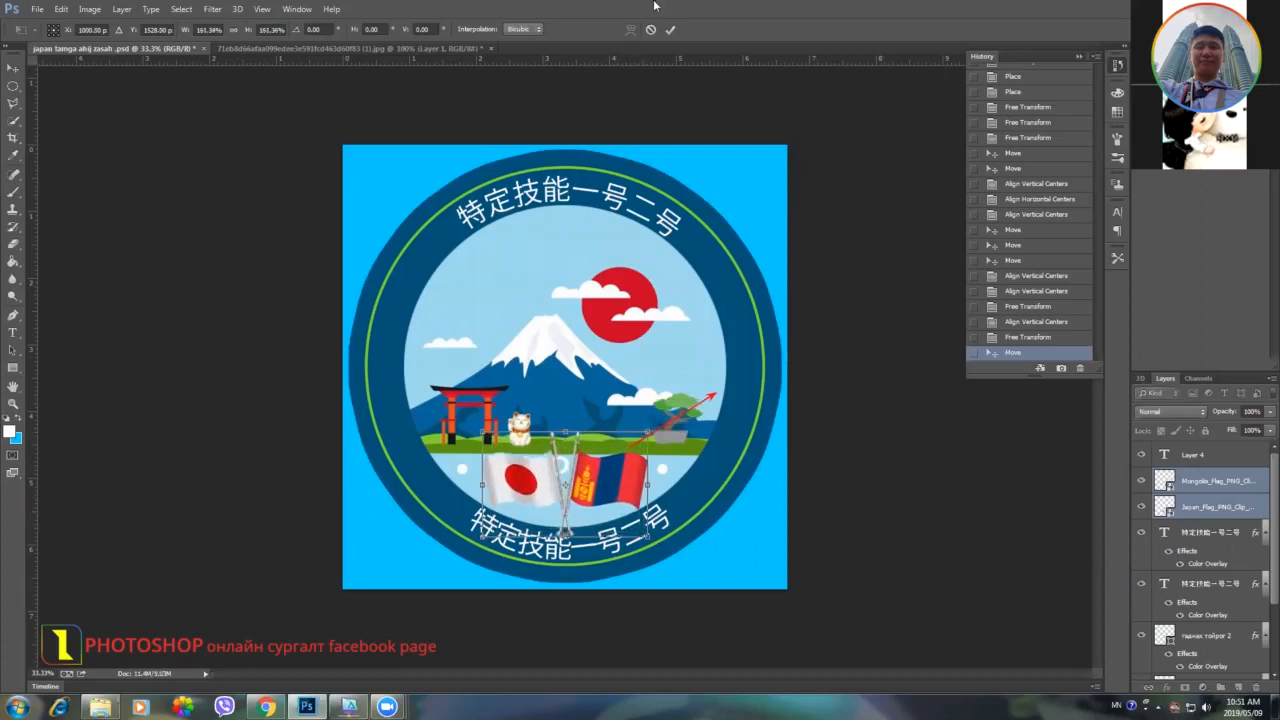
click(670, 30)
drag(566, 494, 568, 482)
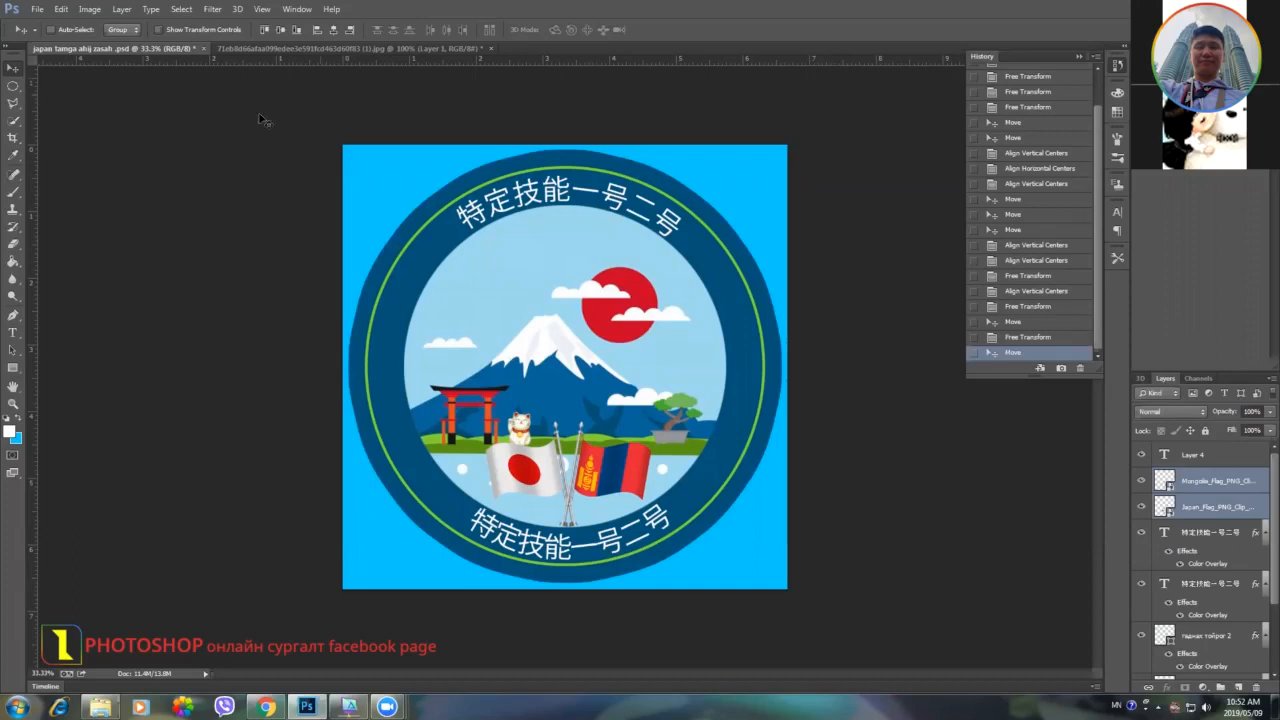
Add the text "Ажлын шинэ визээр японд ажилуулна" in the sky area above the mountain.
click(13, 333)
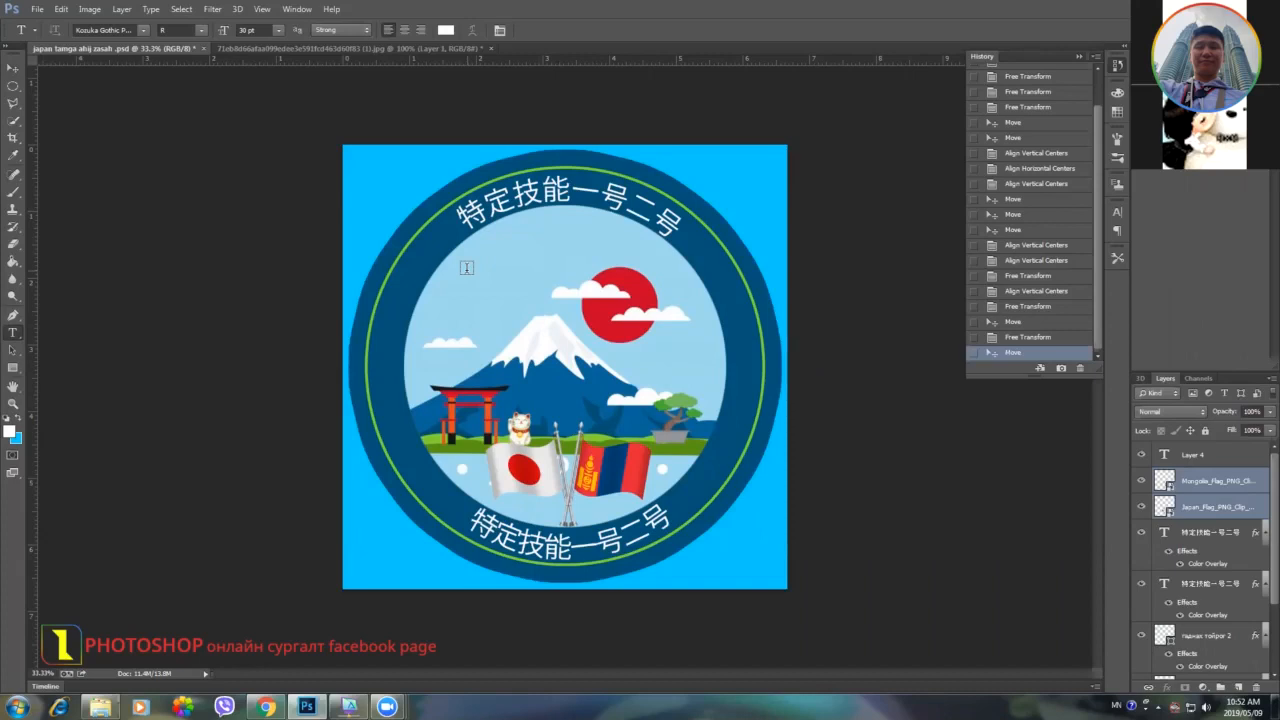
click(466, 267)
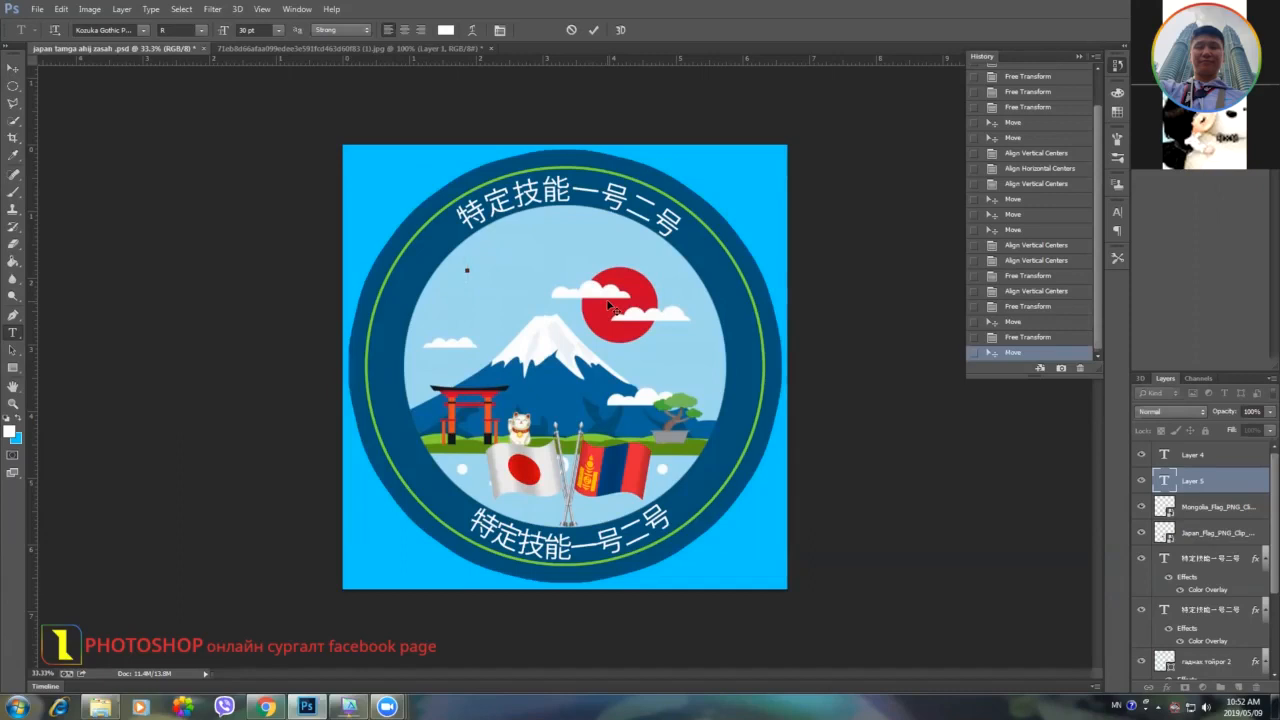
text(Aжлы )
text(н)
text(шинэ)
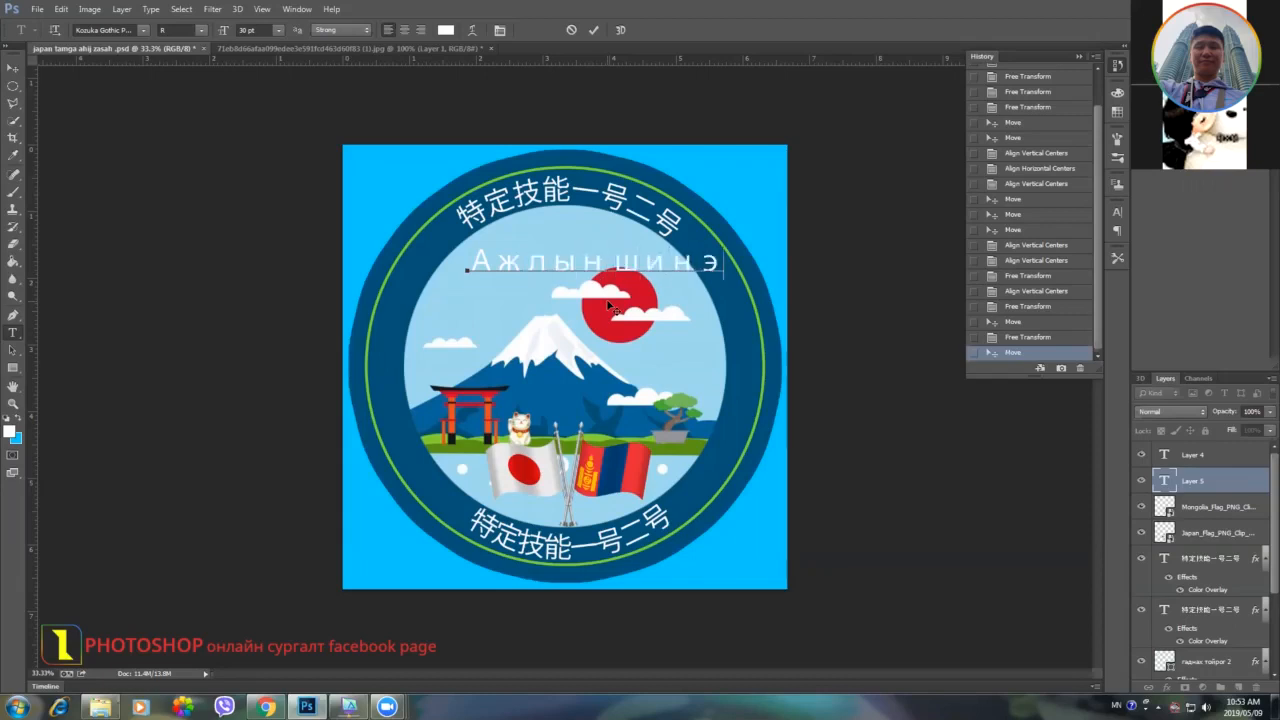
text( ви)
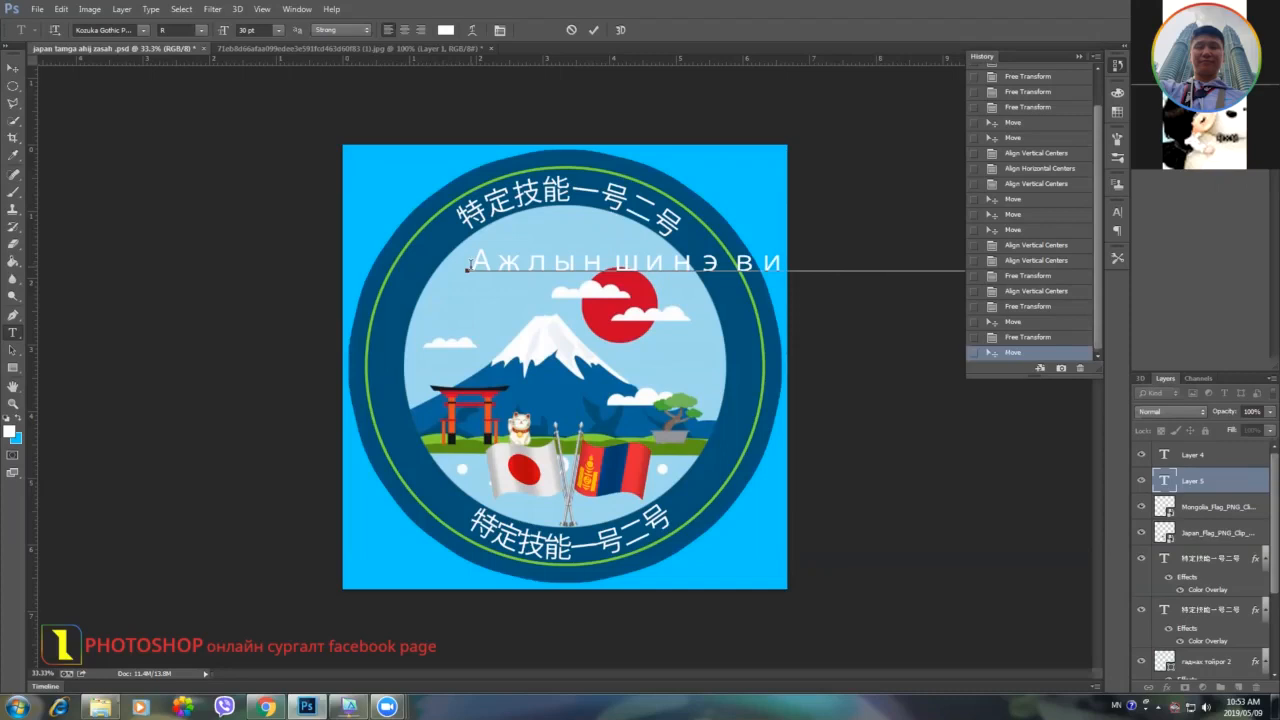
click(593, 30)
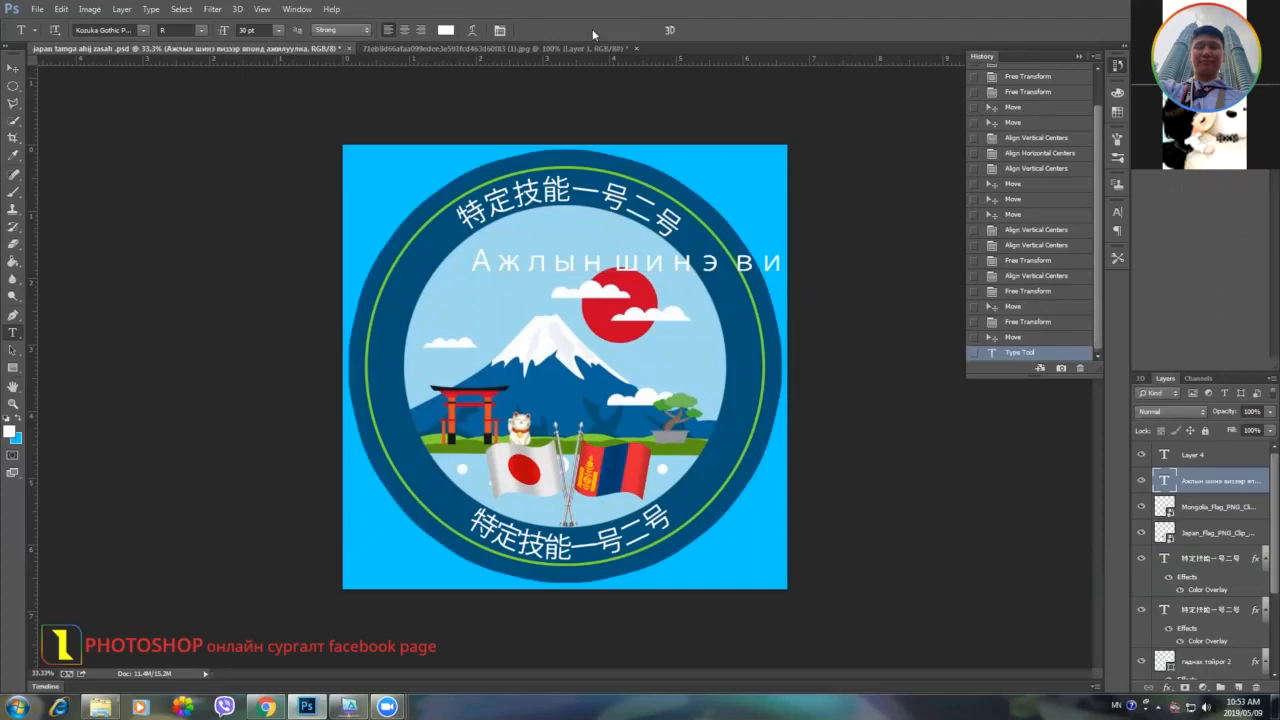
Set the new Mongolian text to 12 pt and shift it about 0.5 in left across the upper sky.
click(280, 32)
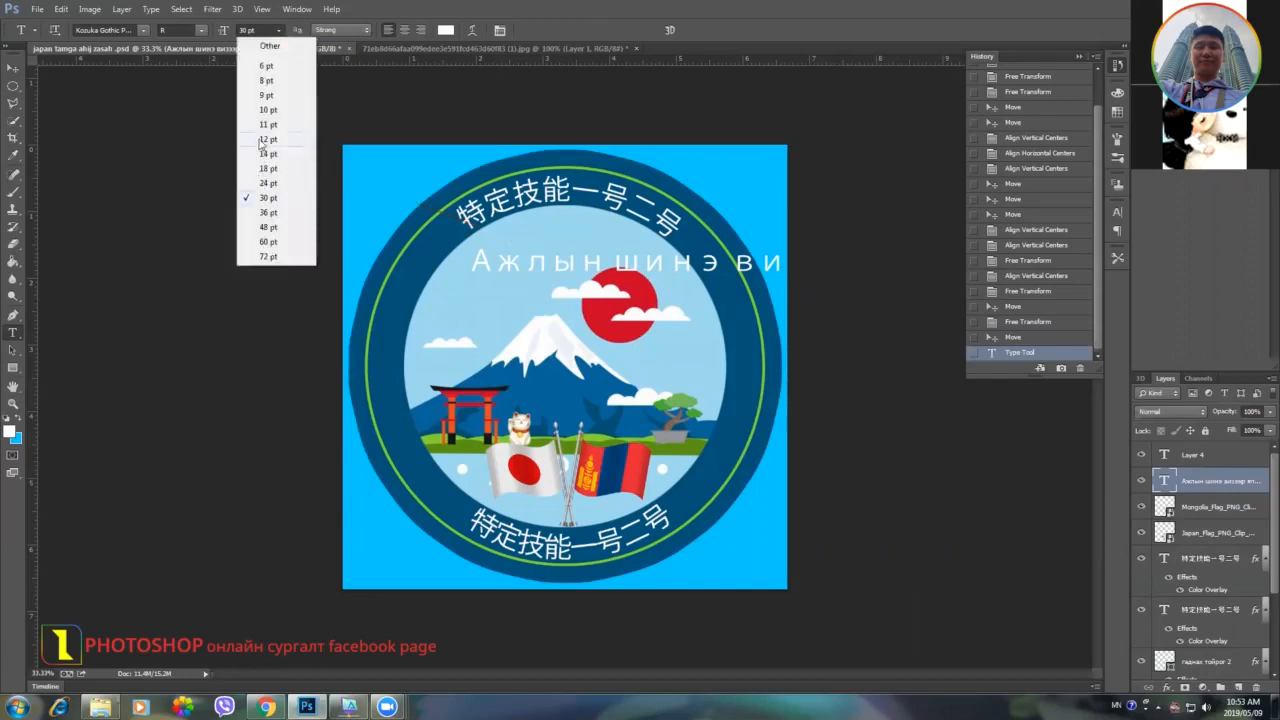
click(267, 139)
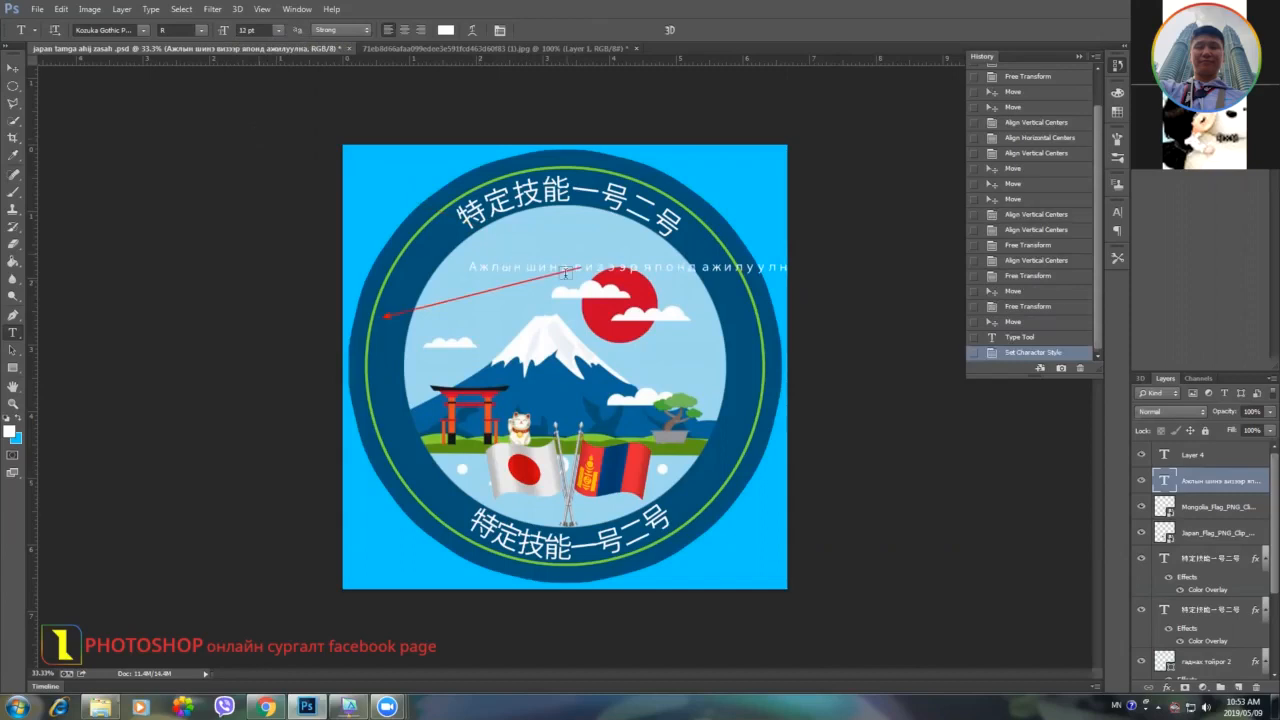
click(13, 68)
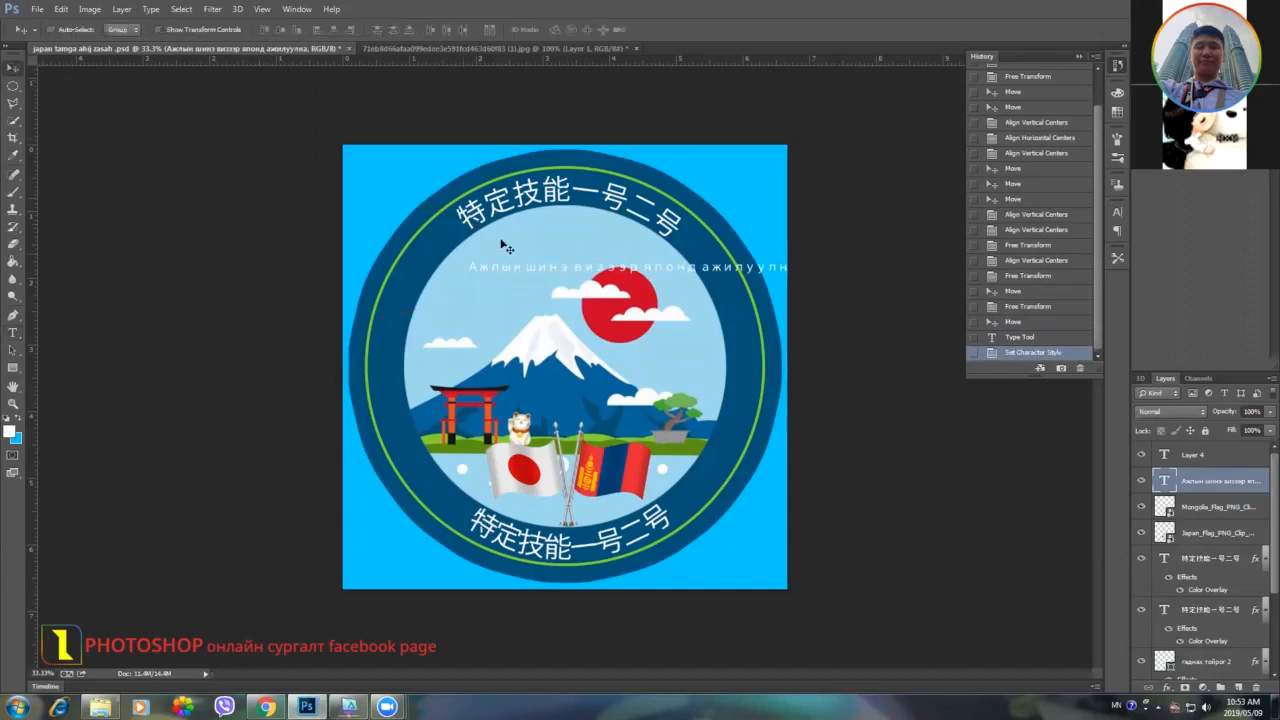
drag(537, 268, 478, 268)
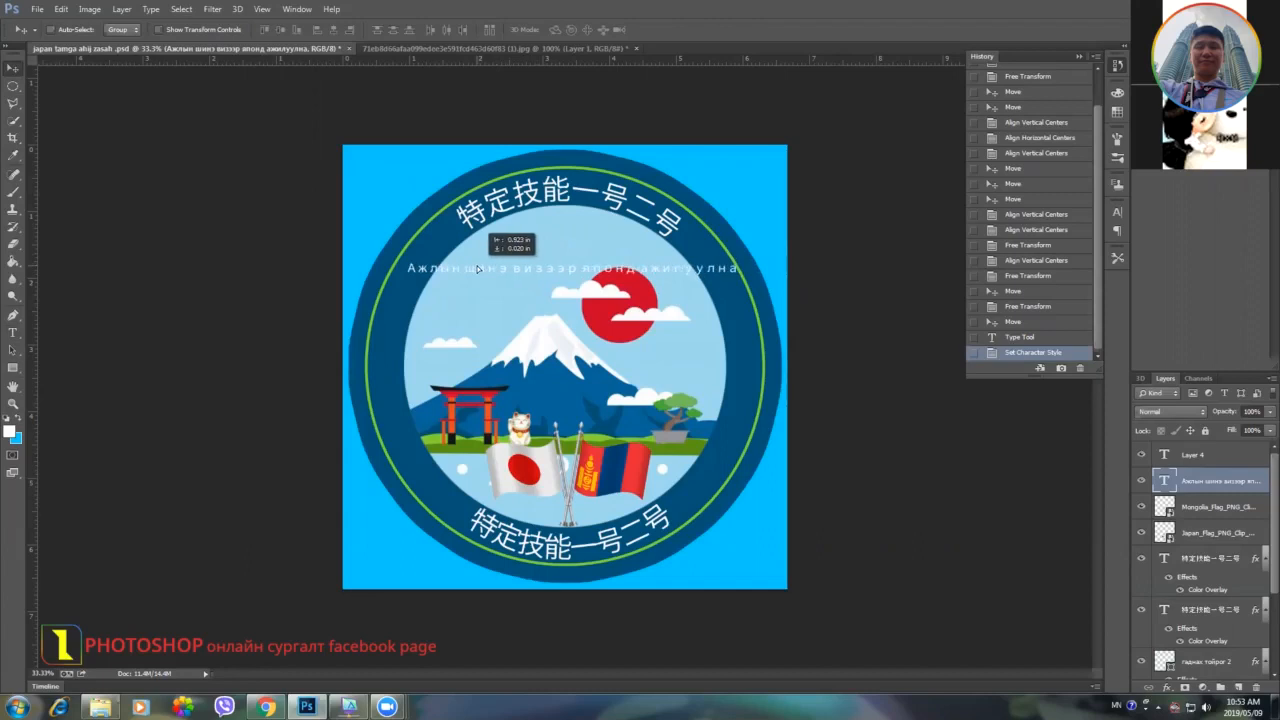
drag(479, 268, 475, 261)
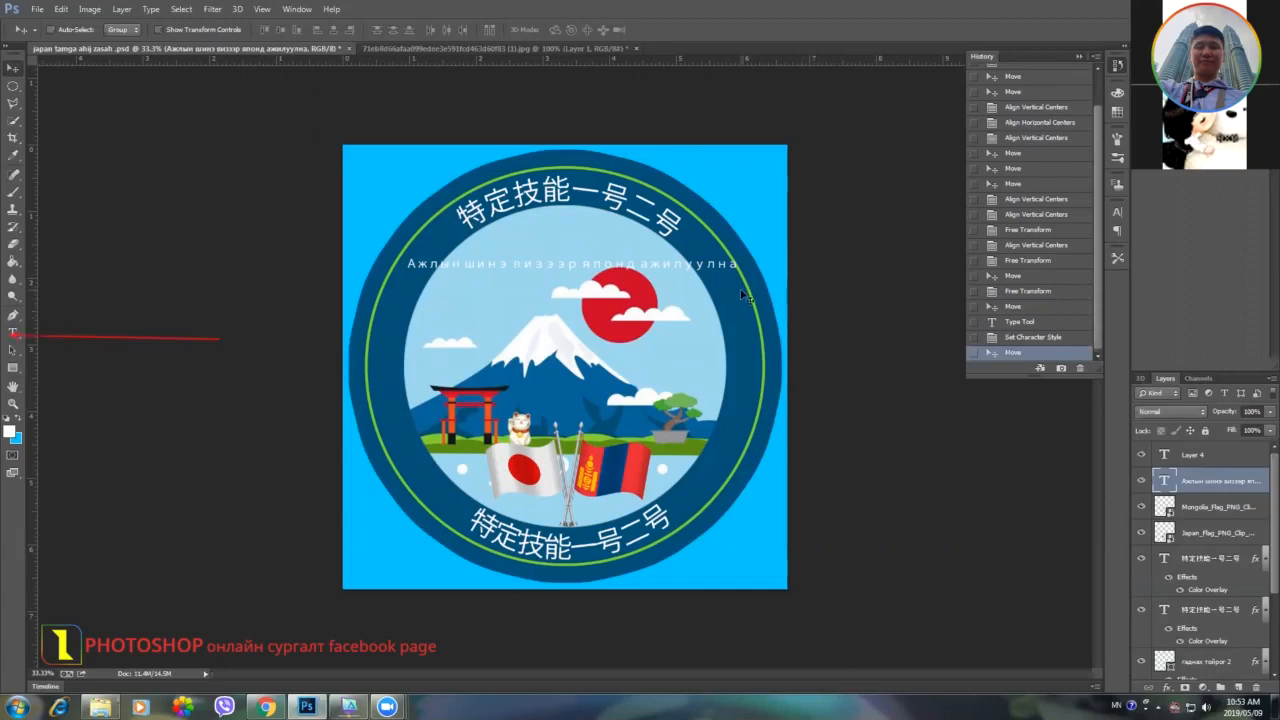
click(13, 332)
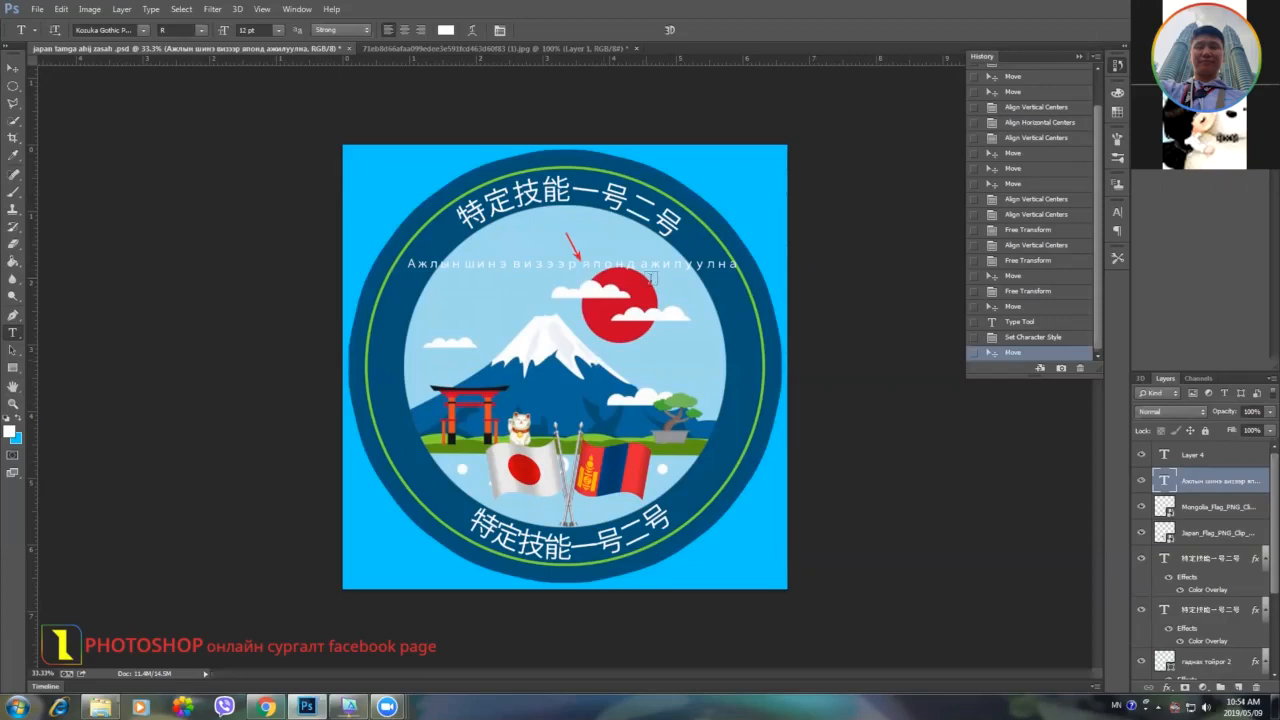
click(580, 263)
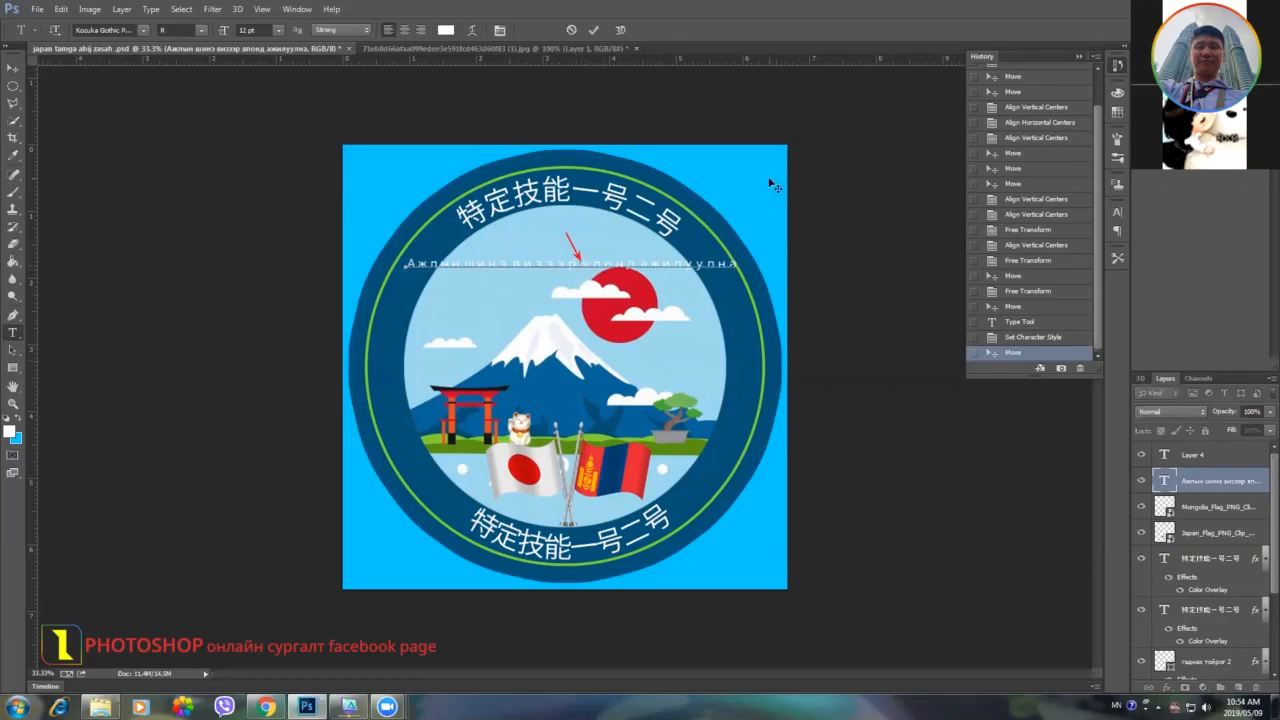
key(Return)
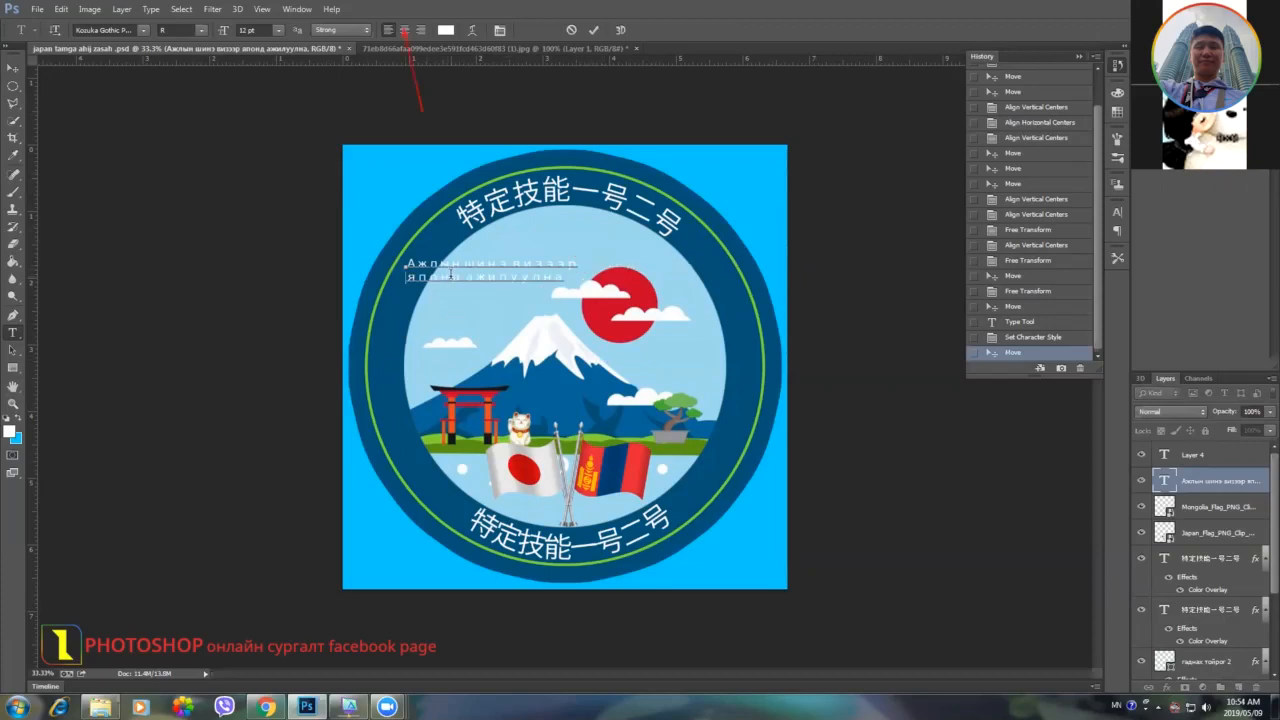
click(404, 30)
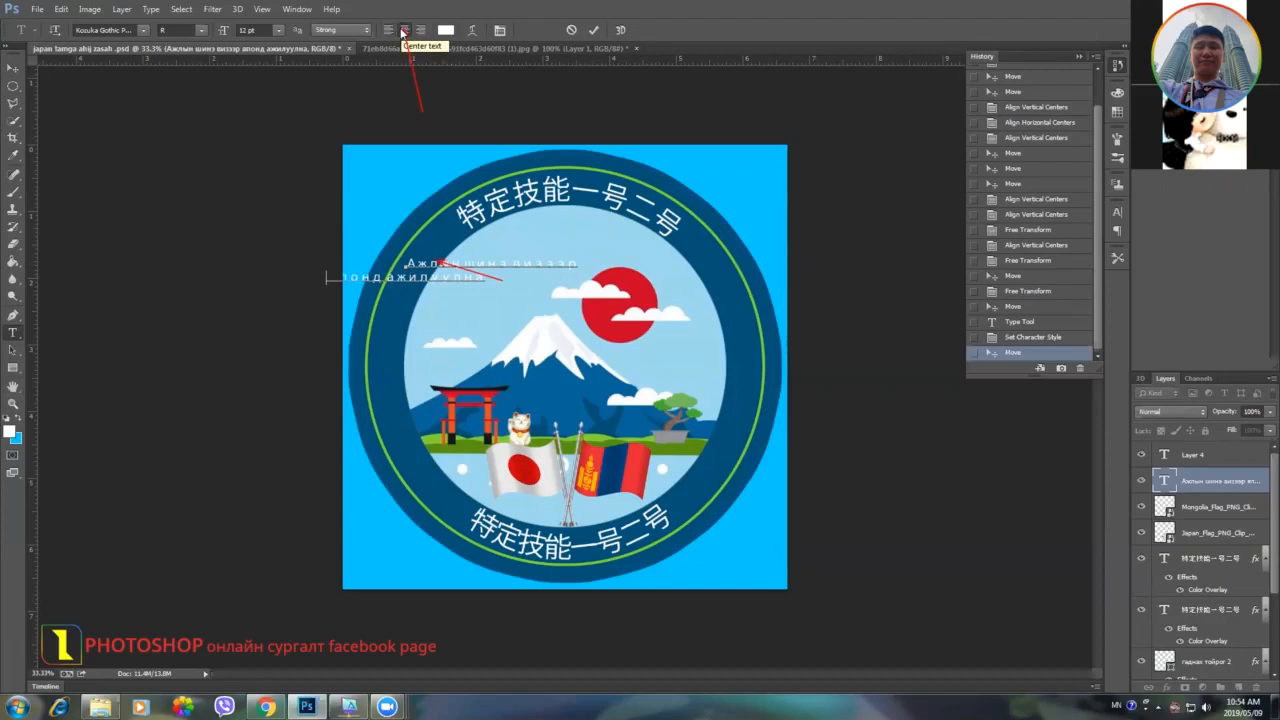
click(404, 31)
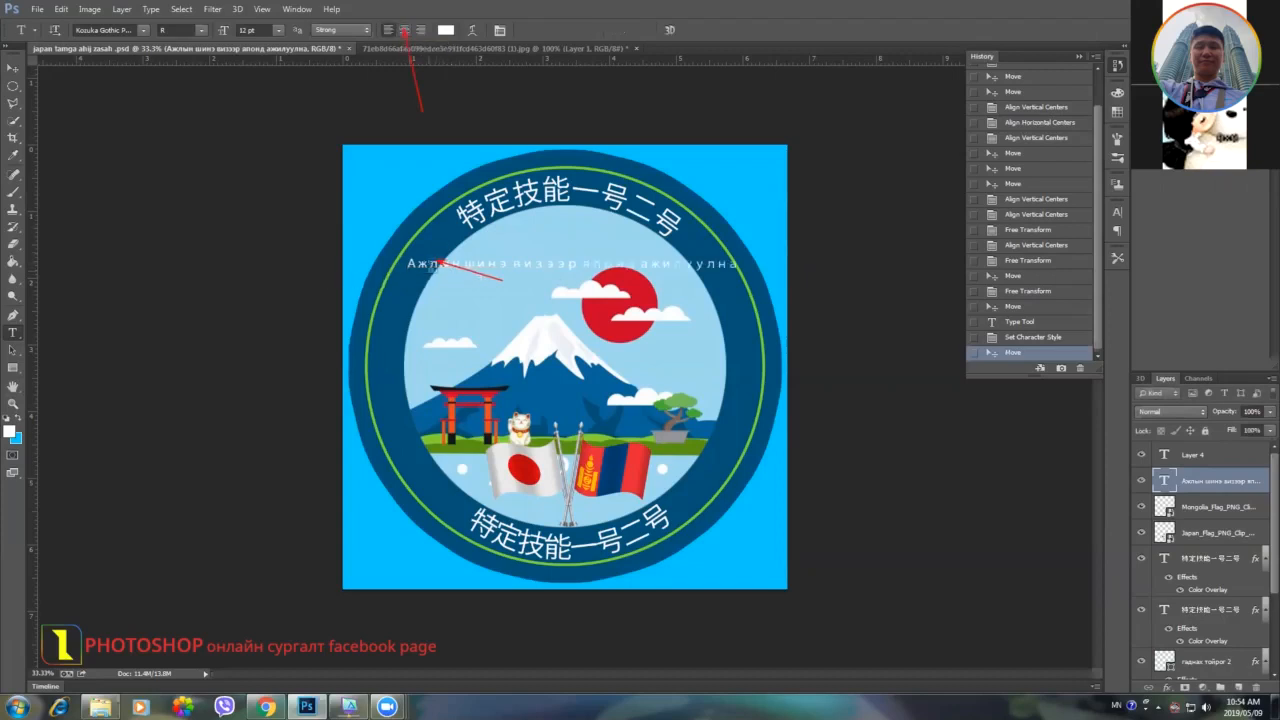
key(Return)
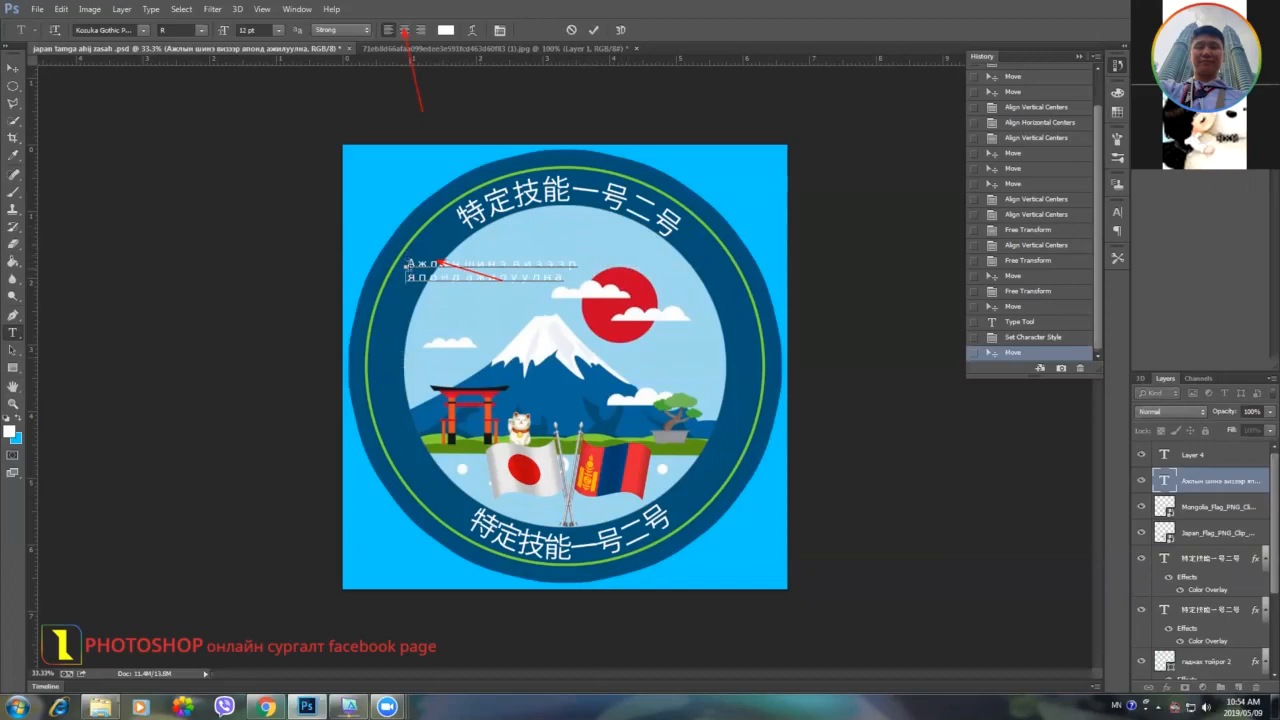
drag(406, 263, 597, 288)
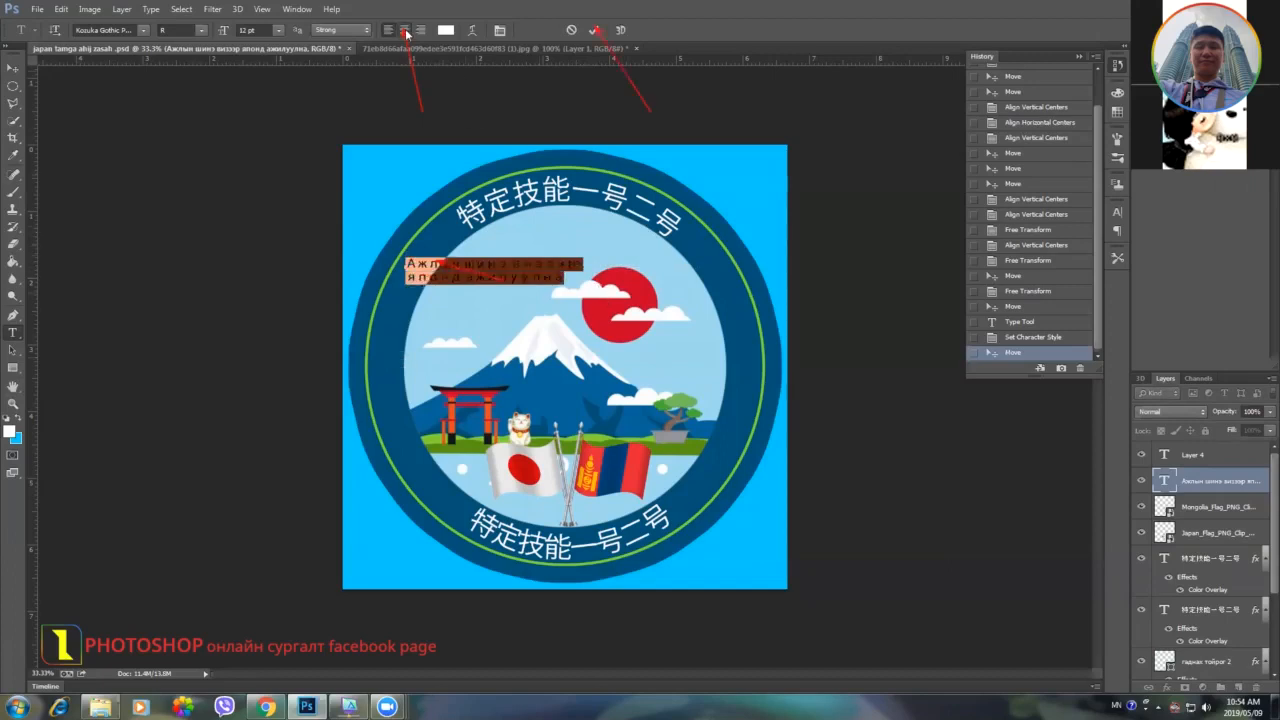
click(406, 31)
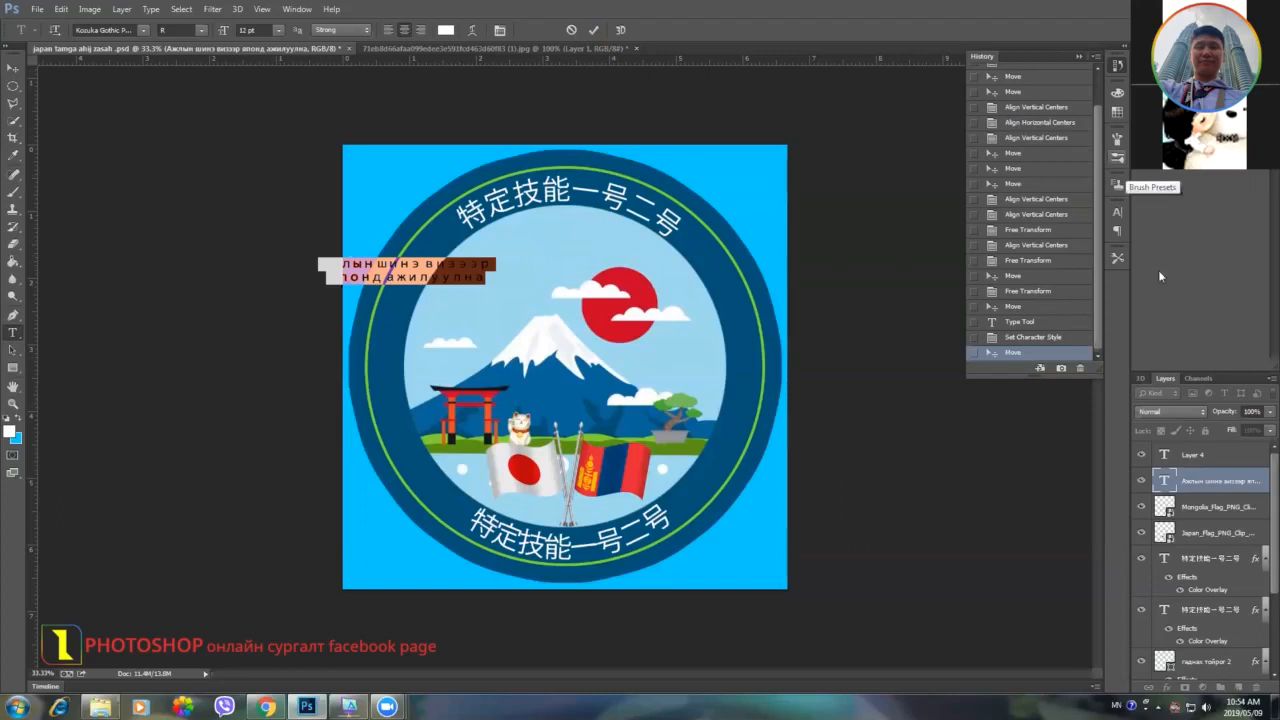
text(ид)
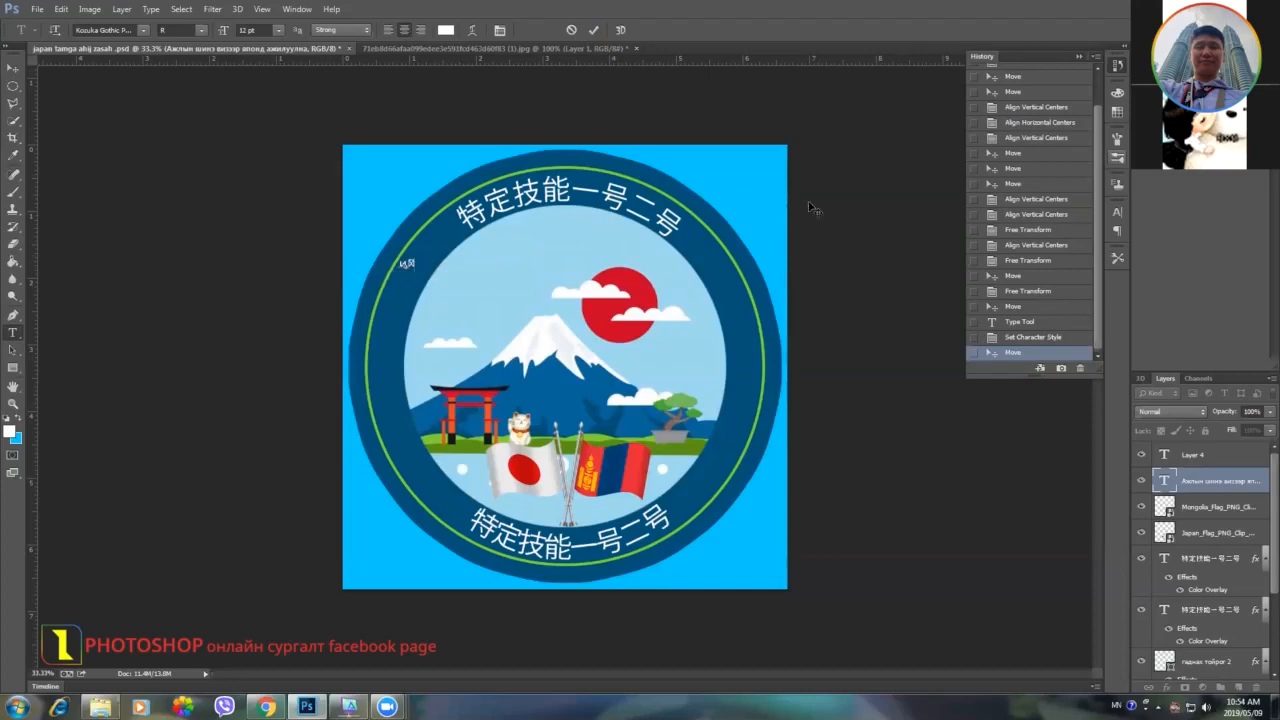
click(570, 31)
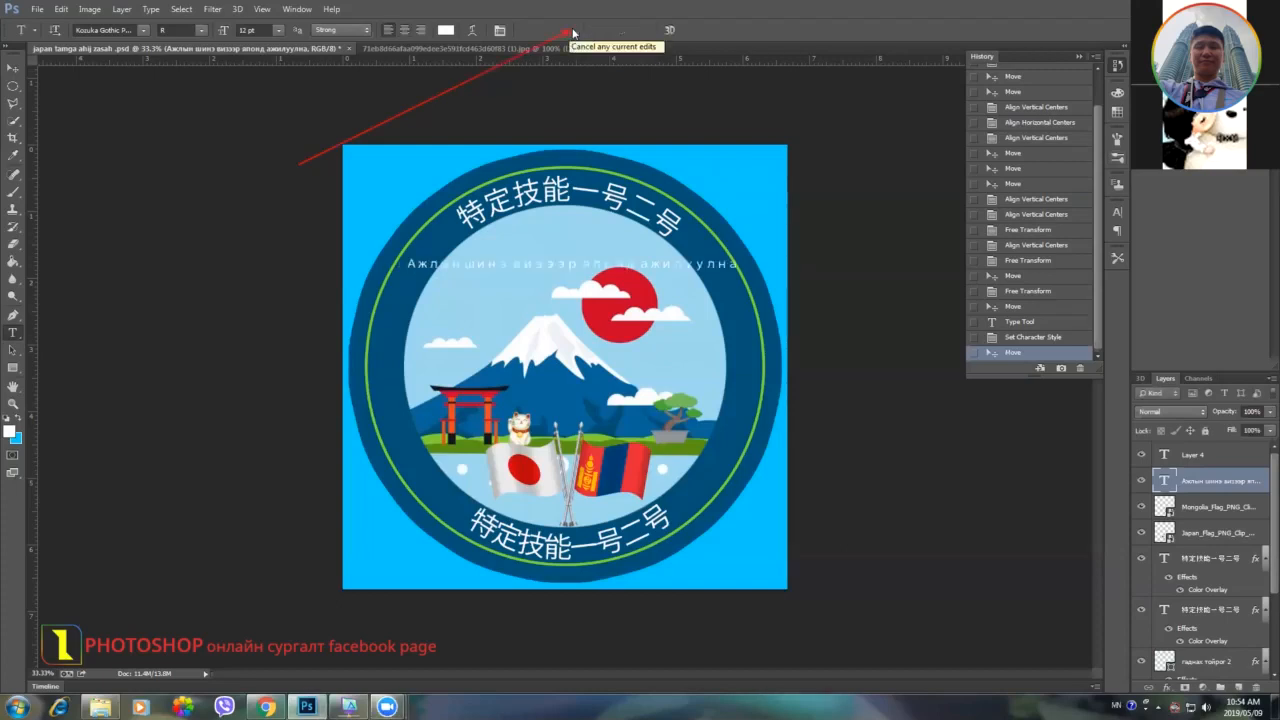
Break the Mongolian text into two lines before "японд" and centre-align it.
click(575, 262)
key(Return)
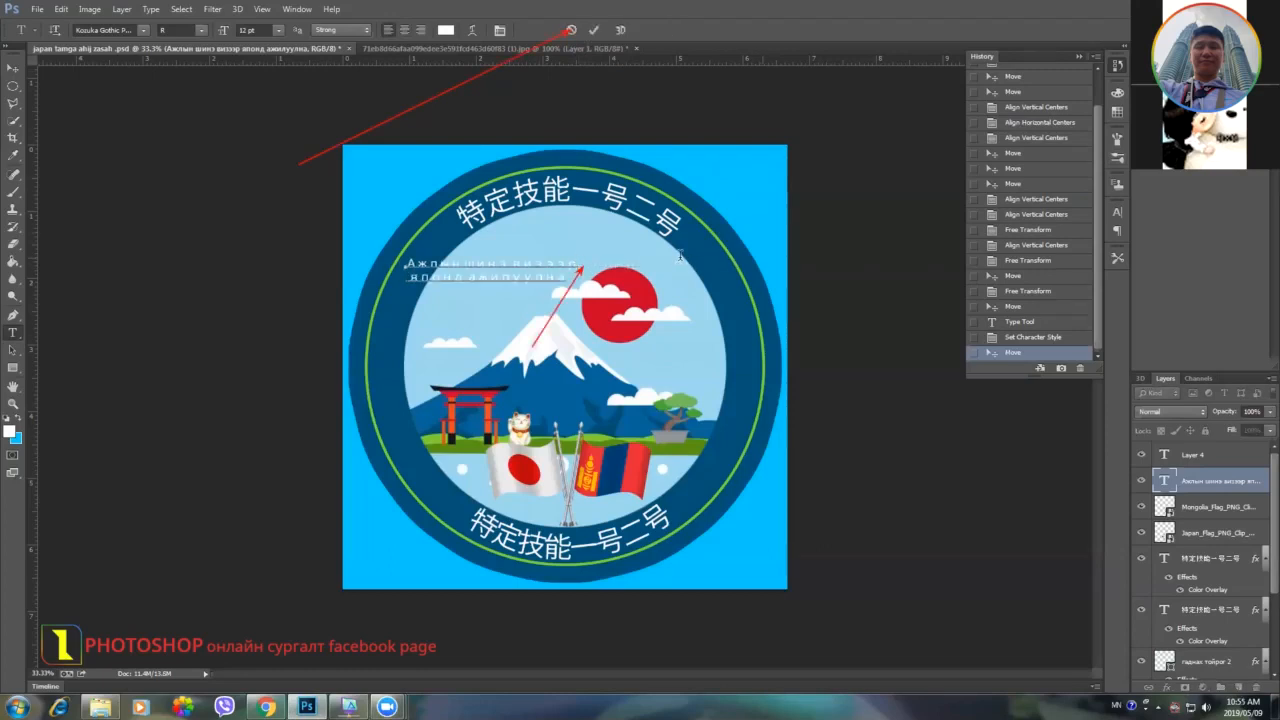
click(592, 31)
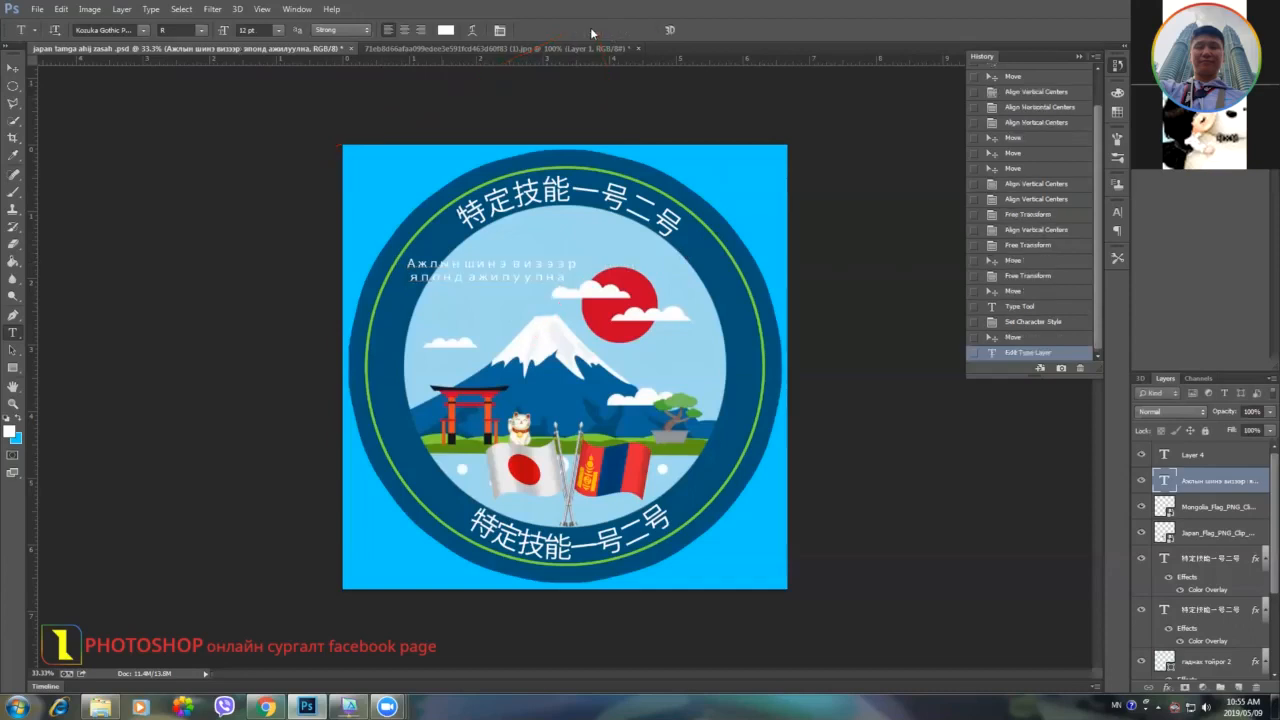
click(401, 30)
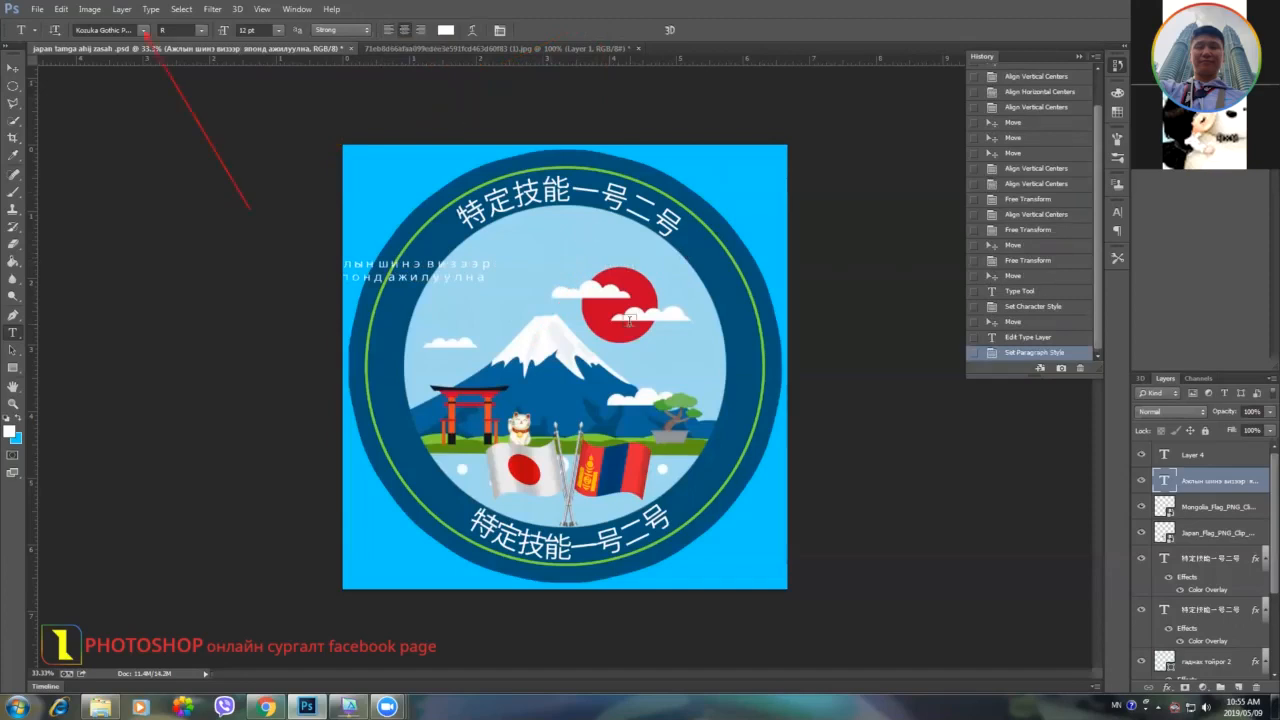
Change the Mongolian text's font to AGAvantGarde Mon and move it to the top centre of the sky, below the upper Japanese lettering.
click(144, 31)
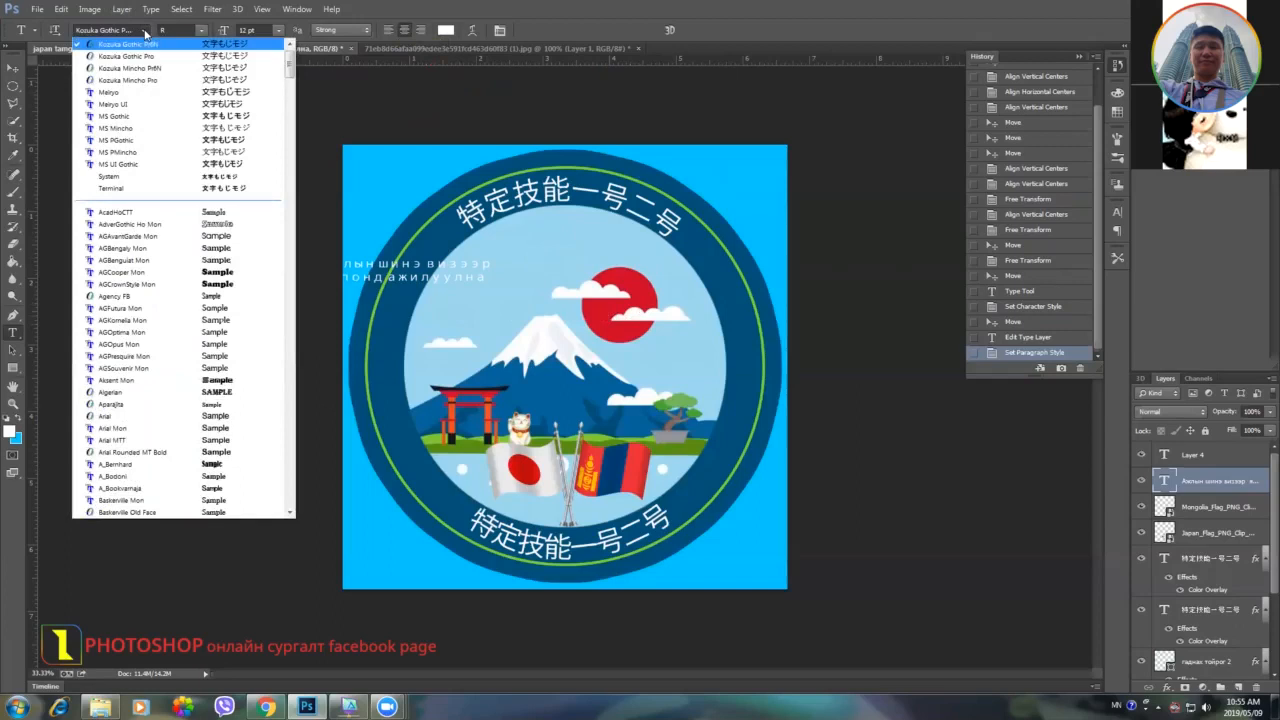
click(186, 237)
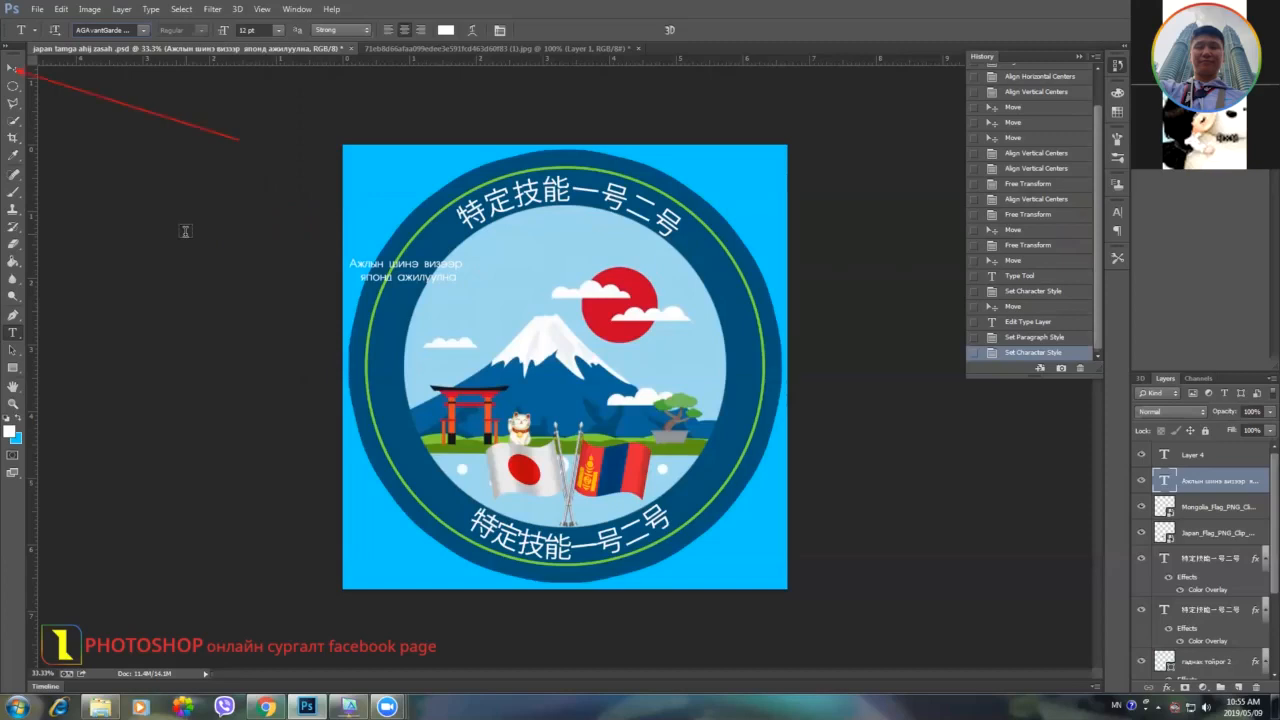
click(11, 67)
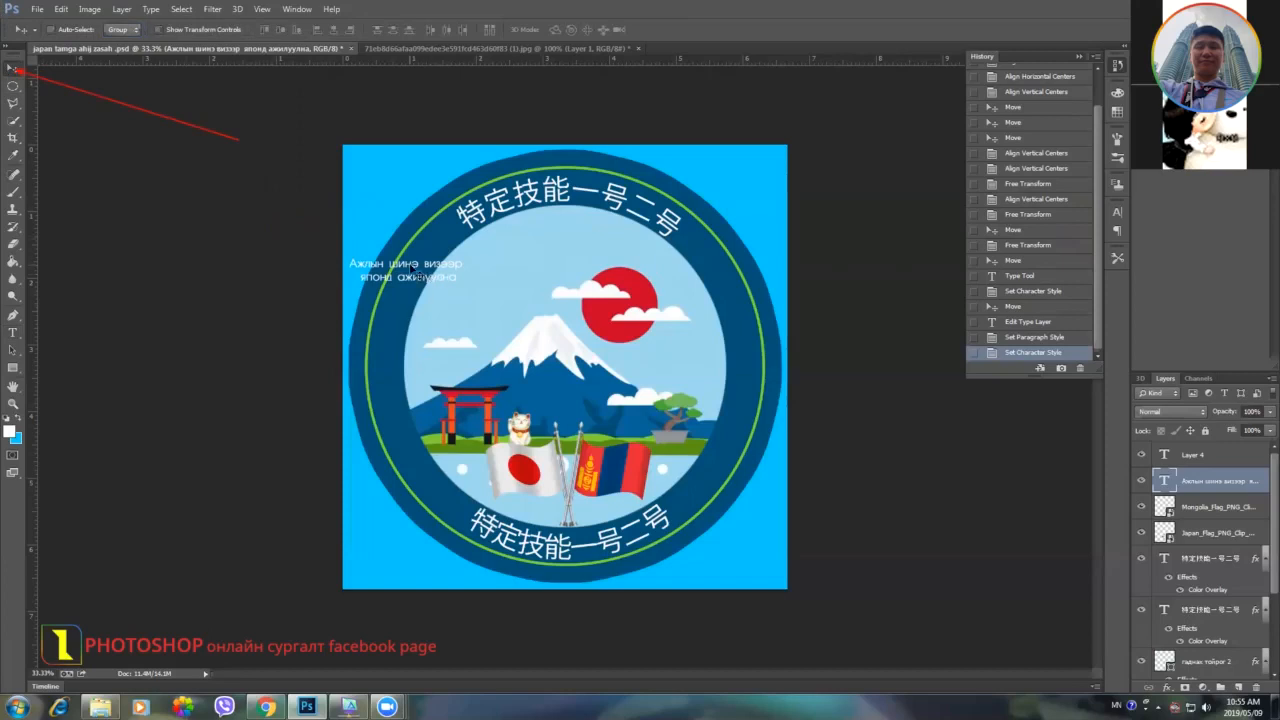
drag(411, 267, 557, 242)
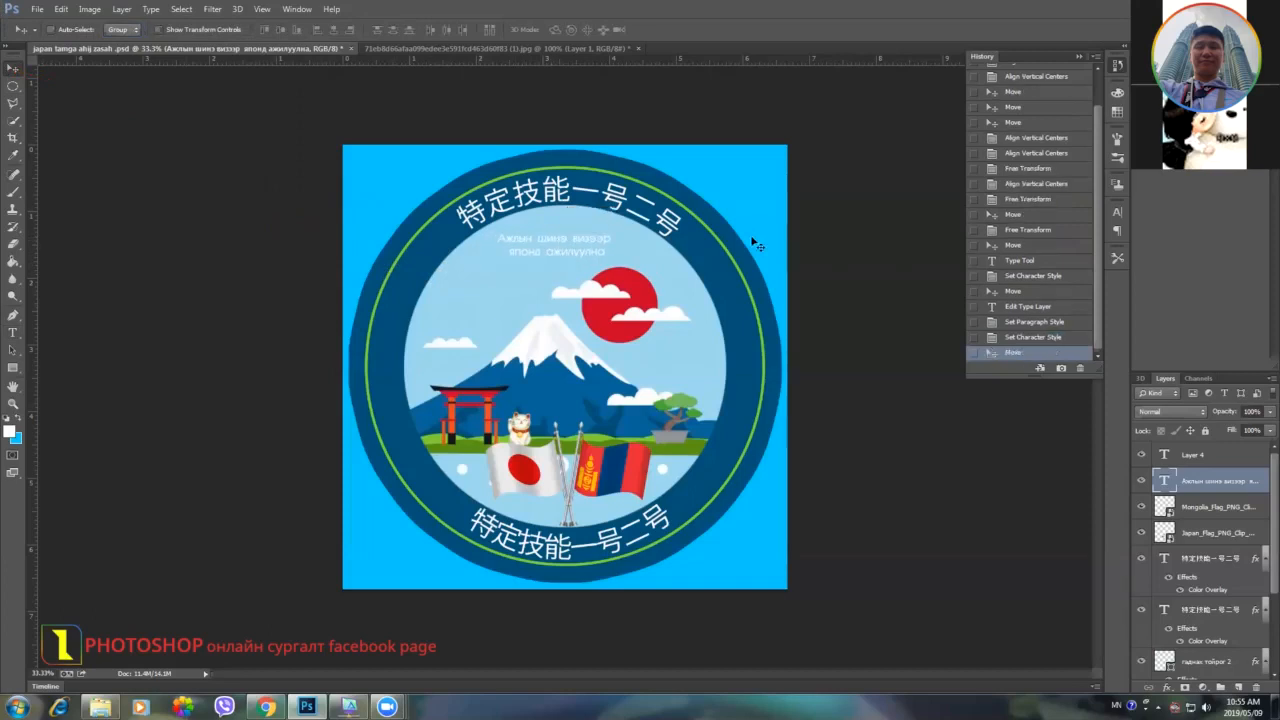
Move the Mongolian slogan beside the red sun and place both flag layers beneath the badge artwork, just above the дотор тойрог layer.
drag(576, 251, 516, 282)
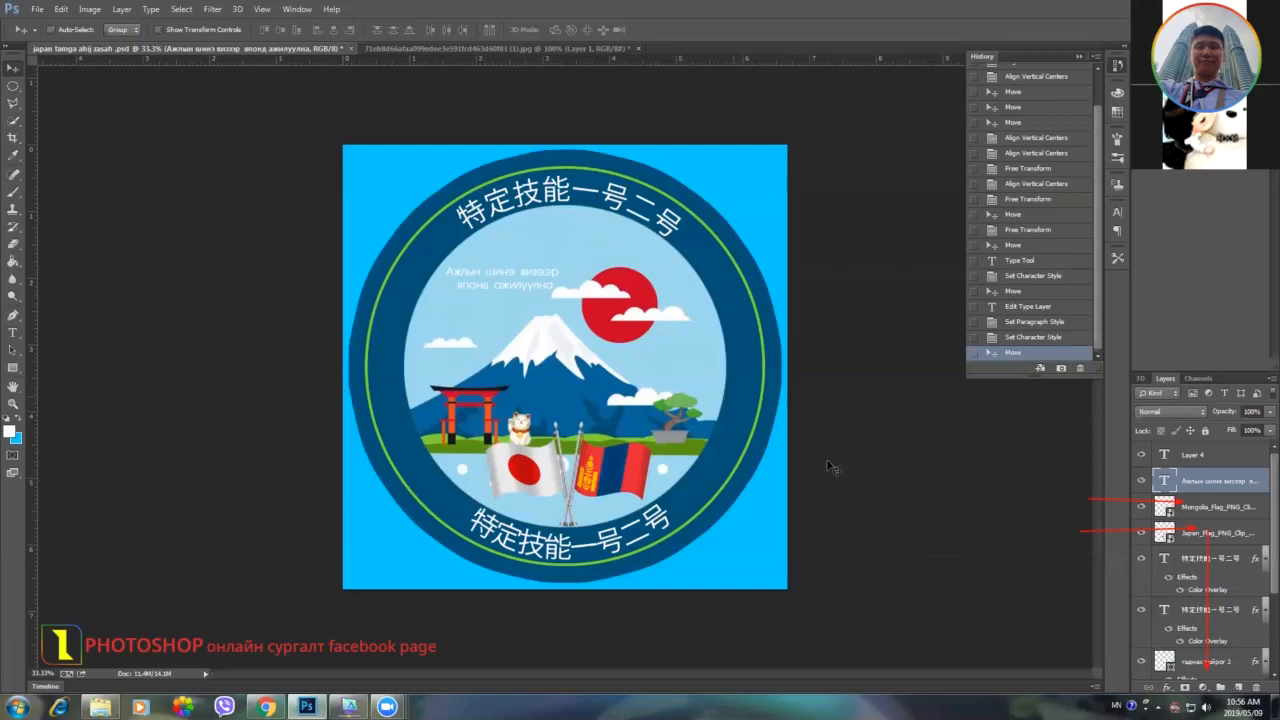
click(1211, 510)
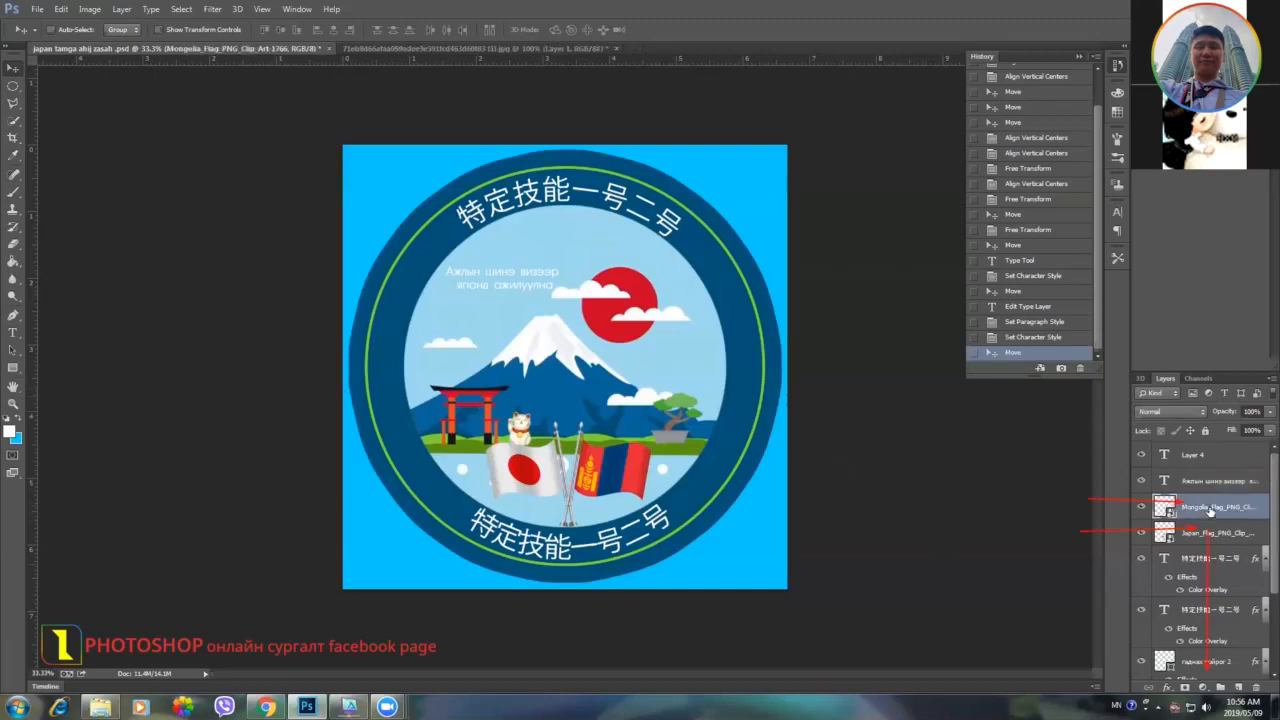
shift+click(1209, 535)
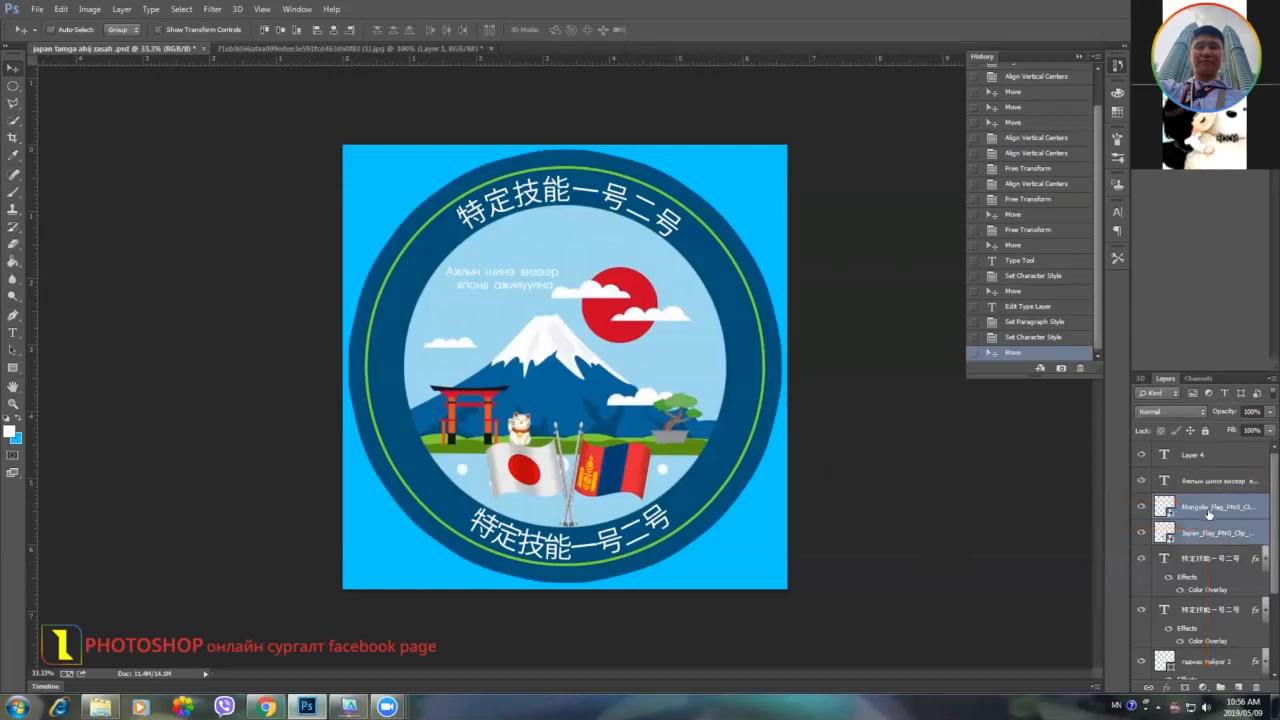
mouse_move(1210, 515)
mouse_down()
mouse_move(1217, 687)
mouse_move(1201, 643)
mouse_up()
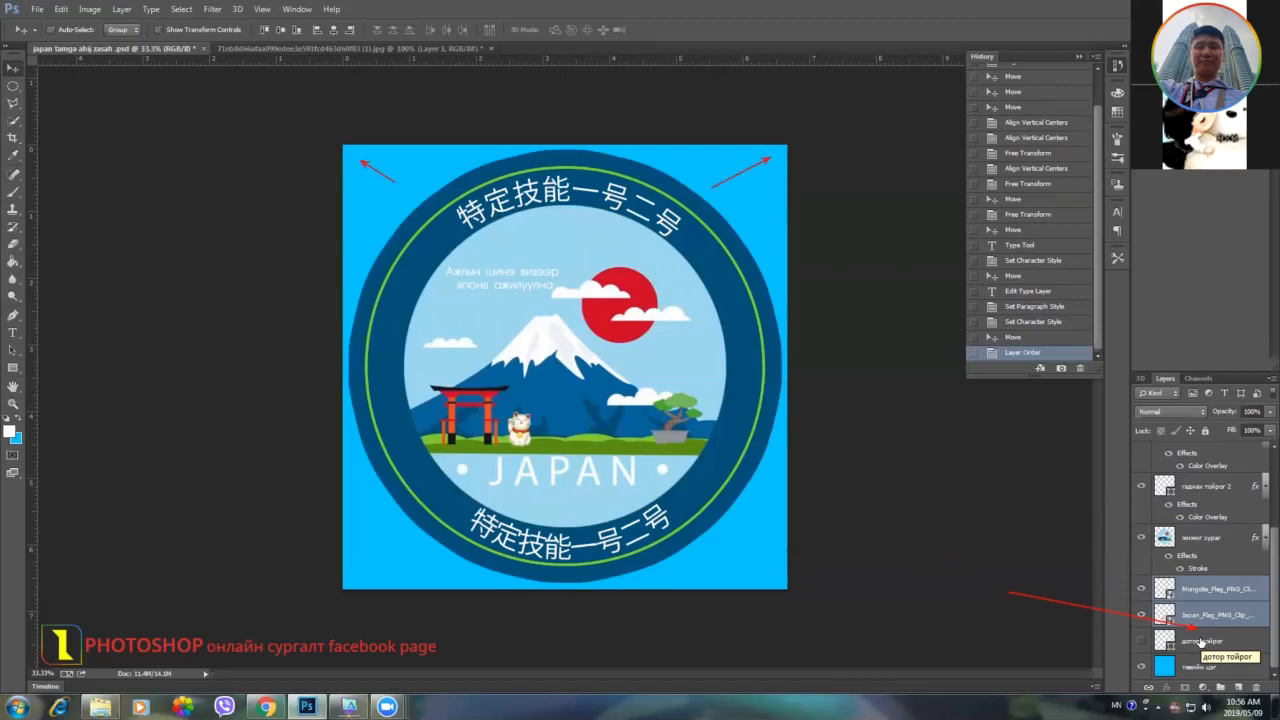
Scale both flags together to about 417% and move them up behind the upper half of the badge.
key(ctrl+t)
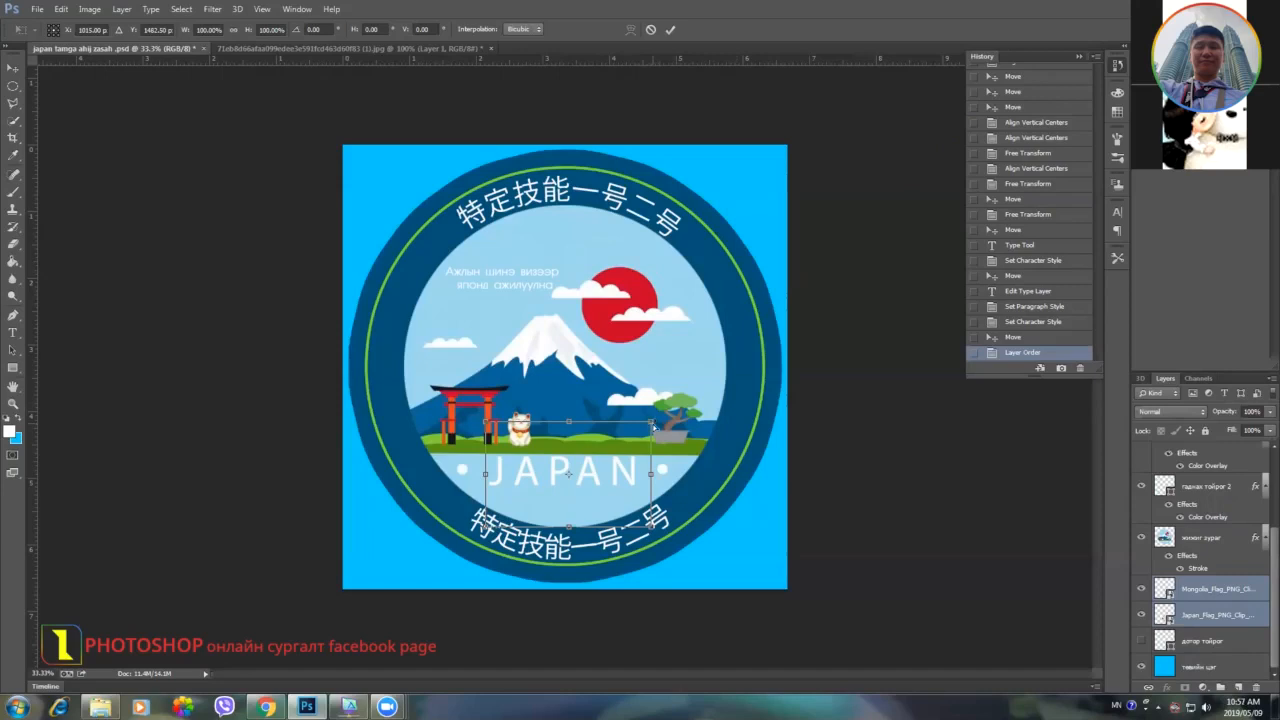
drag(652, 422, 777, 41)
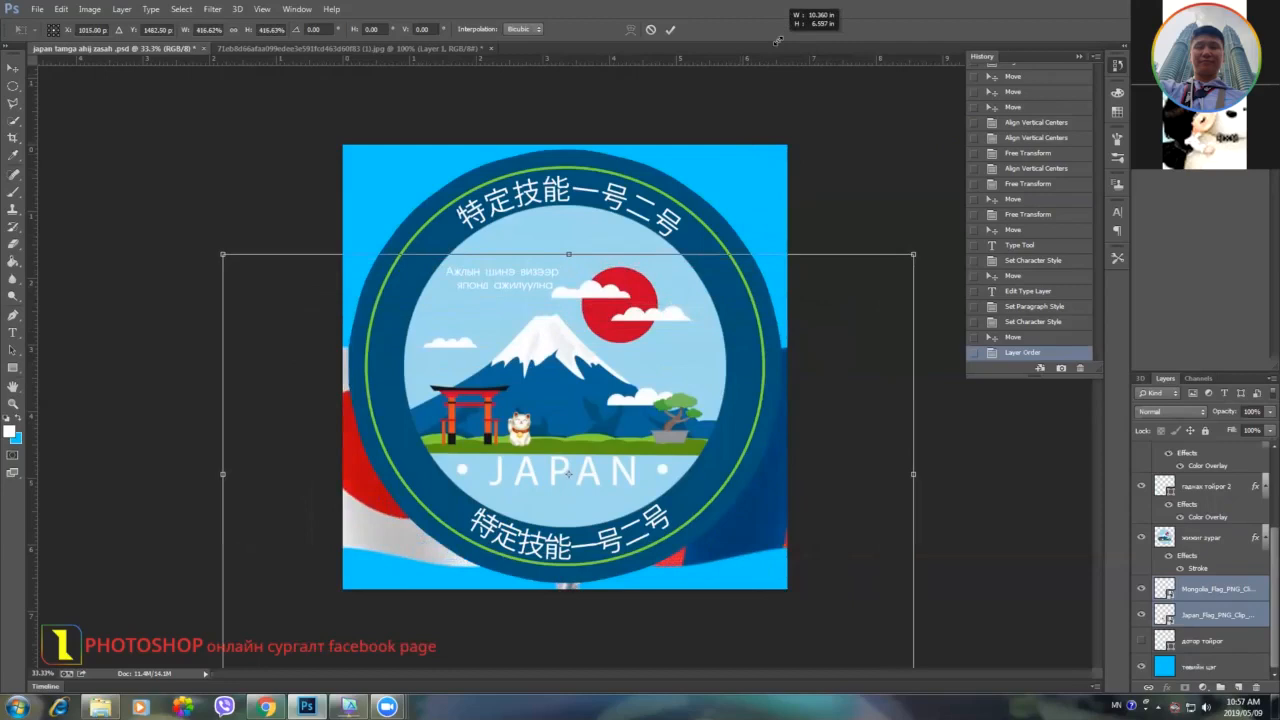
drag(777, 41, 777, 41)
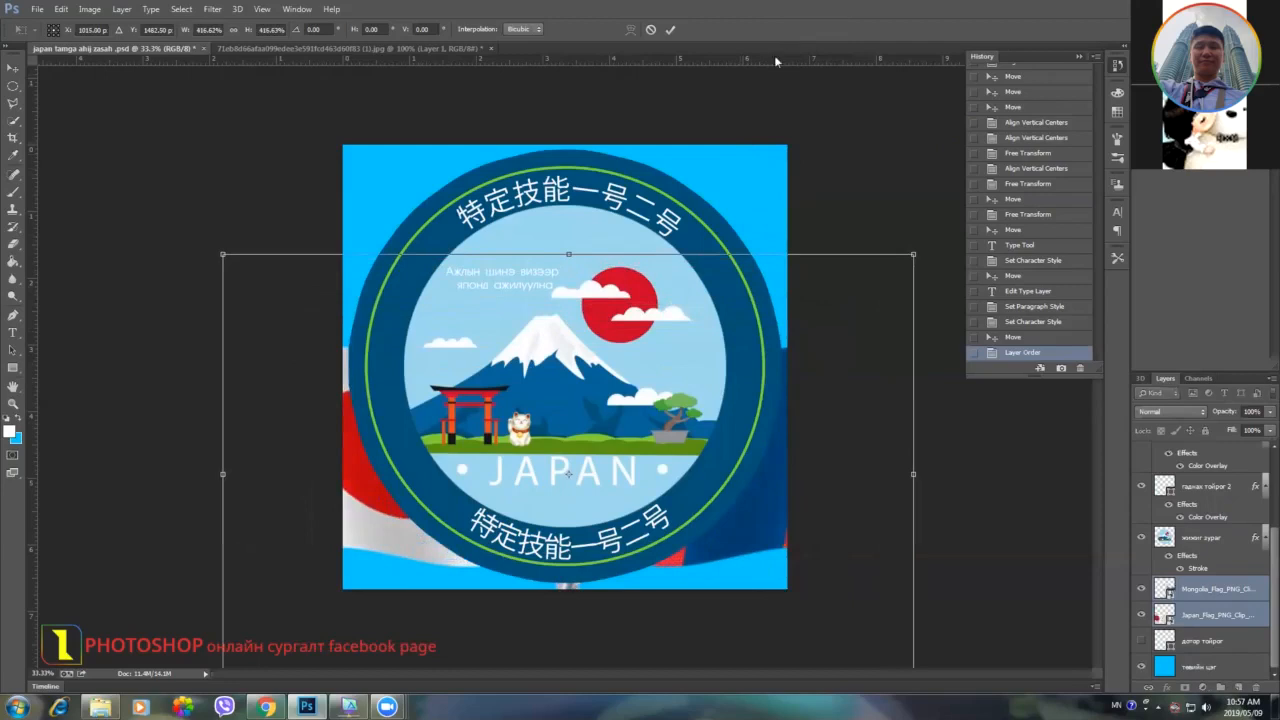
click(670, 29)
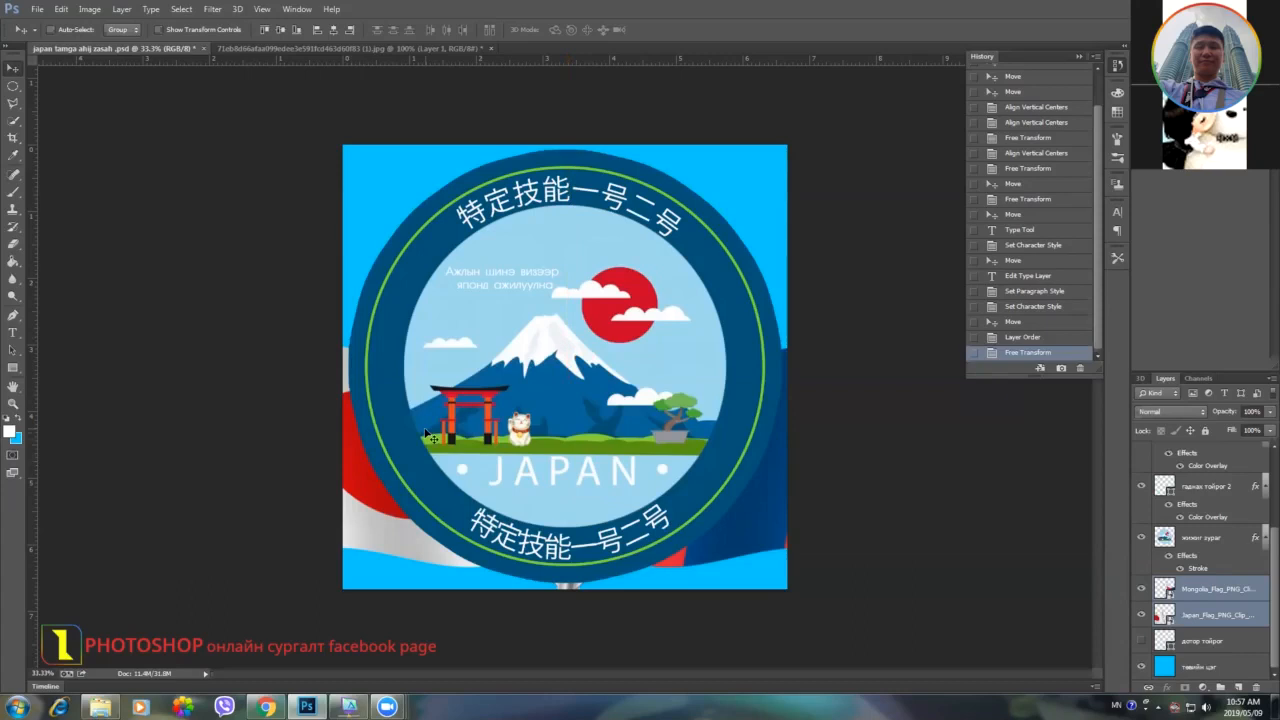
drag(537, 395, 542, 225)
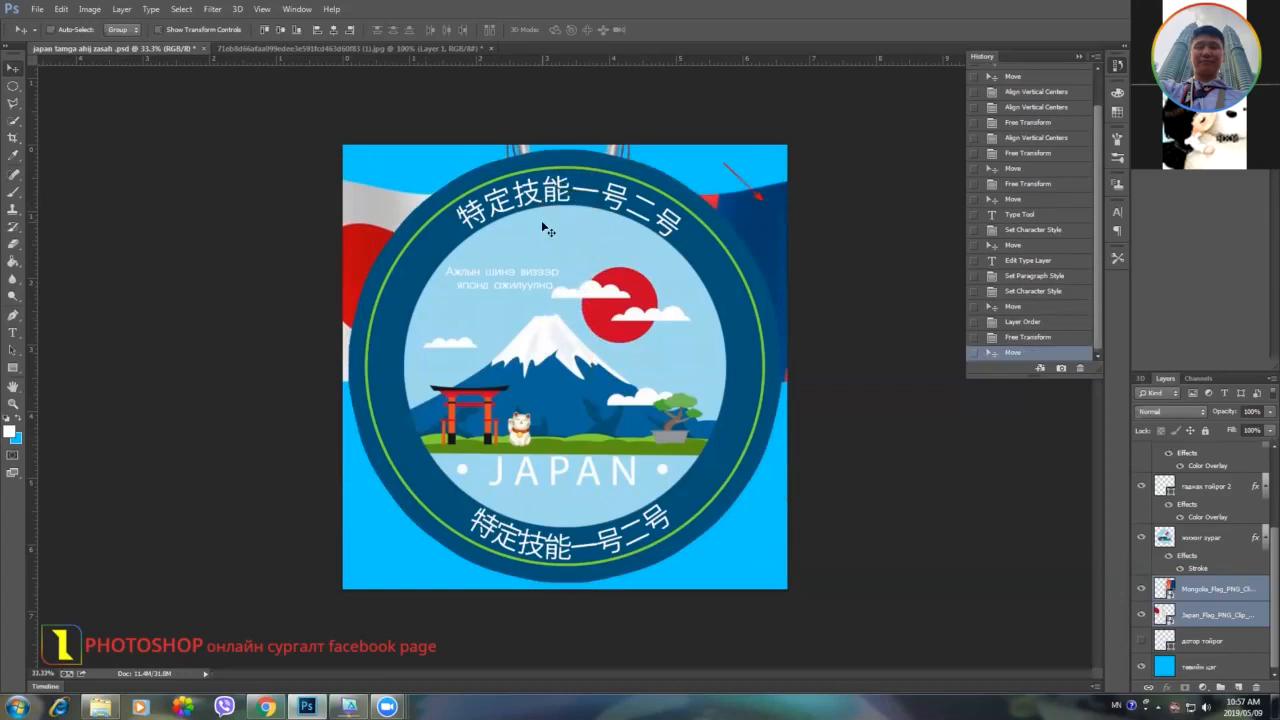
Move the Mongolian flag right and about 1.2 in up so its yellow emblem fills the canvas's upper right corner.
click(1200, 590)
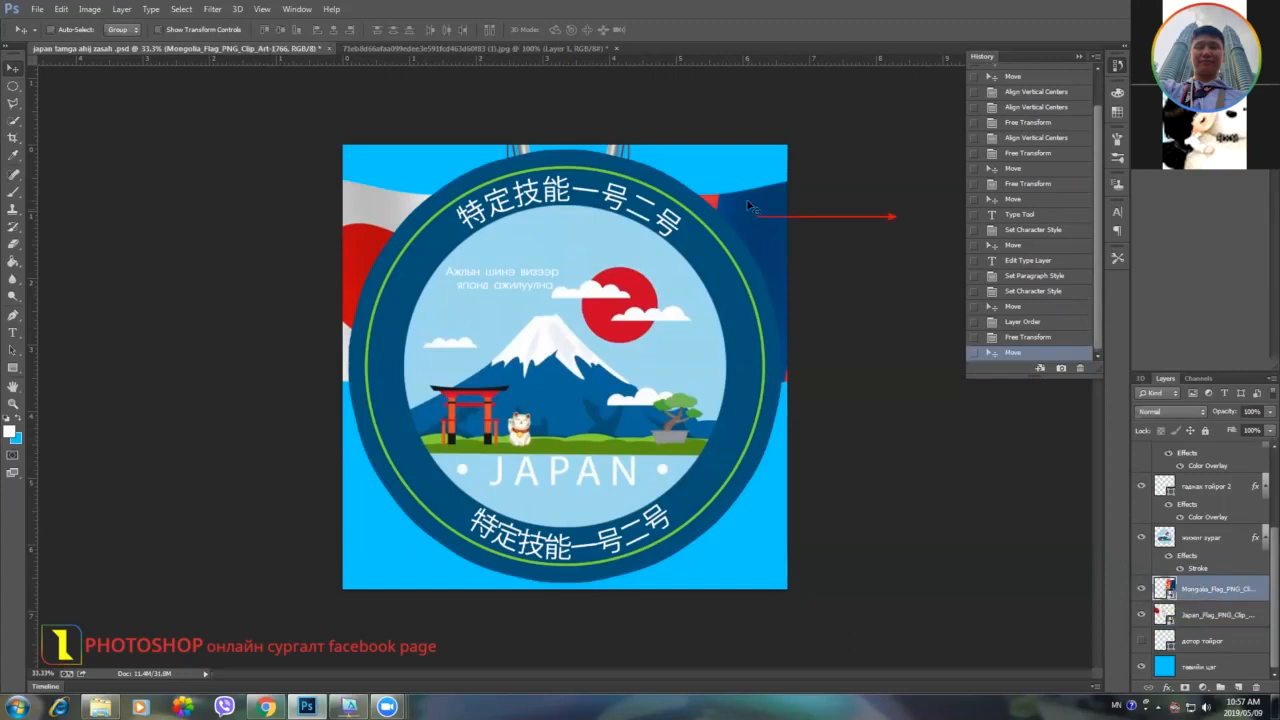
drag(749, 204, 829, 213)
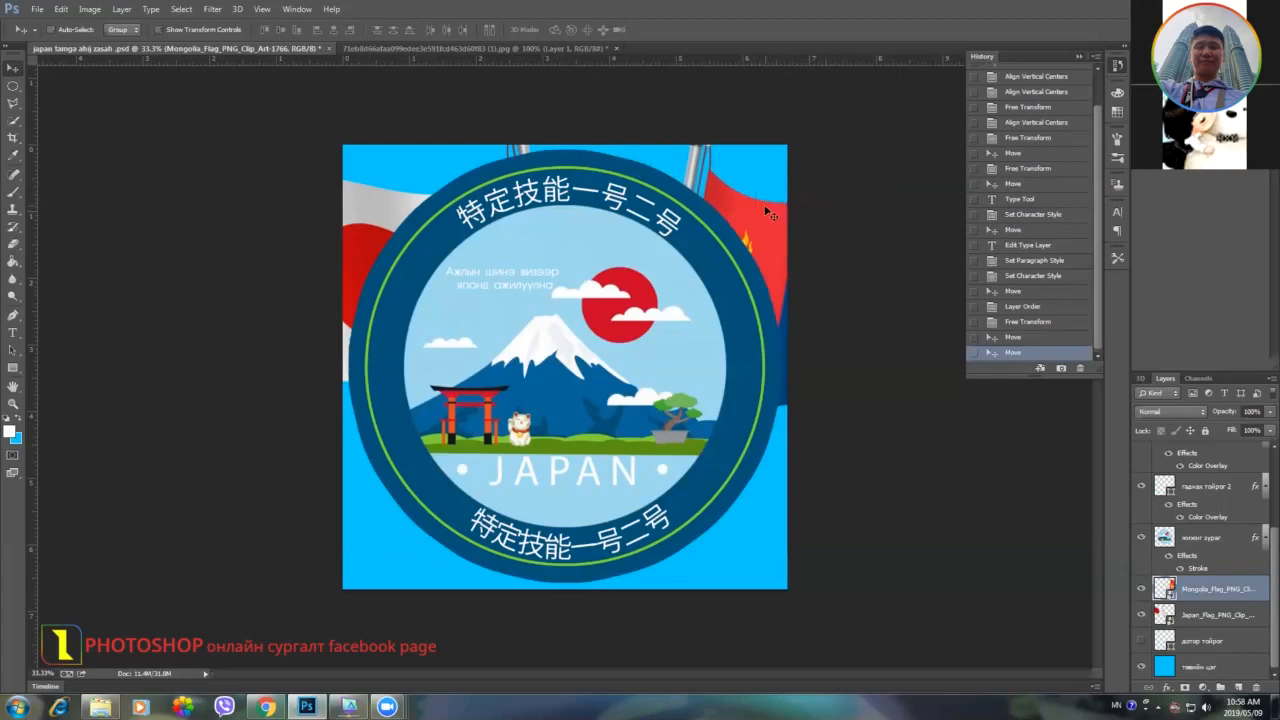
drag(767, 213, 778, 128)
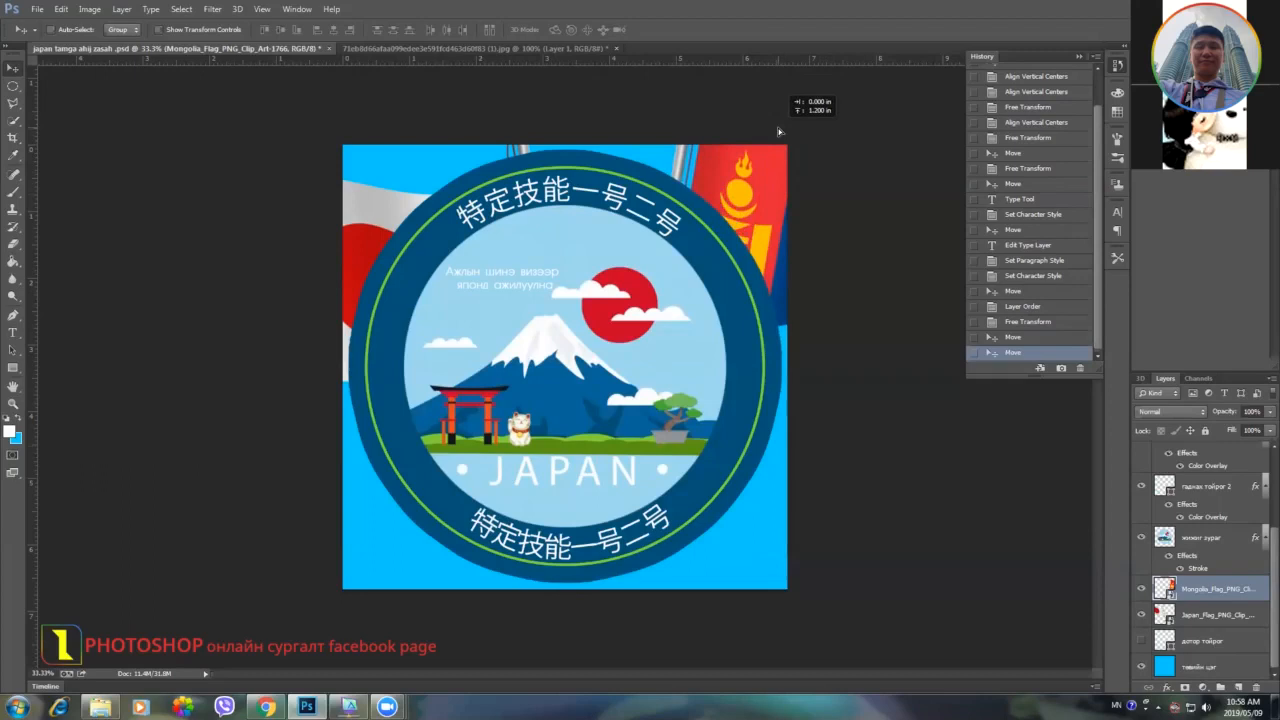
drag(778, 128, 778, 128)
Shift the Japanese flag about 1.08 in up and 0.56 in left into the canvas's upper left corner.
click(1190, 616)
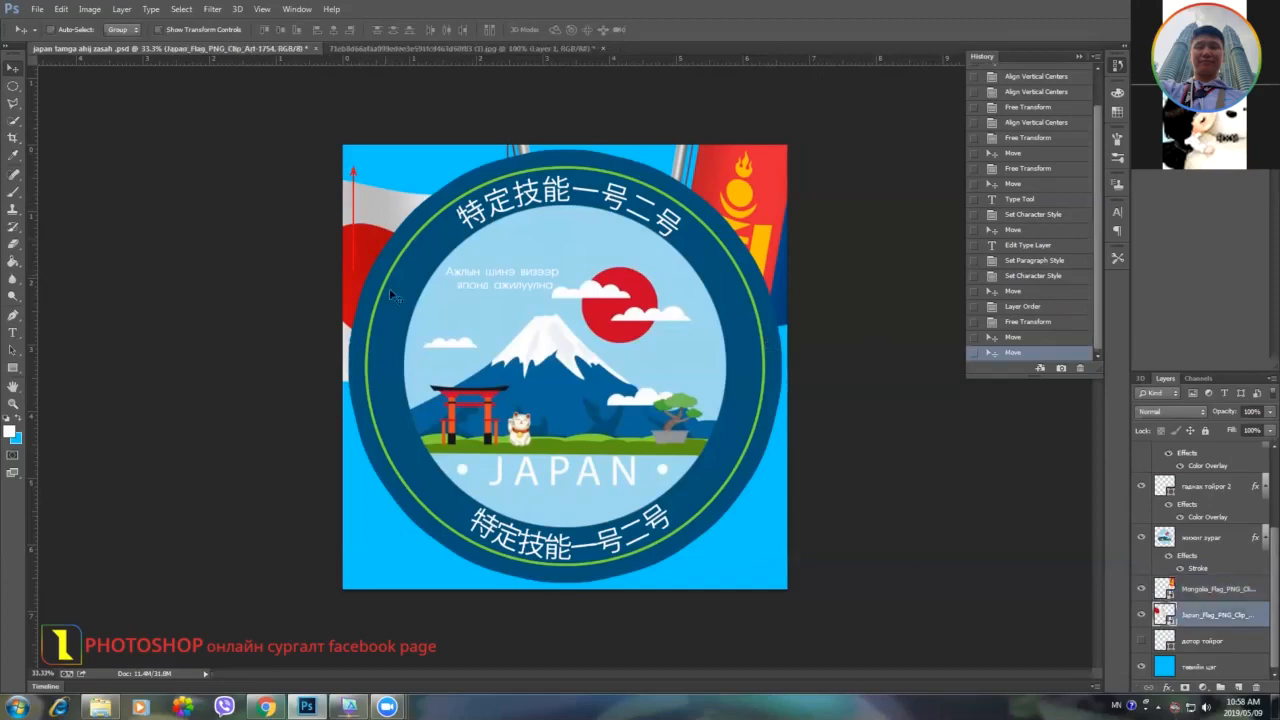
drag(370, 220, 366, 150)
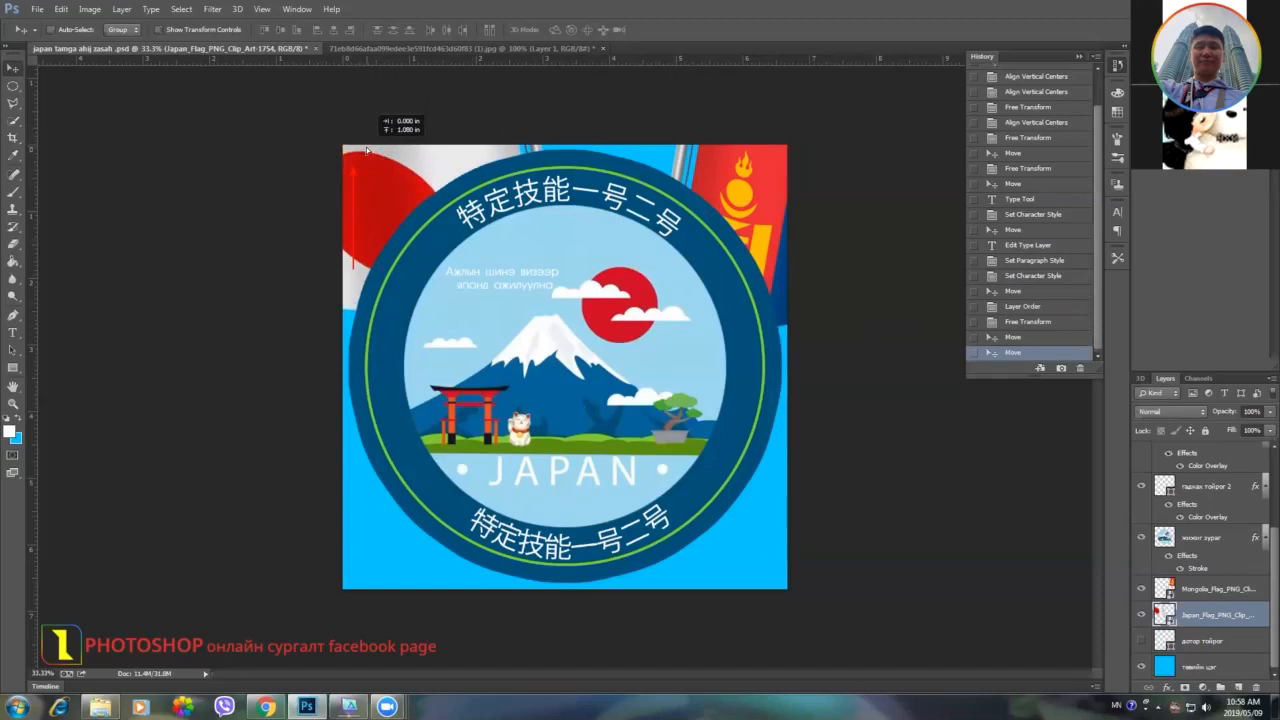
drag(366, 150, 367, 151)
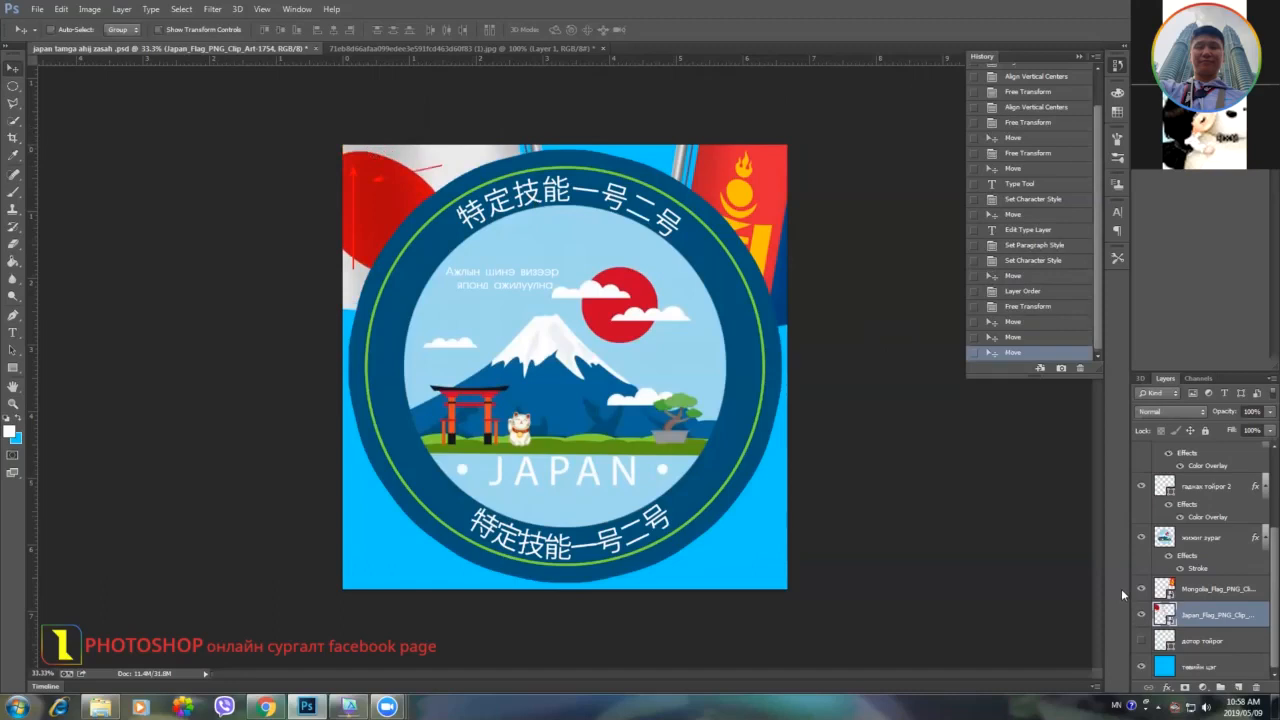
drag(465, 165, 433, 166)
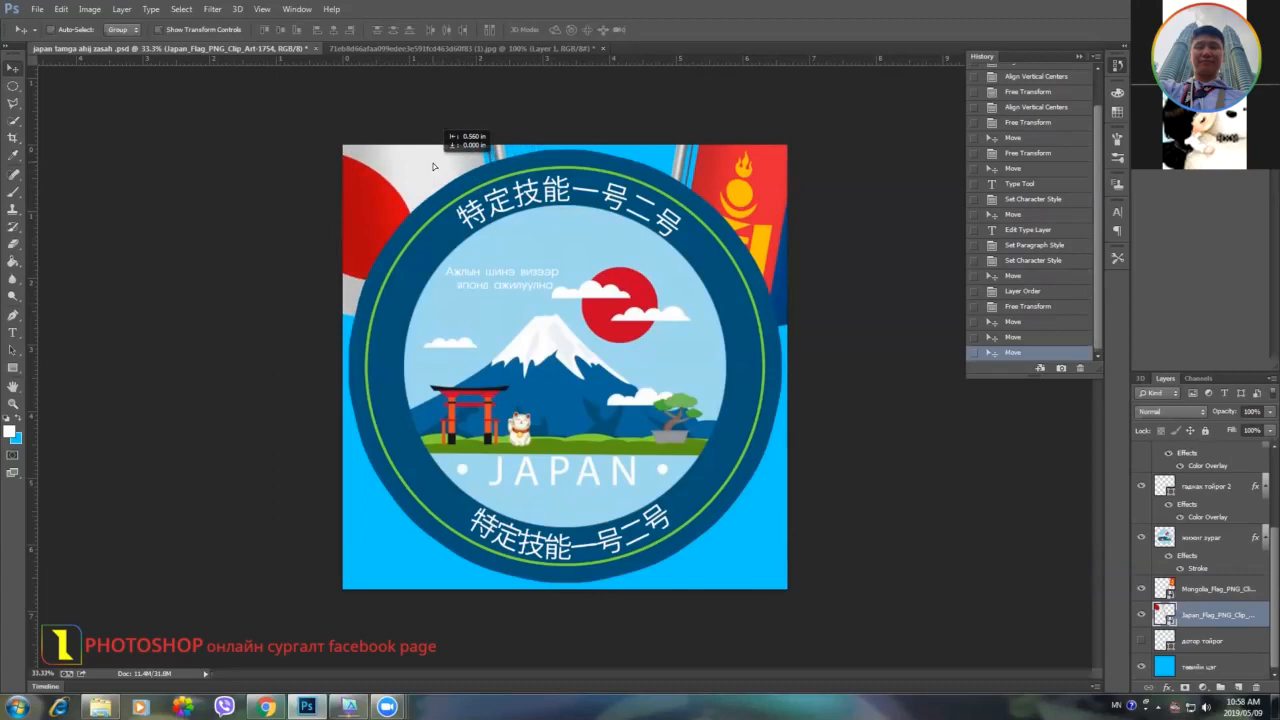
drag(433, 166, 434, 168)
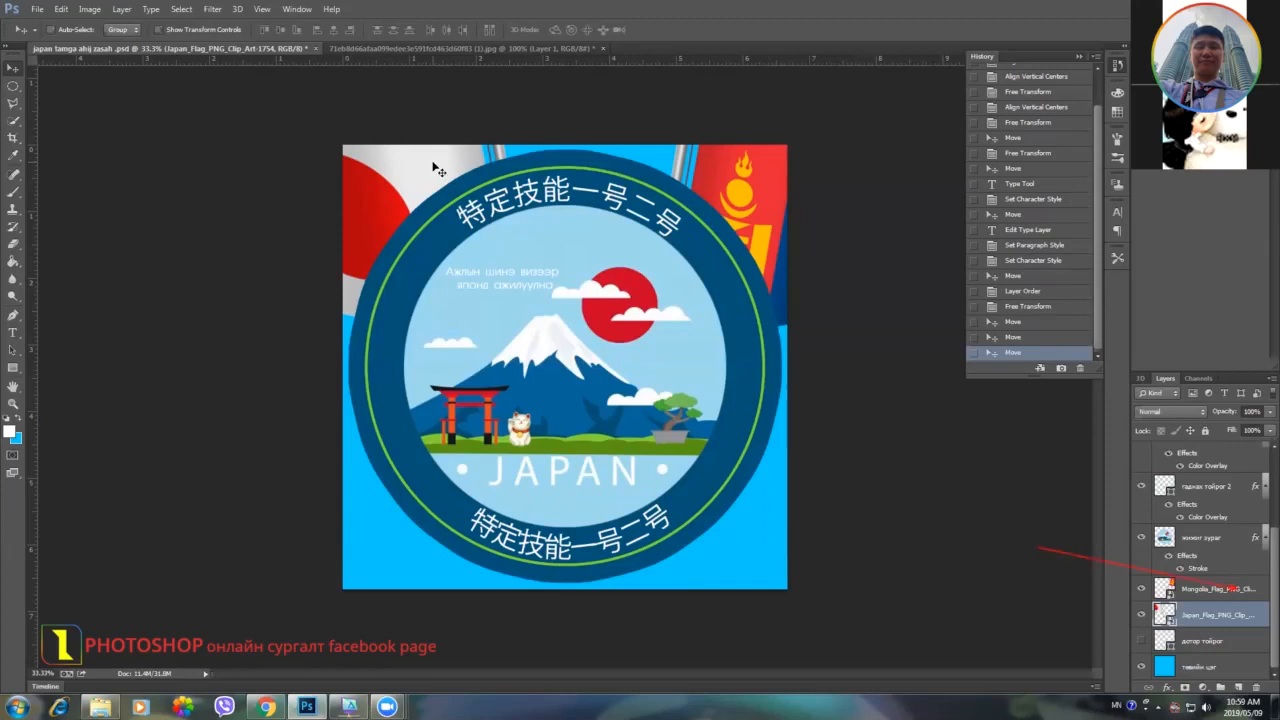
Align the Mongolian and Japanese flag layers on their vertical centres, reverting a trial alignment of their horizontal centres.
click(1215, 589)
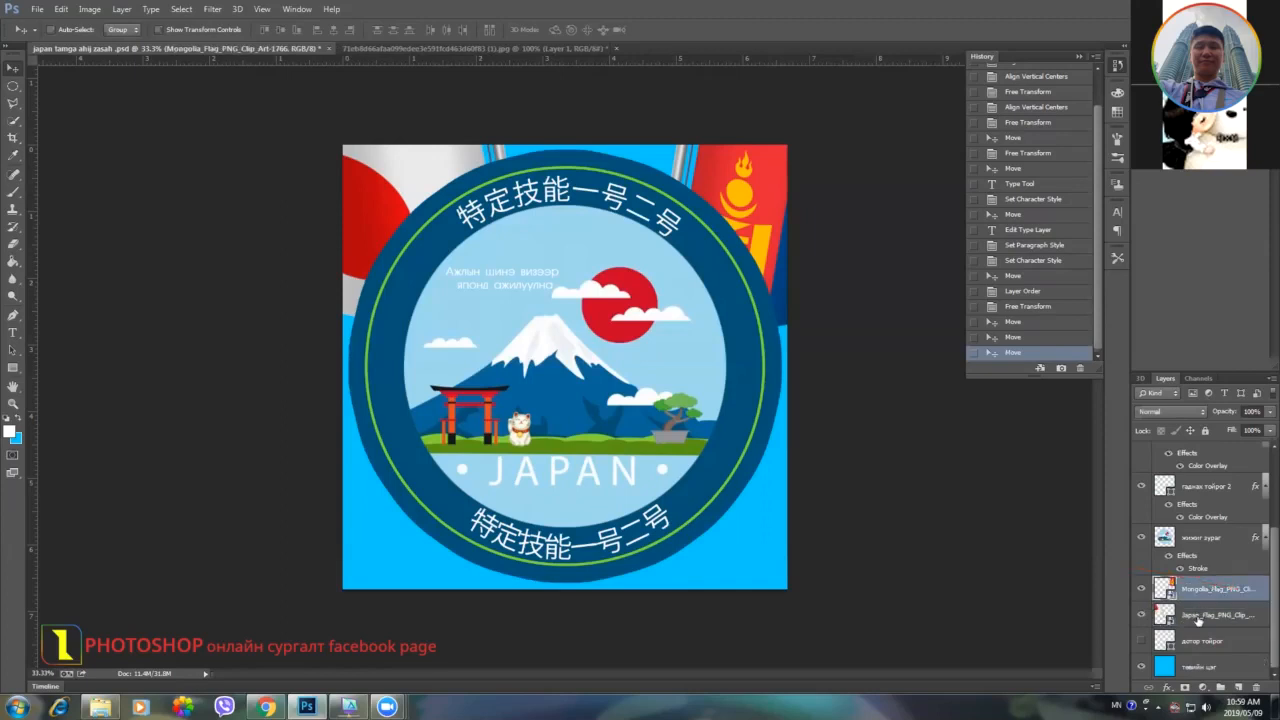
shift+click(1199, 617)
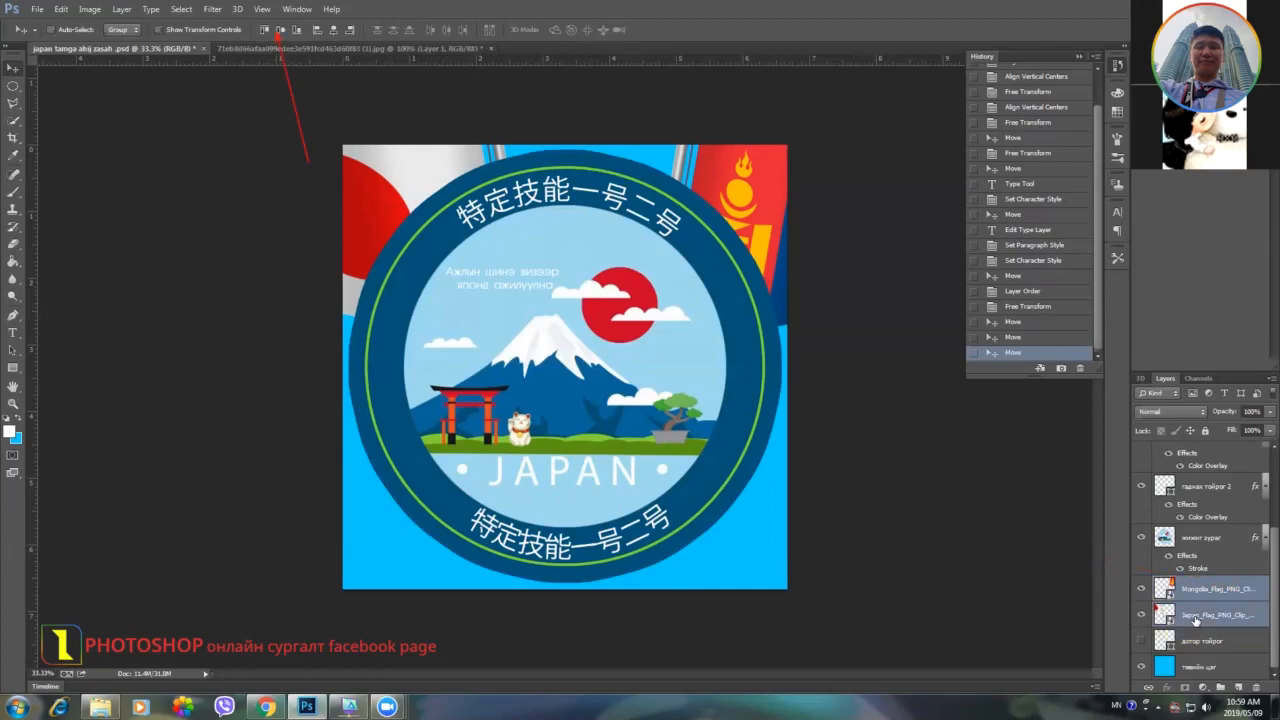
key(alt)
click(281, 31)
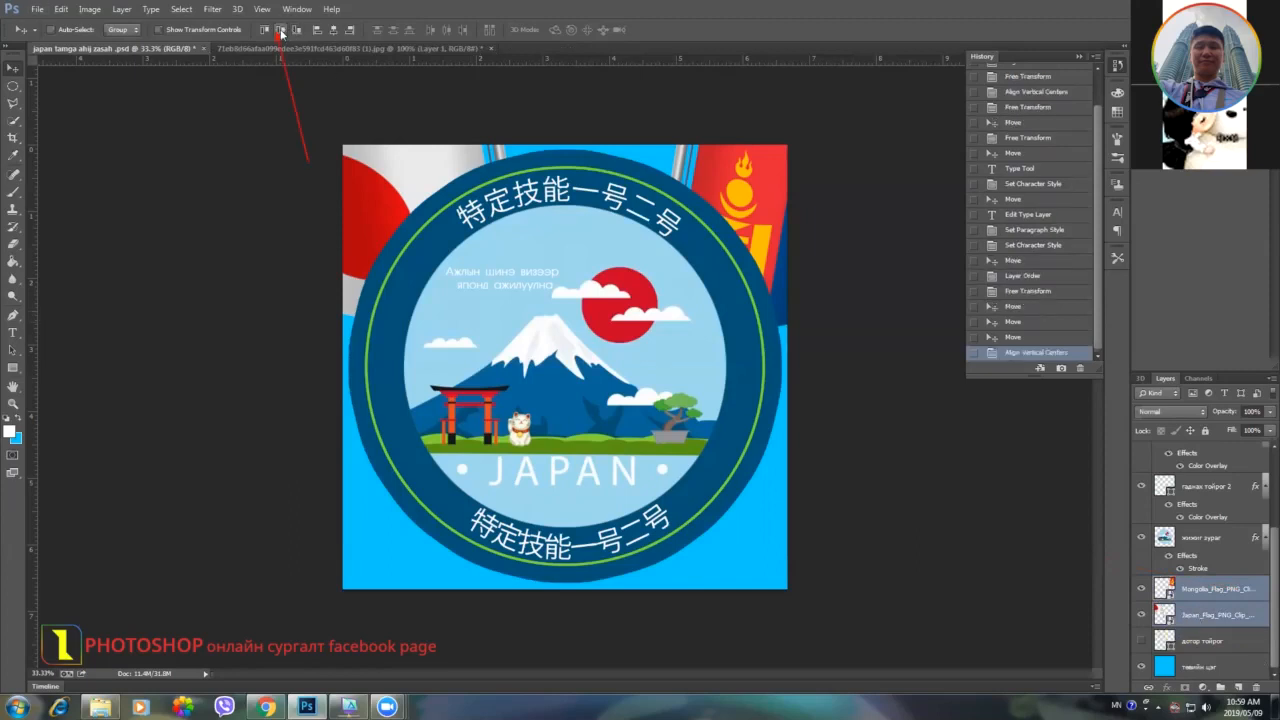
click(335, 31)
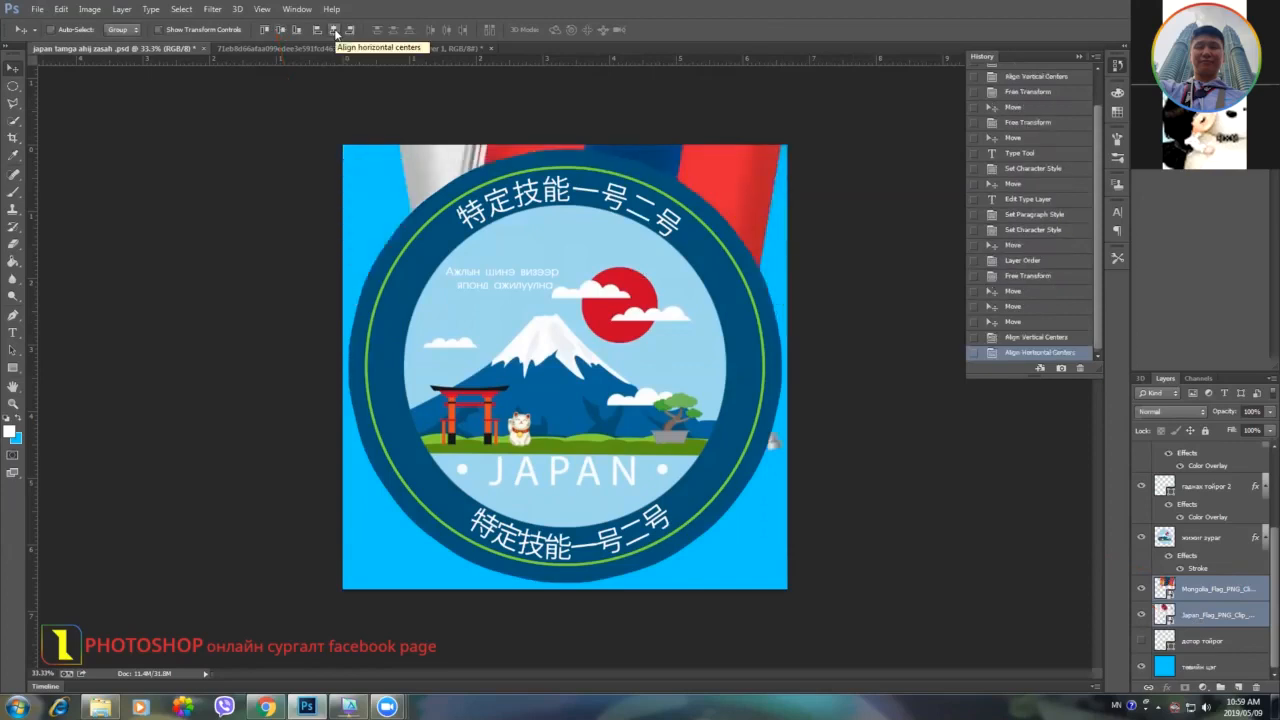
click(1051, 342)
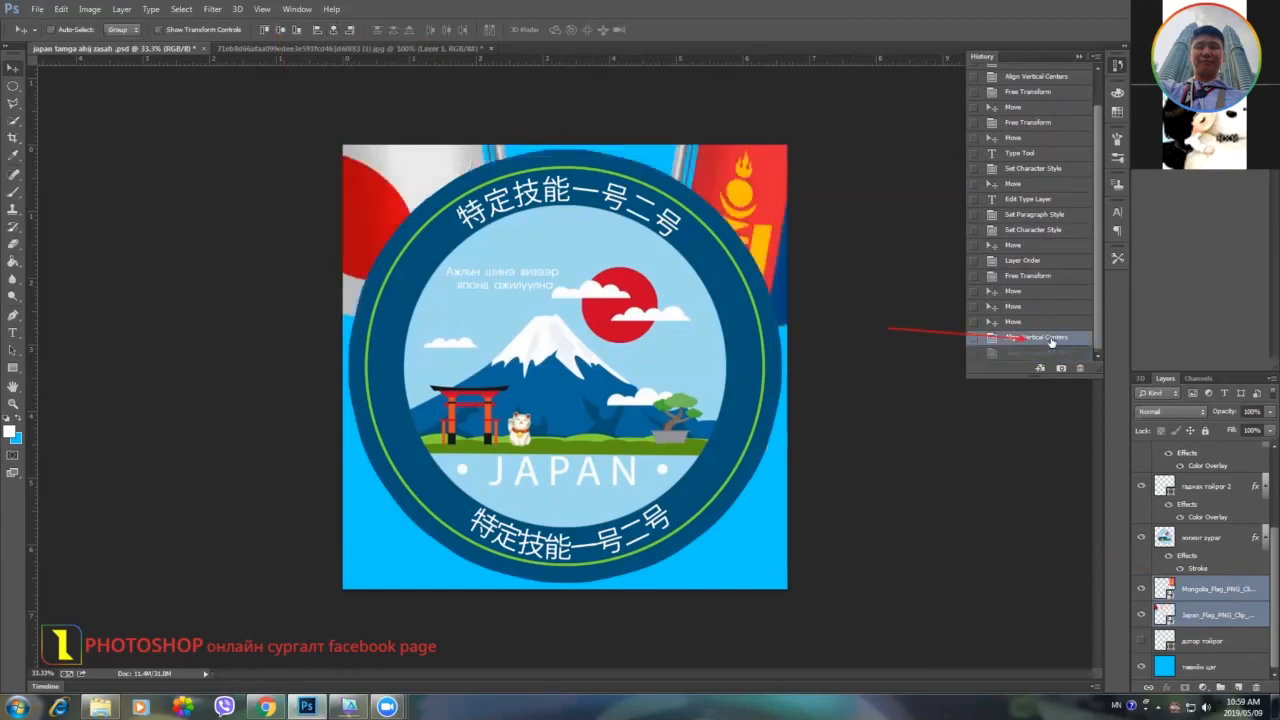
click(283, 32)
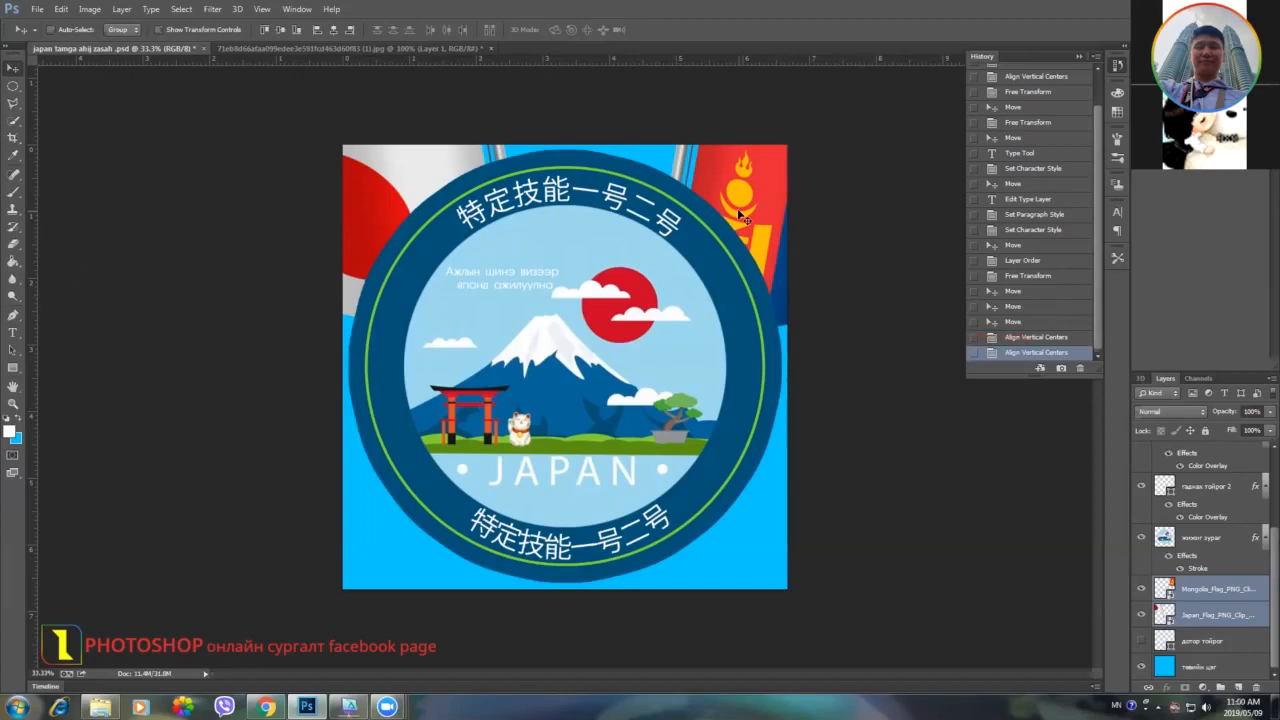
Scale both flags together to about 55% and shift them up and left to span the canvas's upper edge.
key(ctrl+t)
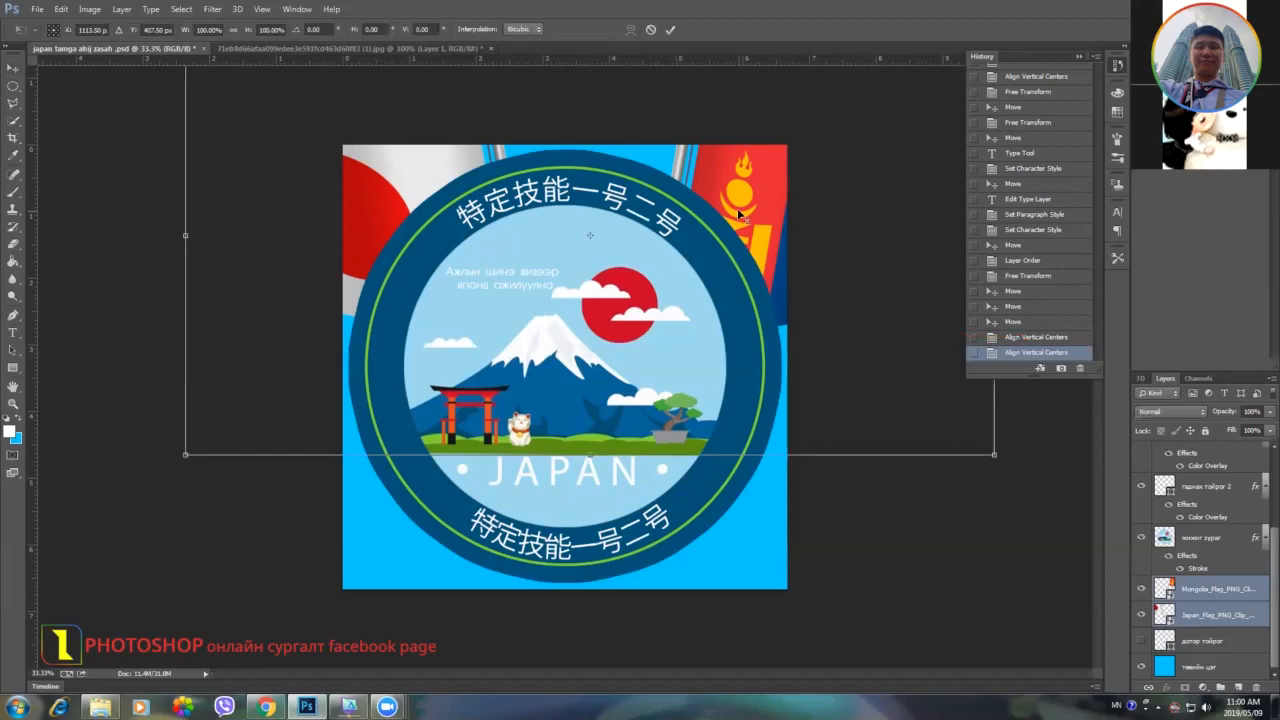
drag(995, 454, 821, 335)
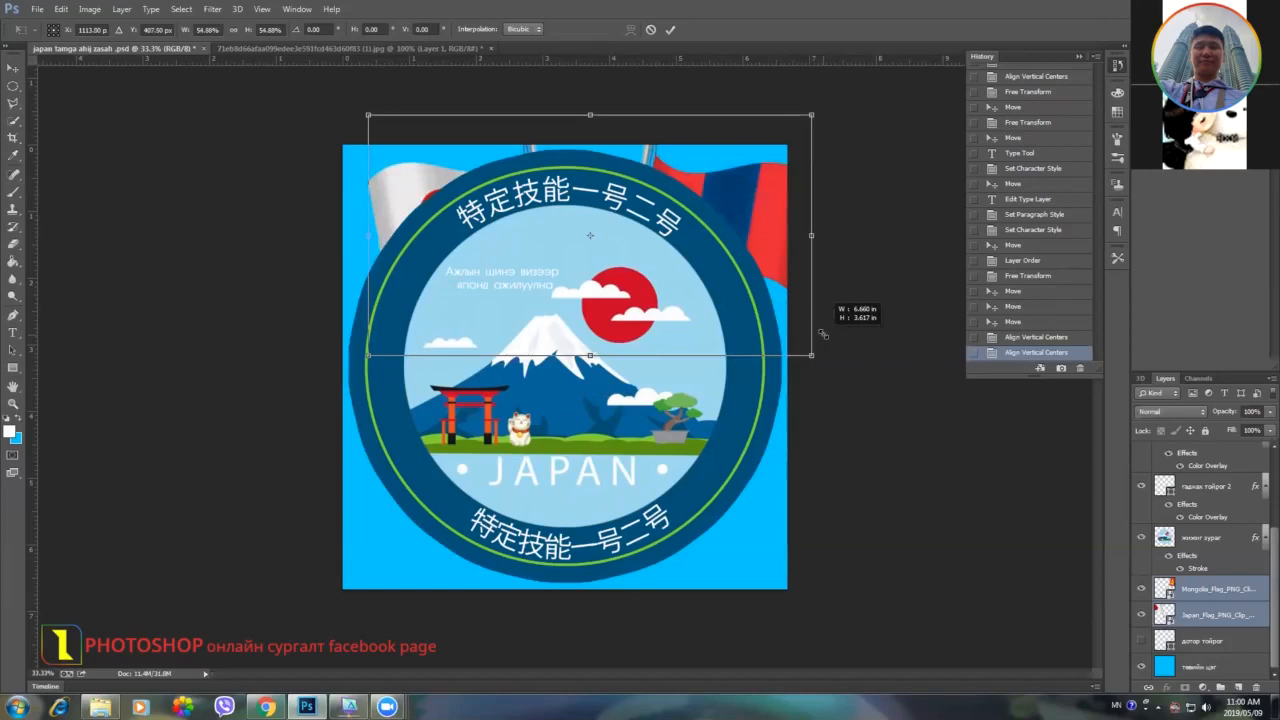
drag(821, 335, 821, 335)
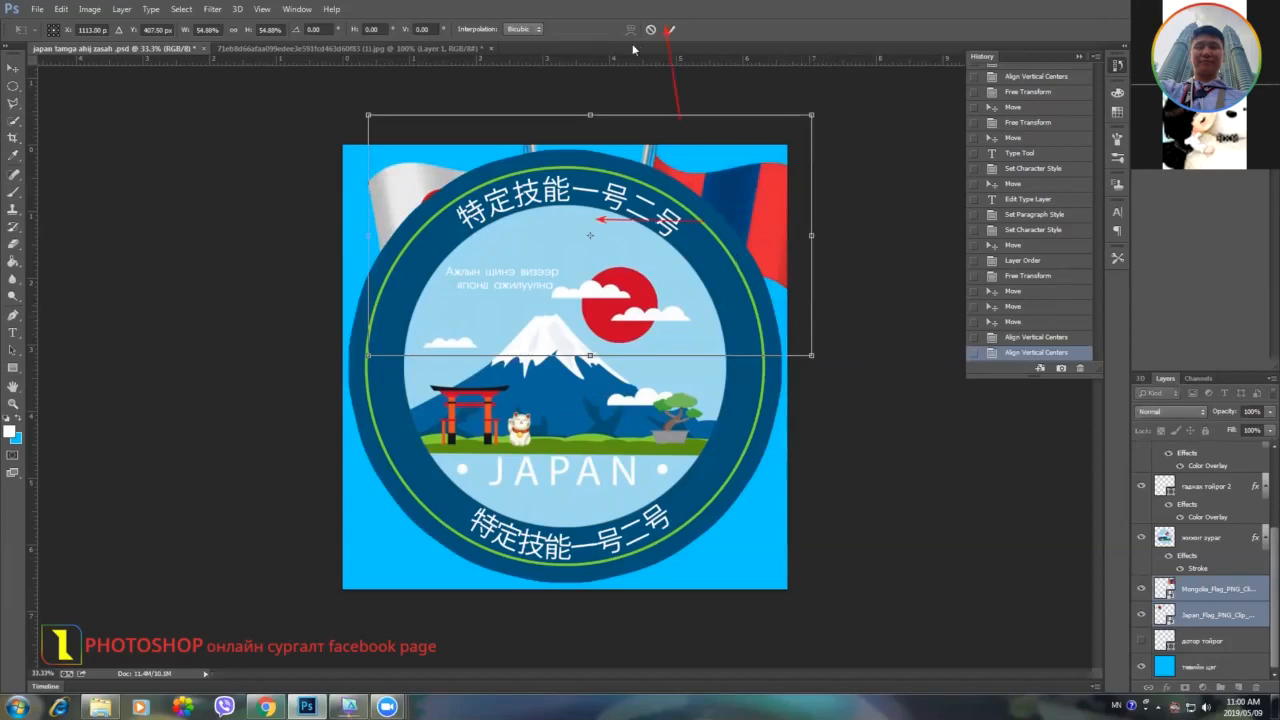
click(674, 31)
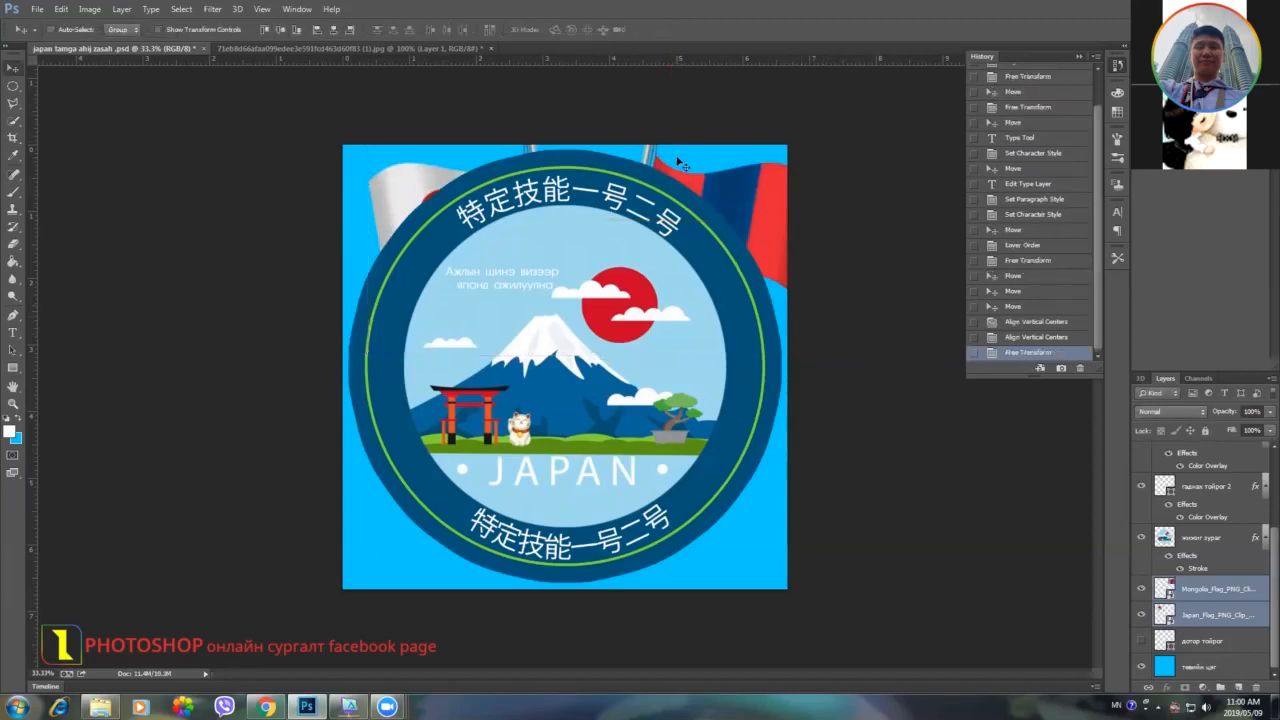
drag(680, 165, 644, 146)
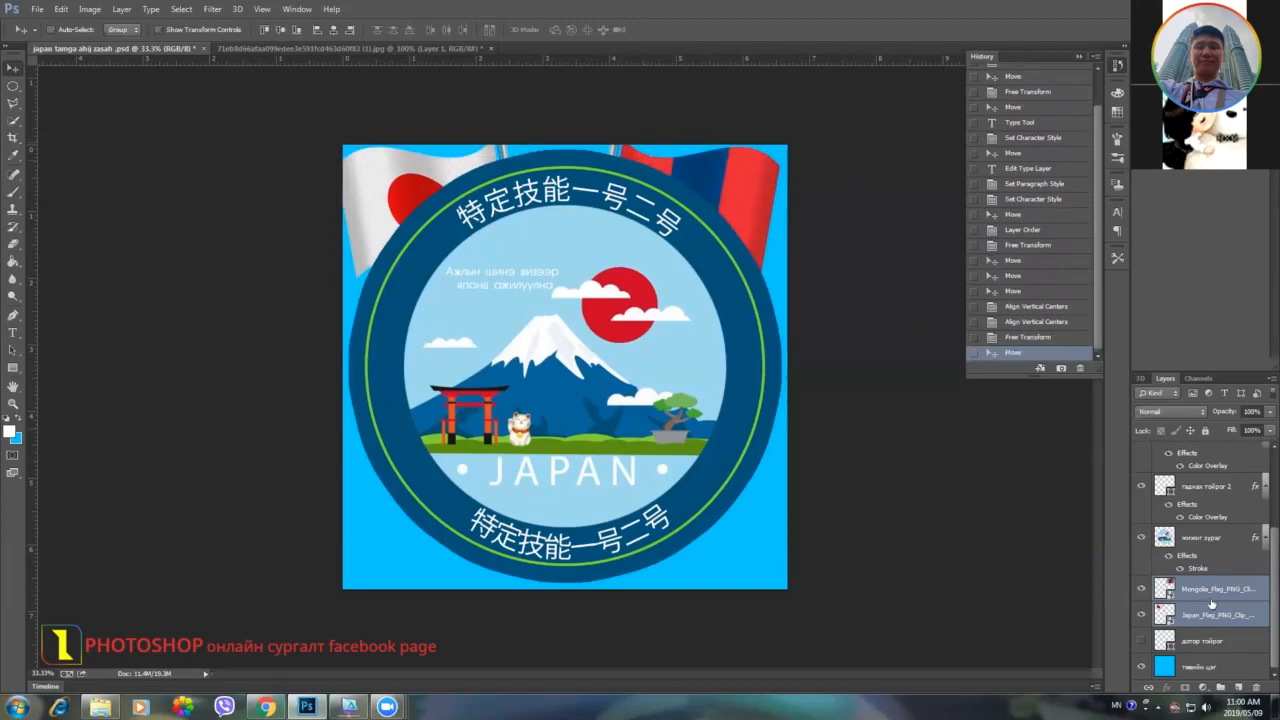
Spread the flags apart, moving the Japanese flag up and left and the Mongolian flag right until its emblem clears the badge.
click(1211, 591)
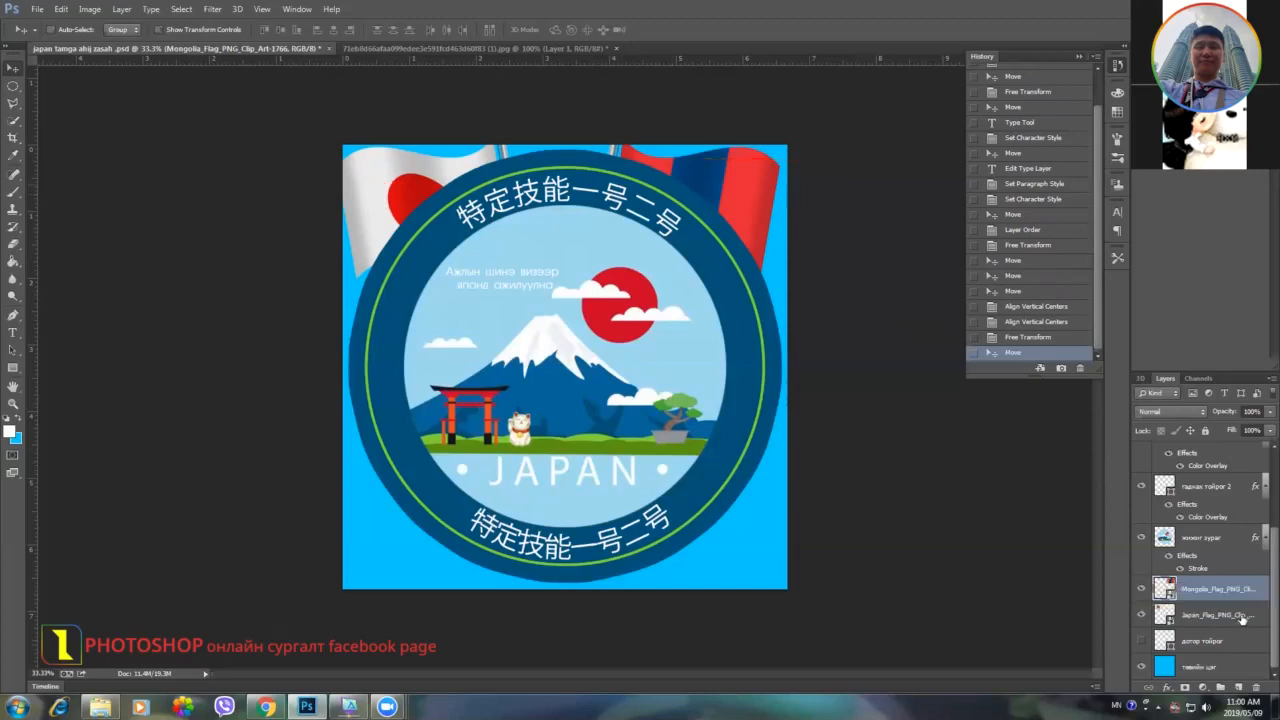
click(394, 167)
drag(389, 184, 349, 161)
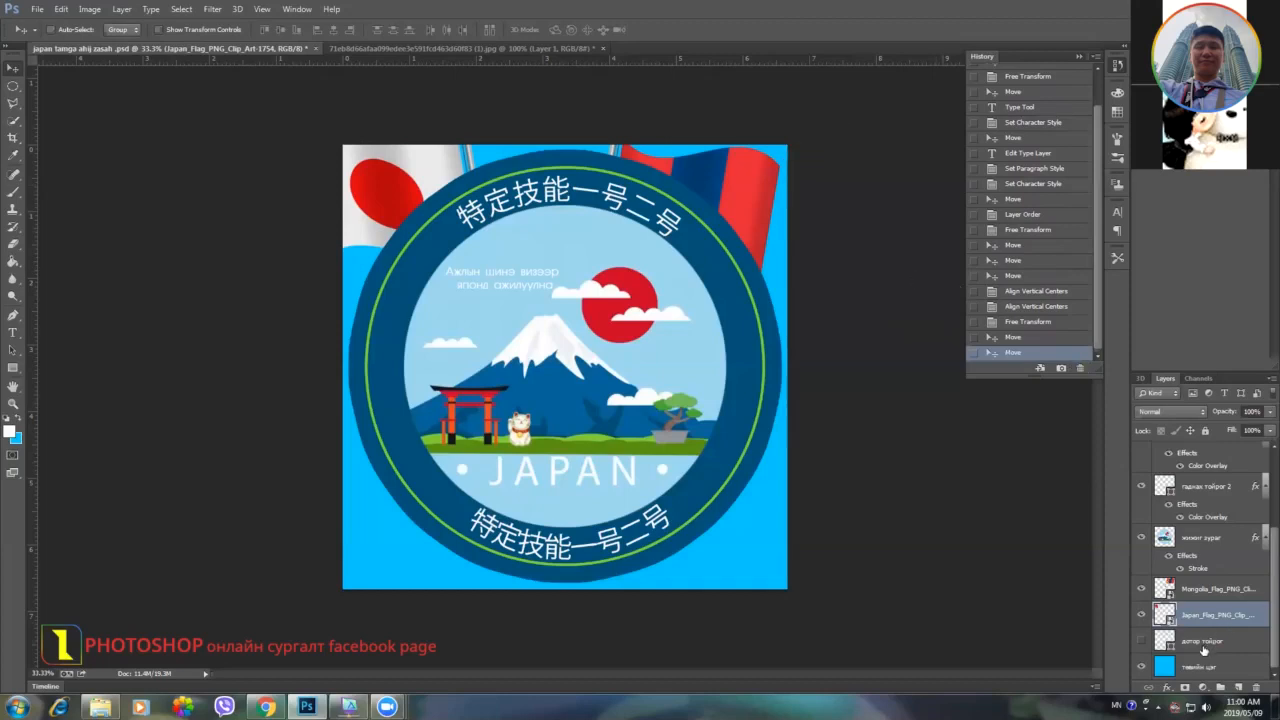
click(1200, 590)
drag(710, 180, 822, 168)
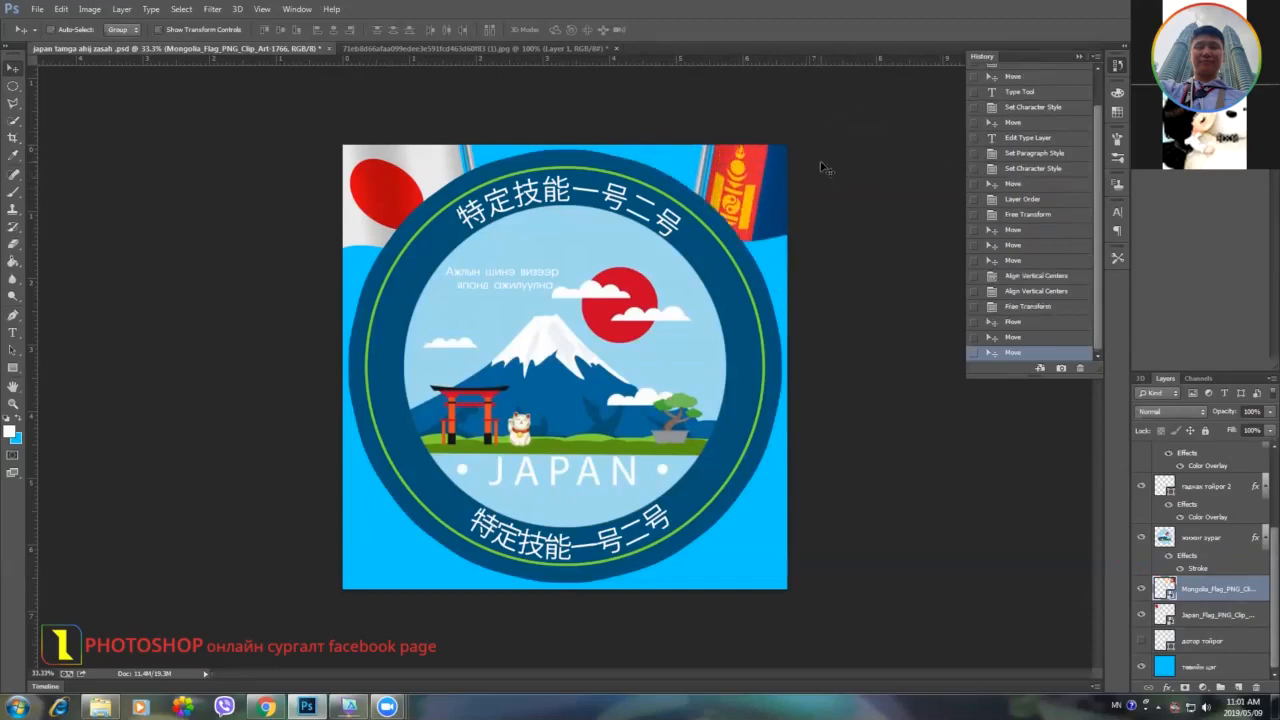
Move the Japanese flag about 0.41 in further left and 0.21 in up behind the badge.
click(1218, 617)
drag(401, 184, 378, 181)
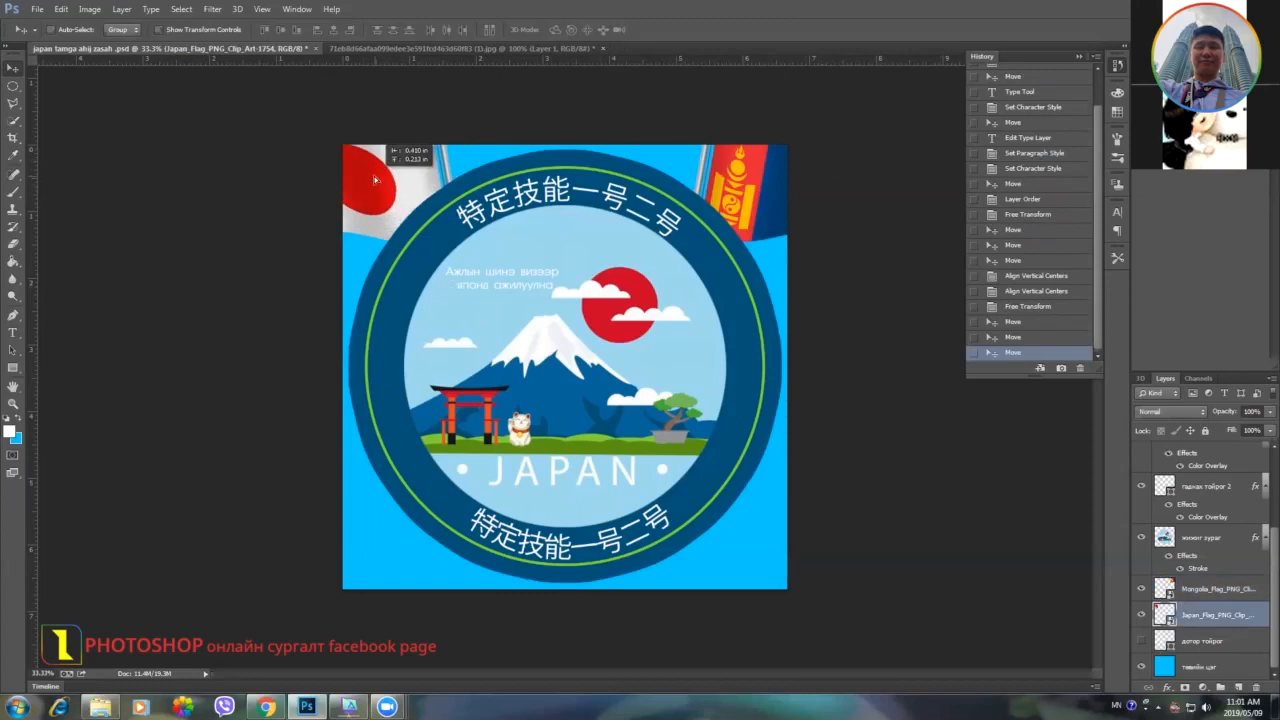
drag(374, 176, 374, 176)
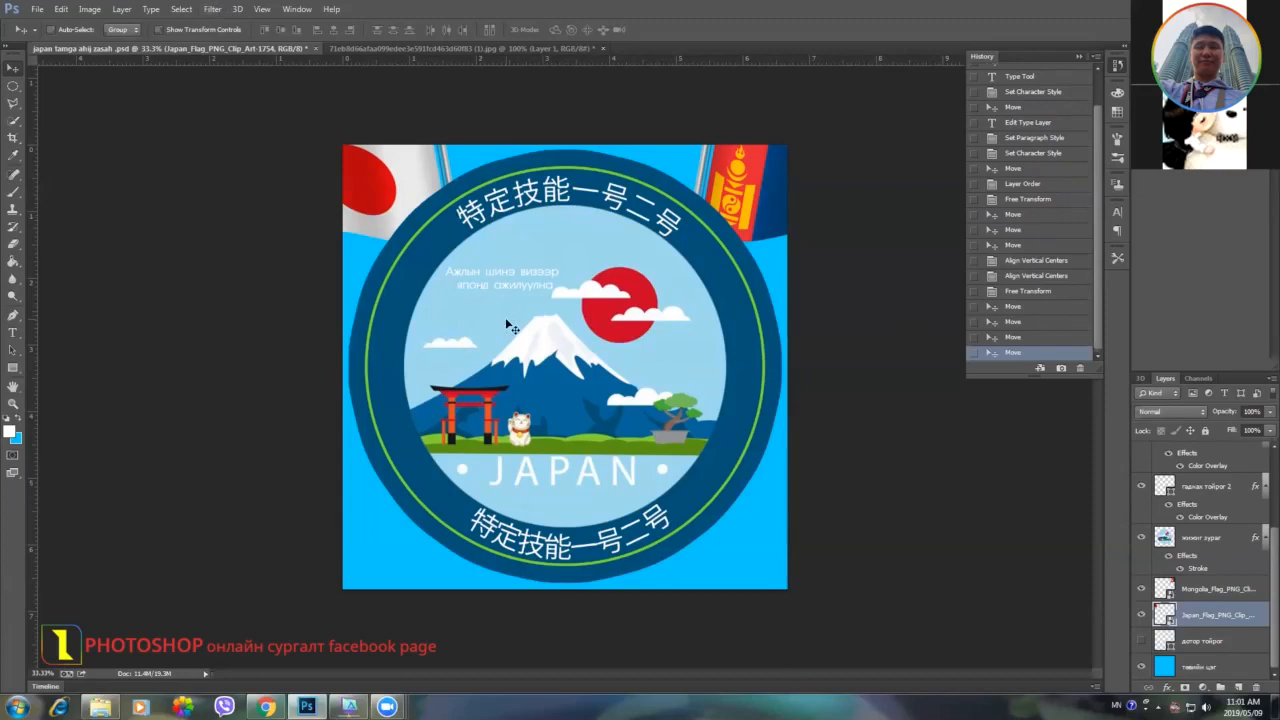
Recolour both lines of the Mongolian slogan to the sun's red, #d10026, sampled from the artwork.
click(13, 333)
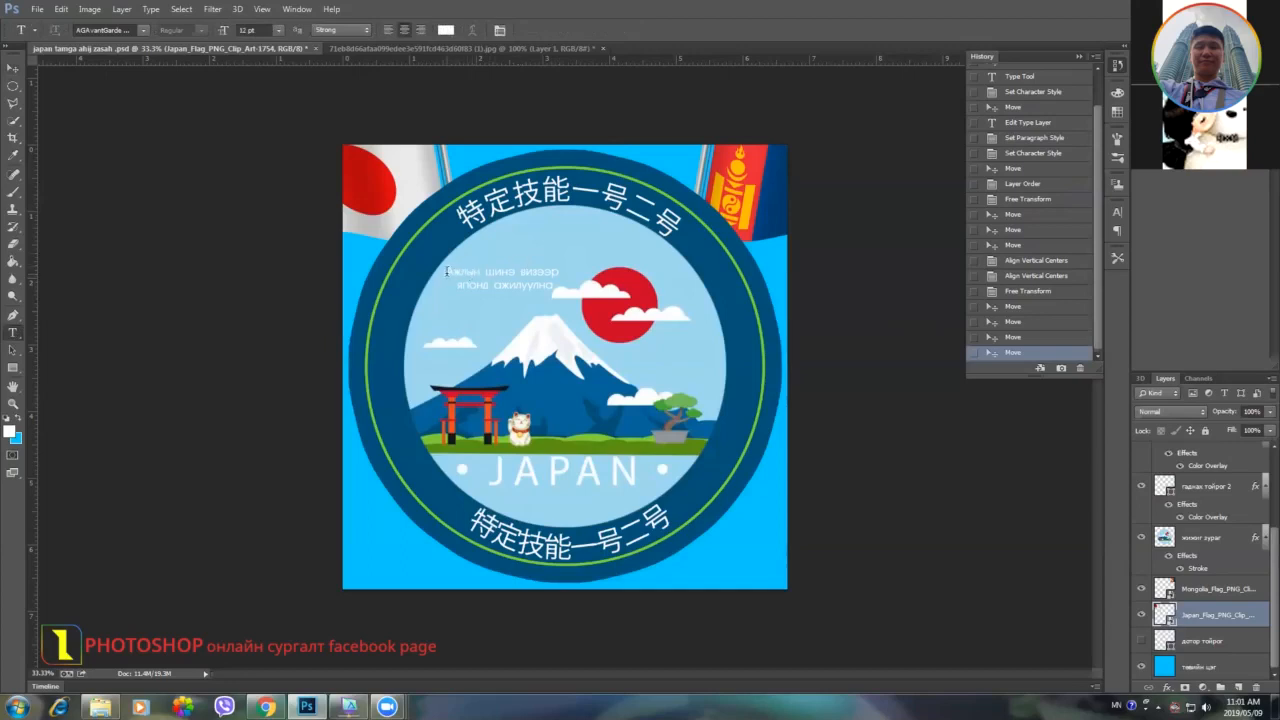
drag(447, 271, 563, 291)
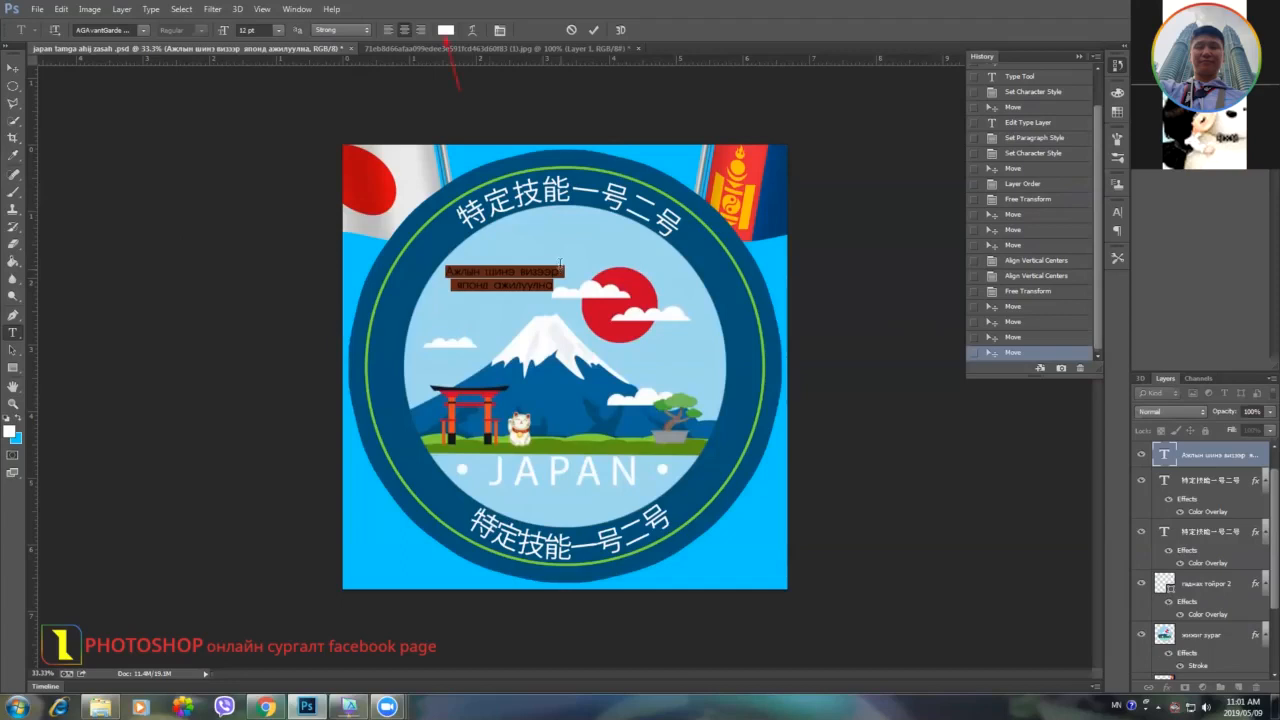
click(446, 30)
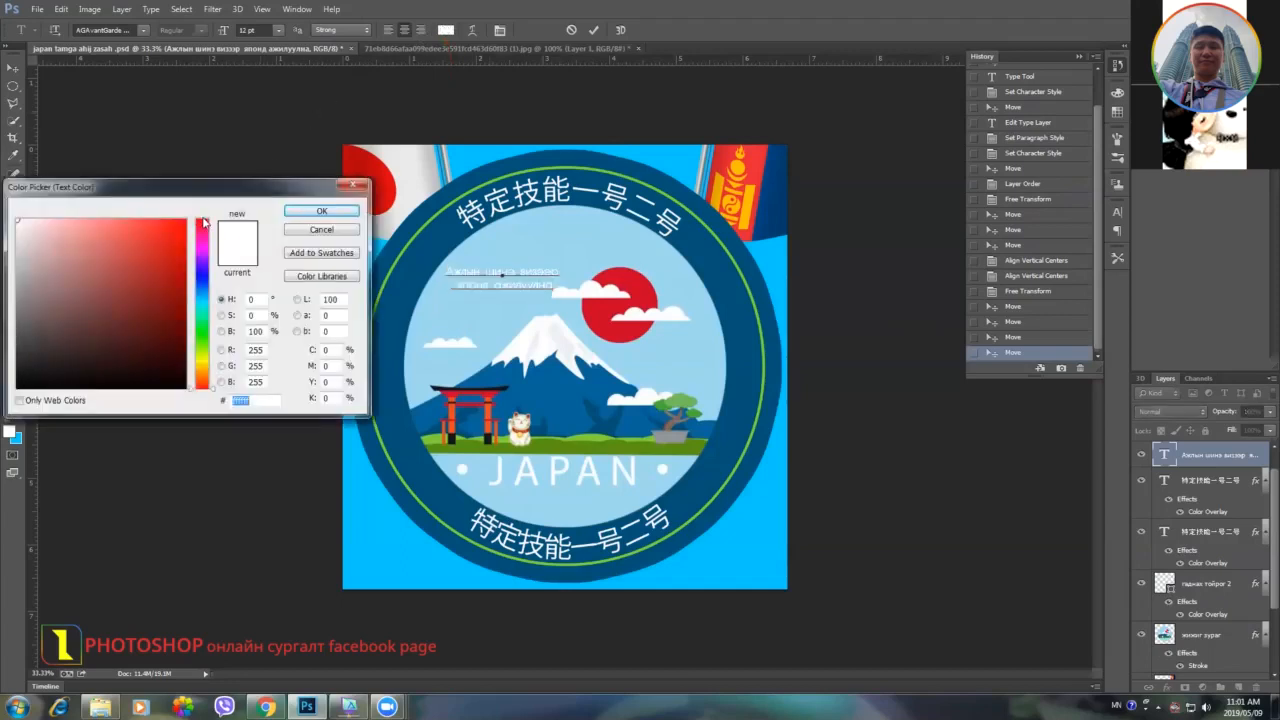
click(646, 274)
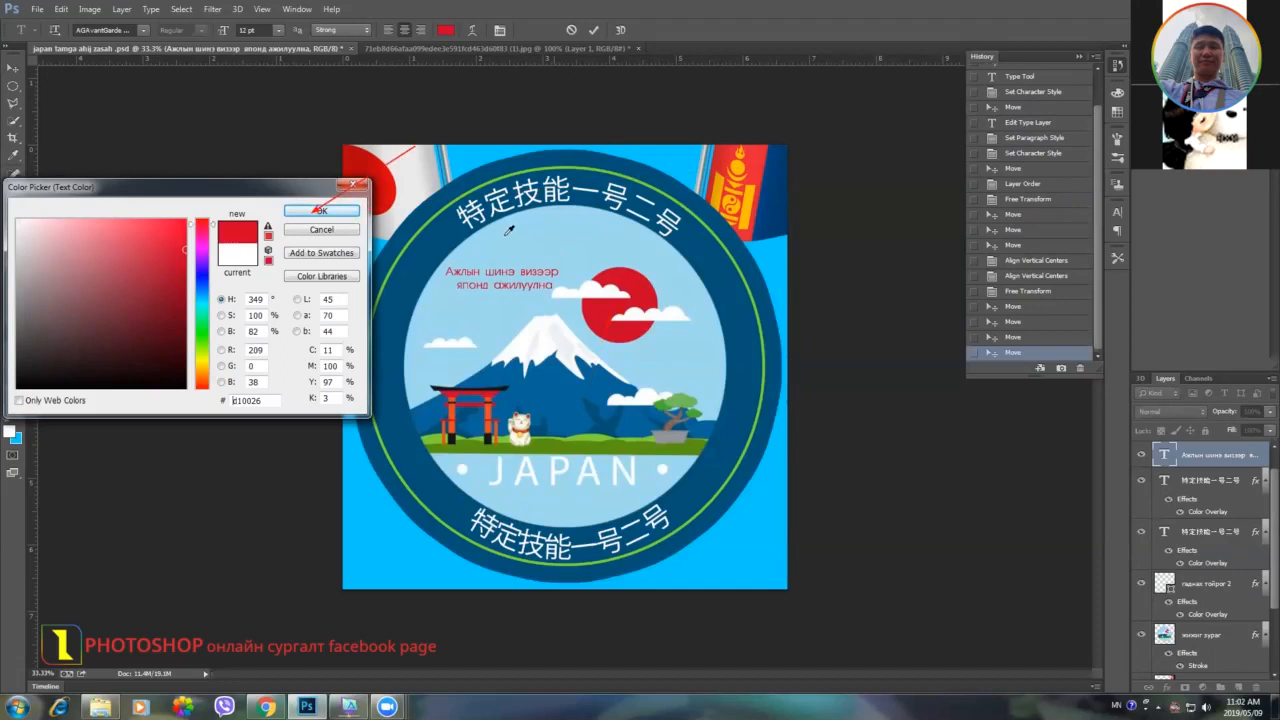
click(303, 213)
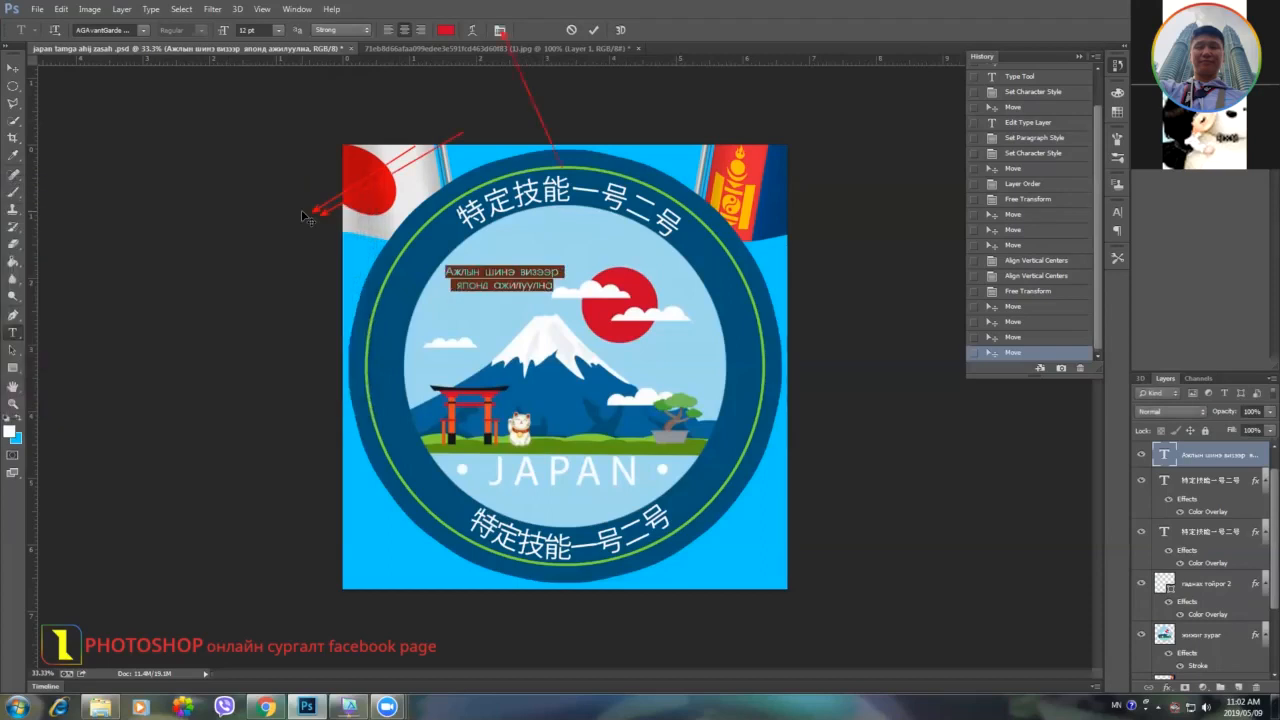
Commit the slogan's text edit and apply faux bold to the whole slogan.
click(500, 30)
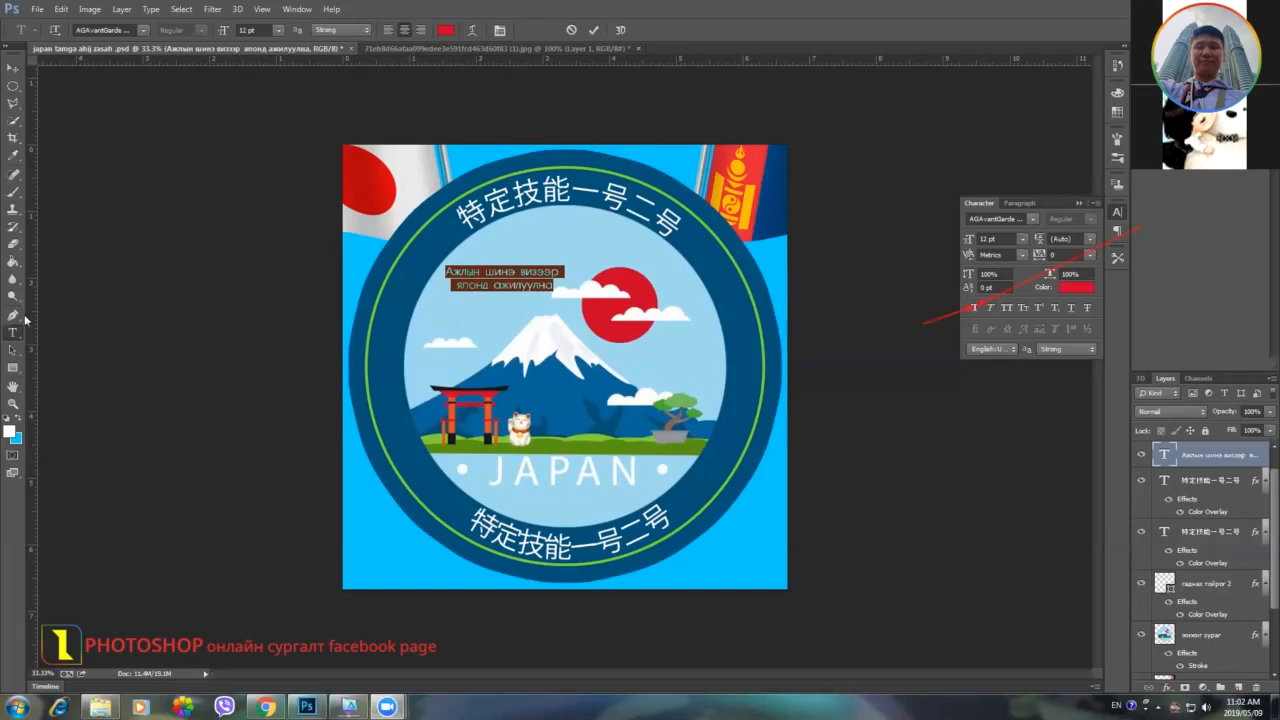
click(976, 310)
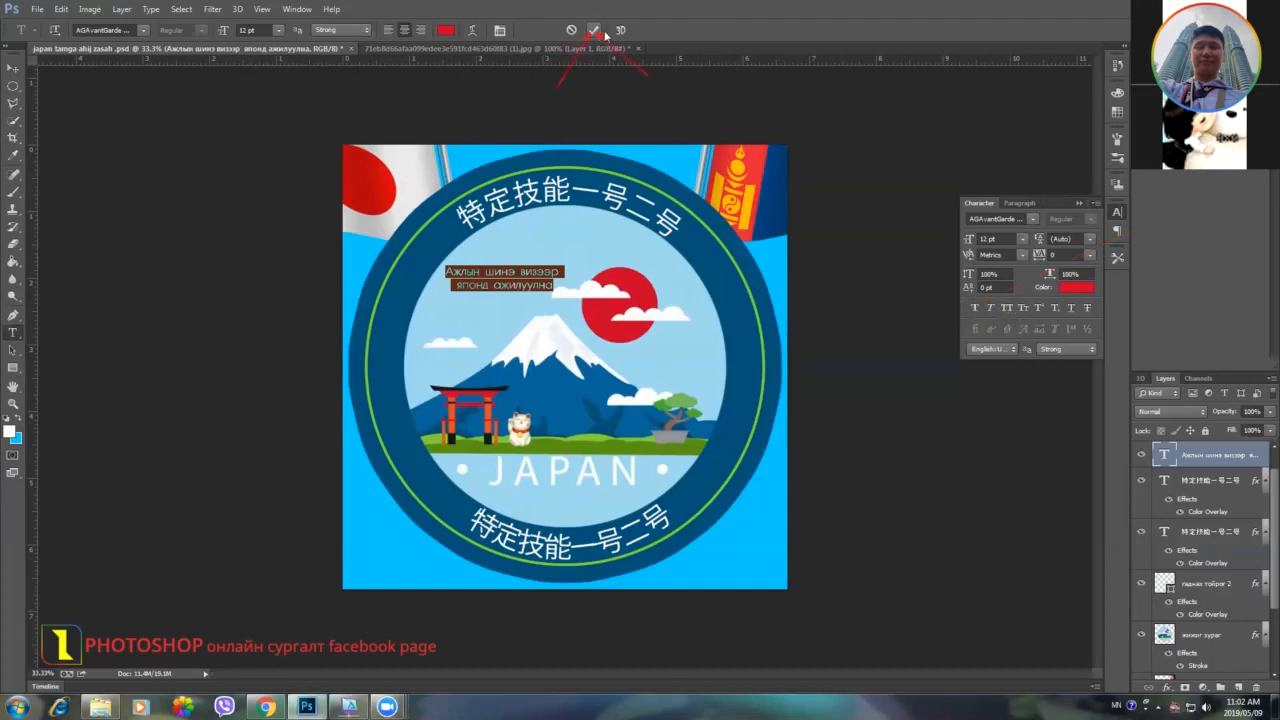
key(ctrl+Return)
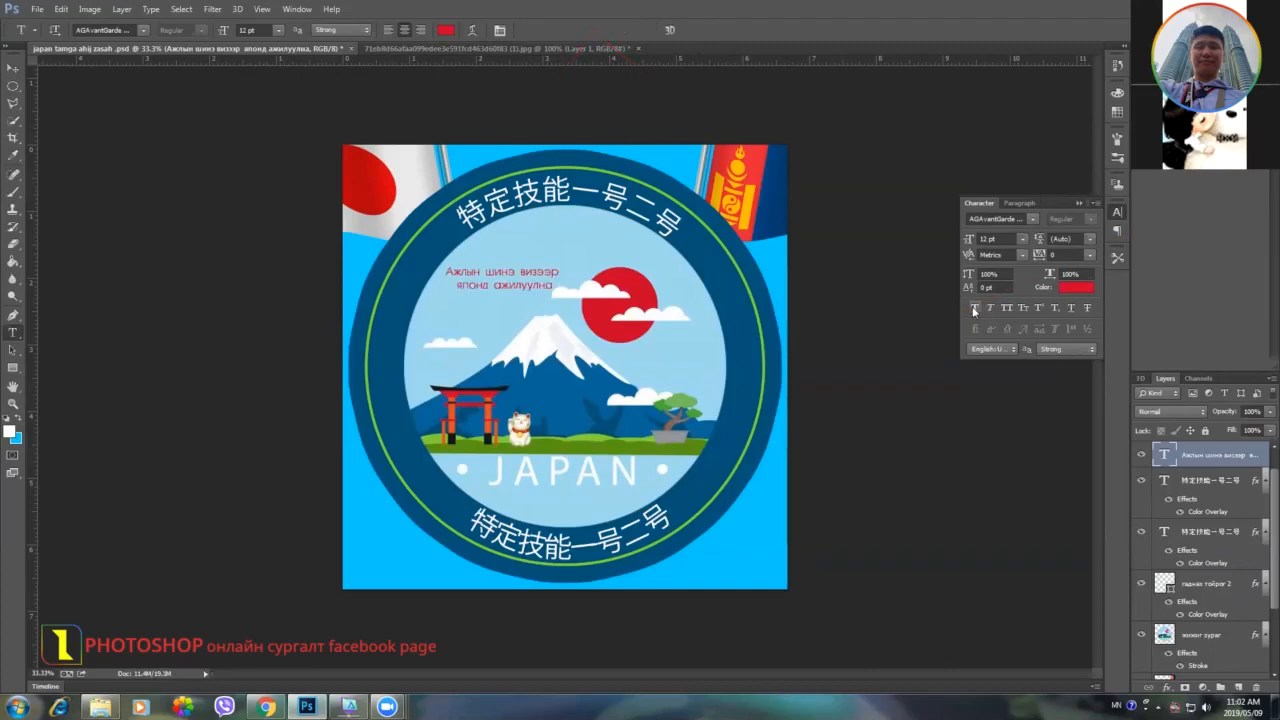
click(974, 308)
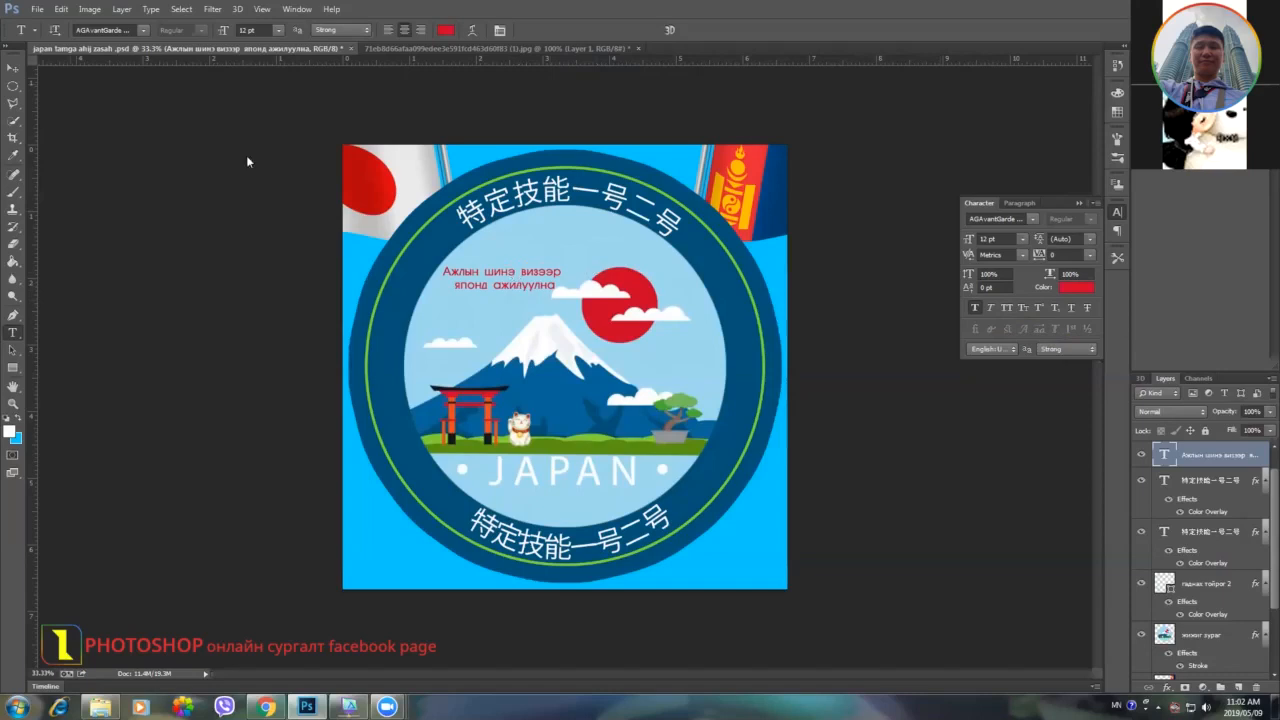
Try the slogan at several spots in the sky, and settle it centred directly beneath the word JAPAN.
click(13, 67)
drag(462, 282, 521, 253)
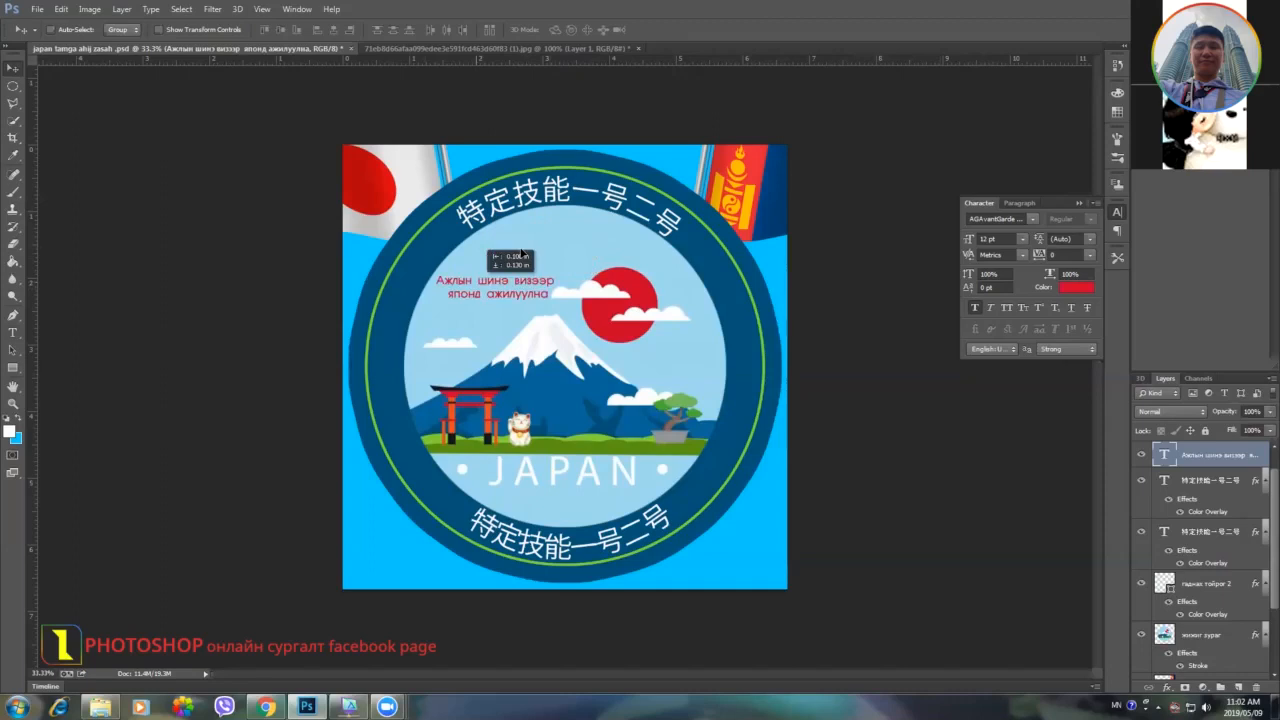
drag(477, 285, 541, 240)
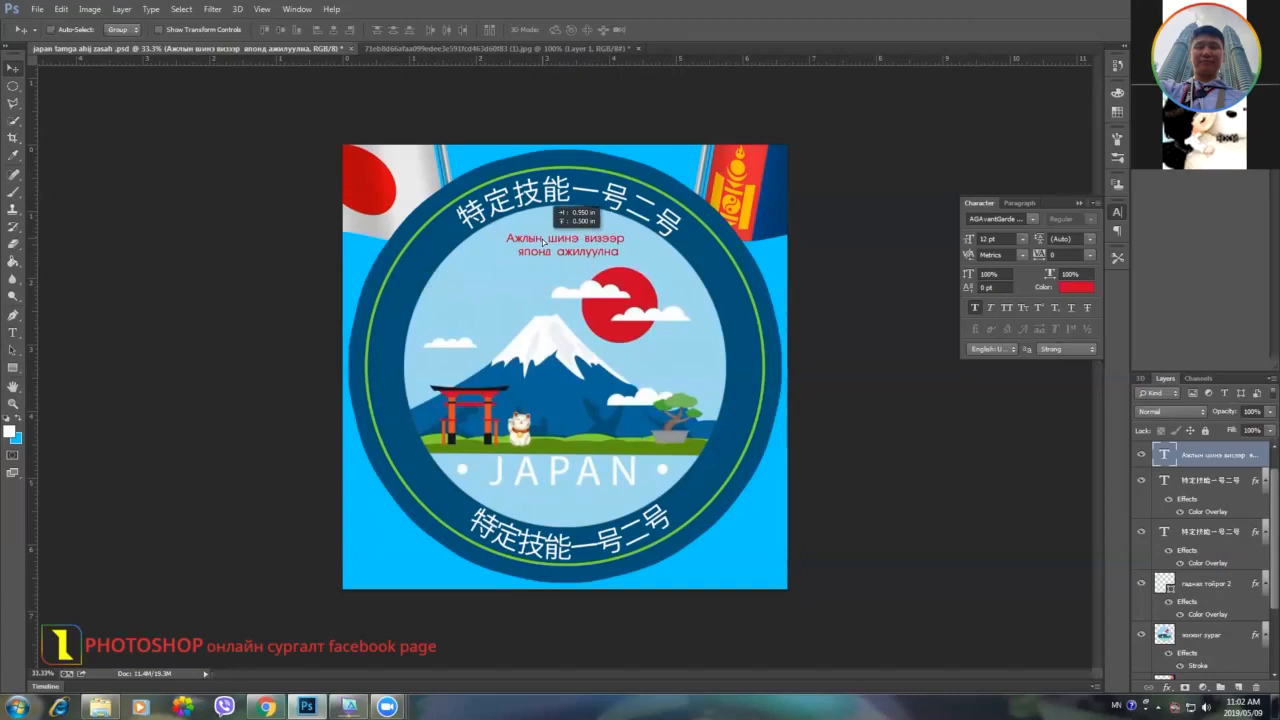
drag(541, 240, 474, 289)
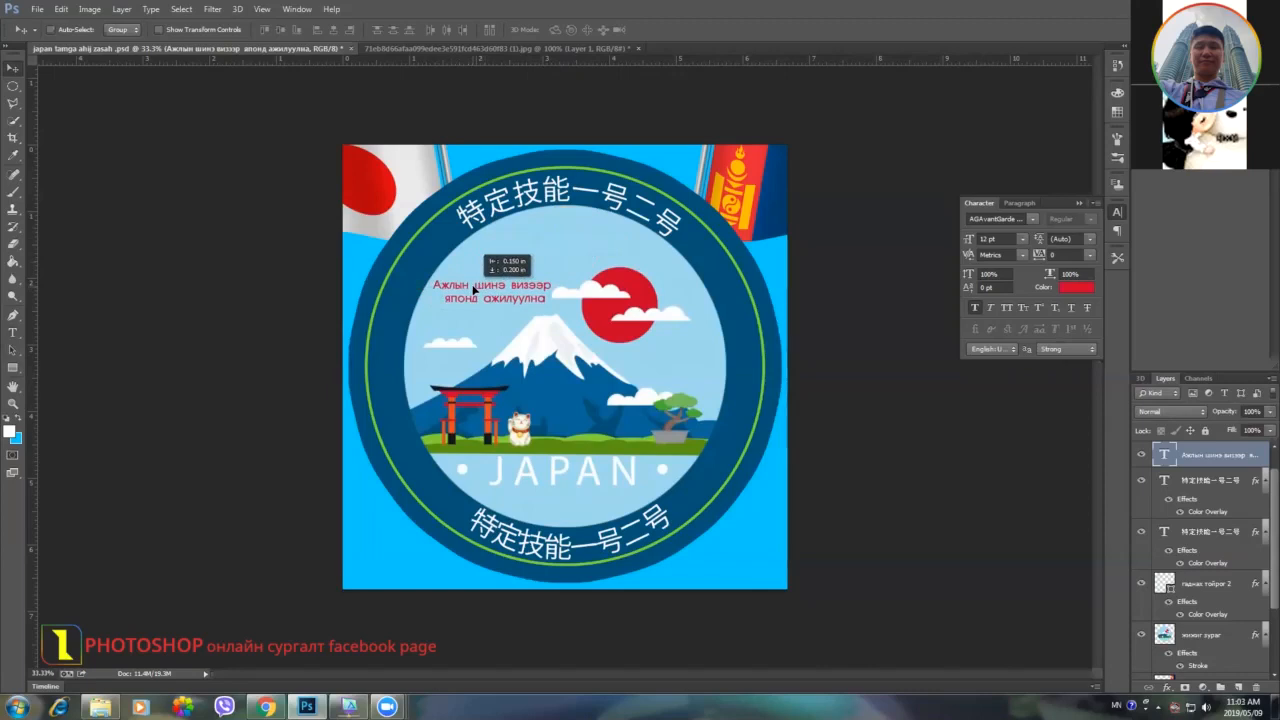
drag(474, 289, 551, 499)
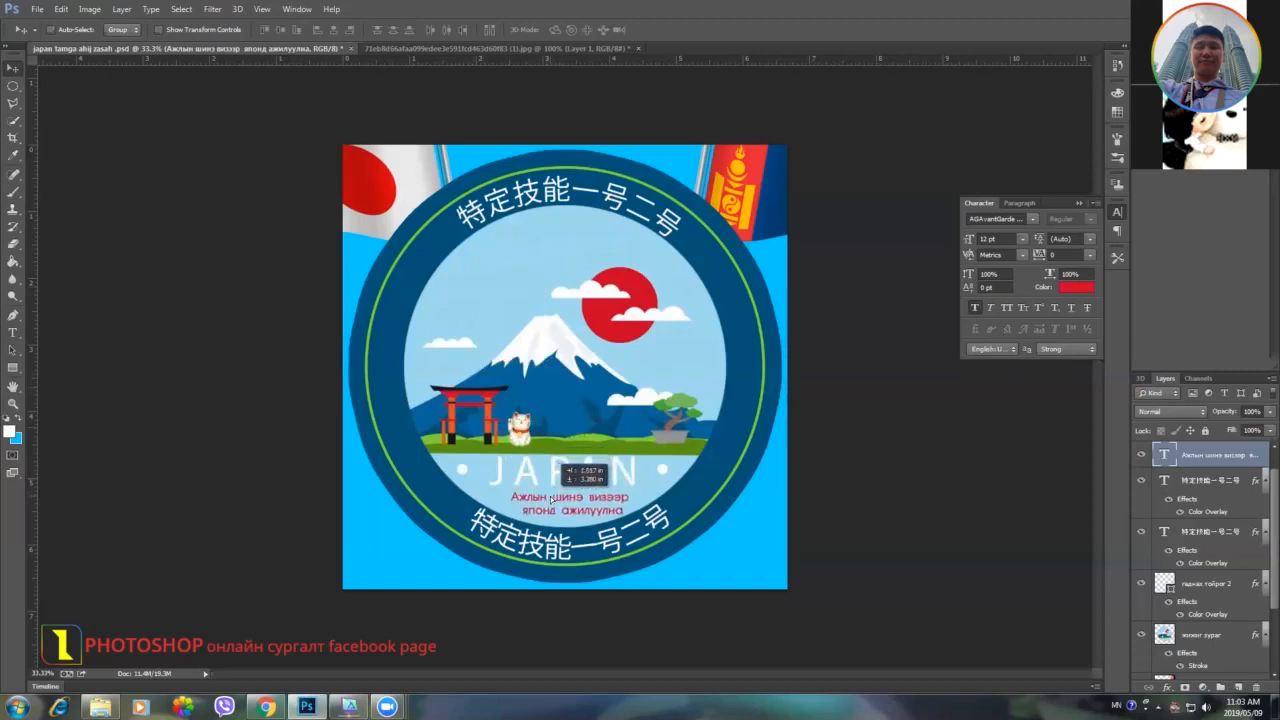
drag(552, 499, 549, 500)
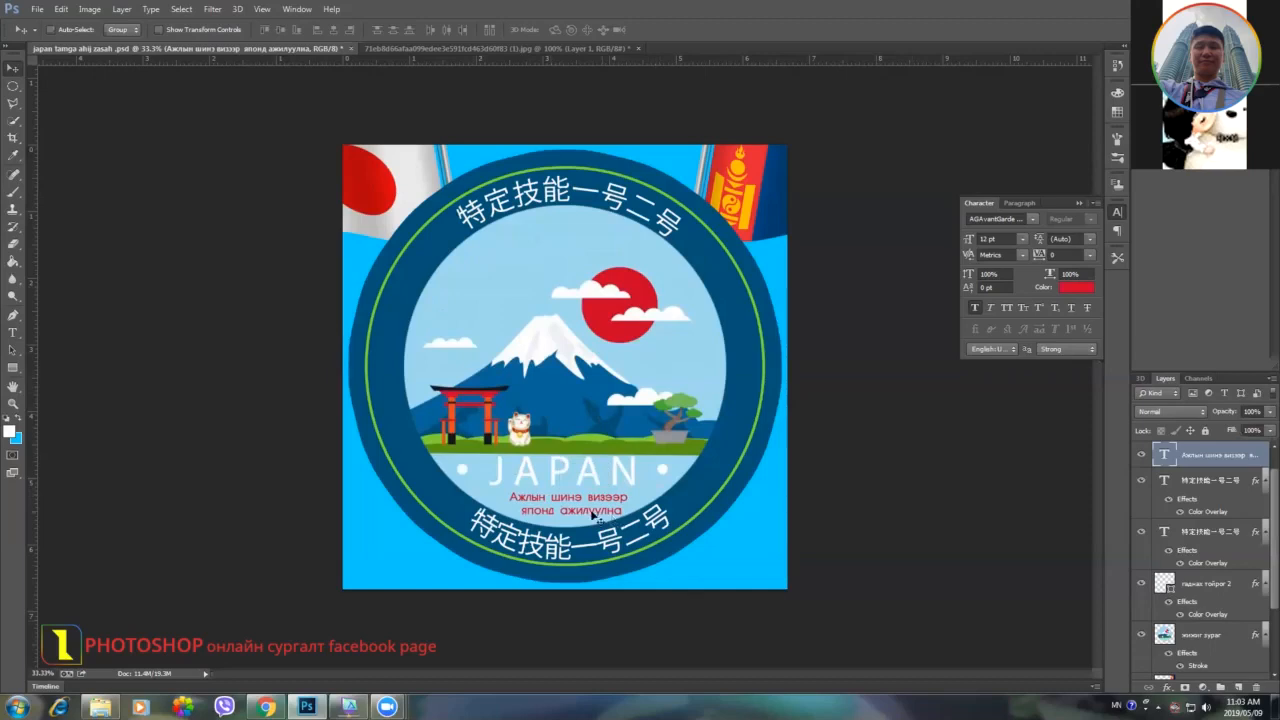
drag(557, 509, 554, 509)
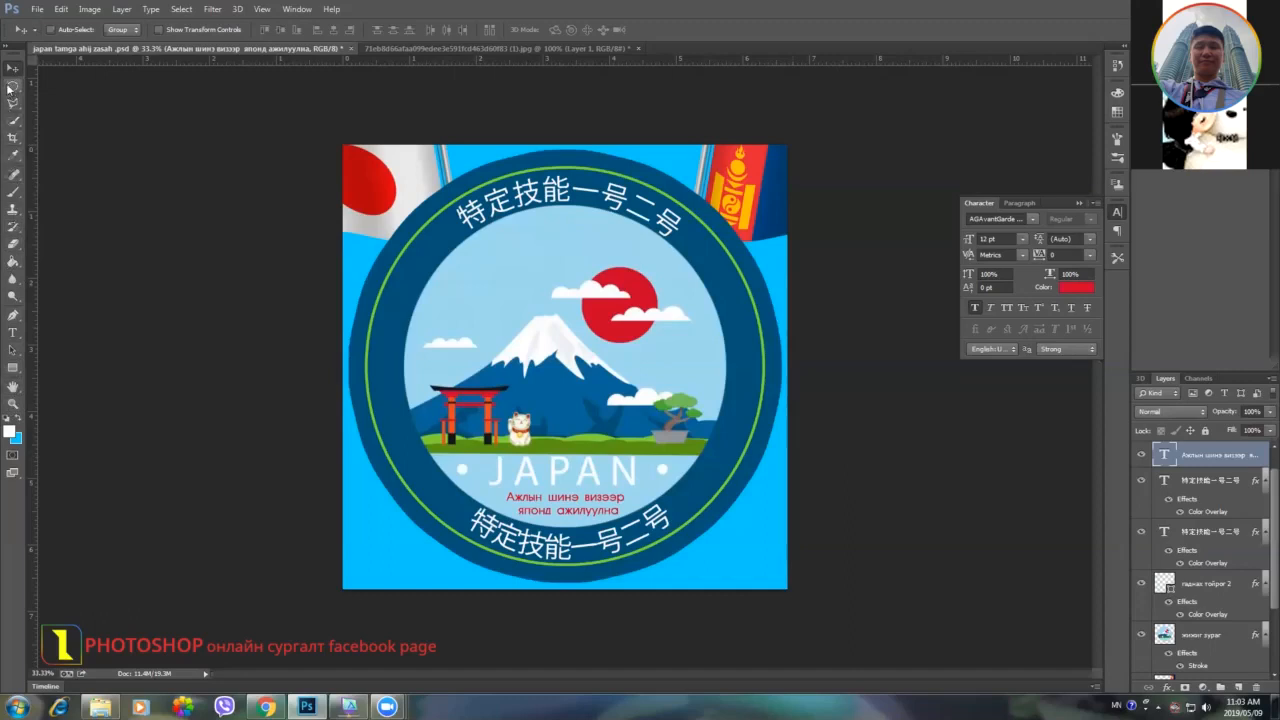
Choose the Clone Stamp tool and add an empty layer directly above the circular scene picture's layer.
click(15, 208)
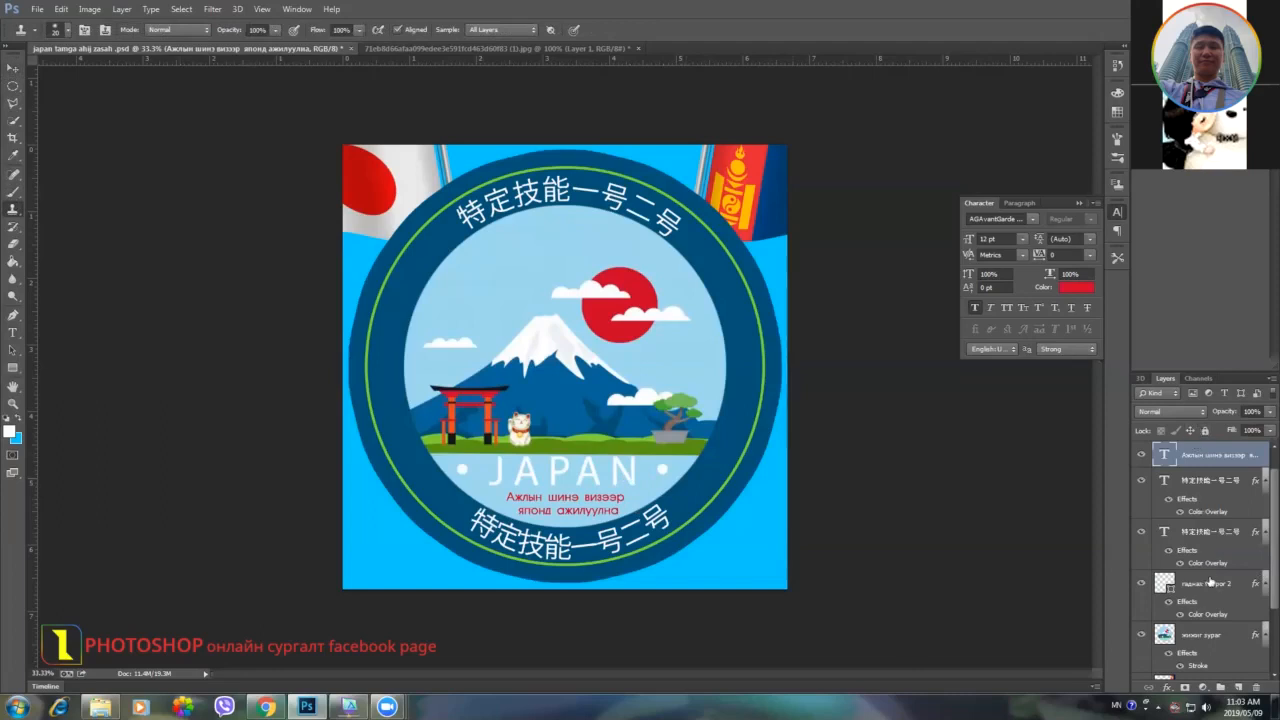
click(1221, 640)
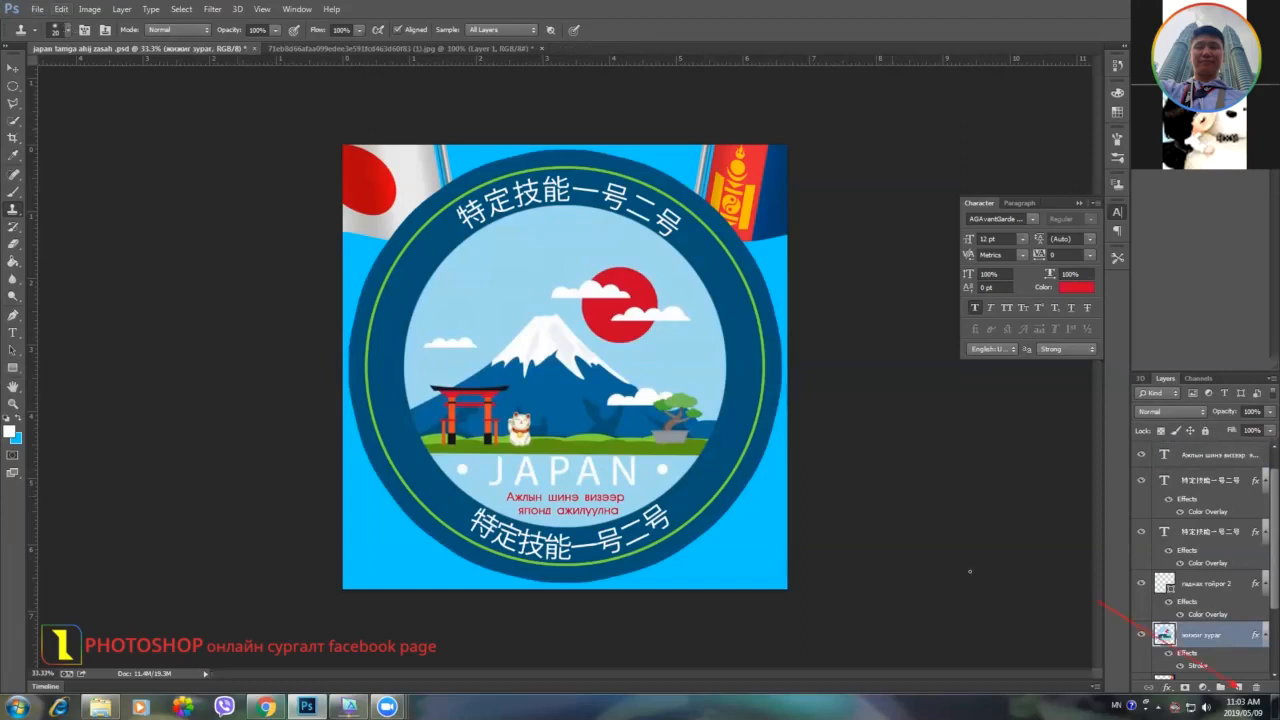
click(1239, 687)
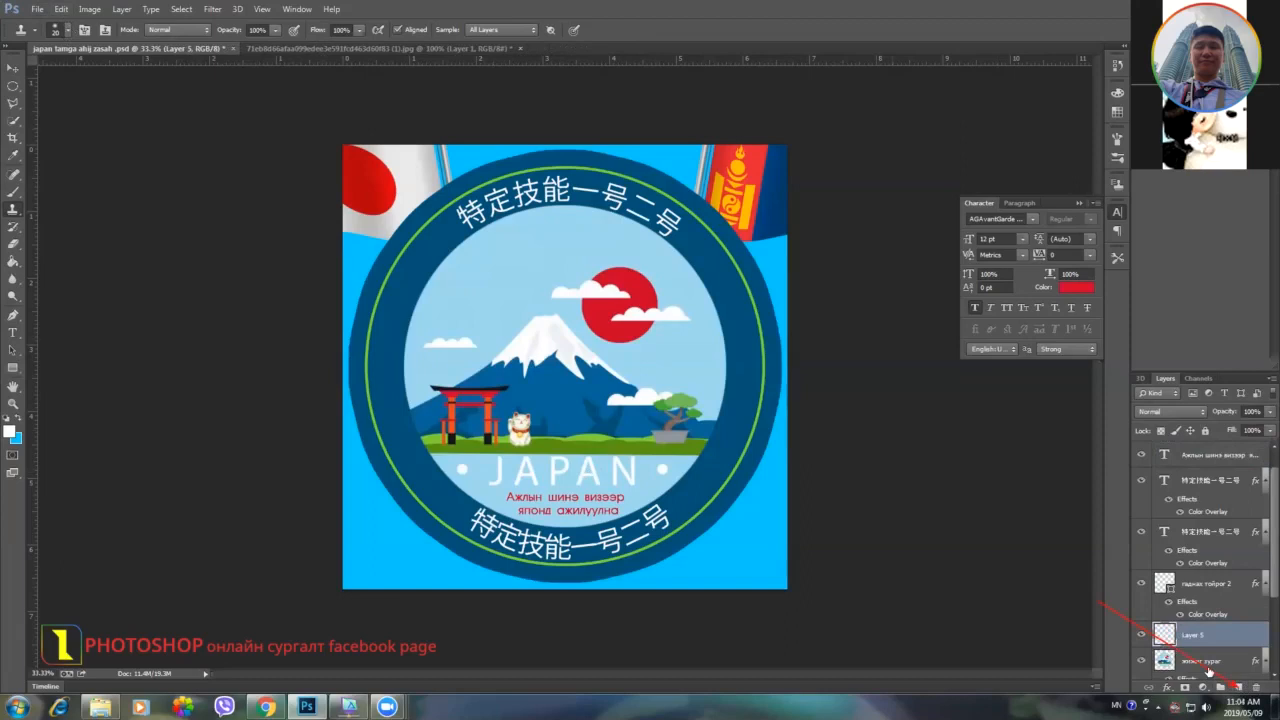
click(68, 33)
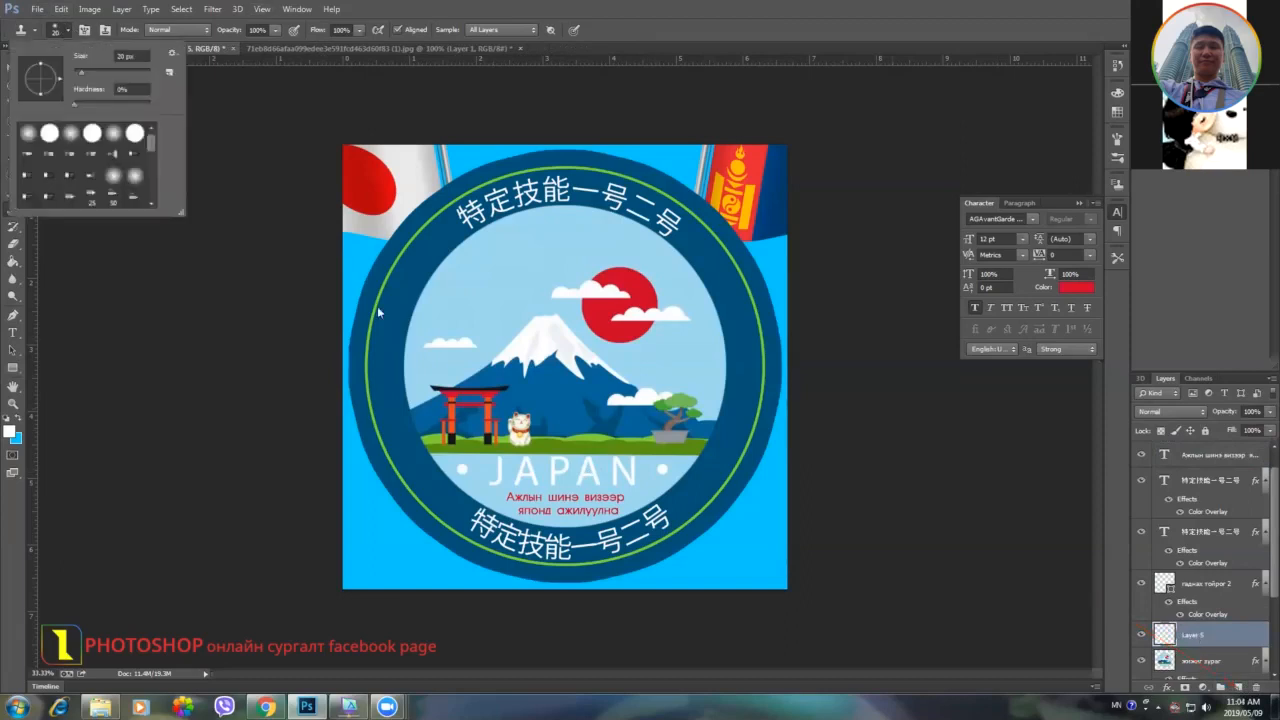
Rename the new empty layer as тамга.
click(1212, 638)
right_click(1212, 635)
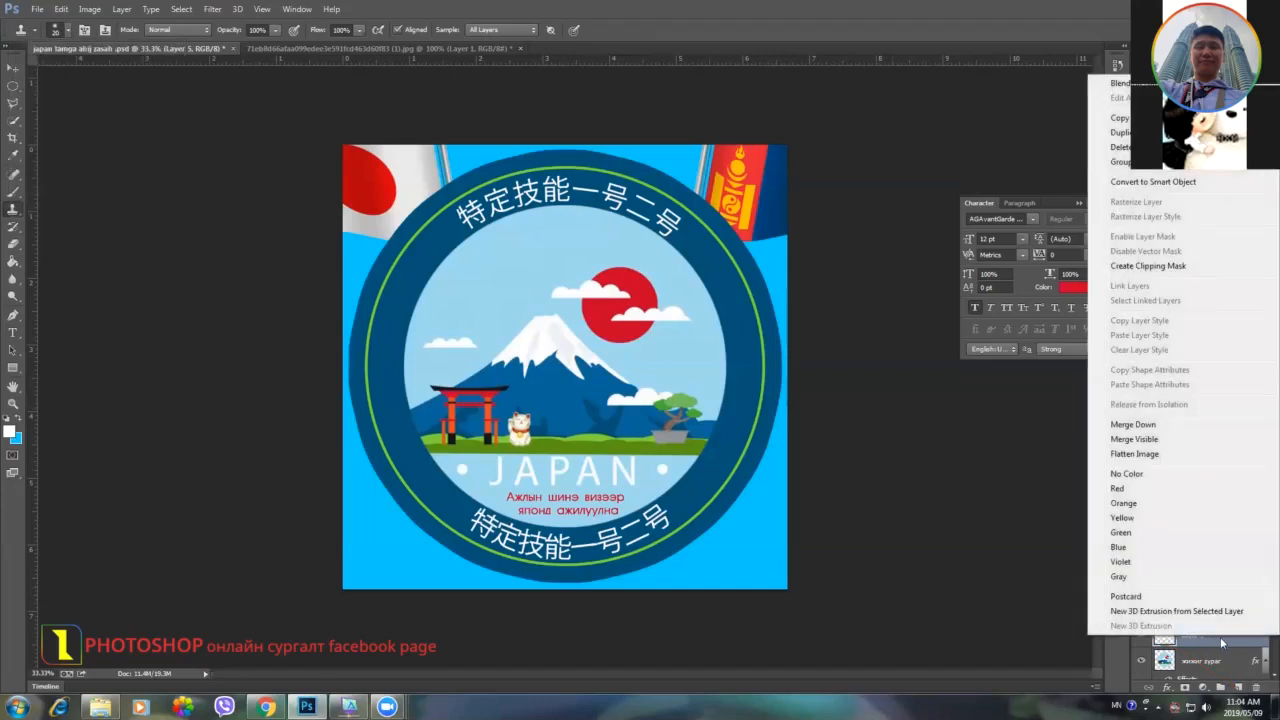
click(1220, 640)
right_click(1220, 640)
click(1222, 643)
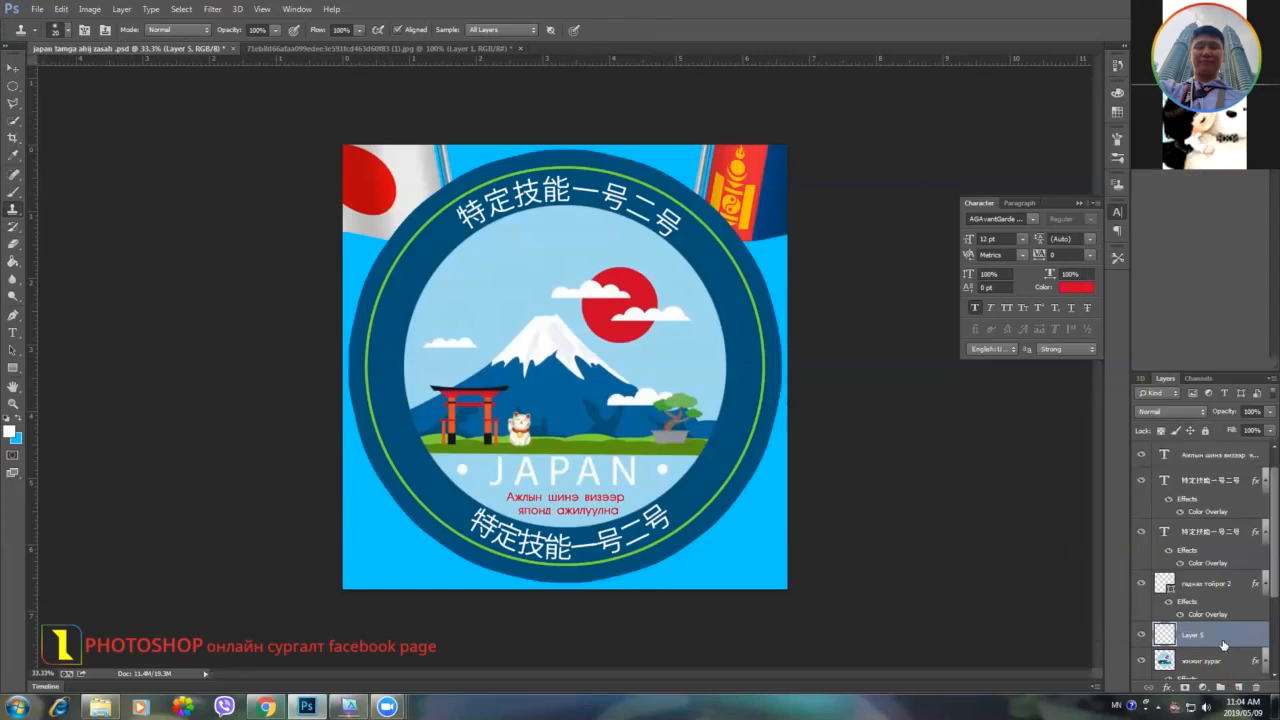
right_click(1222, 643)
click(1222, 639)
double_click(1190, 634)
key(BackSpace)
text(шяйтү)
key(BackSpace)
key(BackSpace)
key(BackSpace)
key(BackSpace)
key(BackSpace)
text(амга)
key(Return)
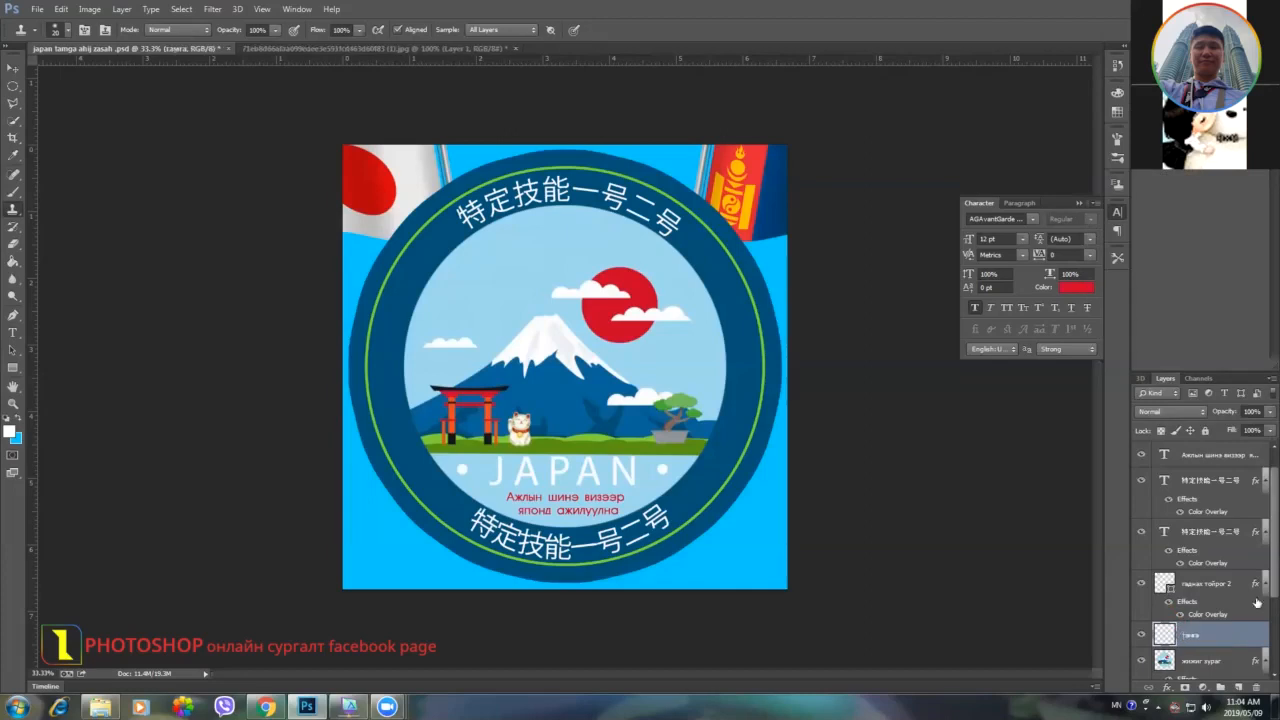
Set the Clone Stamp brush size to 40 px.
click(67, 30)
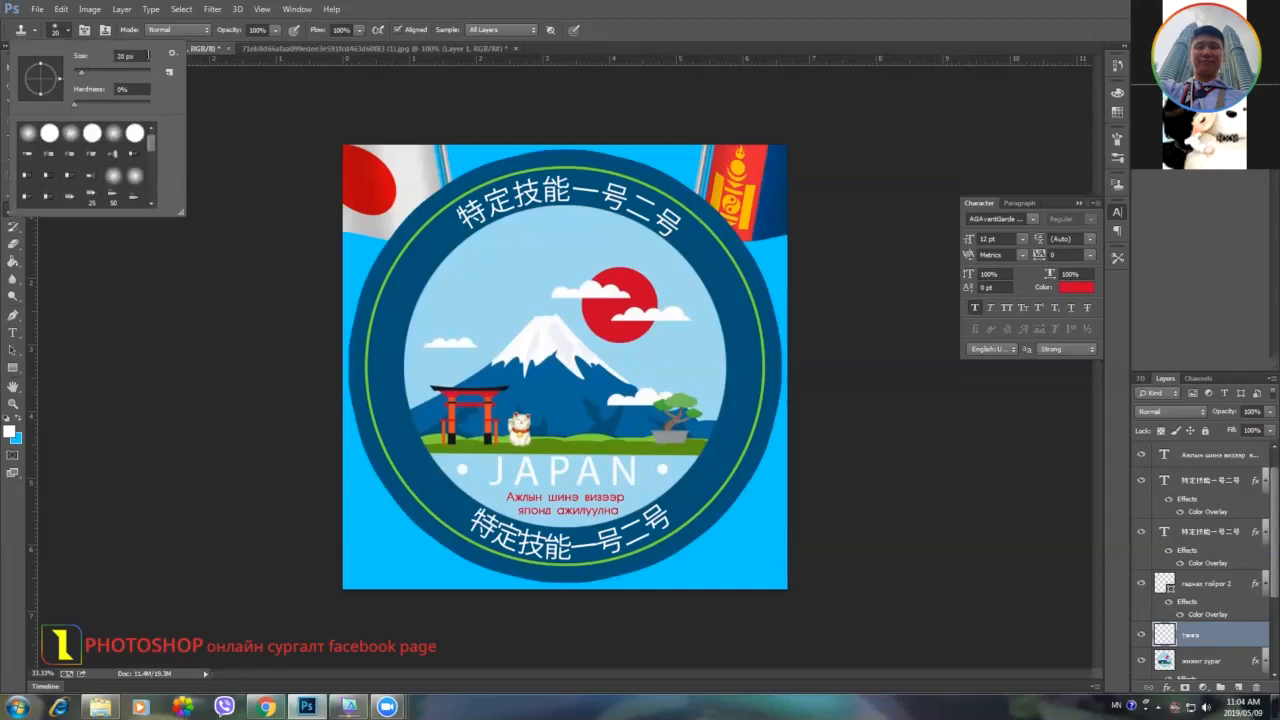
click(124, 55)
text(8)
text(0)
key(Return)
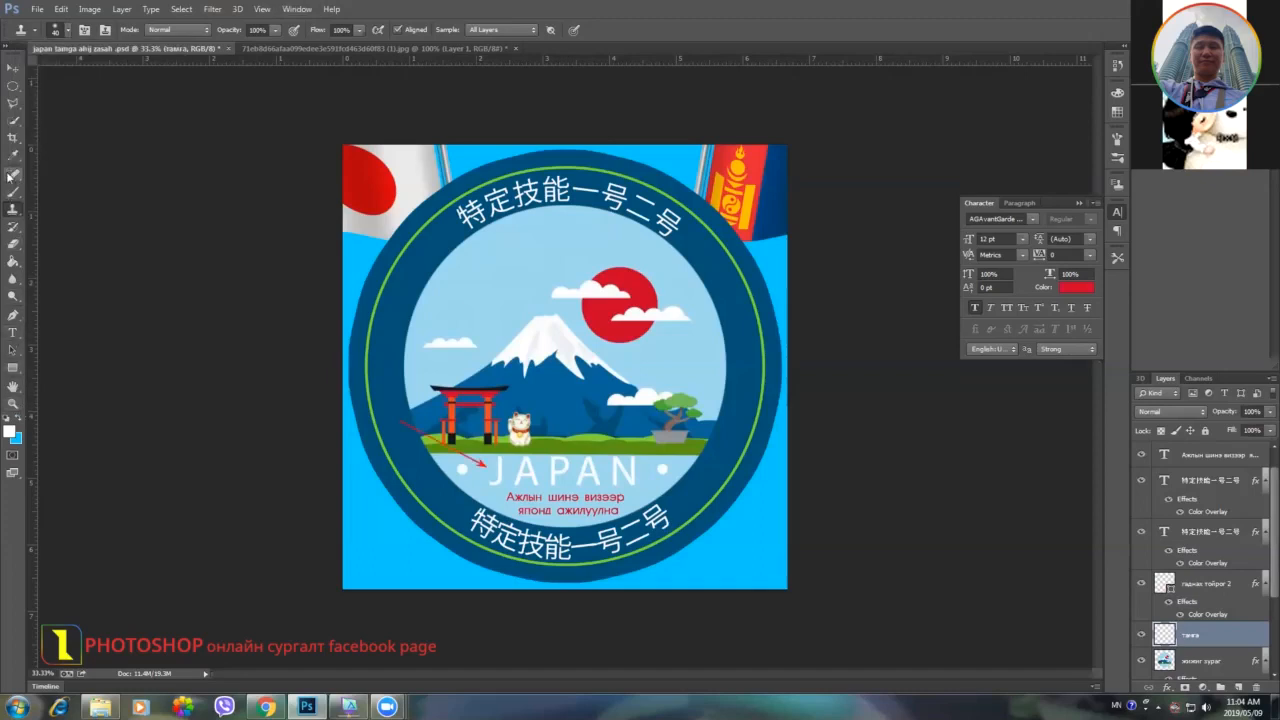
Clone plain light-blue background over the white dot in front of the word JAPAN on the тамга layer.
click(14, 404)
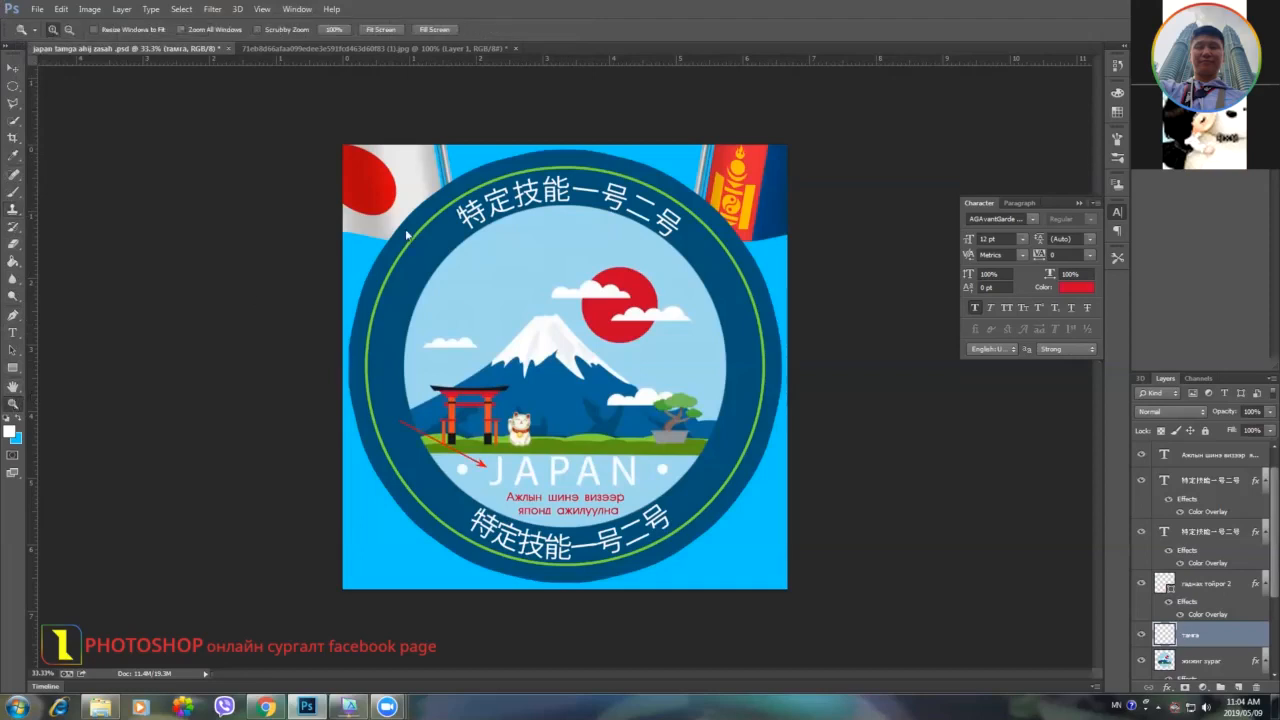
click(523, 271)
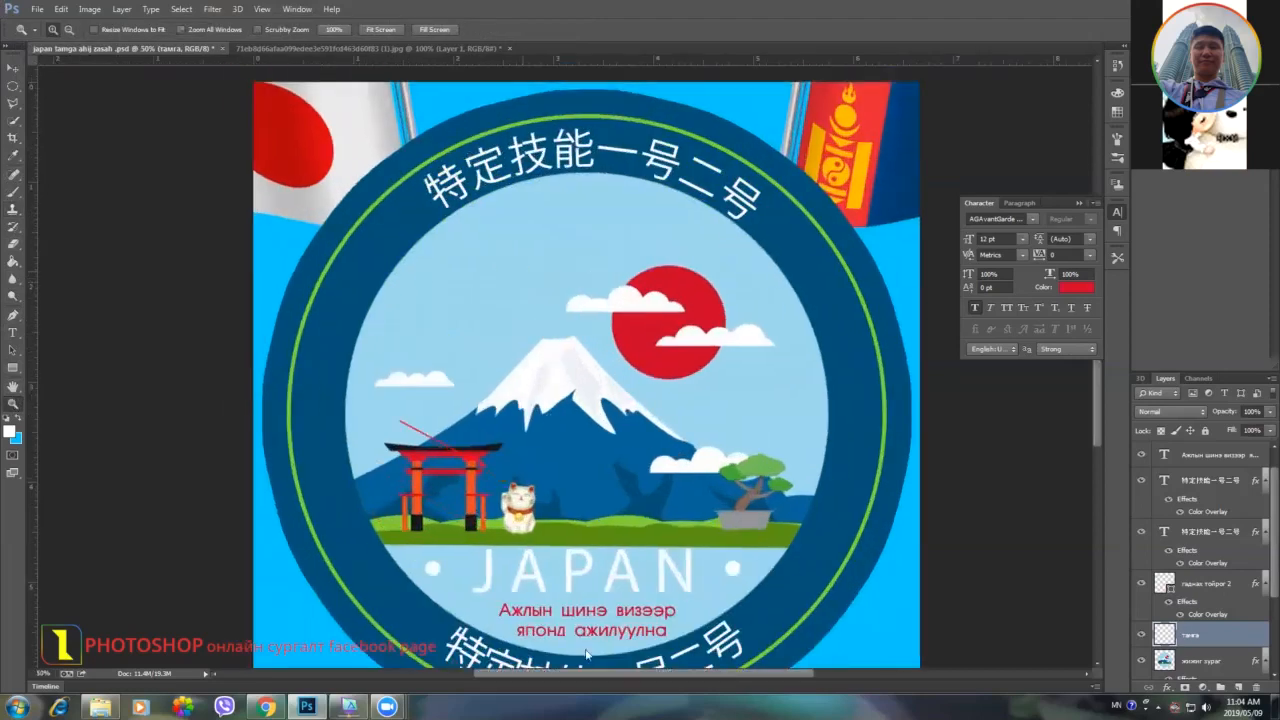
click(546, 586)
click(546, 586)
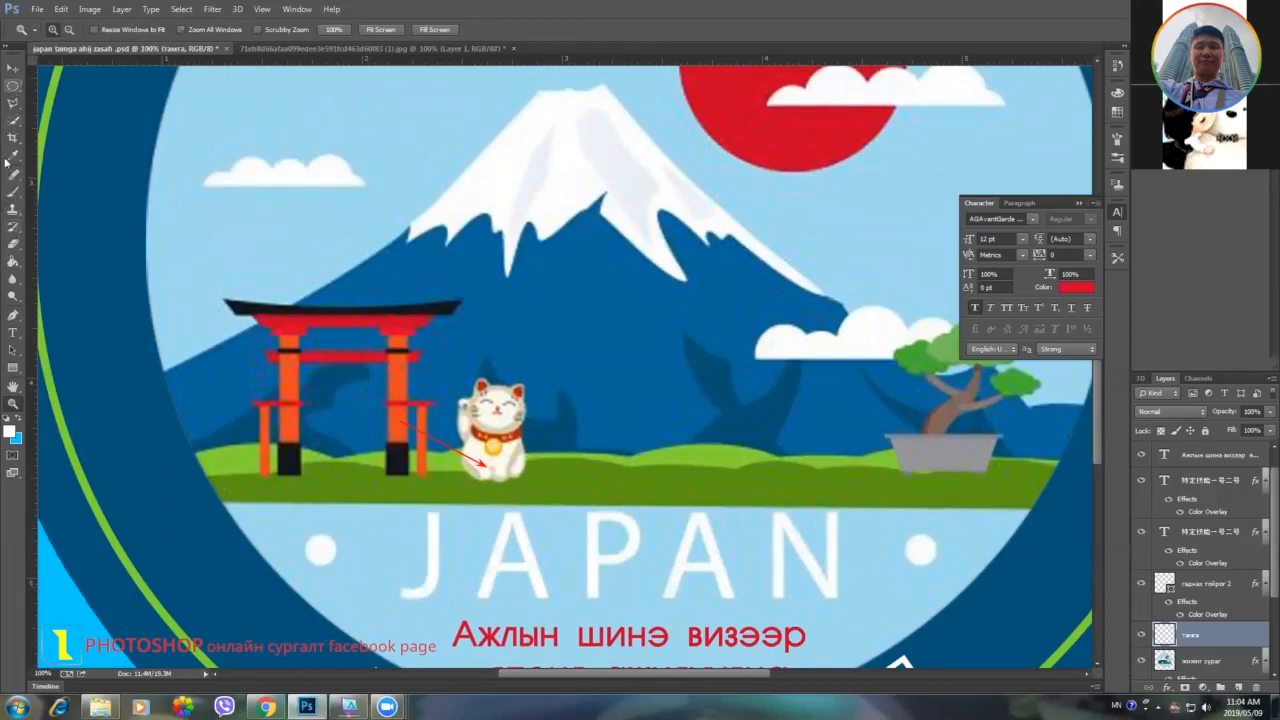
click(13, 209)
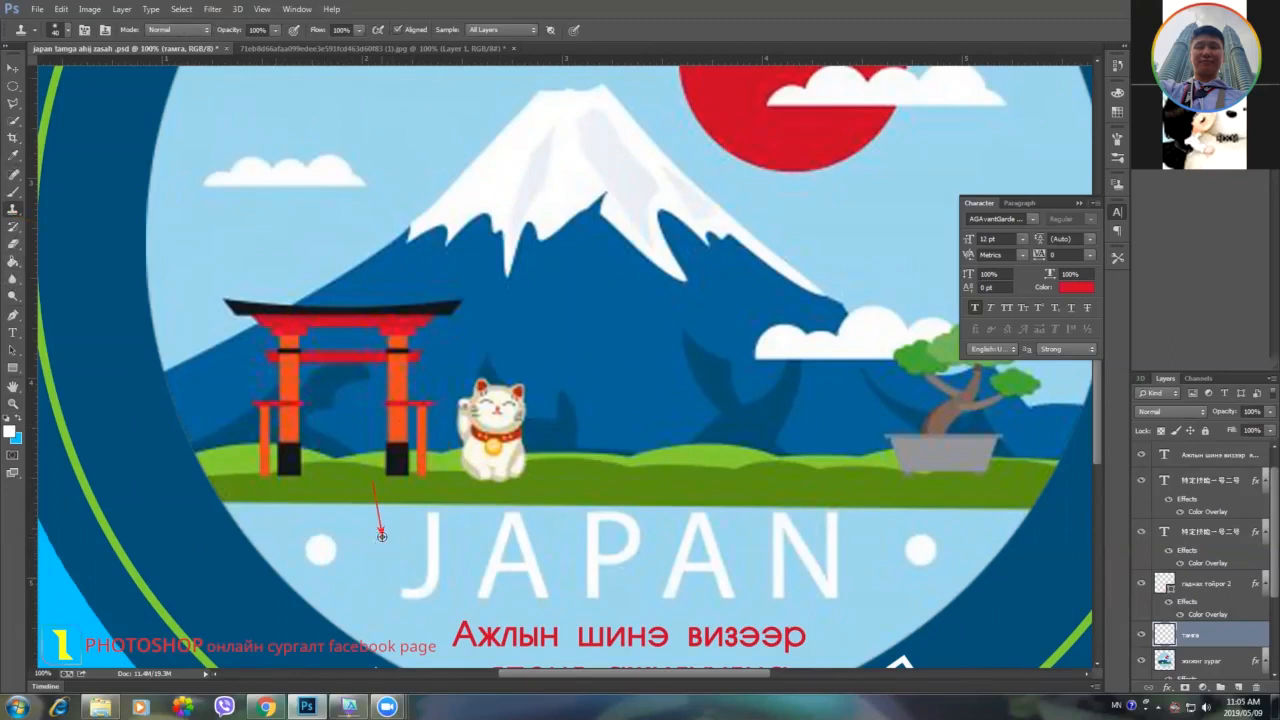
mouse_move(313, 538)
mouse_down()
mouse_move(330, 540)
mouse_move(310, 552)
mouse_move(334, 556)
mouse_up()
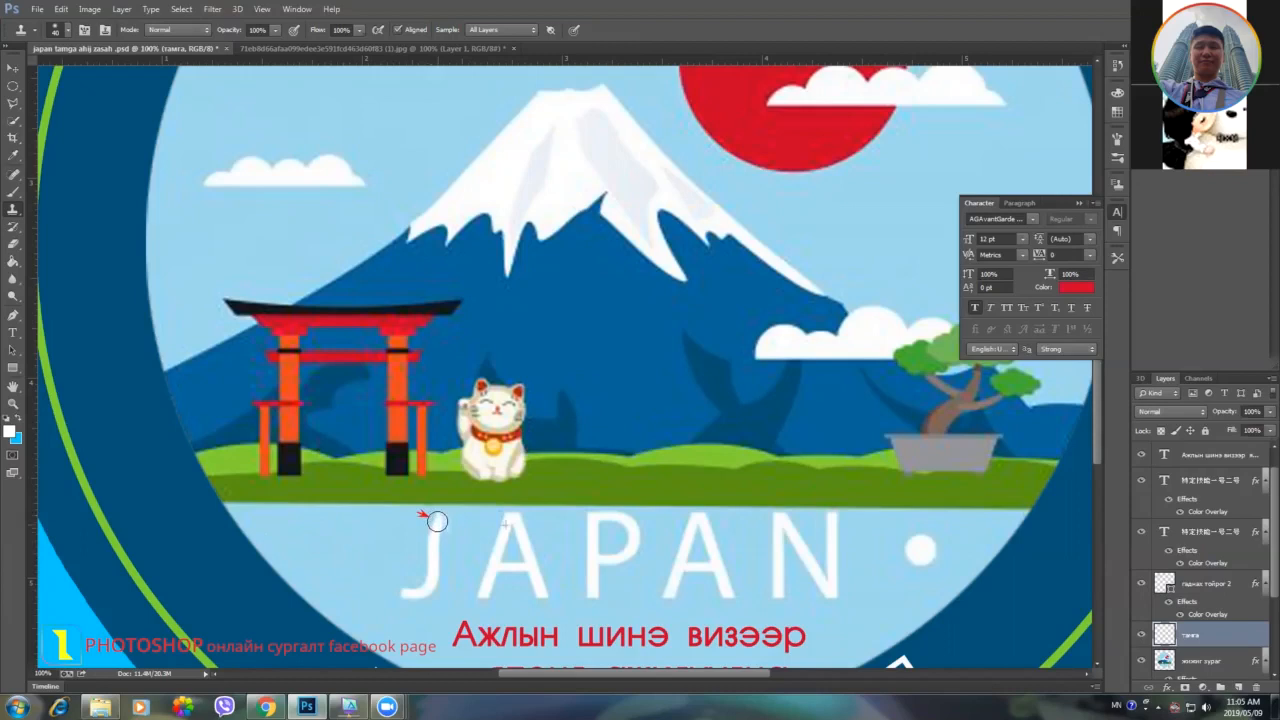
Clone plain light-blue background over the letter J of JAPAN, undoing the first stroke and resampling beside the letter.
drag(437, 521, 432, 545)
key(ctrl+z)
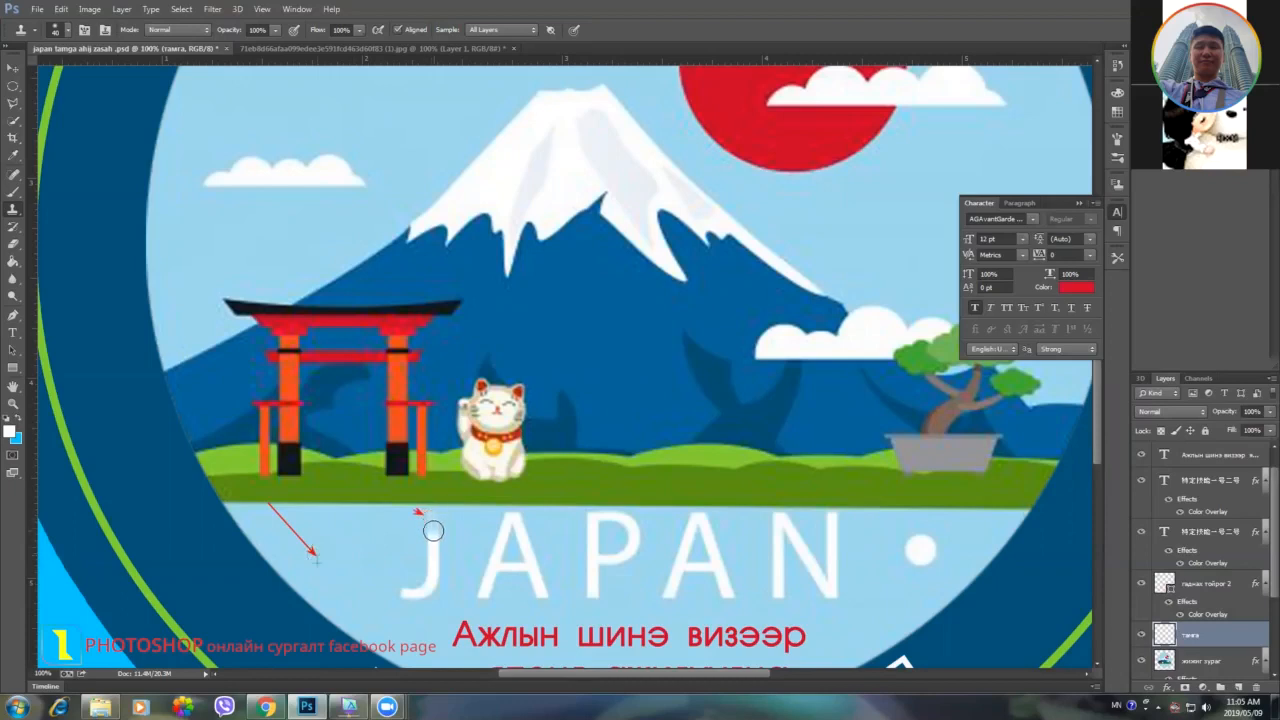
drag(420, 513, 372, 502)
drag(433, 522, 433, 544)
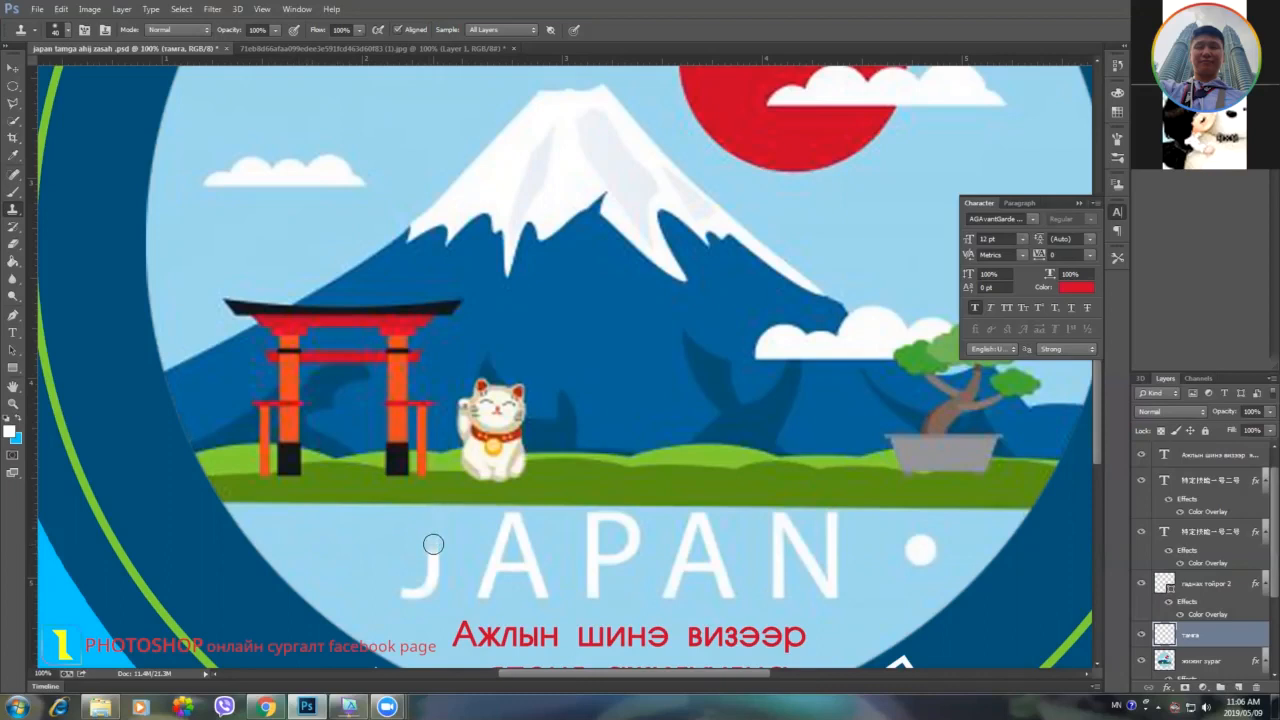
drag(433, 544, 432, 569)
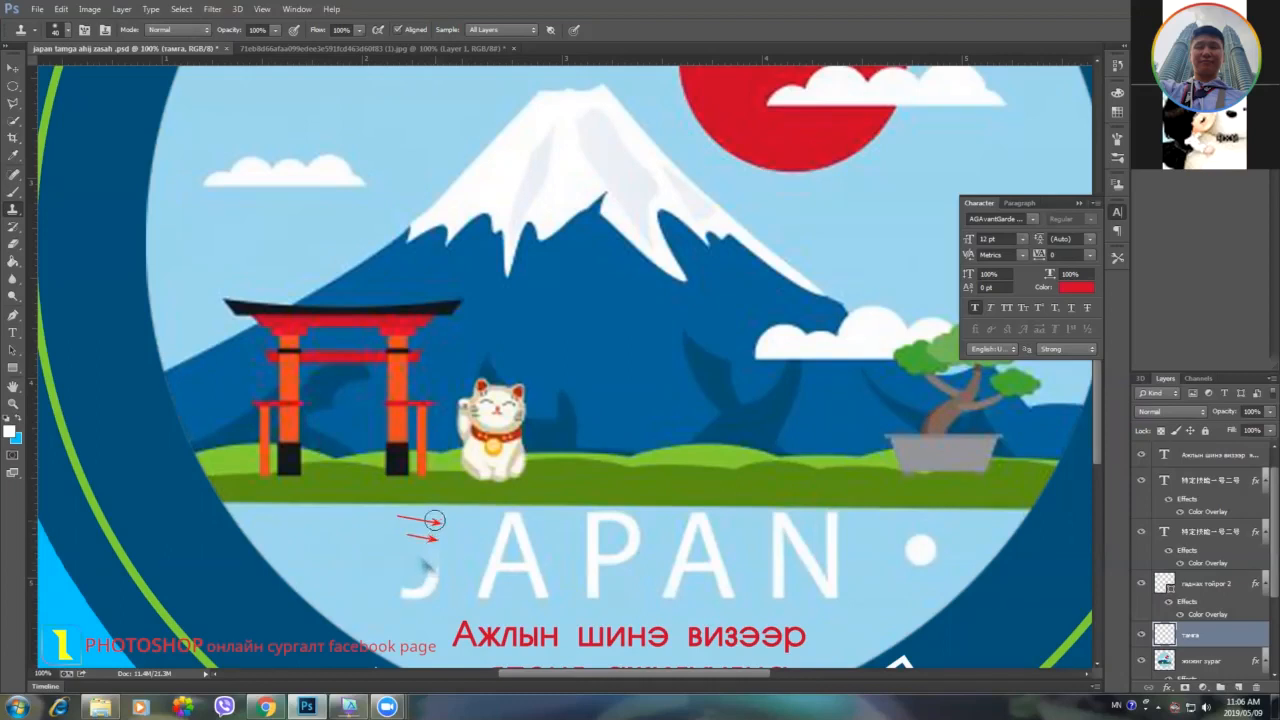
drag(431, 556, 432, 568)
drag(423, 563, 427, 579)
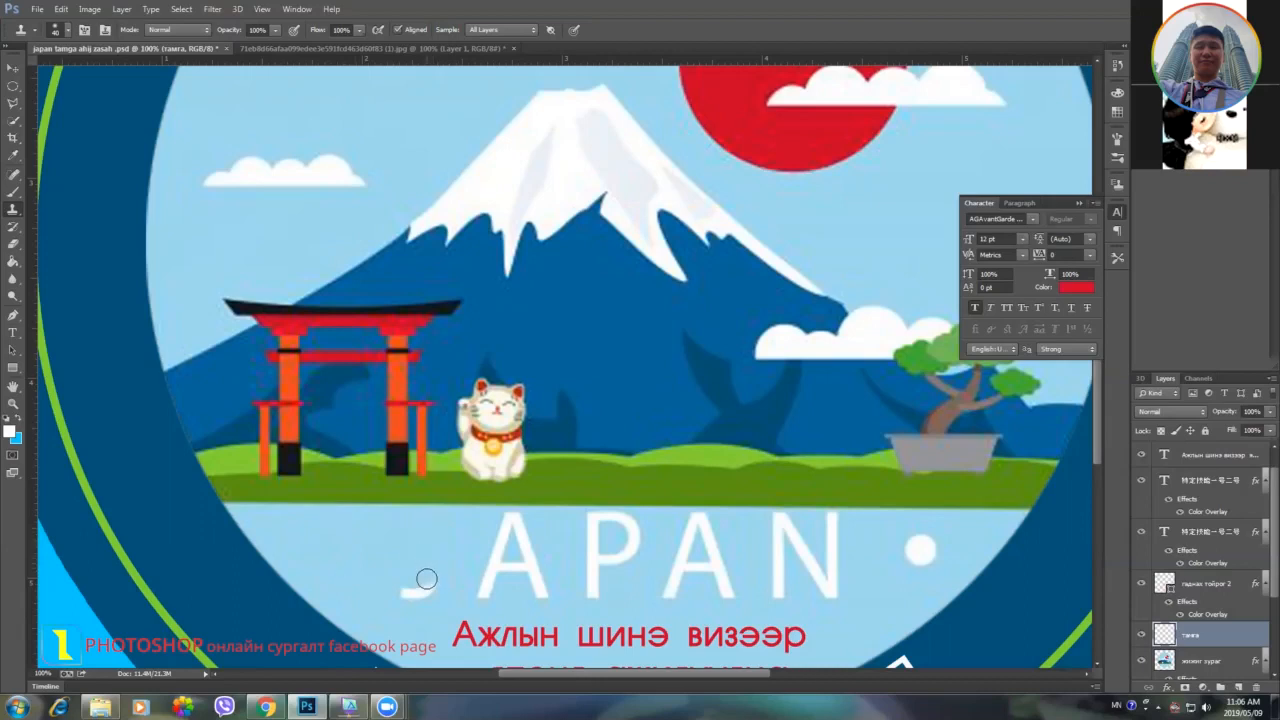
alt+click(374, 561)
drag(429, 577, 408, 591)
Undo the last stray clone dabs in the light-blue area beside the removed letter J.
click(352, 543)
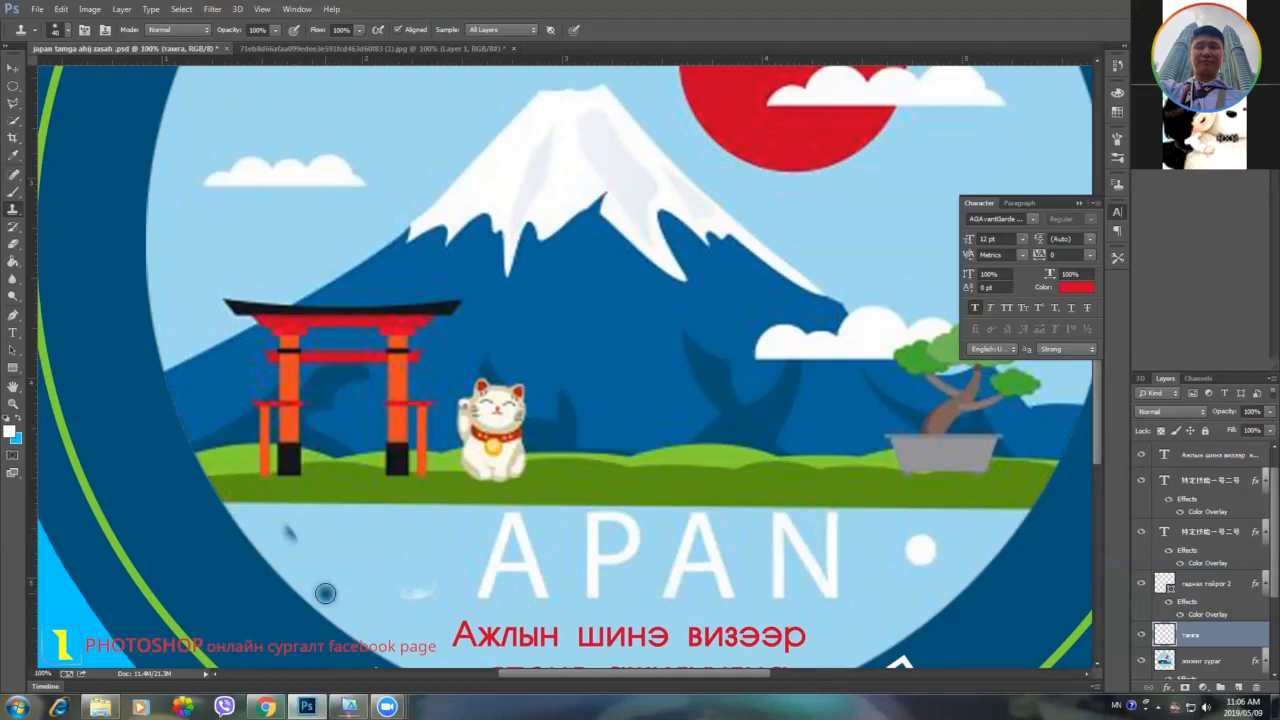
key(ctrl+alt+z)
key(ctrl+alt+z)
key(ctrl+alt+z)
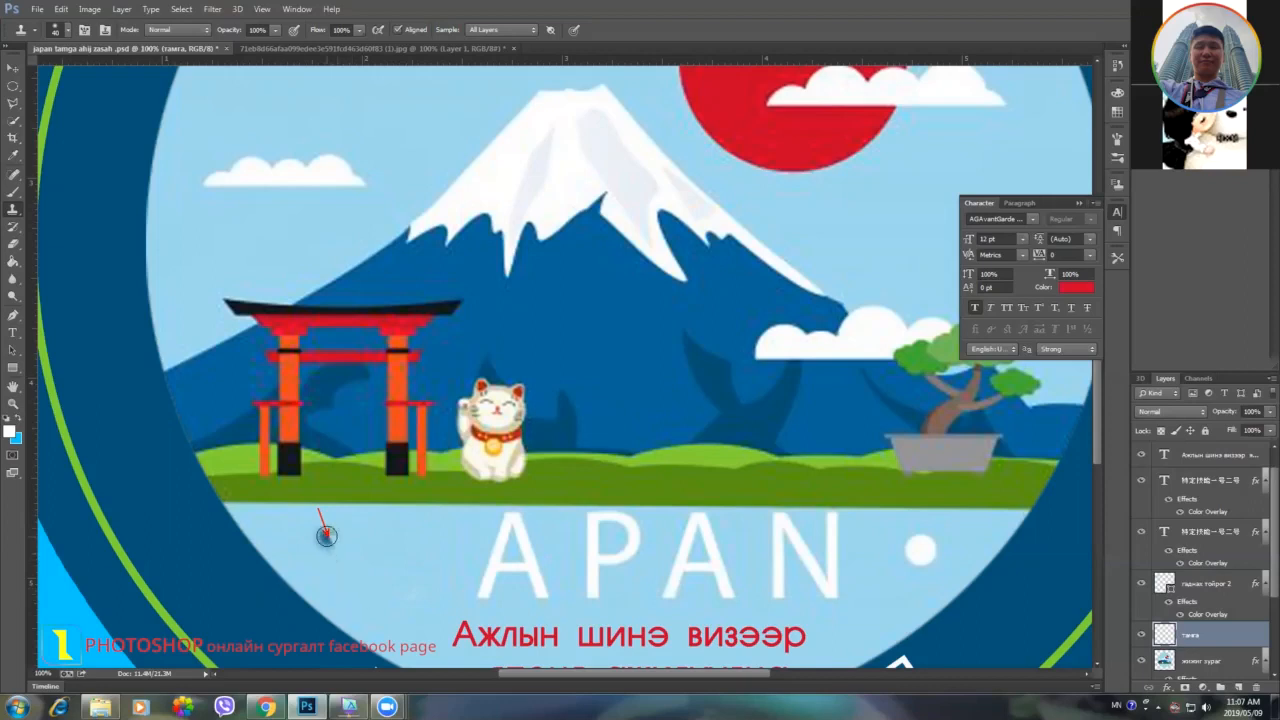
Clone plain light-blue background over the first letter A of JAPAN, undoing the first stroke and resampling the clean area beside it.
click(326, 535)
drag(485, 584, 490, 574)
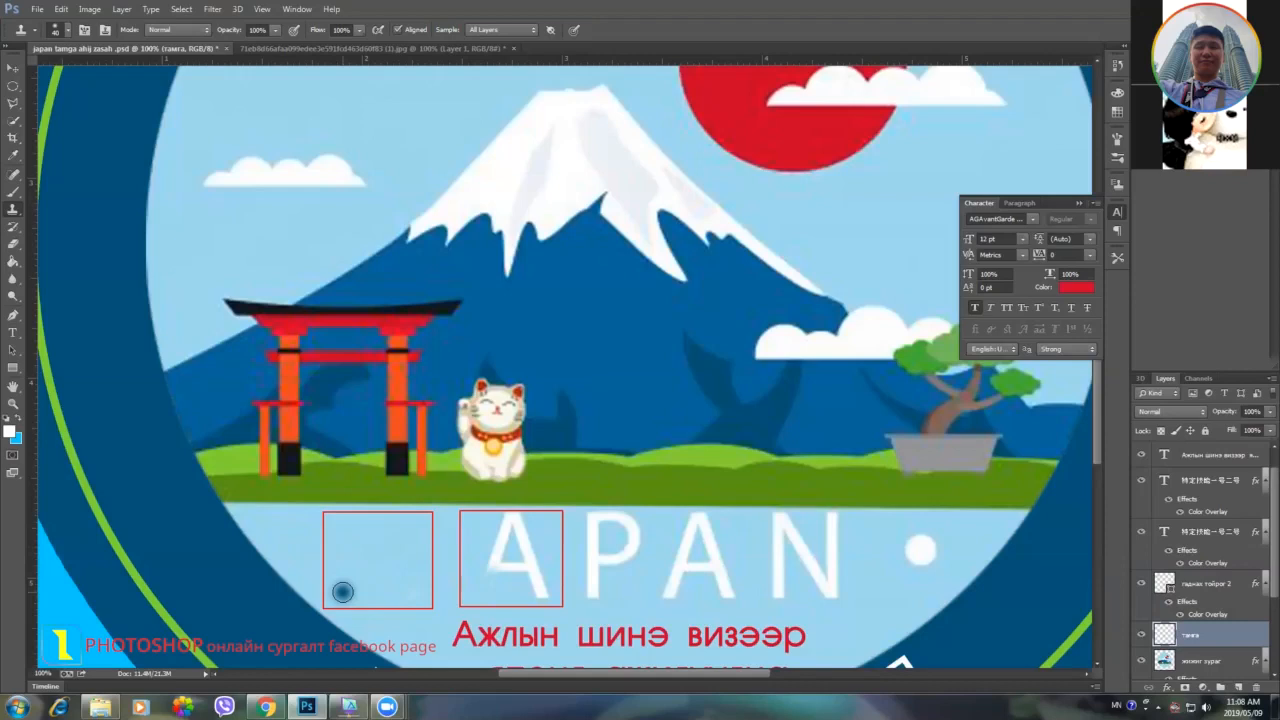
key(ctrl+z)
drag(491, 564, 498, 537)
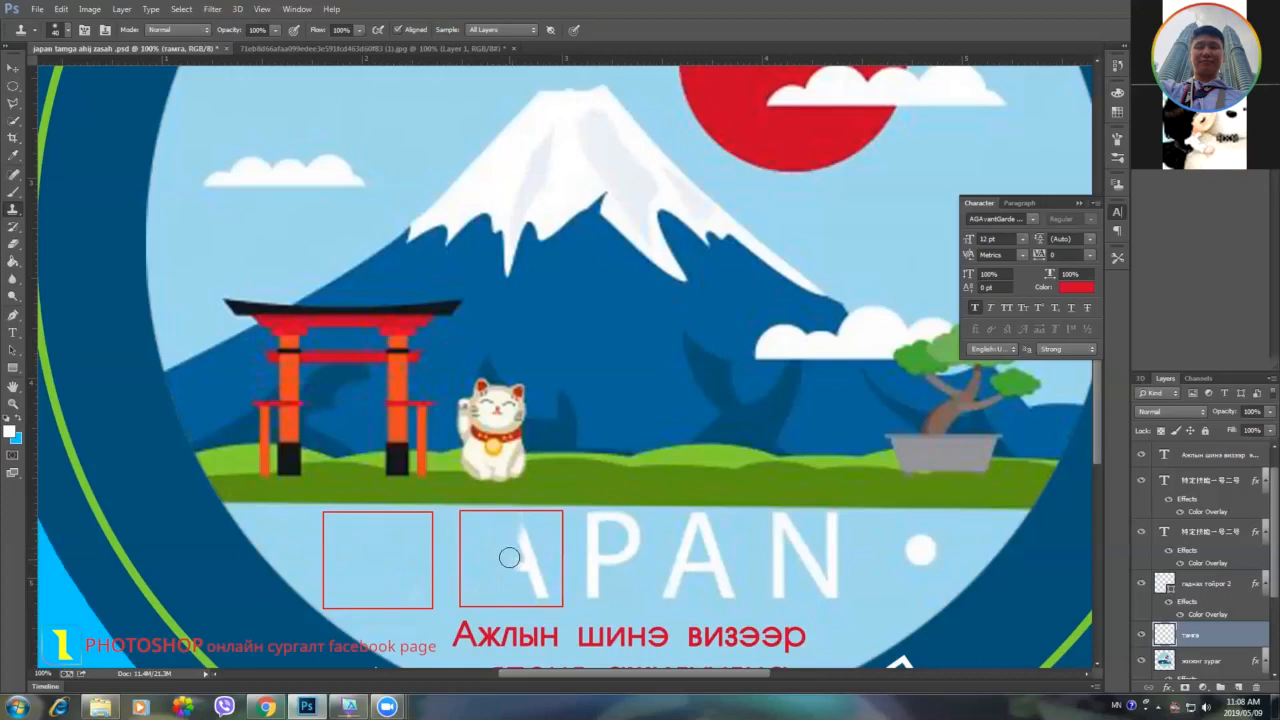
click(517, 524)
alt+click(444, 594)
mouse_move(511, 580)
mouse_down()
mouse_move(517, 523)
mouse_move(524, 575)
mouse_move(525, 546)
mouse_up()
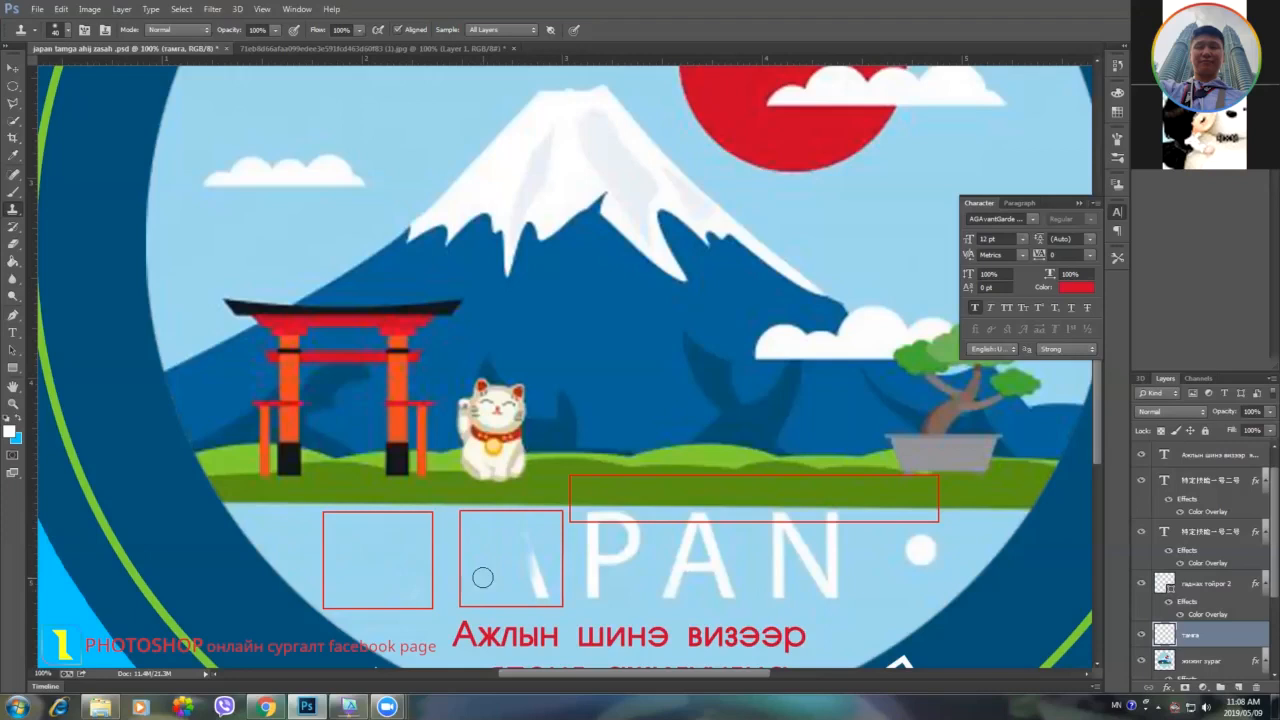
mouse_move(517, 577)
mouse_down()
mouse_move(525, 538)
mouse_move(533, 574)
mouse_up()
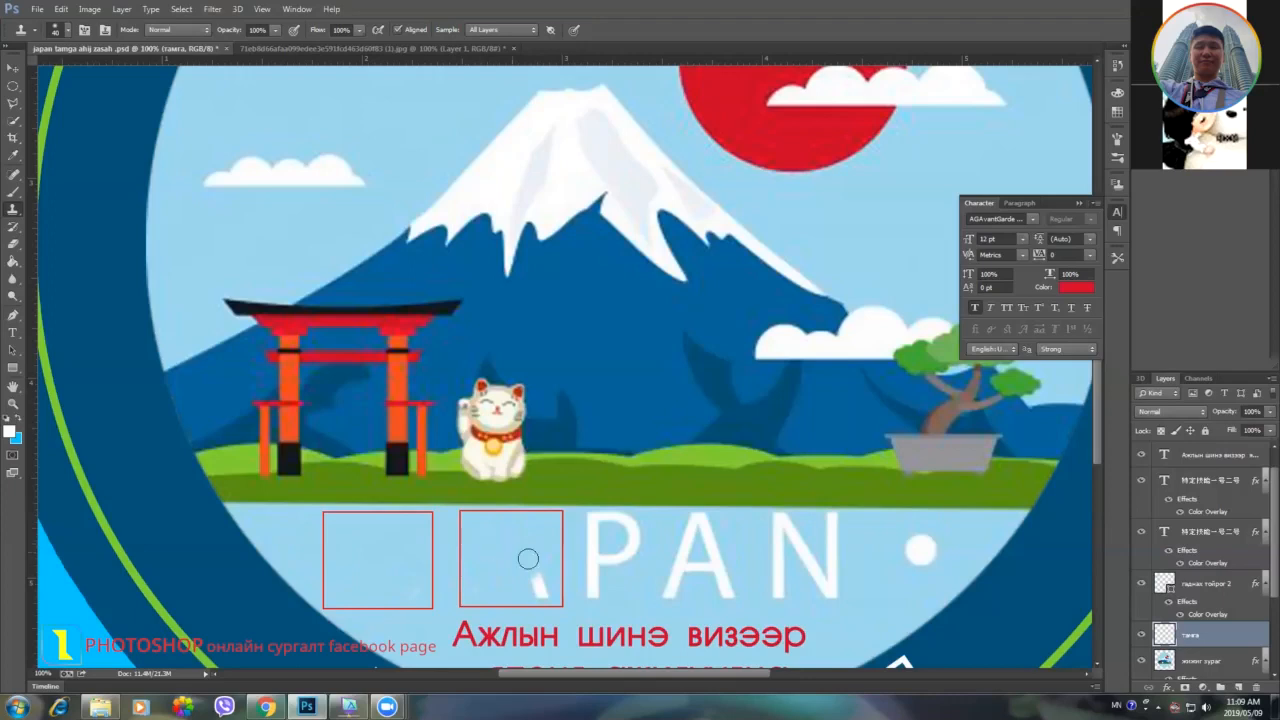
drag(531, 551, 541, 594)
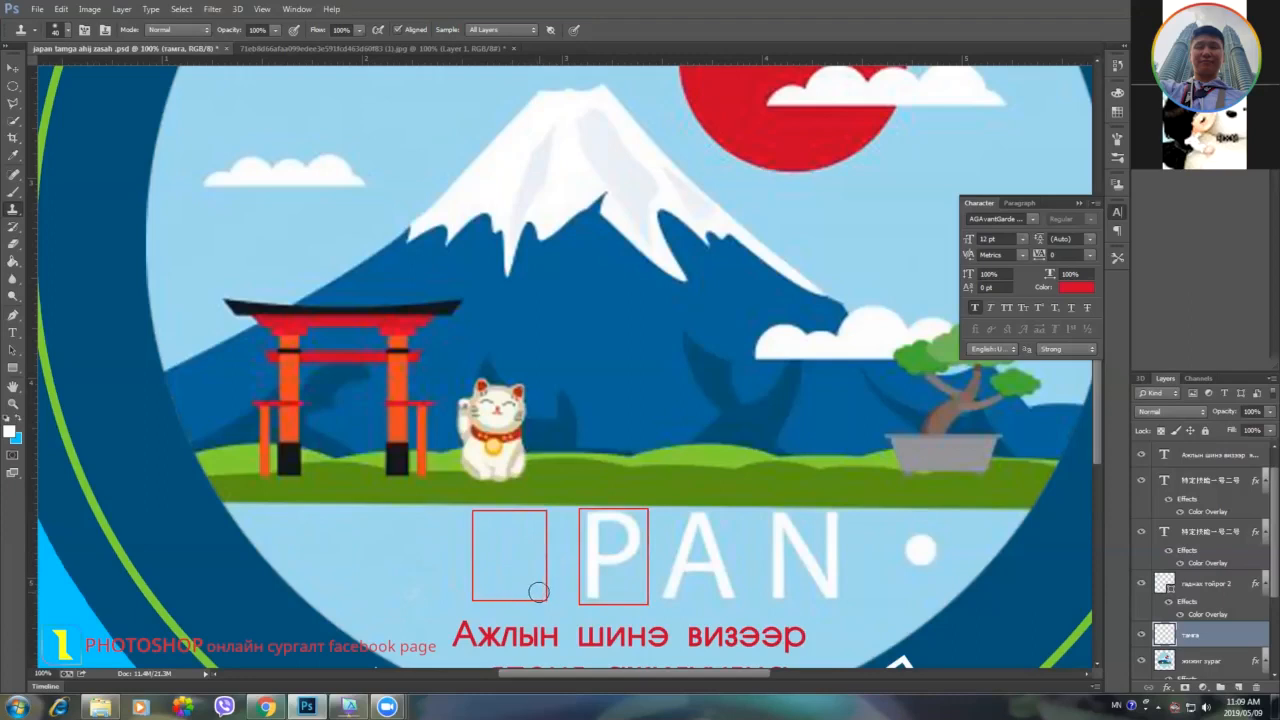
Sample the cleared area where the first A stood and clone it over the letter P.
mouse_move(593, 592)
mouse_down()
mouse_move(533, 644)
mouse_move(488, 648)
mouse_up()
drag(481, 590, 481, 590)
alt+click(481, 590)
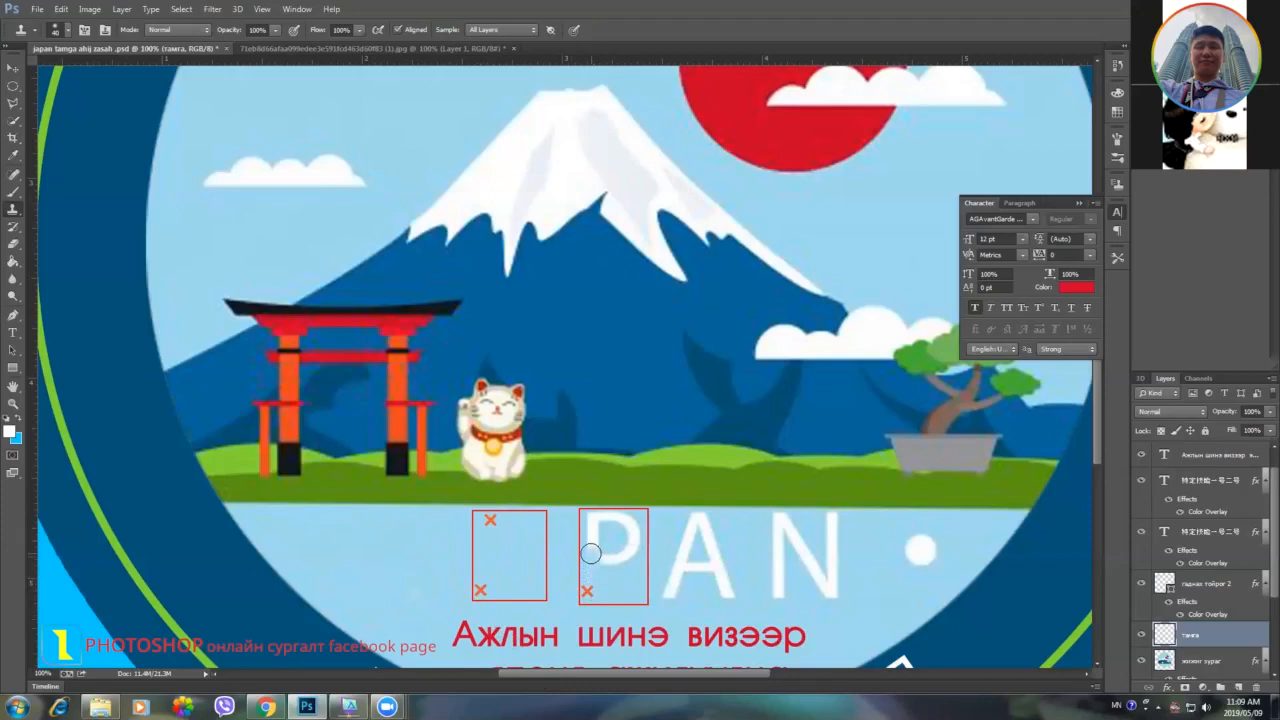
drag(593, 570, 593, 535)
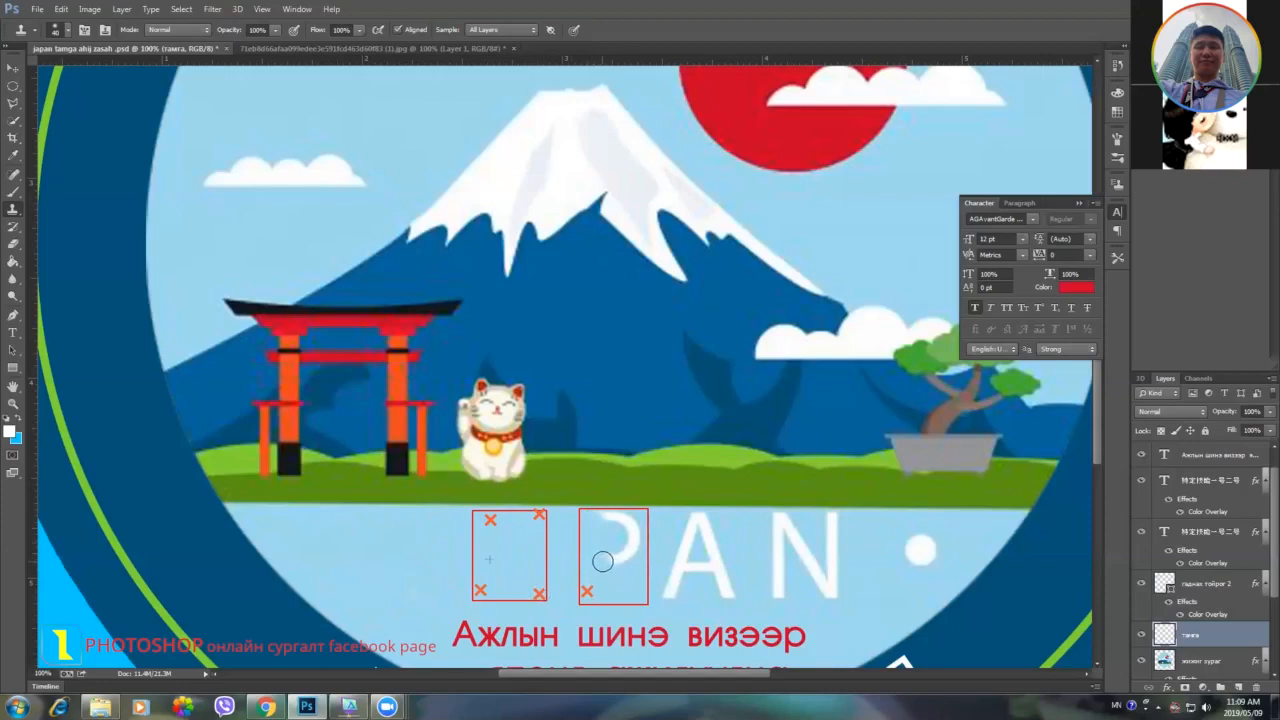
mouse_move(608, 561)
mouse_down()
mouse_move(615, 519)
mouse_move(618, 564)
mouse_move(628, 541)
mouse_move(635, 550)
mouse_move(631, 522)
mouse_move(592, 519)
mouse_move(627, 520)
mouse_move(637, 563)
mouse_up()
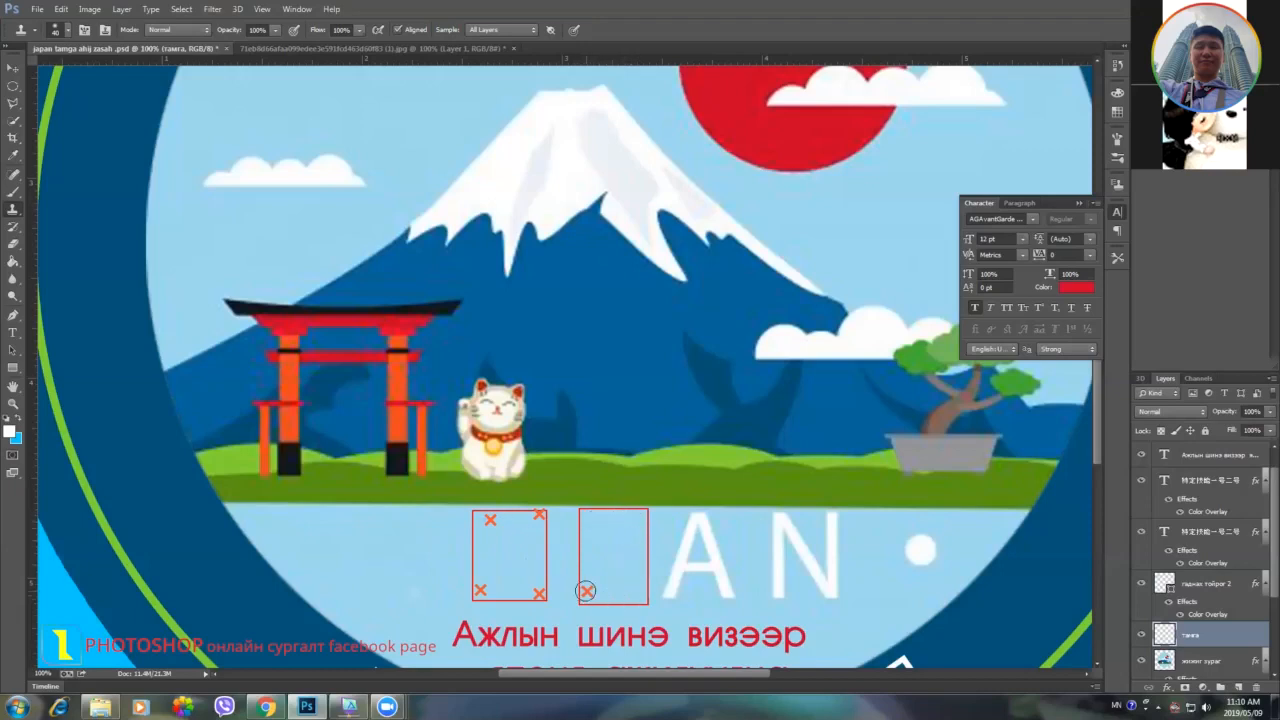
Sample the cleared light-blue area where the P stood and clone it over the second letter A.
alt+click(586, 591)
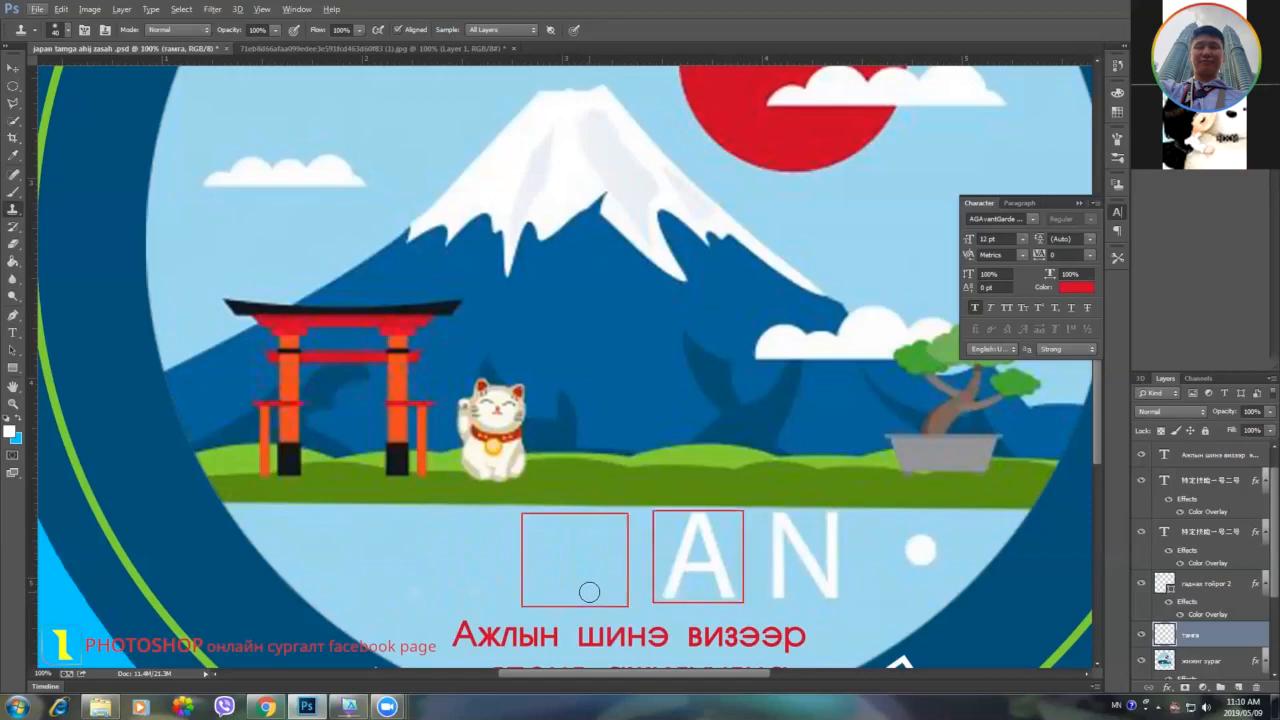
alt+click(530, 593)
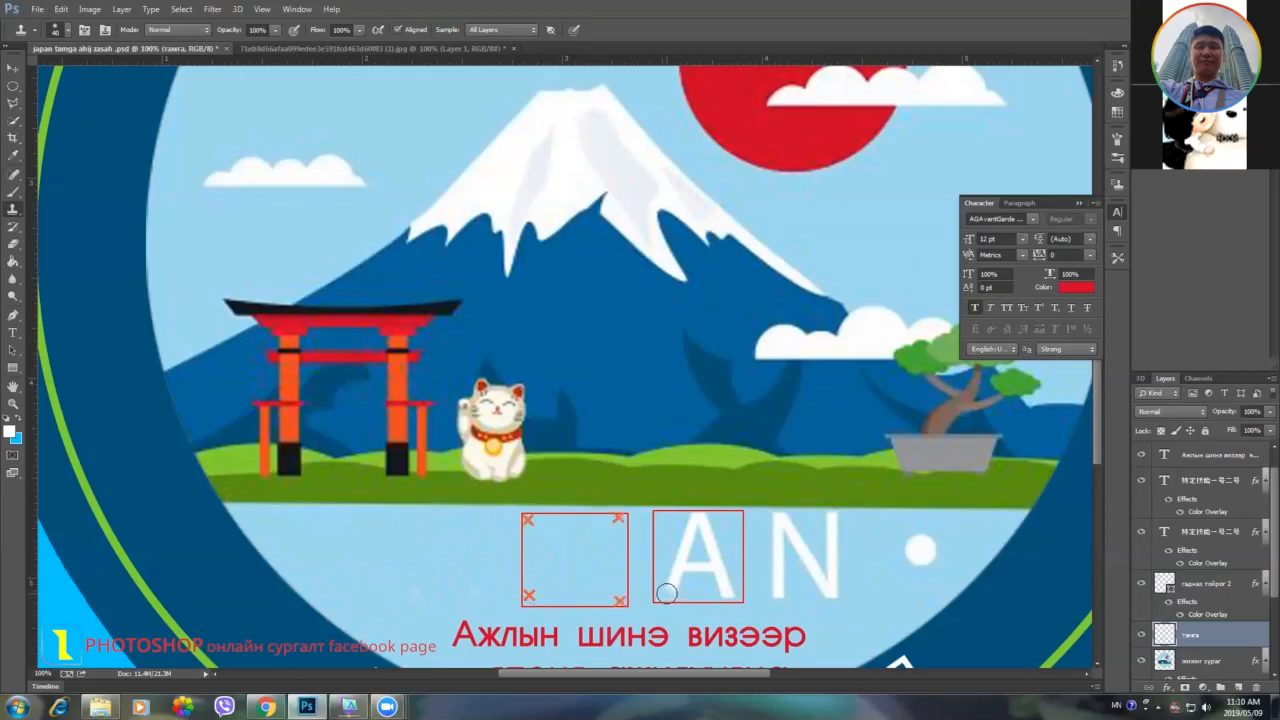
mouse_move(673, 578)
mouse_down()
mouse_move(674, 566)
mouse_move(669, 594)
mouse_up()
mouse_move(669, 587)
mouse_down()
mouse_move(682, 524)
mouse_move(698, 520)
mouse_move(688, 576)
mouse_move(708, 557)
mouse_move(705, 571)
mouse_move(694, 521)
mouse_move(714, 523)
mouse_move(717, 588)
mouse_up()
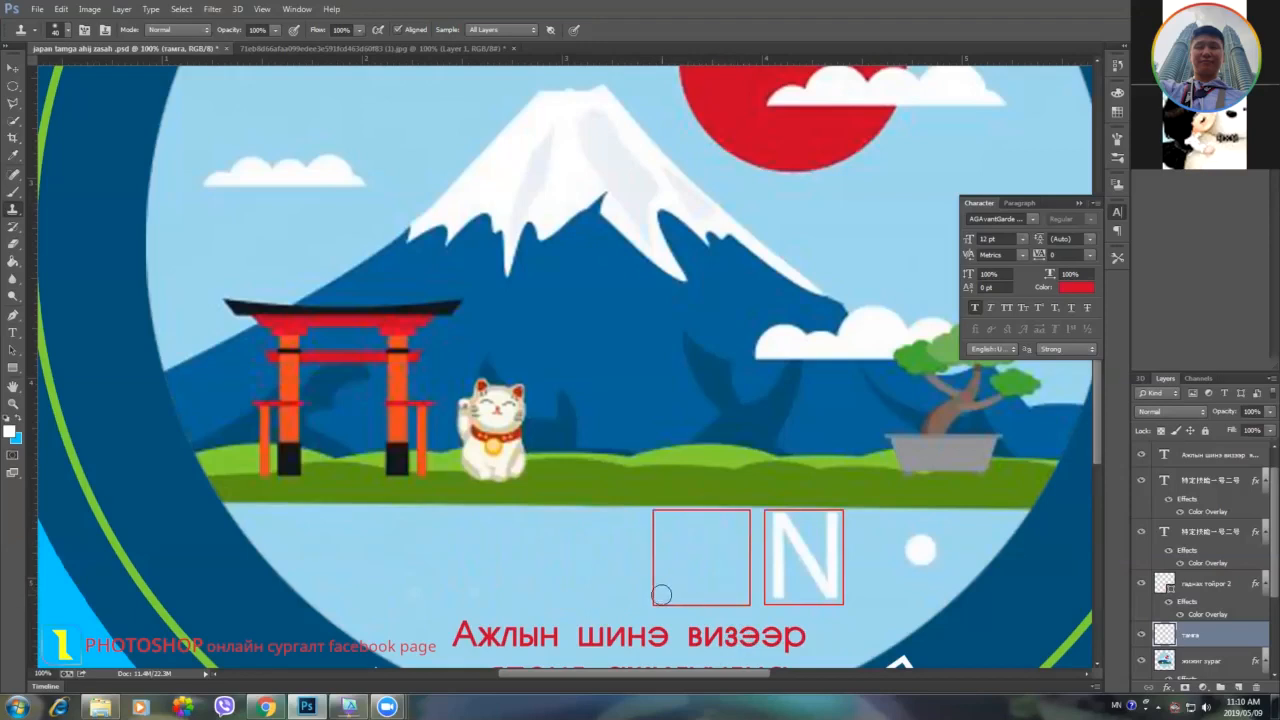
Clone plain light-blue background over the letter N and the white dot after it.
mouse_move(737, 586)
mouse_down()
mouse_move(777, 592)
mouse_move(777, 521)
mouse_move(783, 592)
mouse_move(770, 593)
mouse_move(780, 519)
mouse_move(828, 600)
mouse_move(836, 519)
mouse_move(837, 598)
mouse_up()
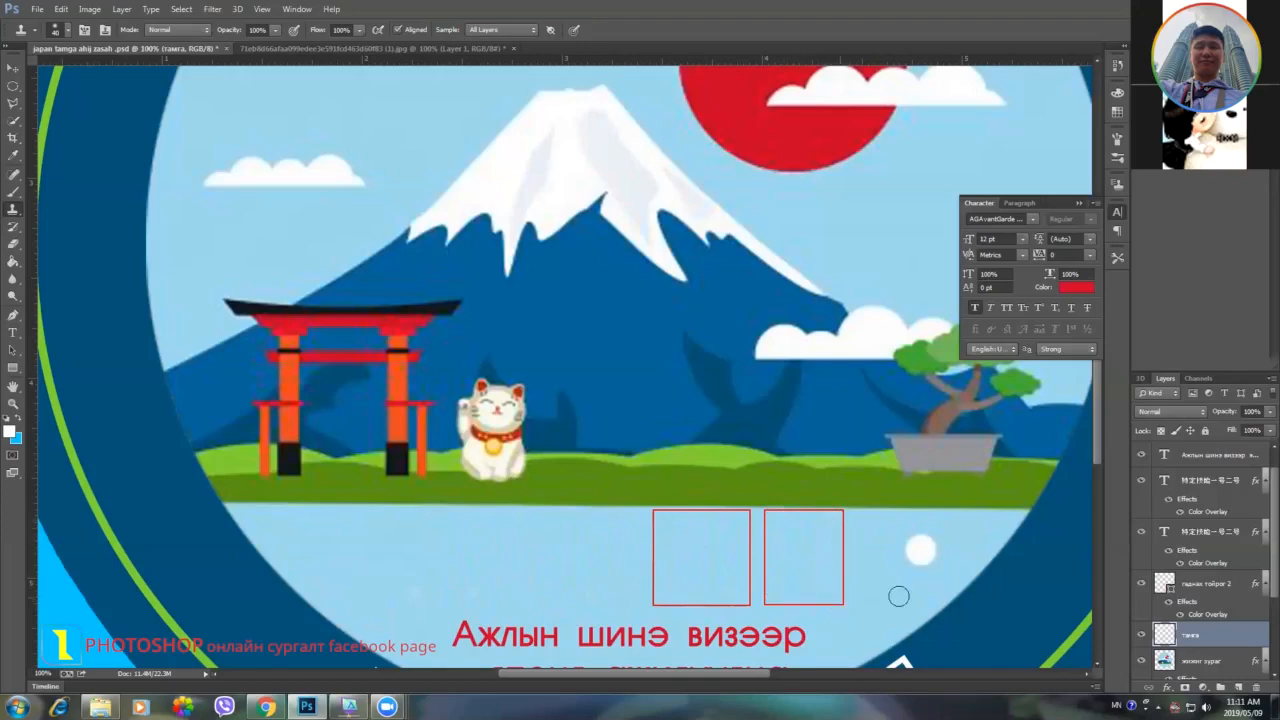
drag(855, 595, 857, 595)
mouse_move(914, 549)
mouse_down()
mouse_move(925, 555)
mouse_move(911, 559)
mouse_up()
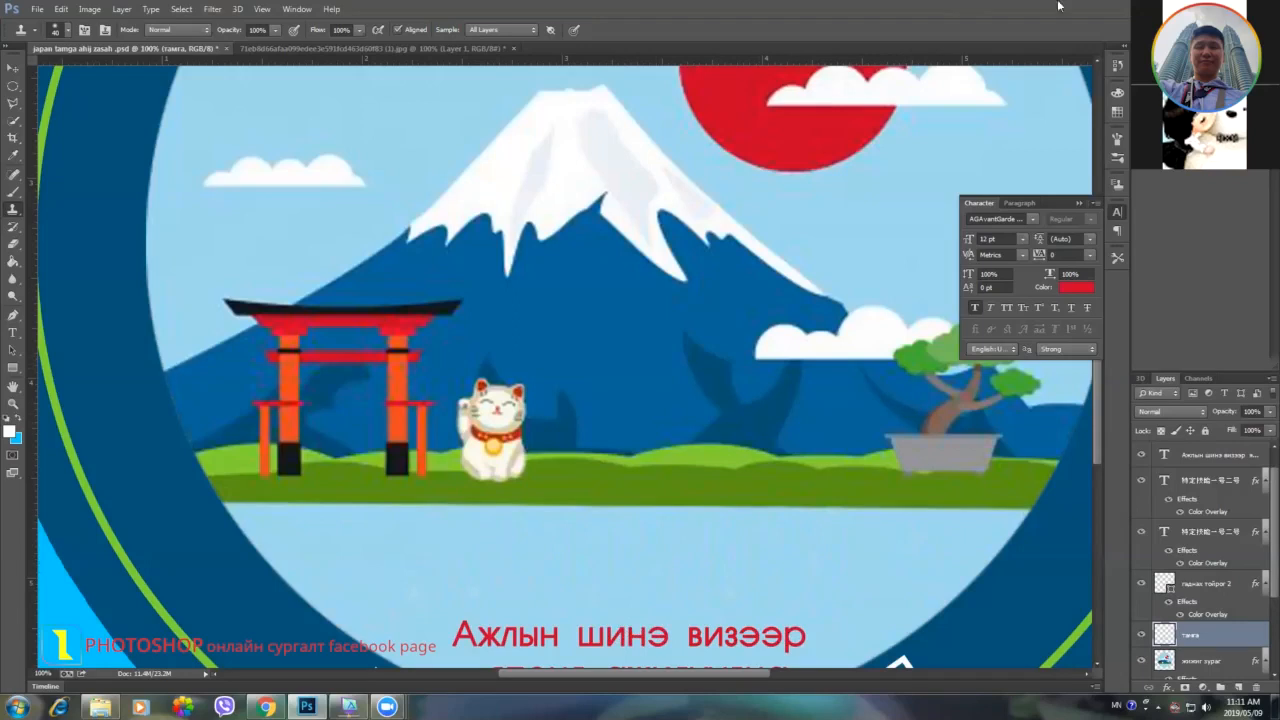
Move the red Mongolian slogan text layer up into the cleared light-blue area below the grass.
click(11, 67)
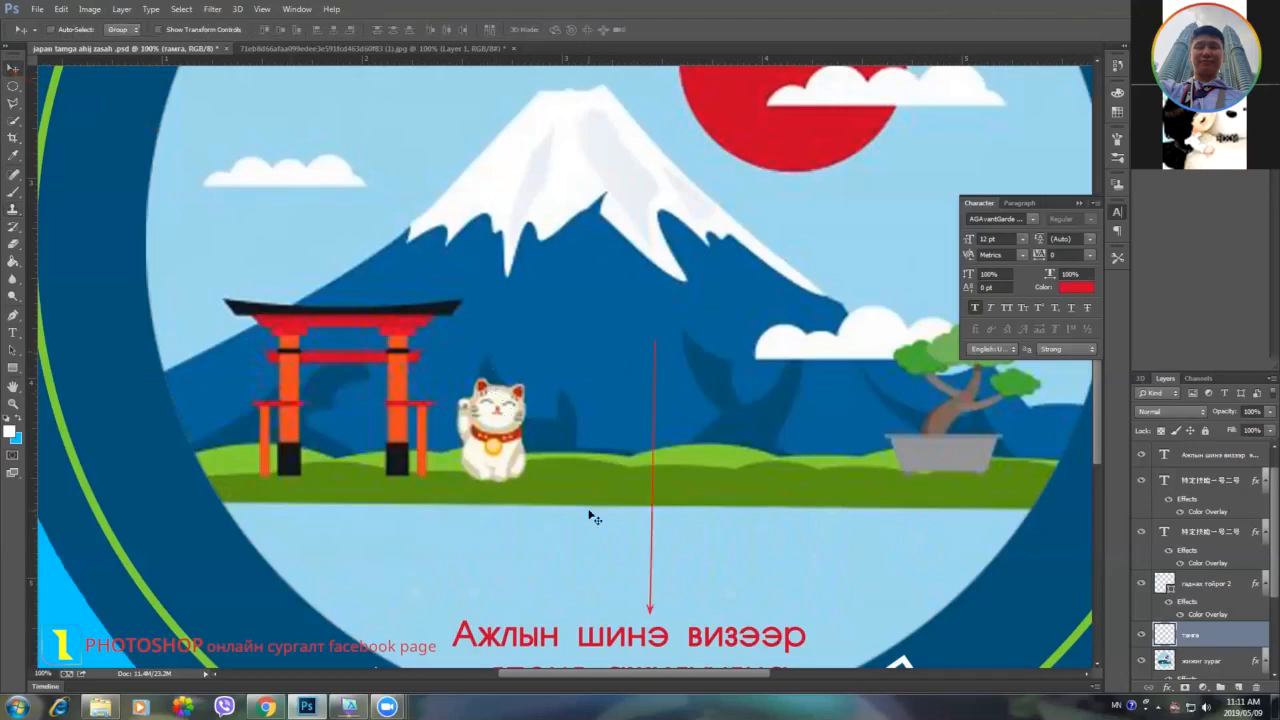
scroll(590, 516, down, 3)
scroll(590, 516, down, 2)
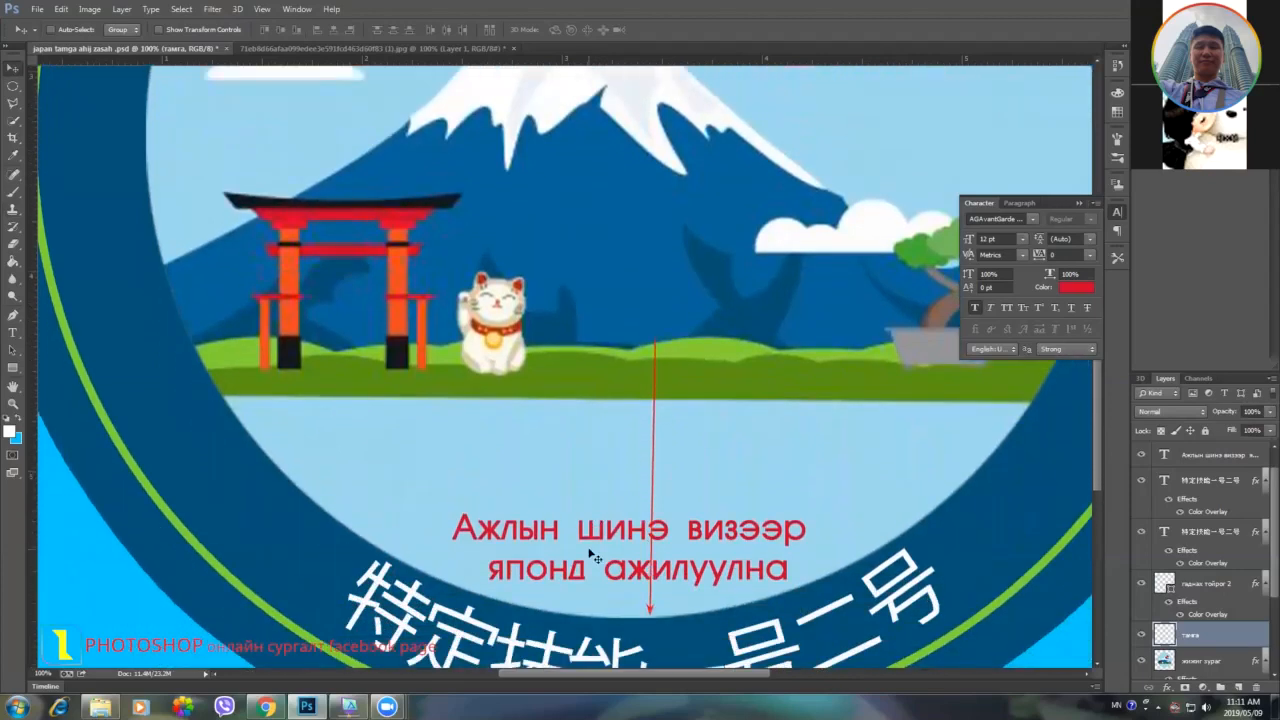
click(1201, 456)
drag(540, 541, 539, 480)
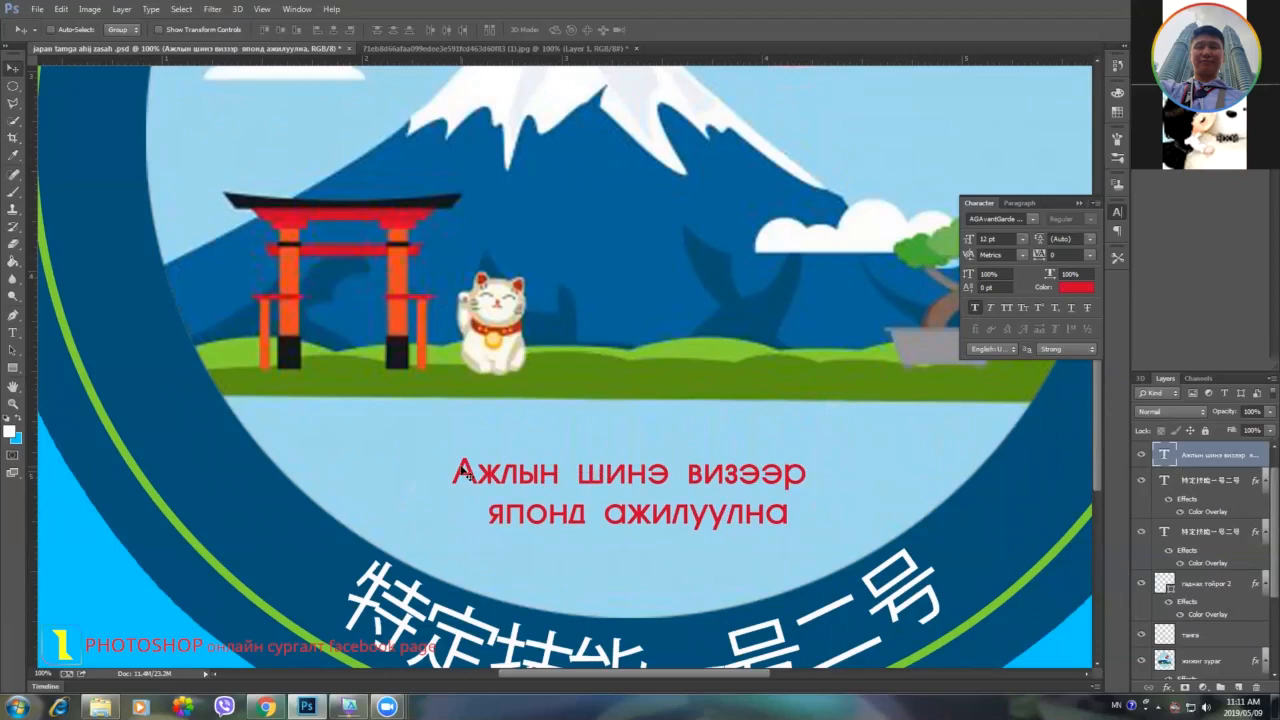
Scale the red slogan proportionally to about 171% and nudge it up and slightly left within the light-blue area.
key(ctrl+t)
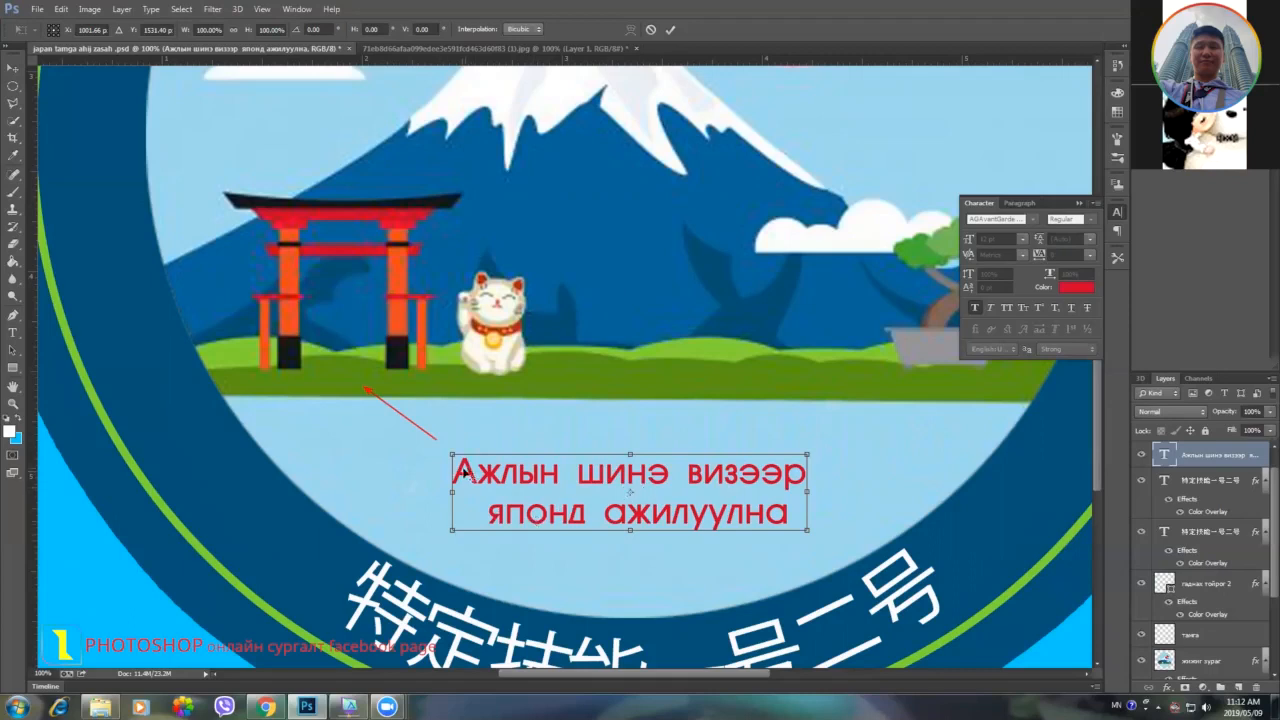
drag(437, 438, 323, 367)
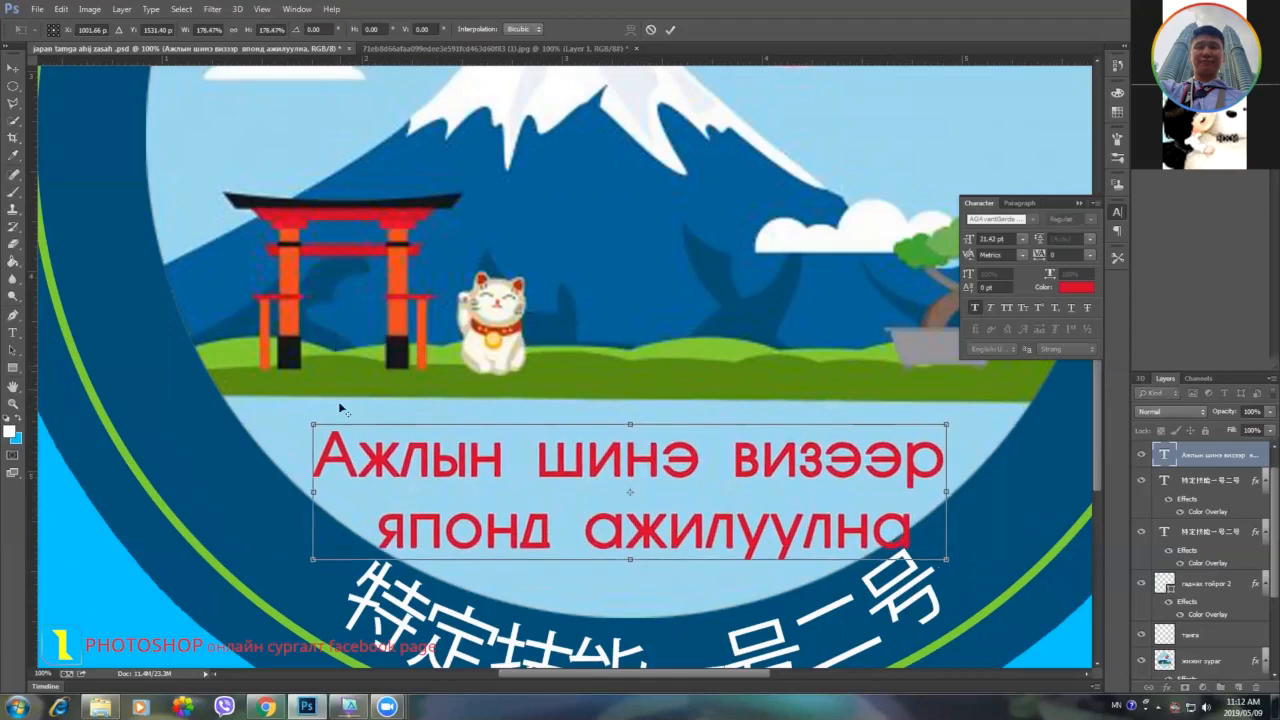
drag(315, 423, 327, 430)
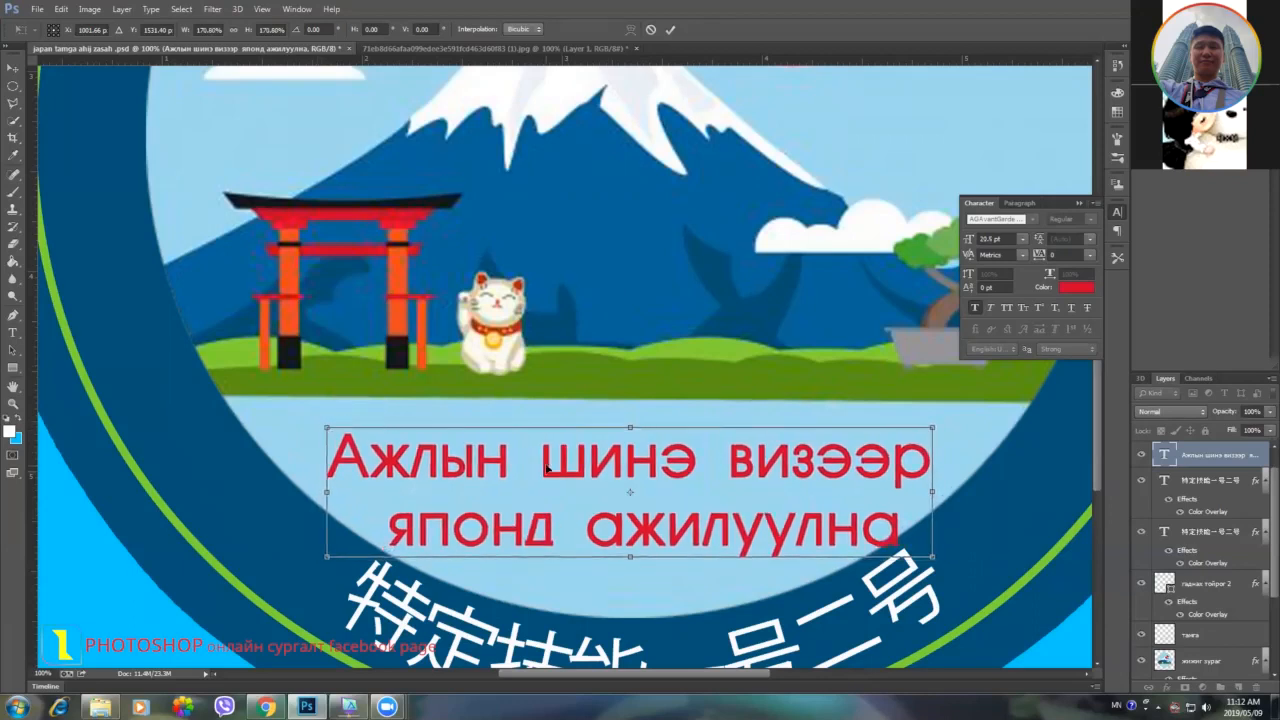
click(670, 29)
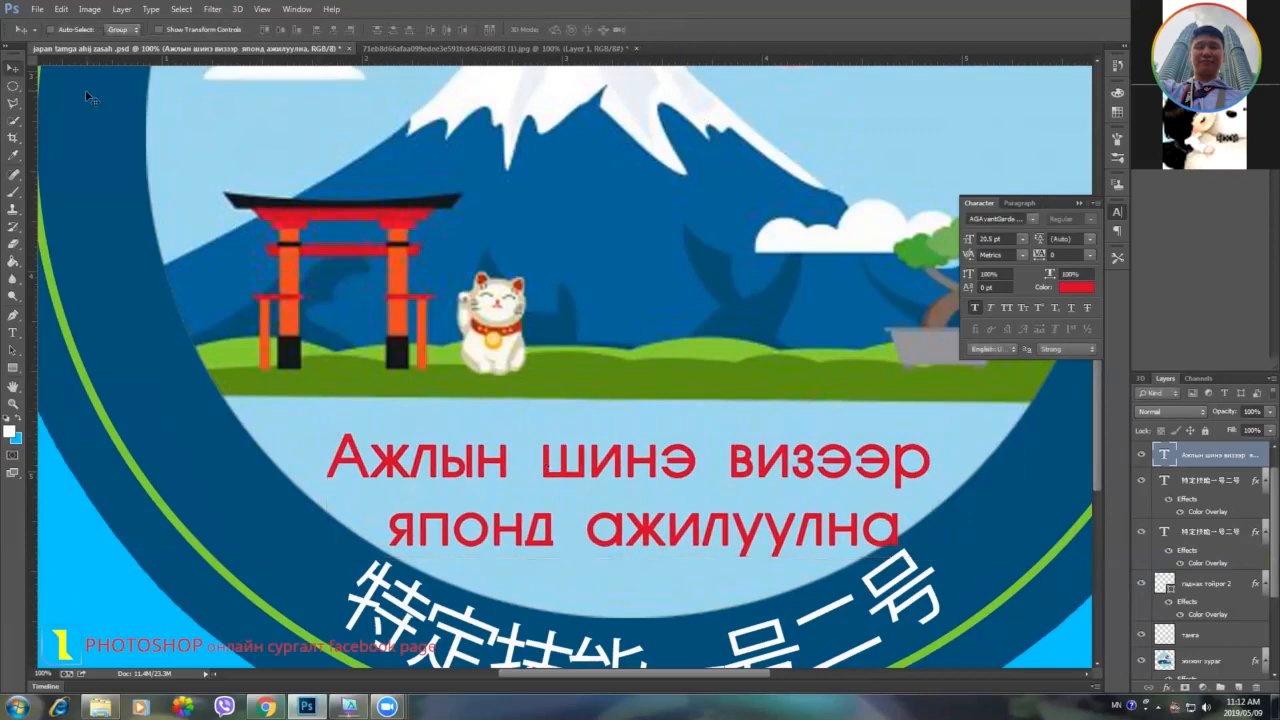
drag(579, 471, 568, 453)
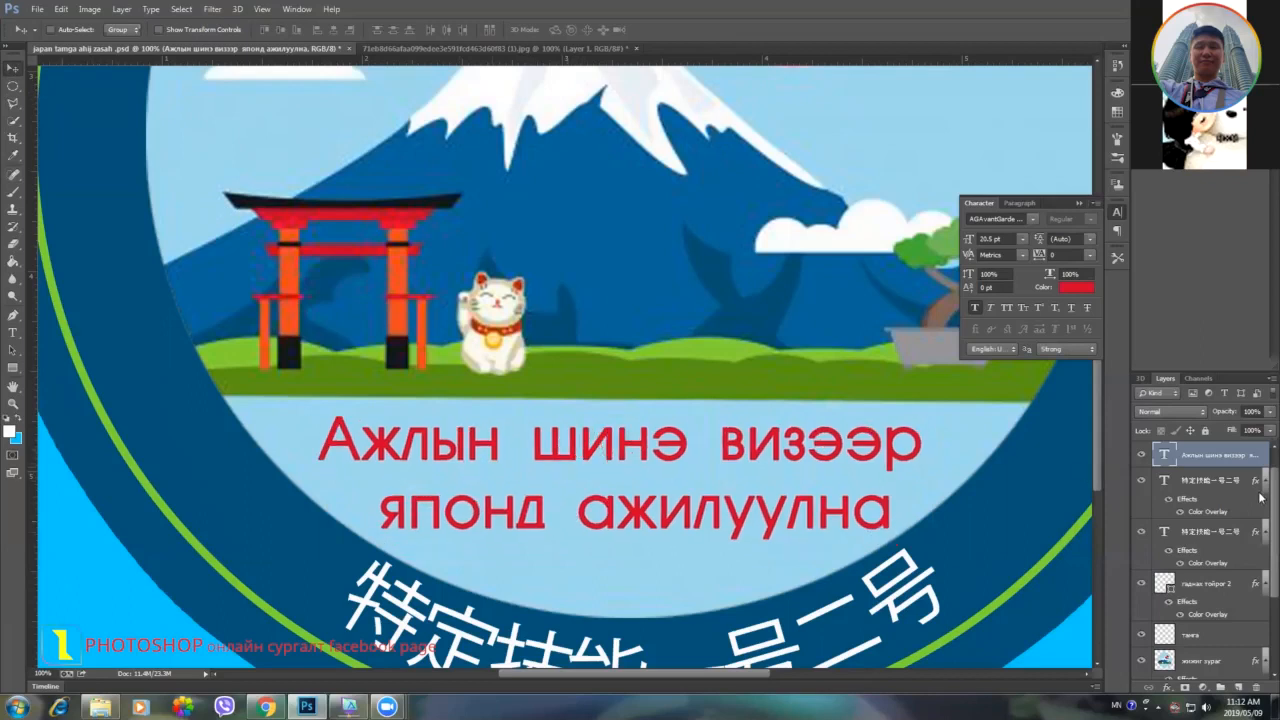
Capitalize the slogan's second line to read "Японд ажилуулна" and remove the extra space before it.
scroll(862, 455, up, 2)
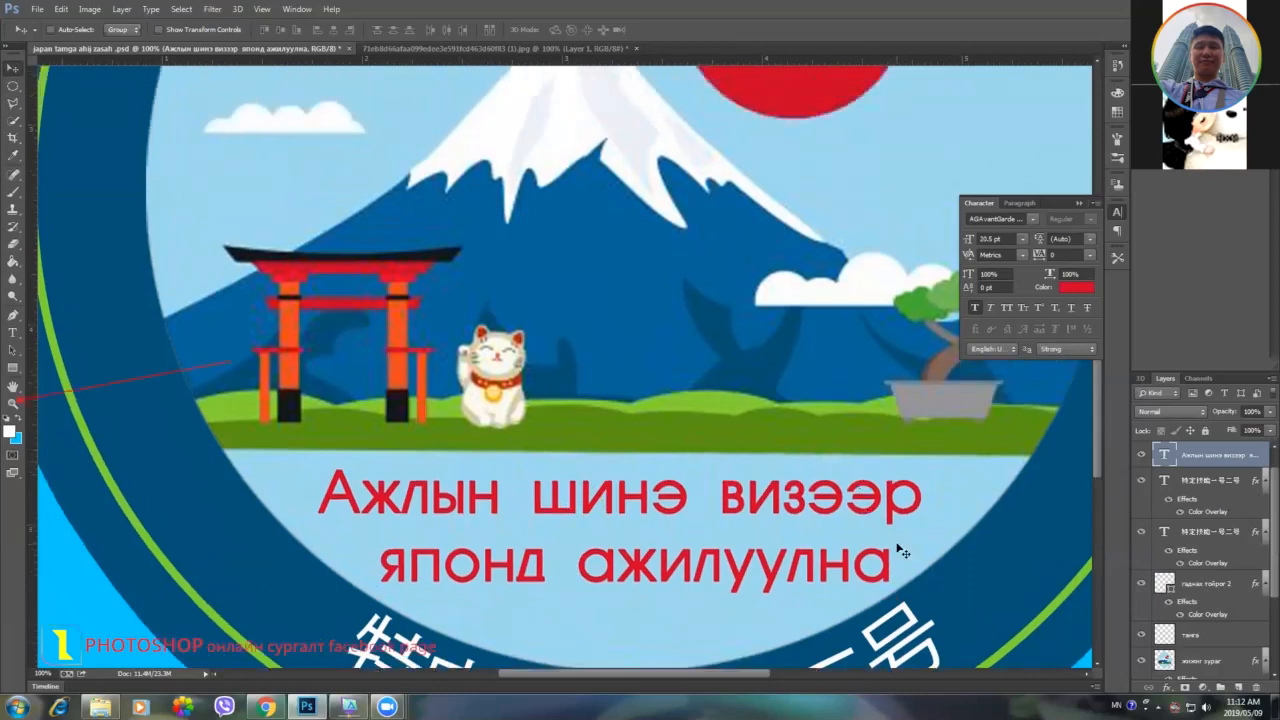
scroll(897, 551, up, 3)
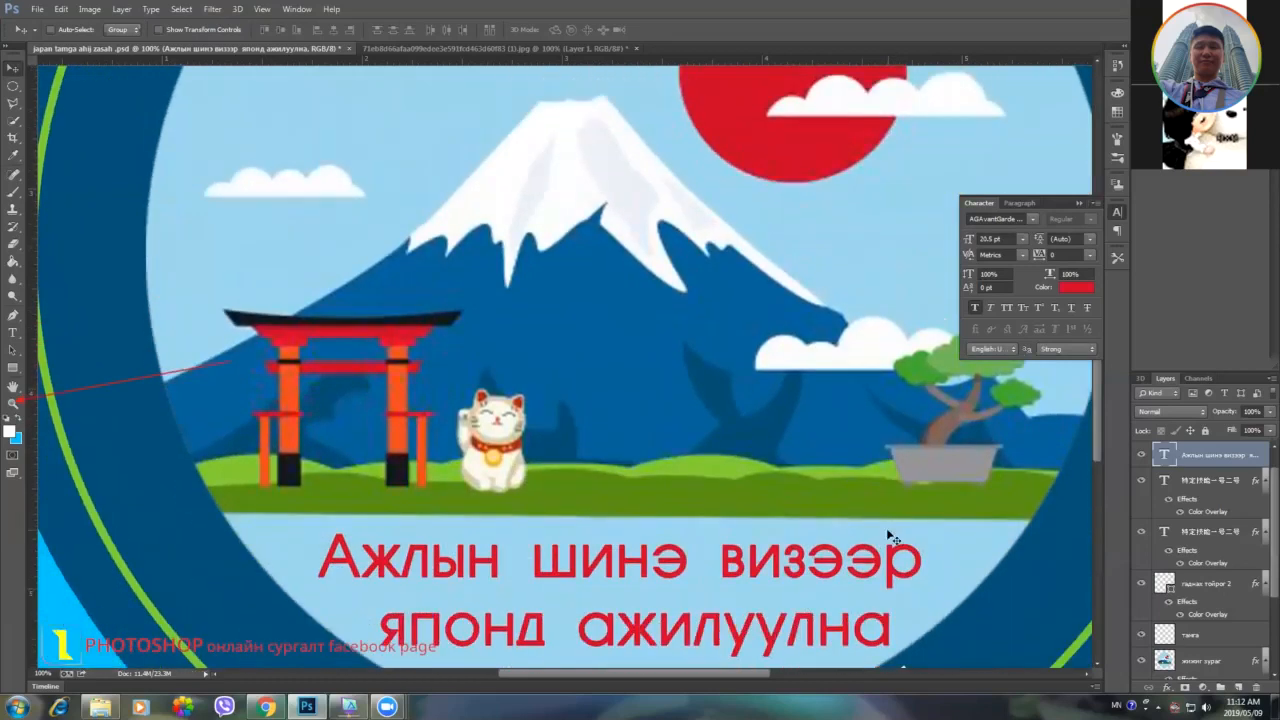
scroll(893, 537, down, 2)
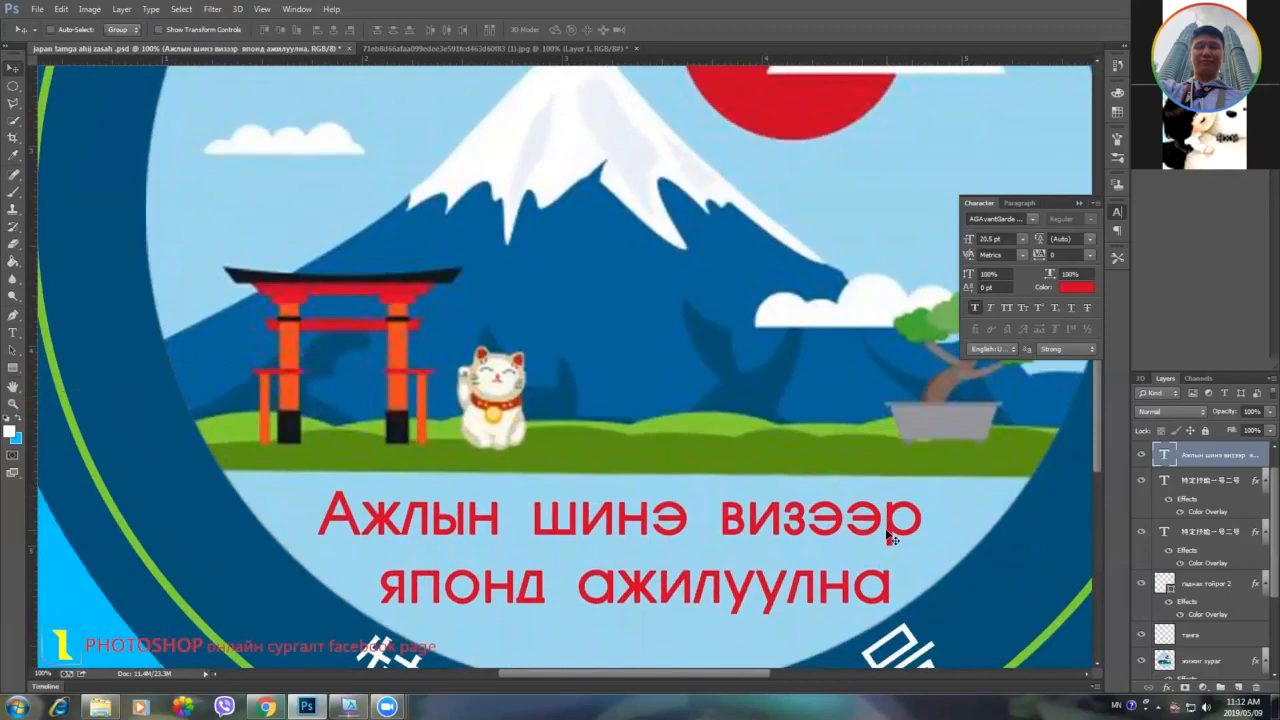
scroll(890, 537, down, 3)
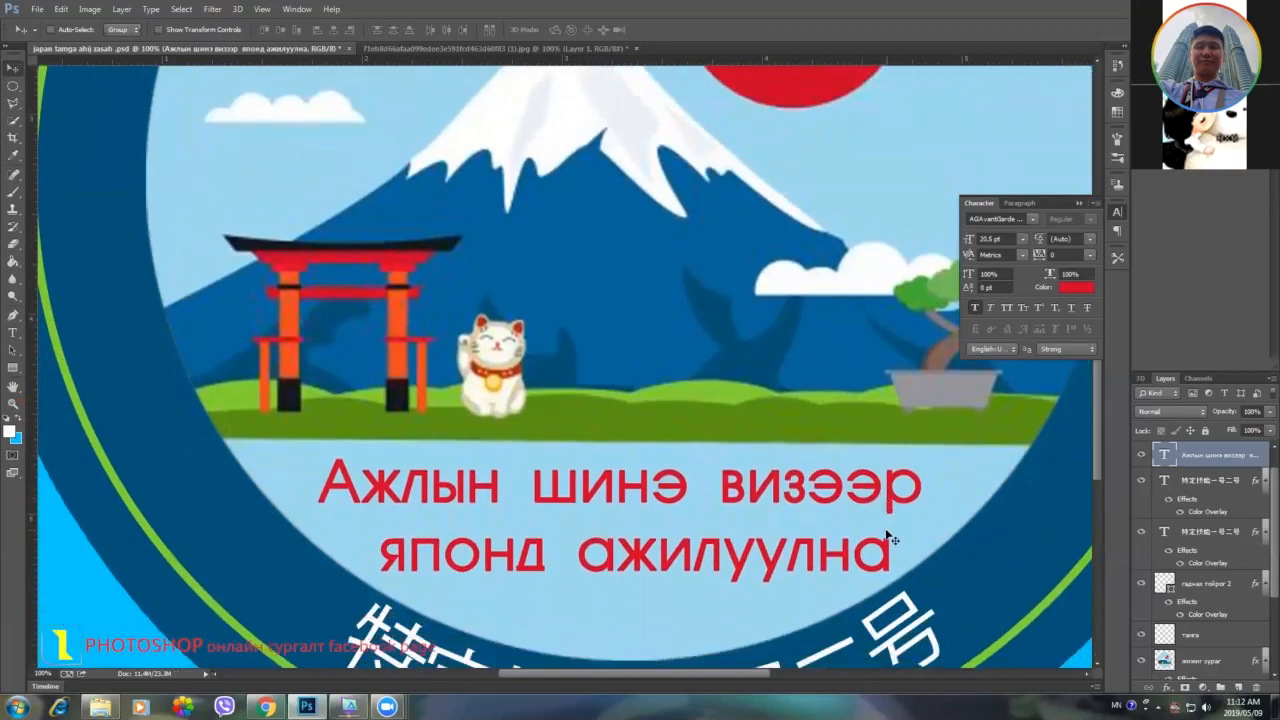
scroll(888, 535, down, 1)
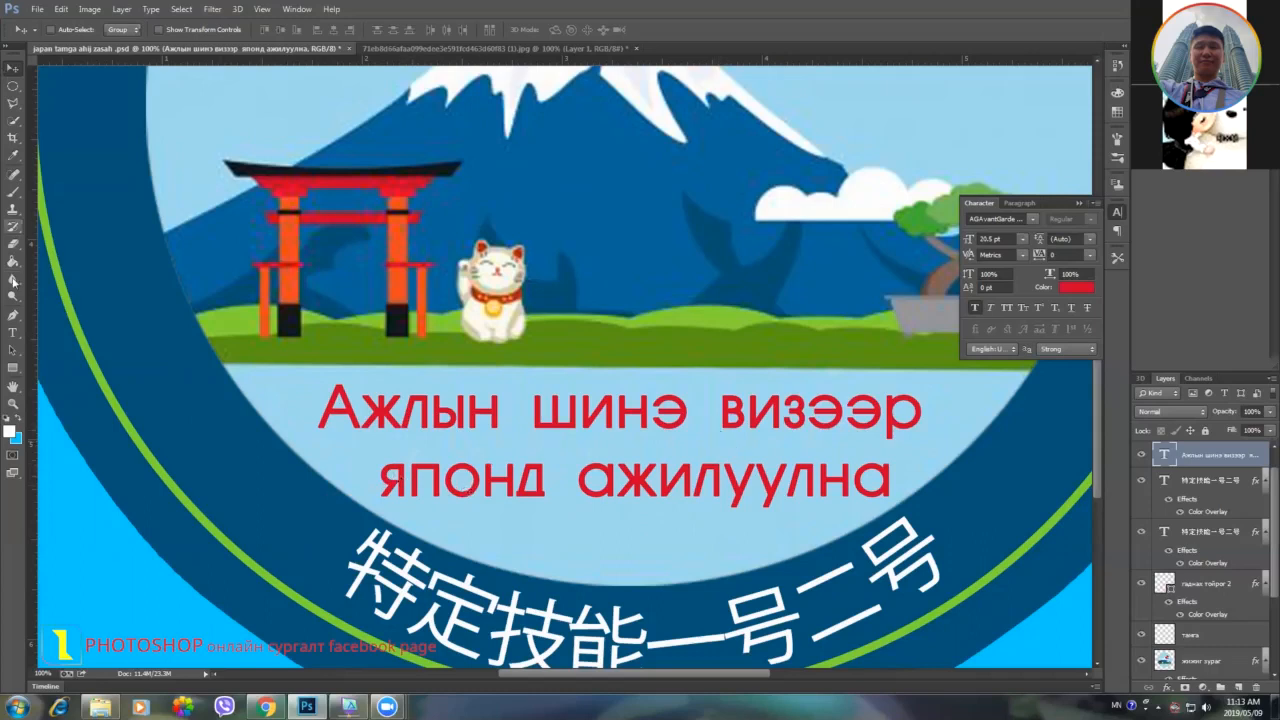
click(12, 332)
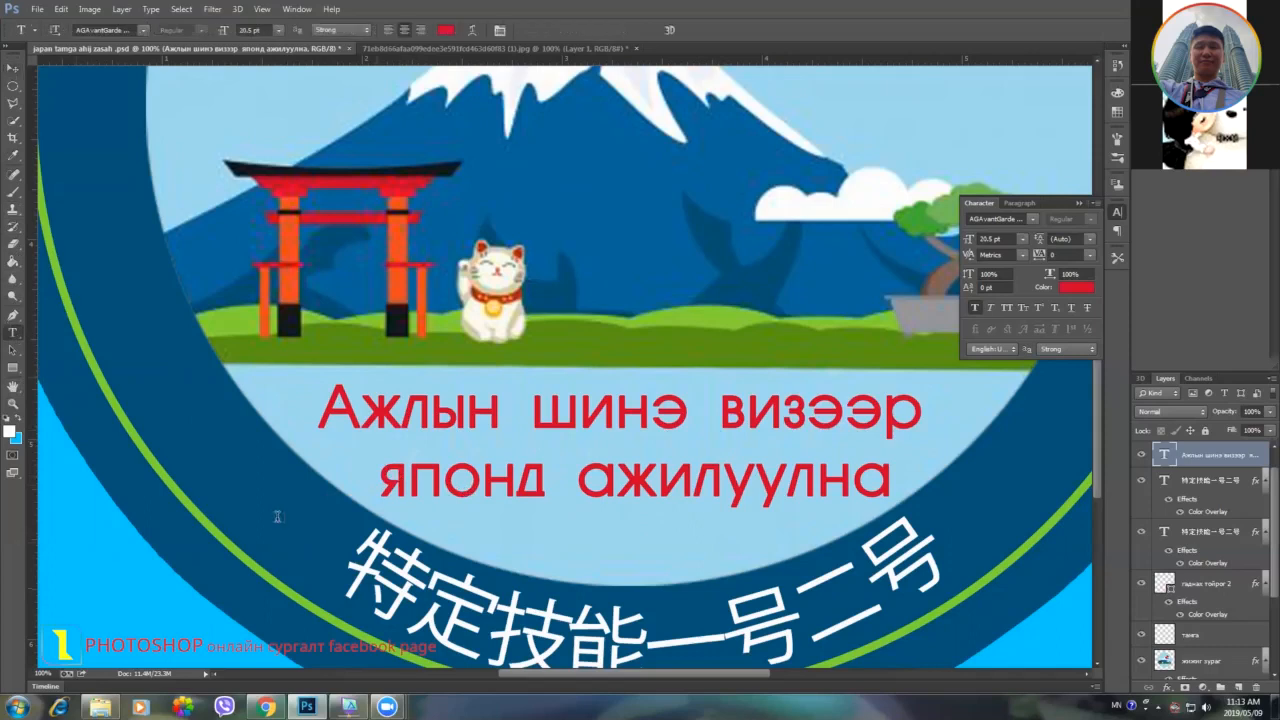
click(408, 478)
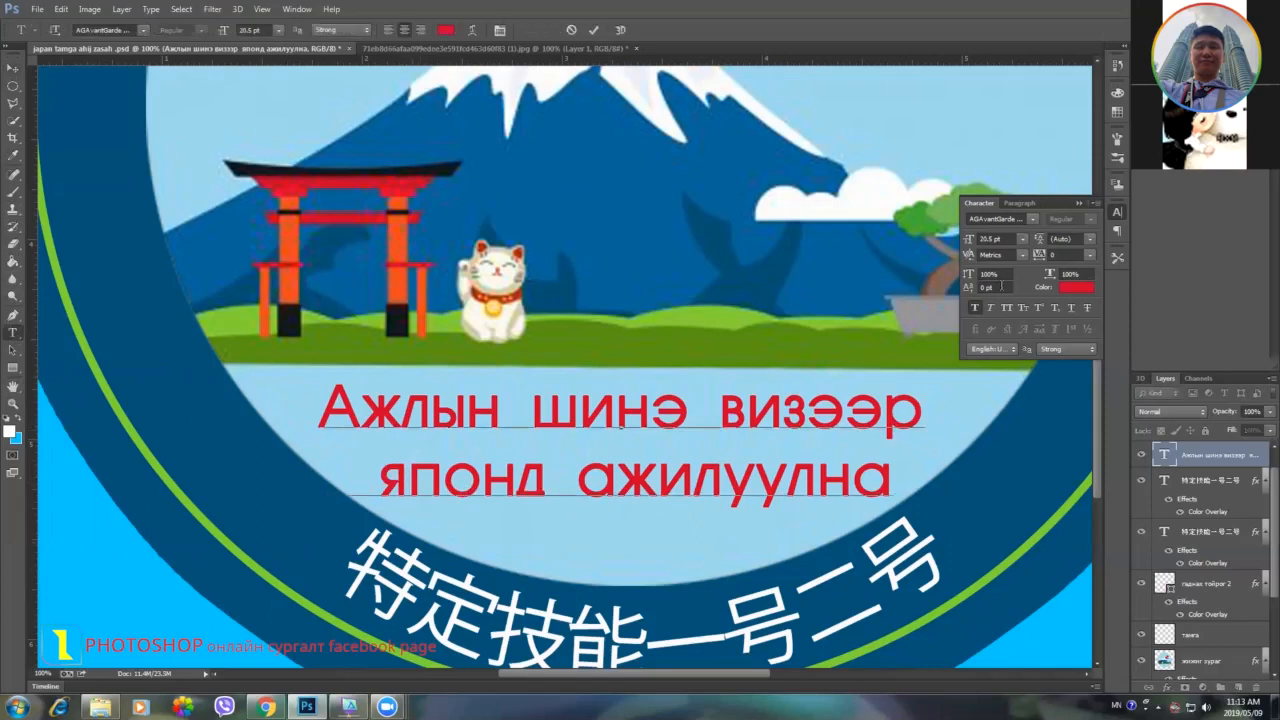
key(BackSpace)
text(Я)
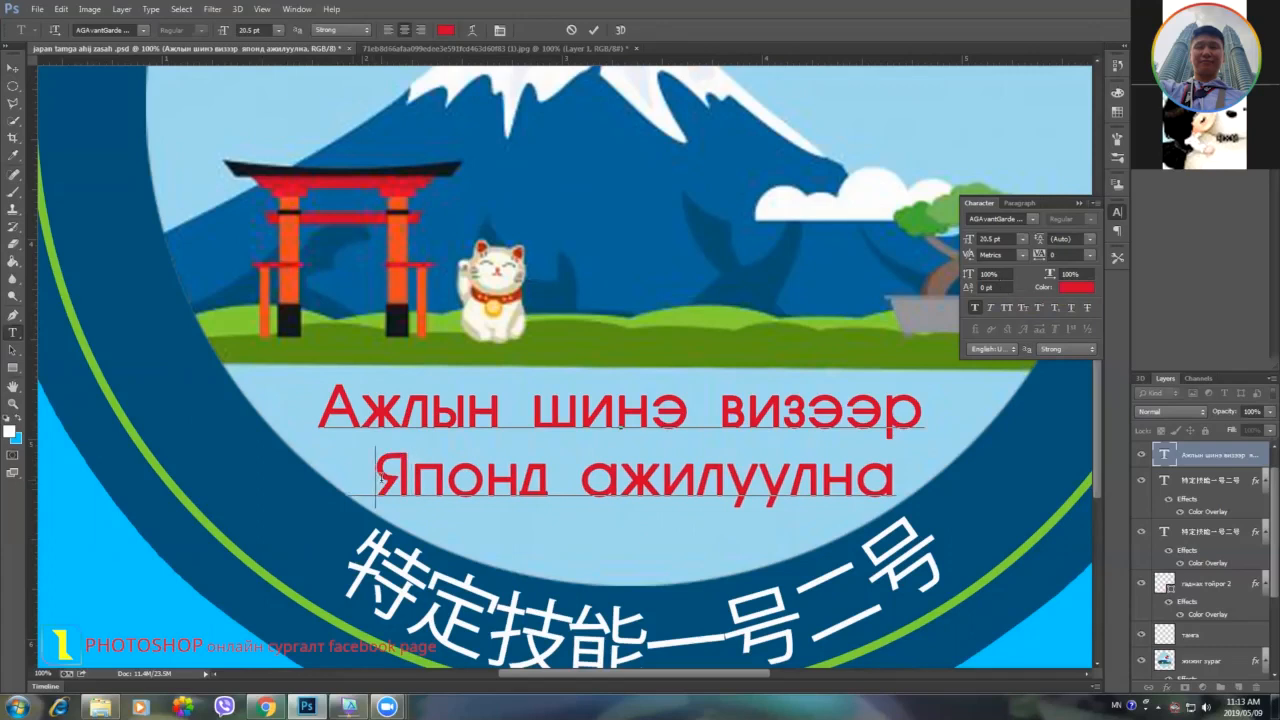
key(Tab)
key(BackSpace)
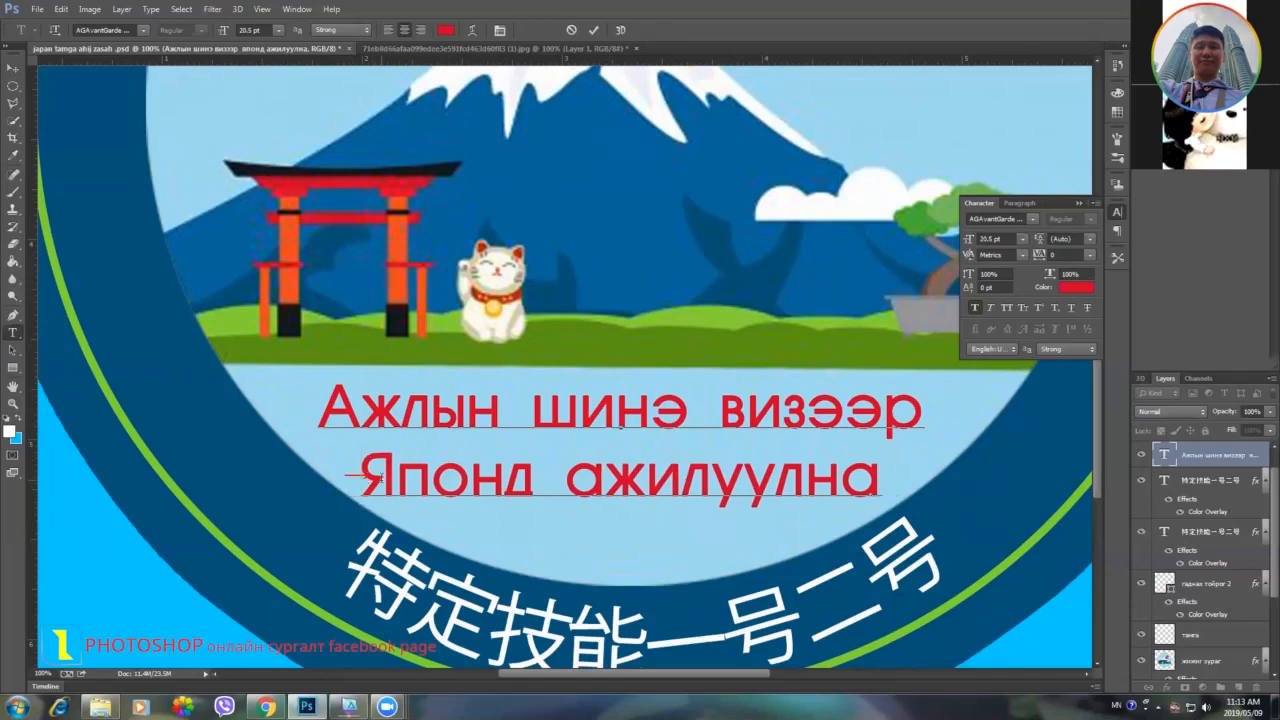
key(BackSpace)
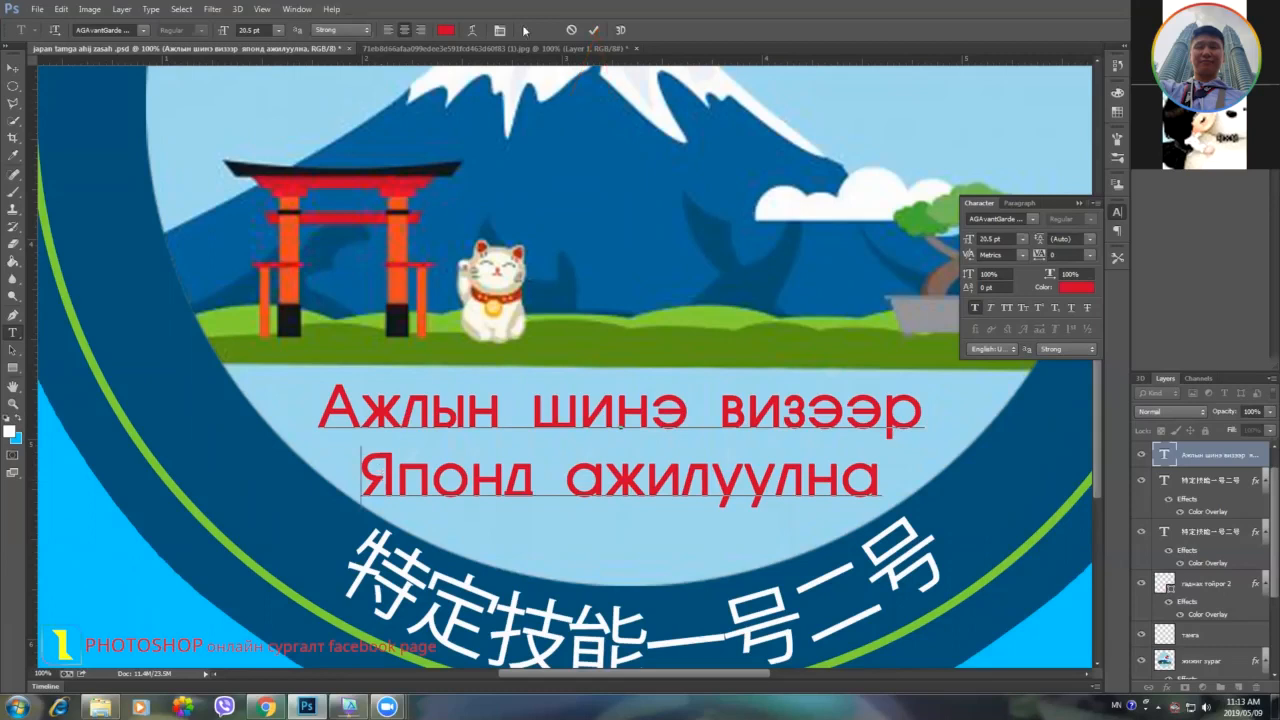
click(594, 30)
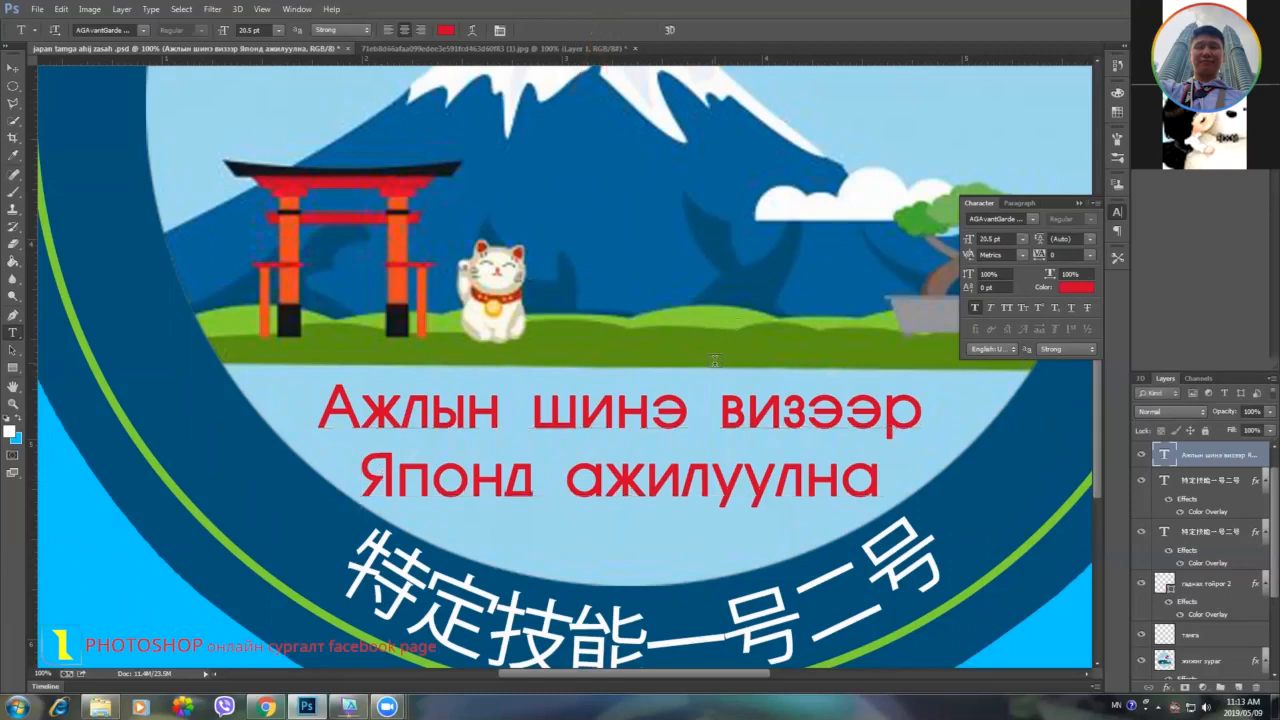
Examine the badge from bottom to top and view the whole composition at 33.33% zoom.
scroll(715, 361, up, 2)
scroll(715, 361, up, 1)
scroll(709, 354, up, 2)
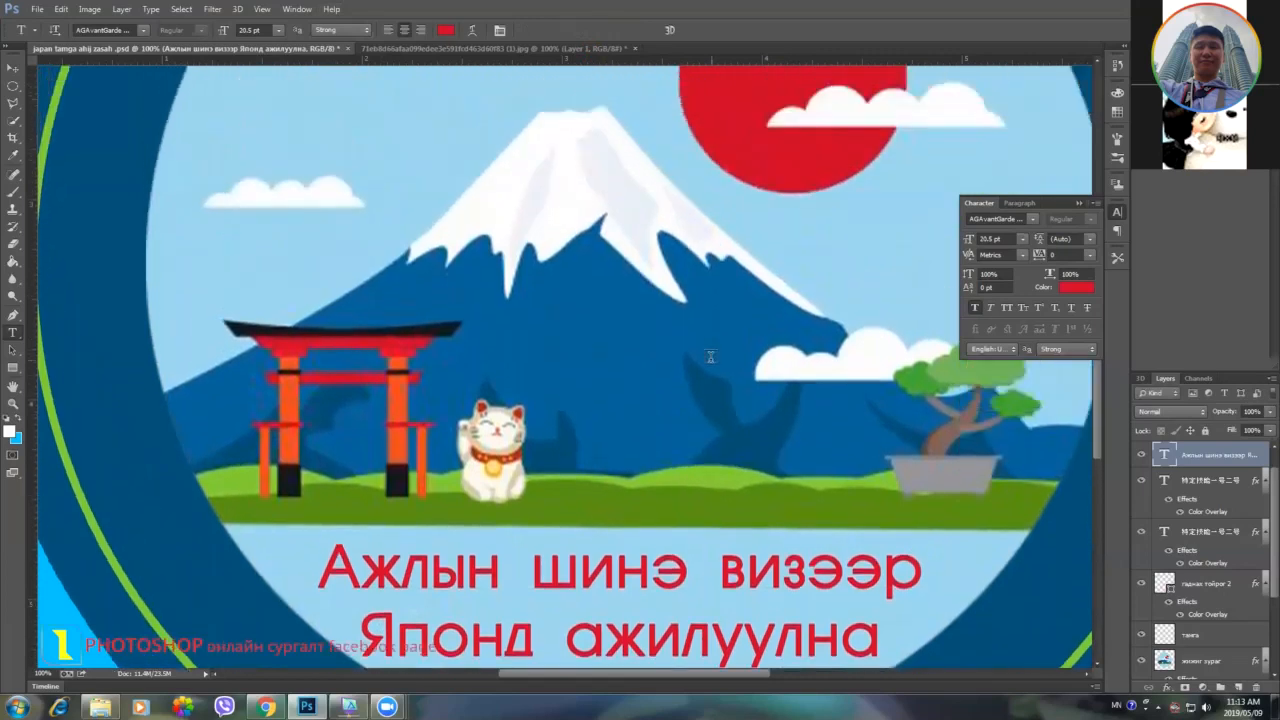
scroll(688, 330, up, 4)
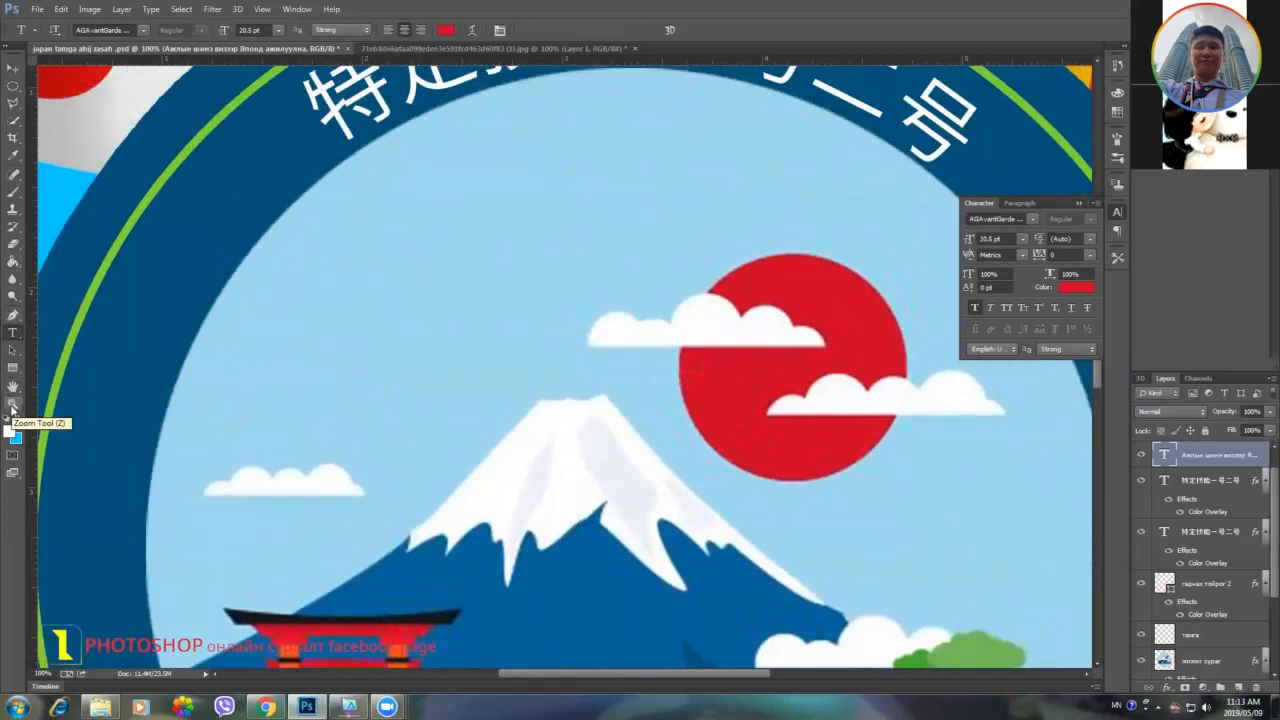
click(13, 405)
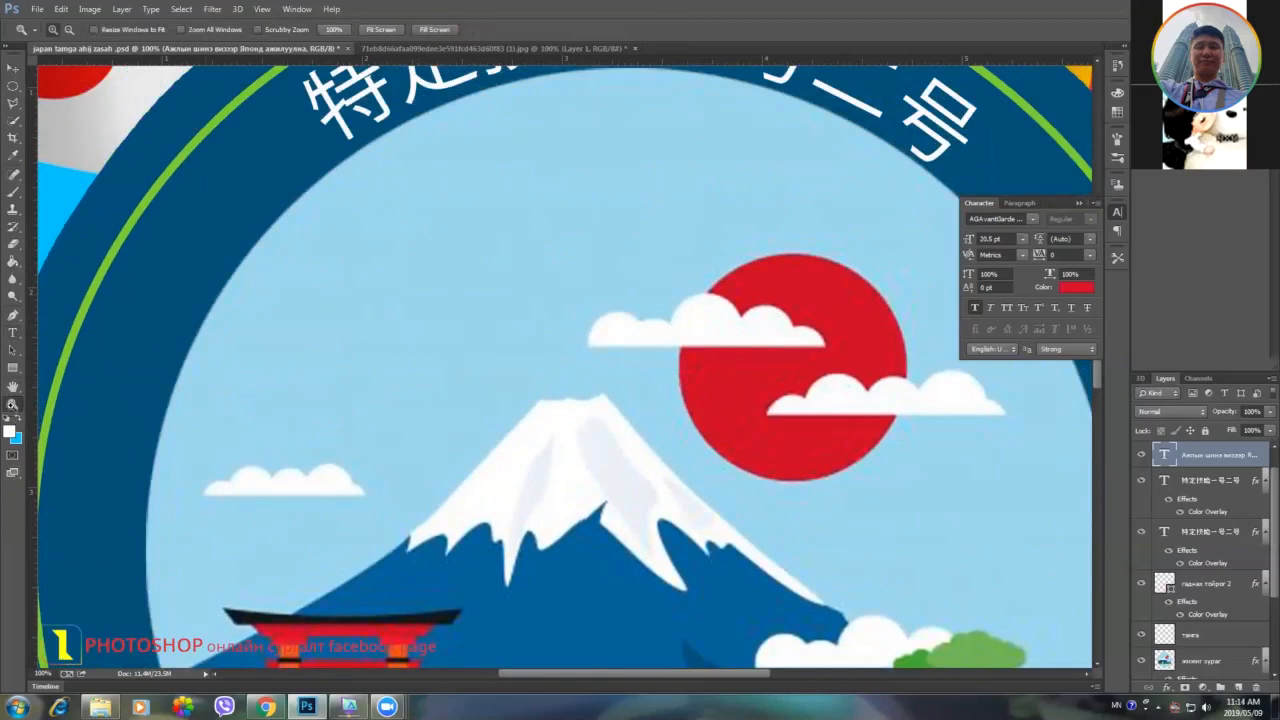
click(69, 30)
click(389, 262)
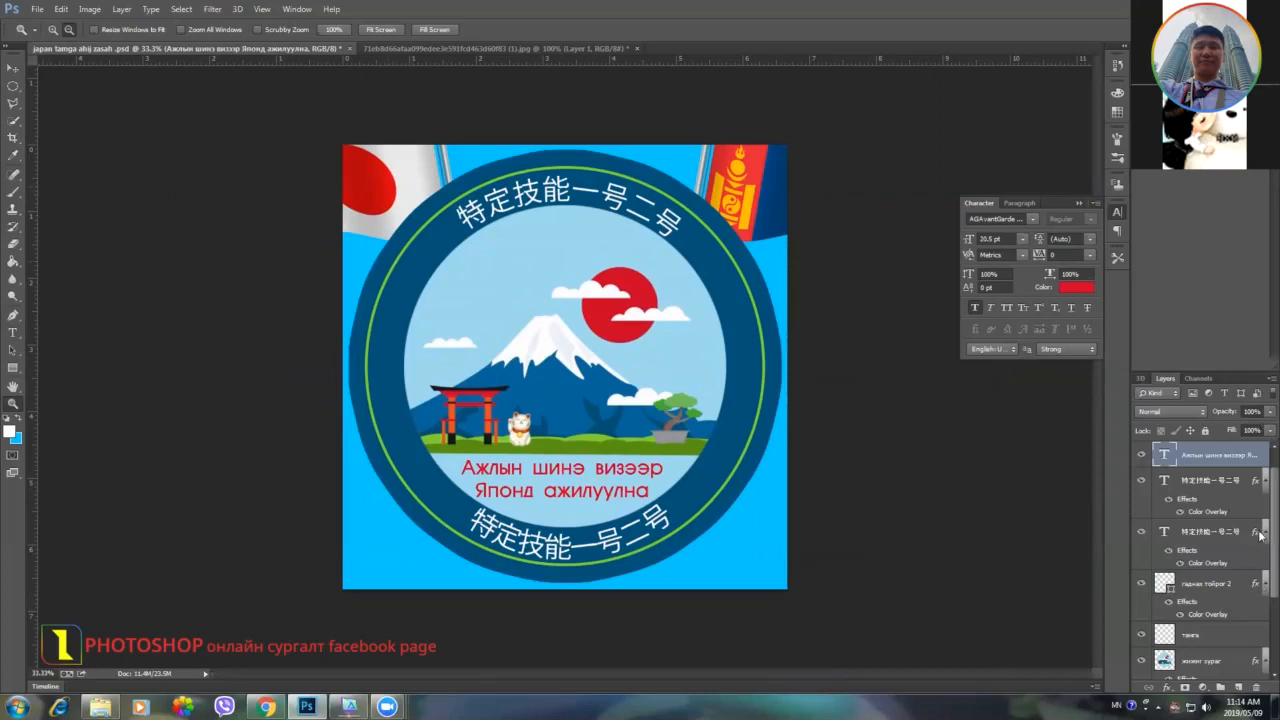
Move the Mongolia and Japan flag layers together above the landscape picture layer.
scroll(1260, 535, down, 1)
scroll(1261, 555, down, 1)
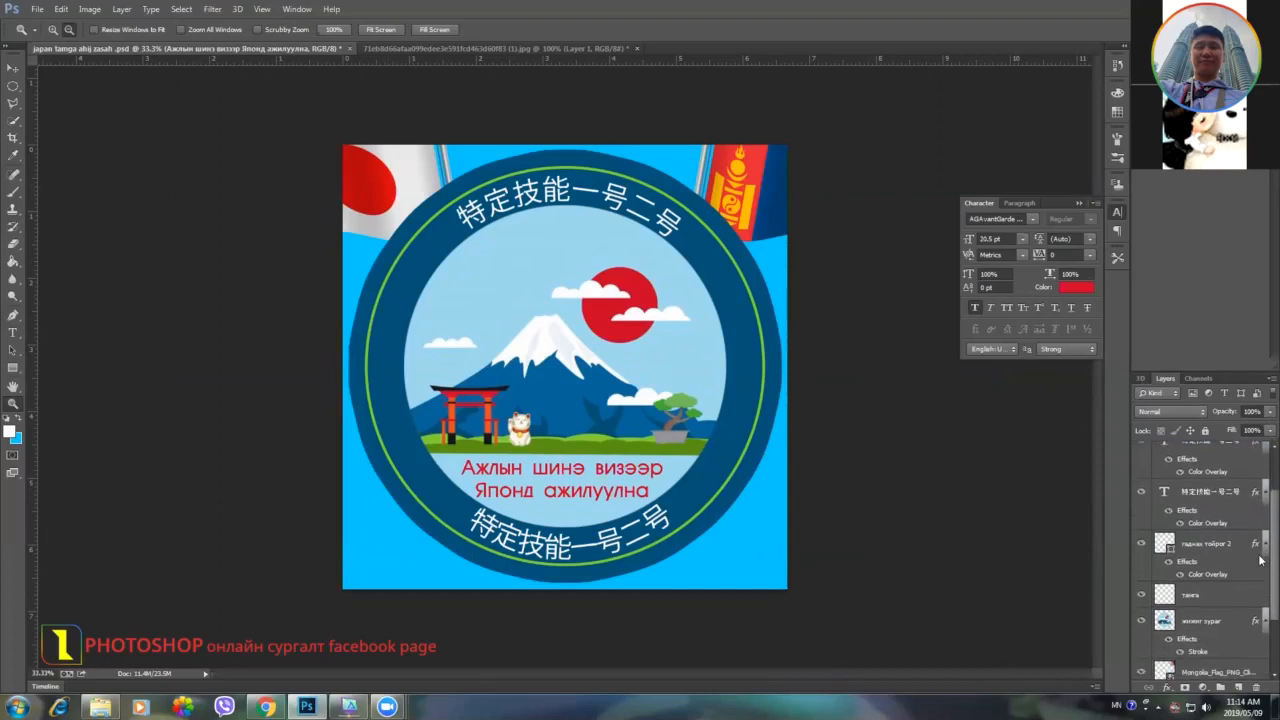
scroll(1260, 560, down, 3)
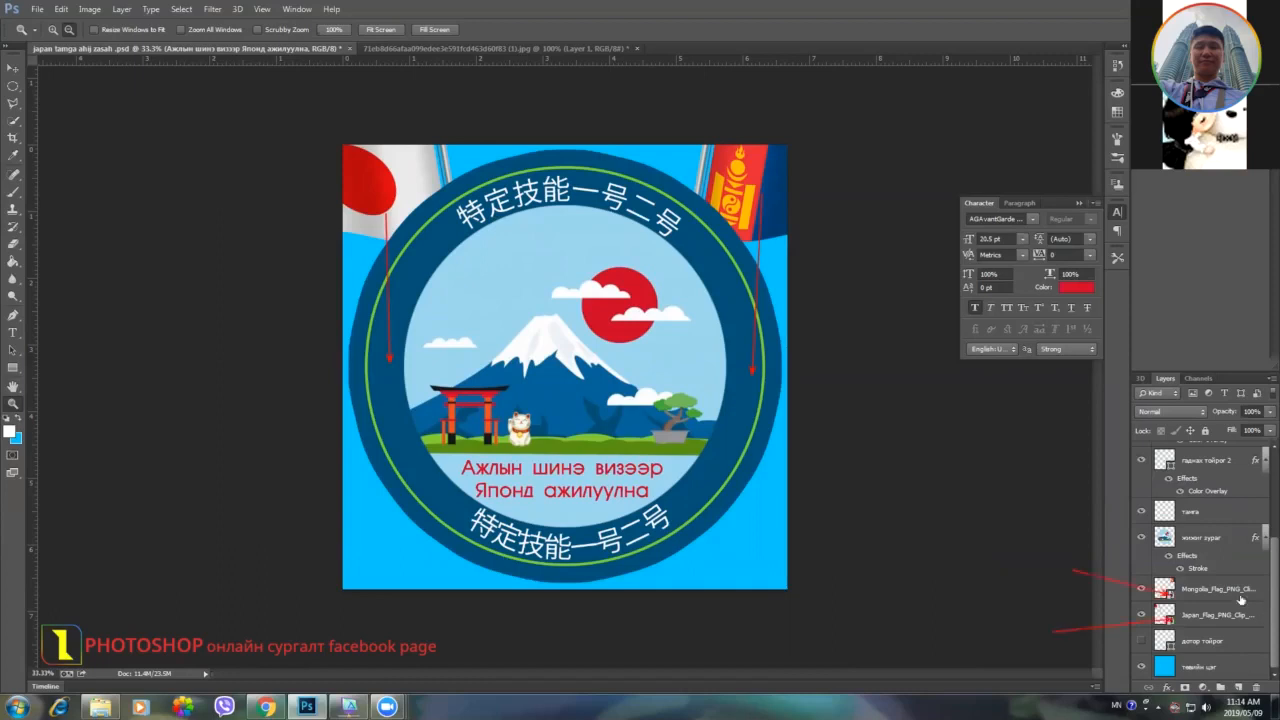
click(1236, 592)
shift+click(1225, 617)
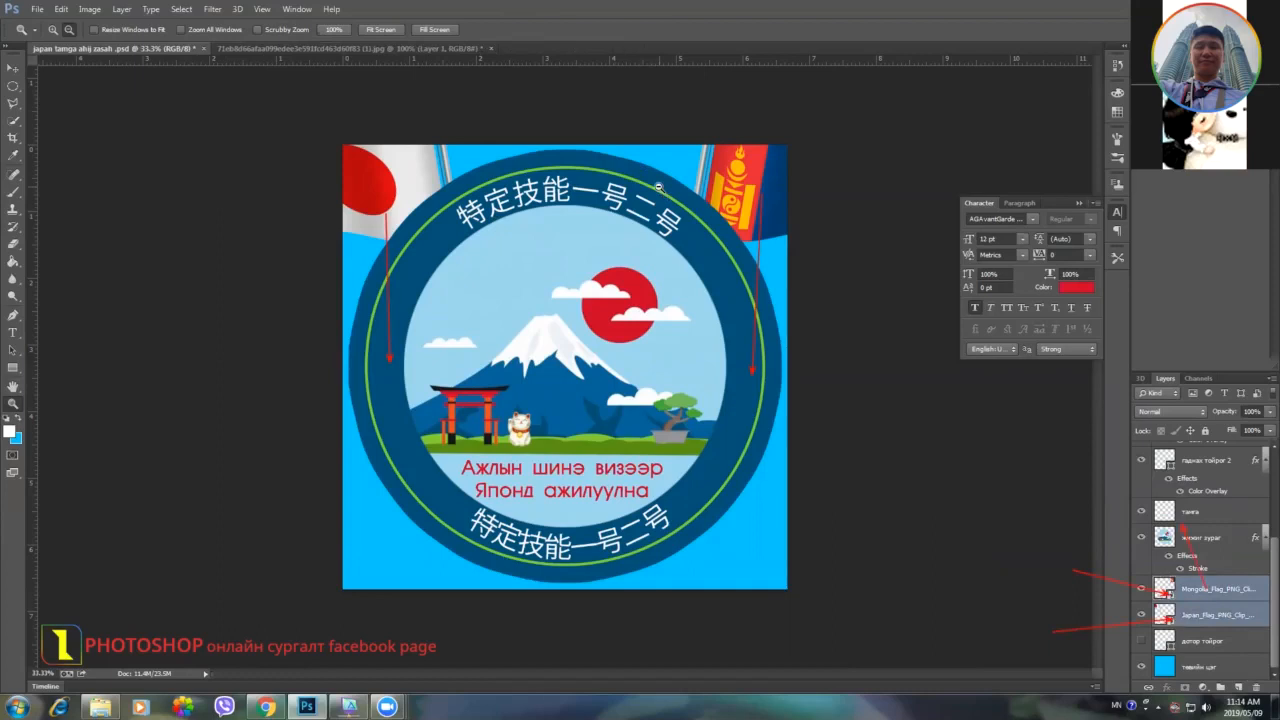
drag(1223, 591, 1215, 522)
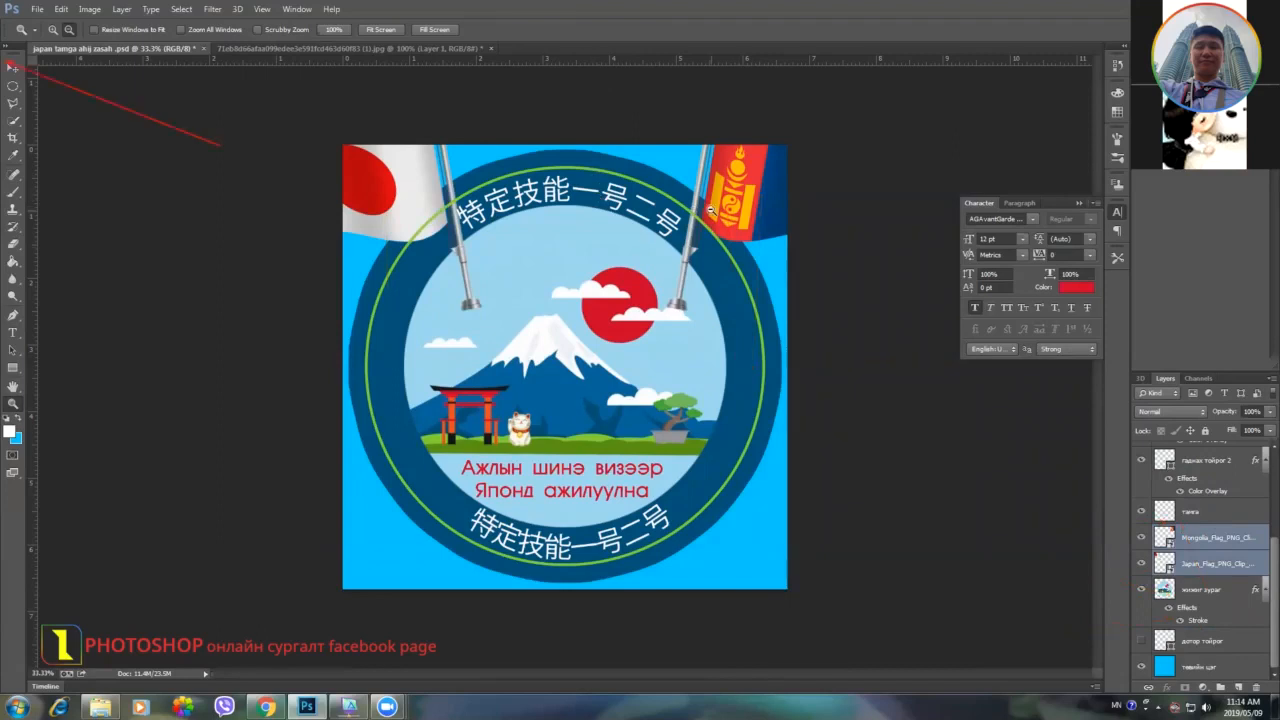
Shift both flags down over the badge and scale them together proportionally to about 58% around their common centre.
click(13, 66)
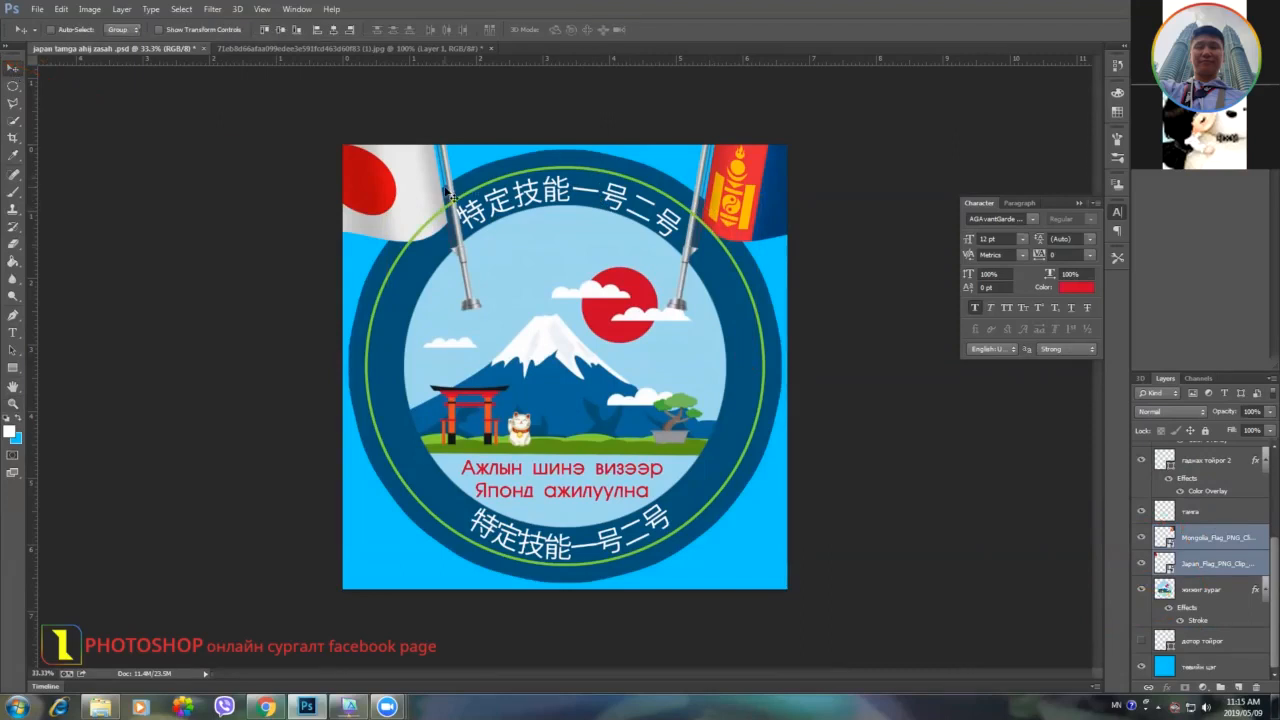
key(ctrl+t)
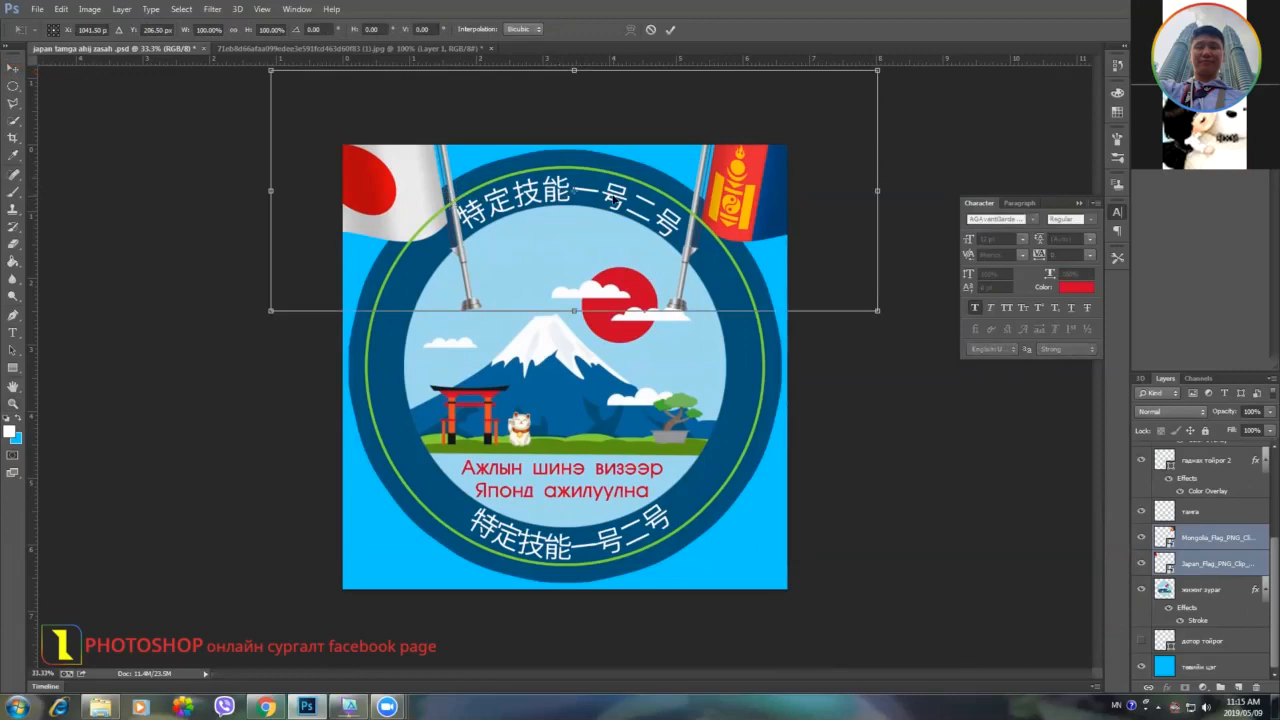
drag(612, 198, 622, 296)
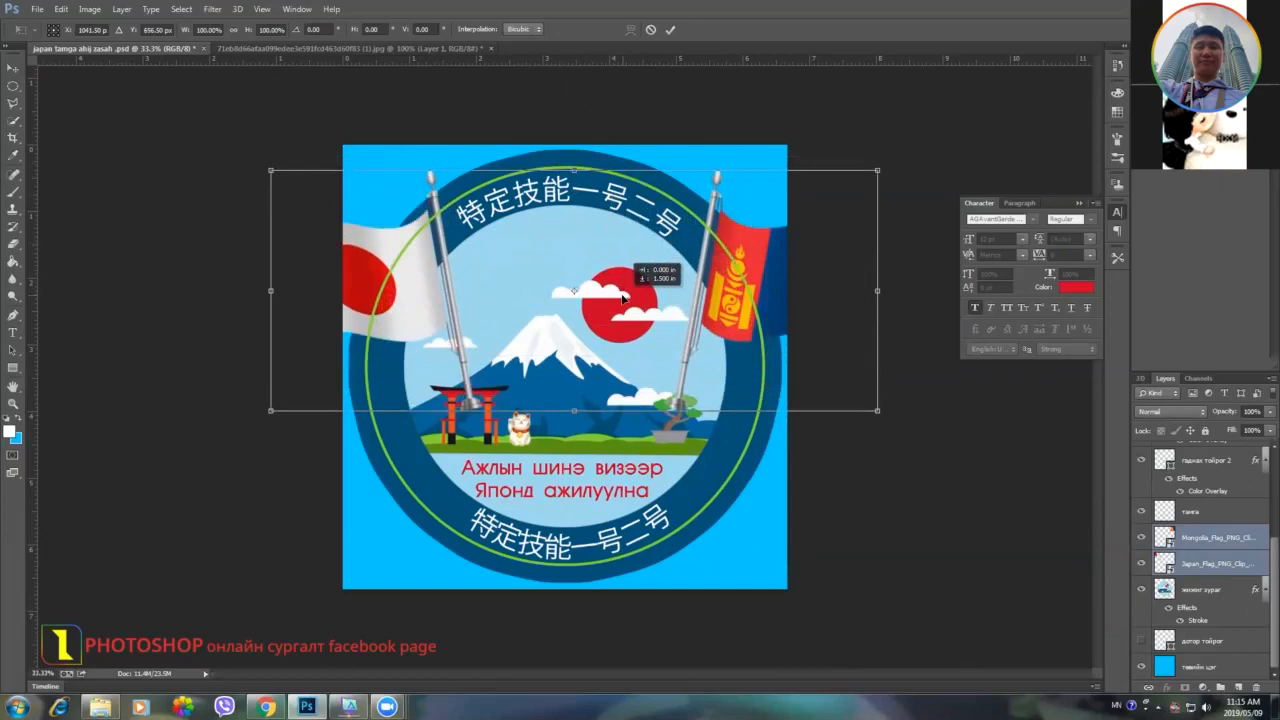
drag(622, 296, 627, 334)
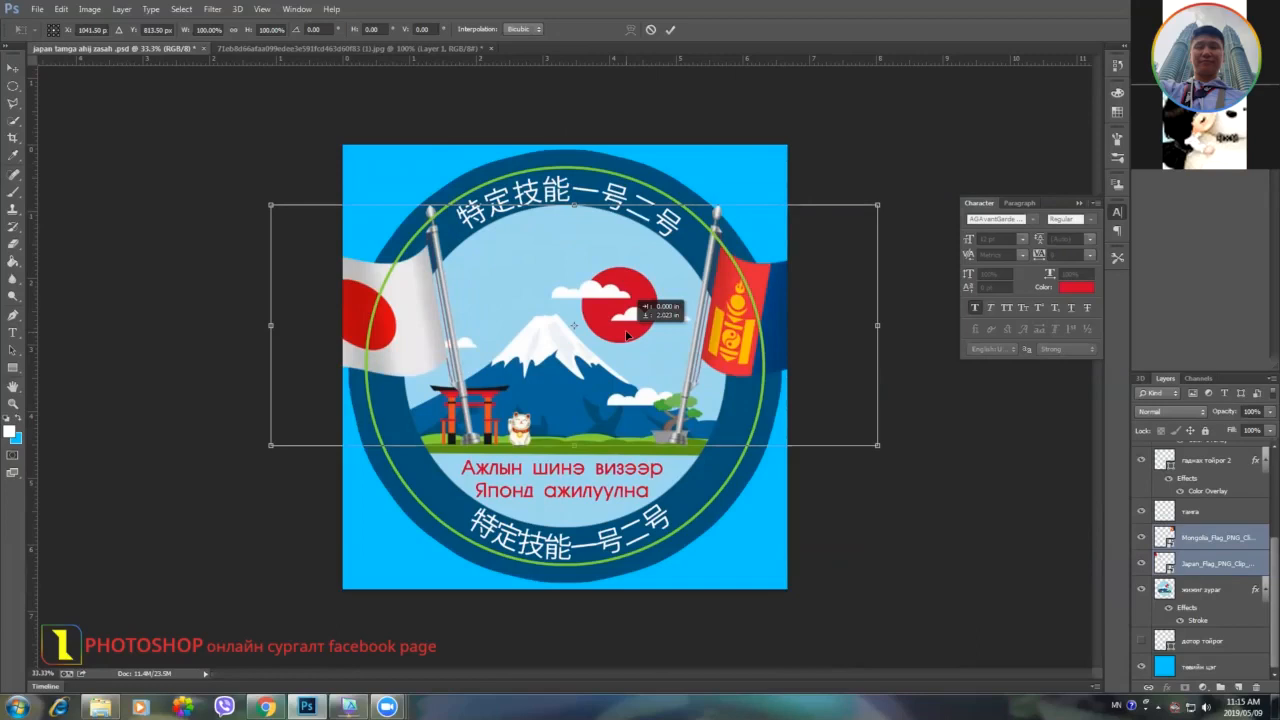
drag(626, 335, 610, 257)
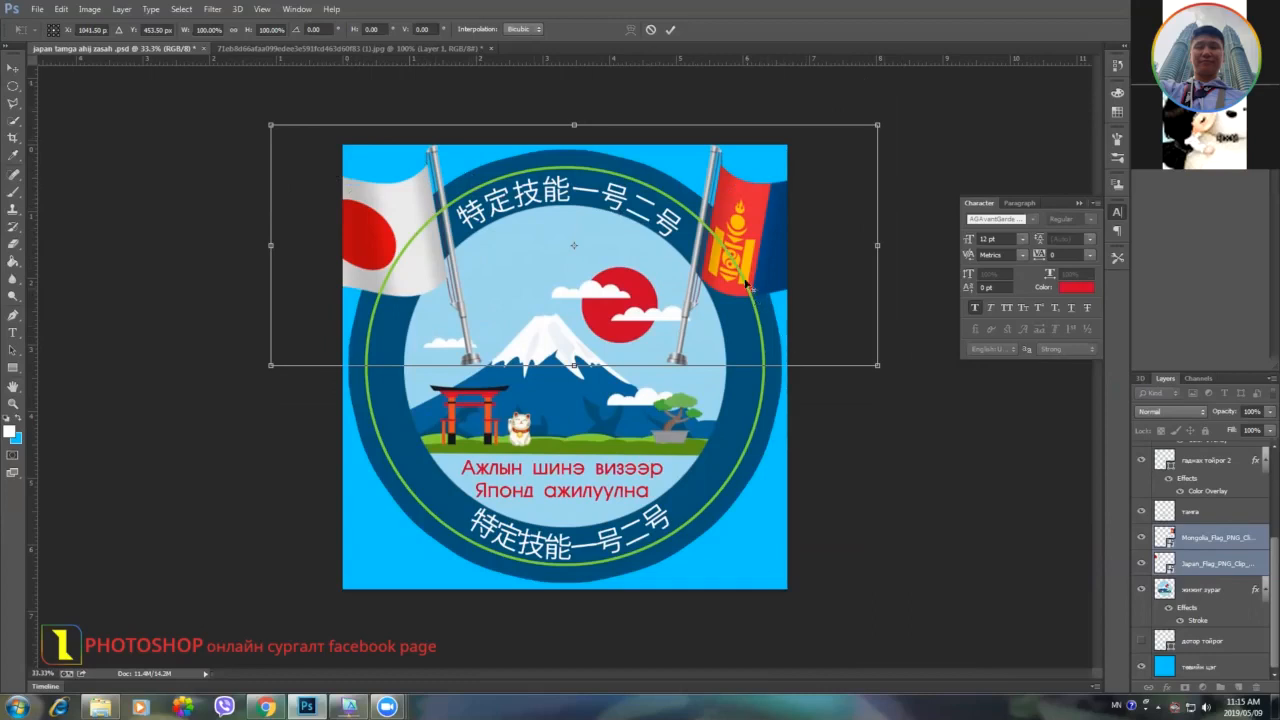
drag(877, 365, 750, 312)
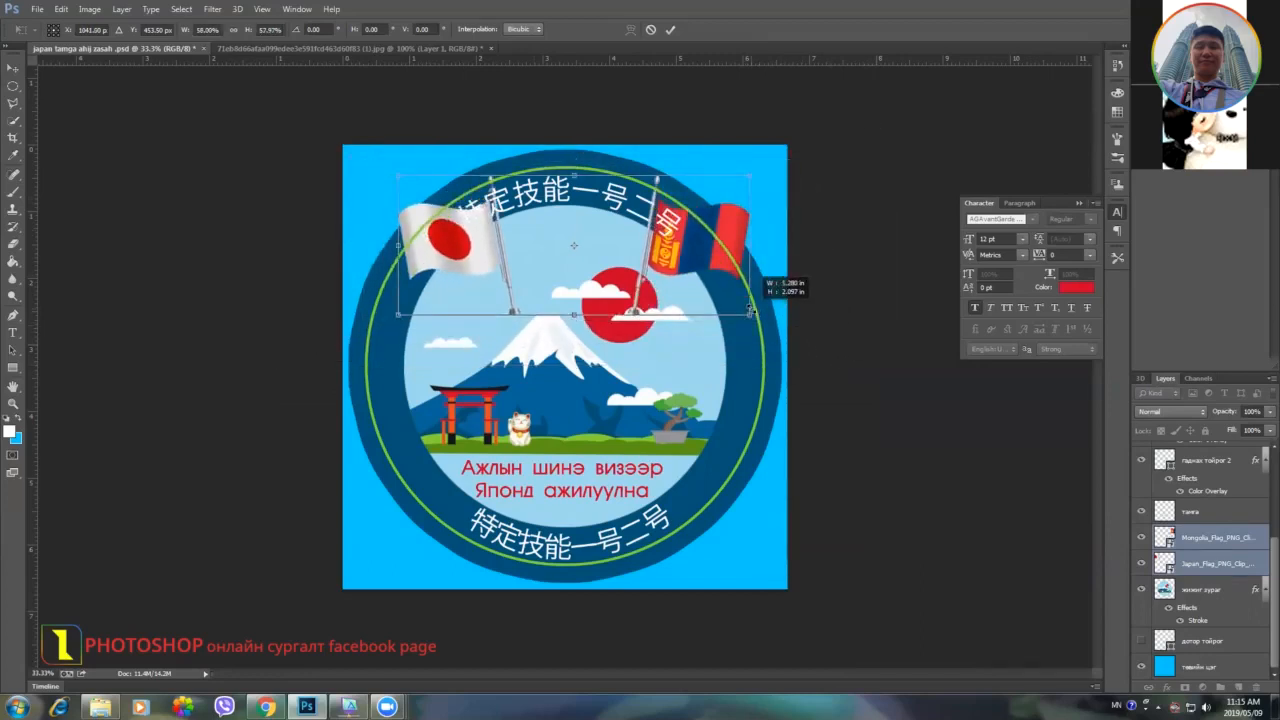
drag(751, 310, 751, 310)
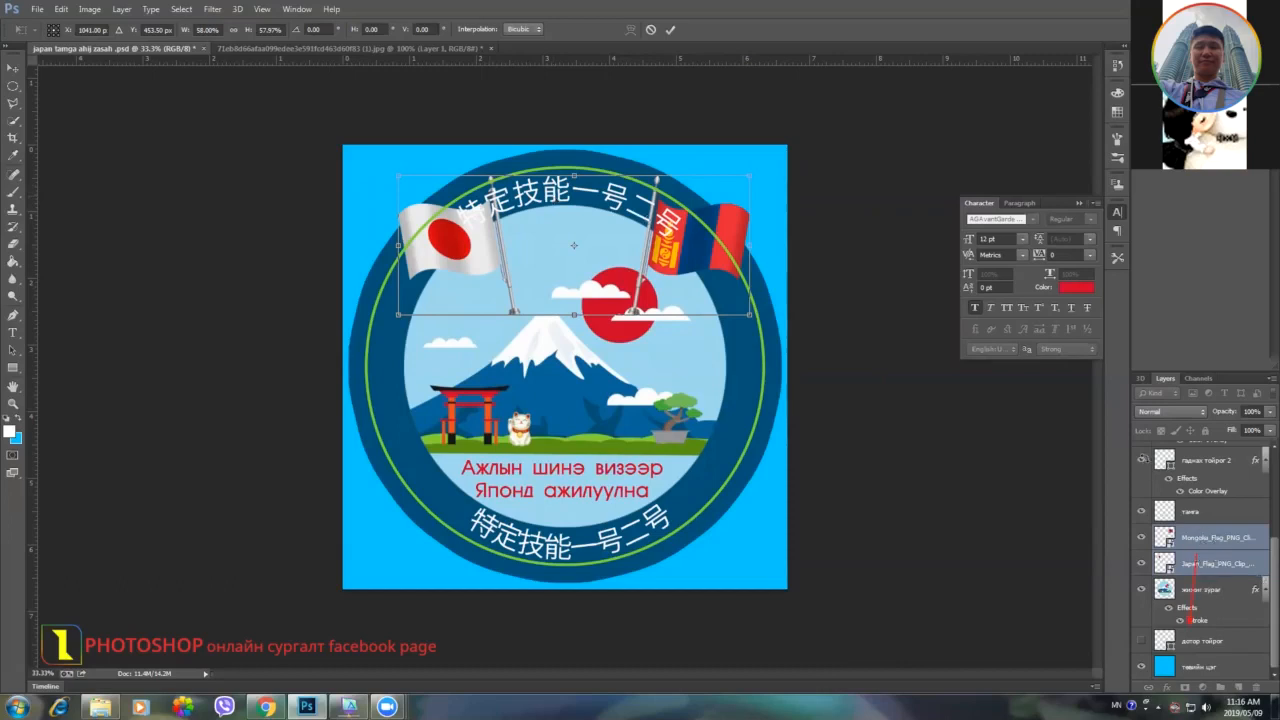
click(669, 31)
Move both flag layers beneath the hidden дотор тойрог layer and place the Mongolian flag in the canvas's upper-right corner behind the ring.
drag(1210, 541, 1210, 626)
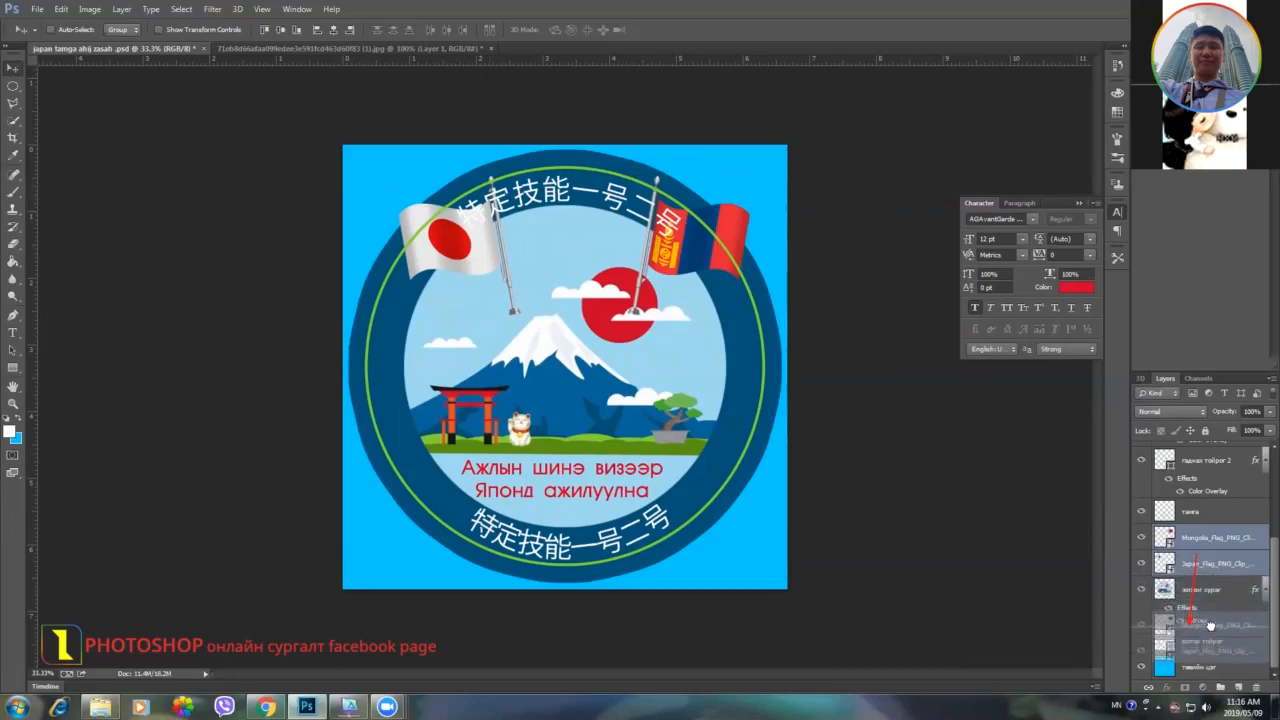
drag(1210, 626, 1217, 646)
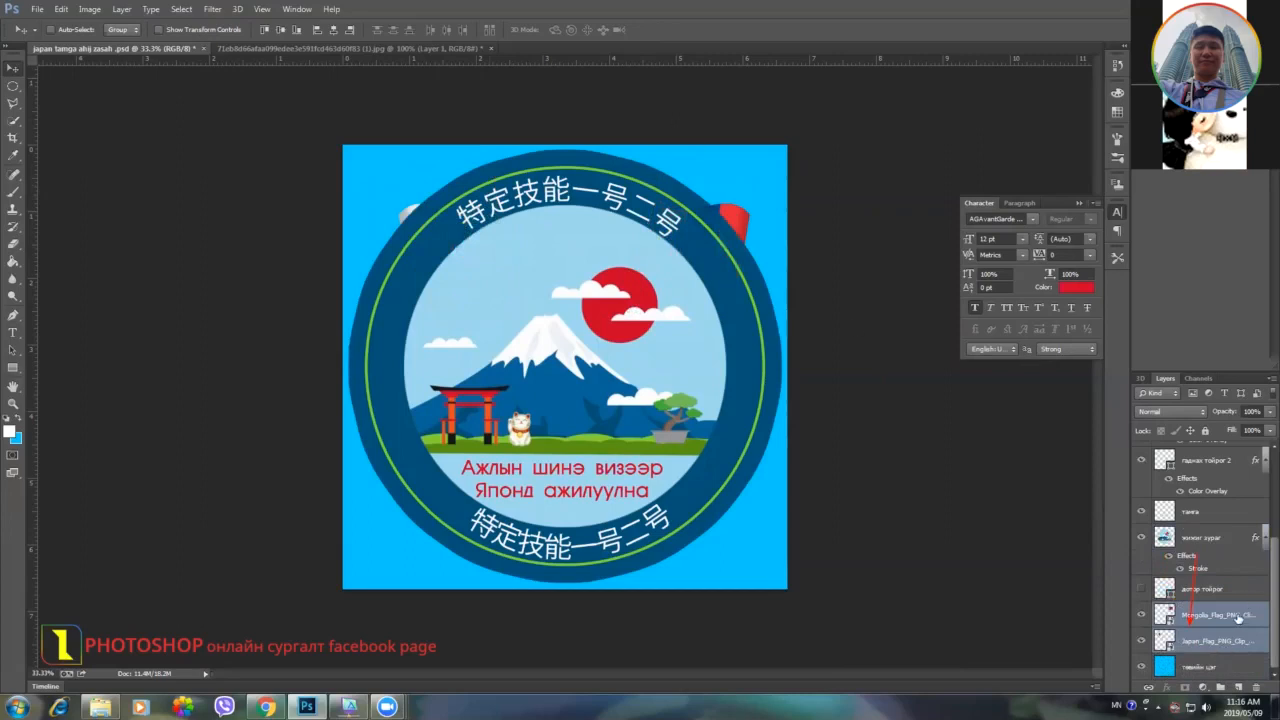
click(1240, 617)
drag(745, 212, 781, 172)
drag(390, 204, 348, 154)
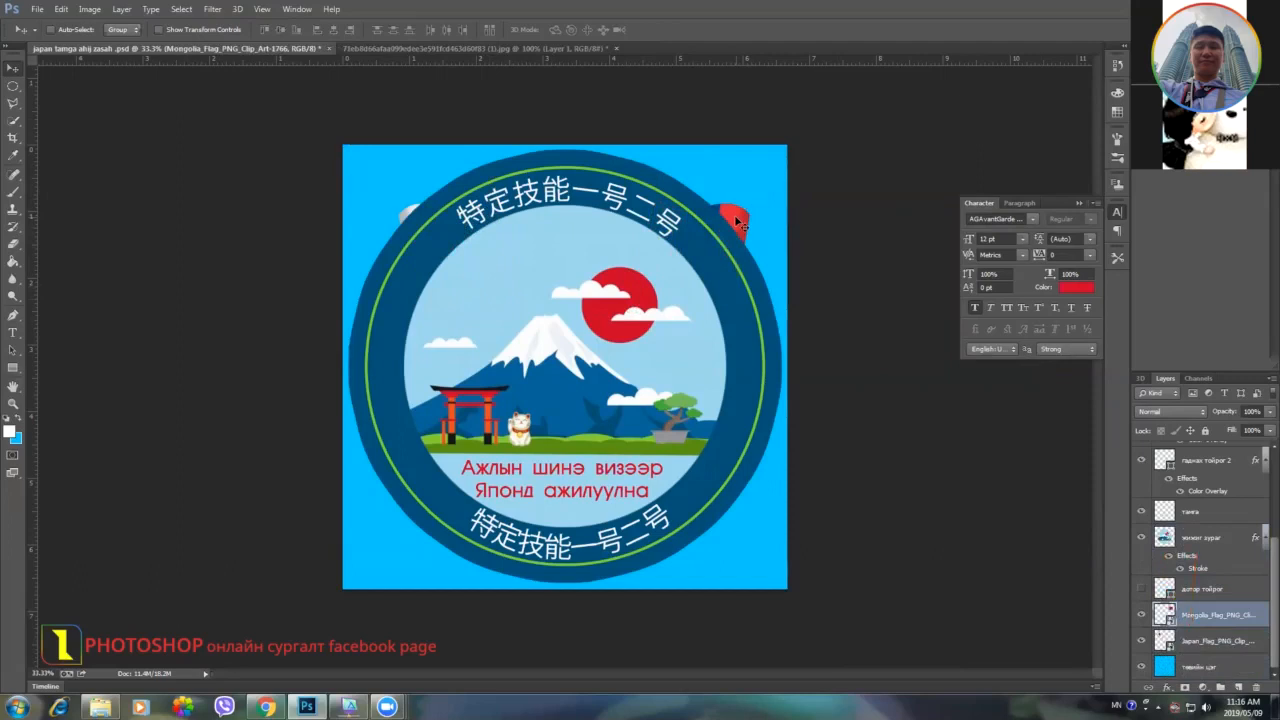
drag(740, 225, 771, 181)
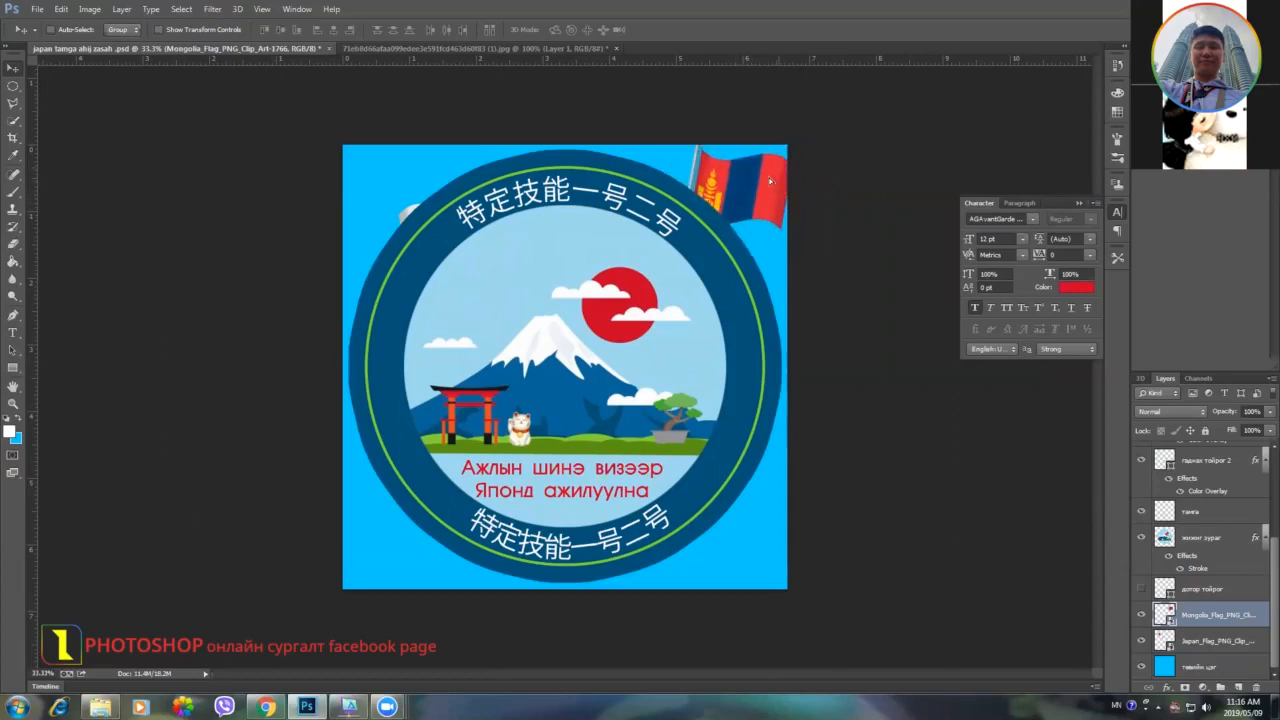
key(Escape)
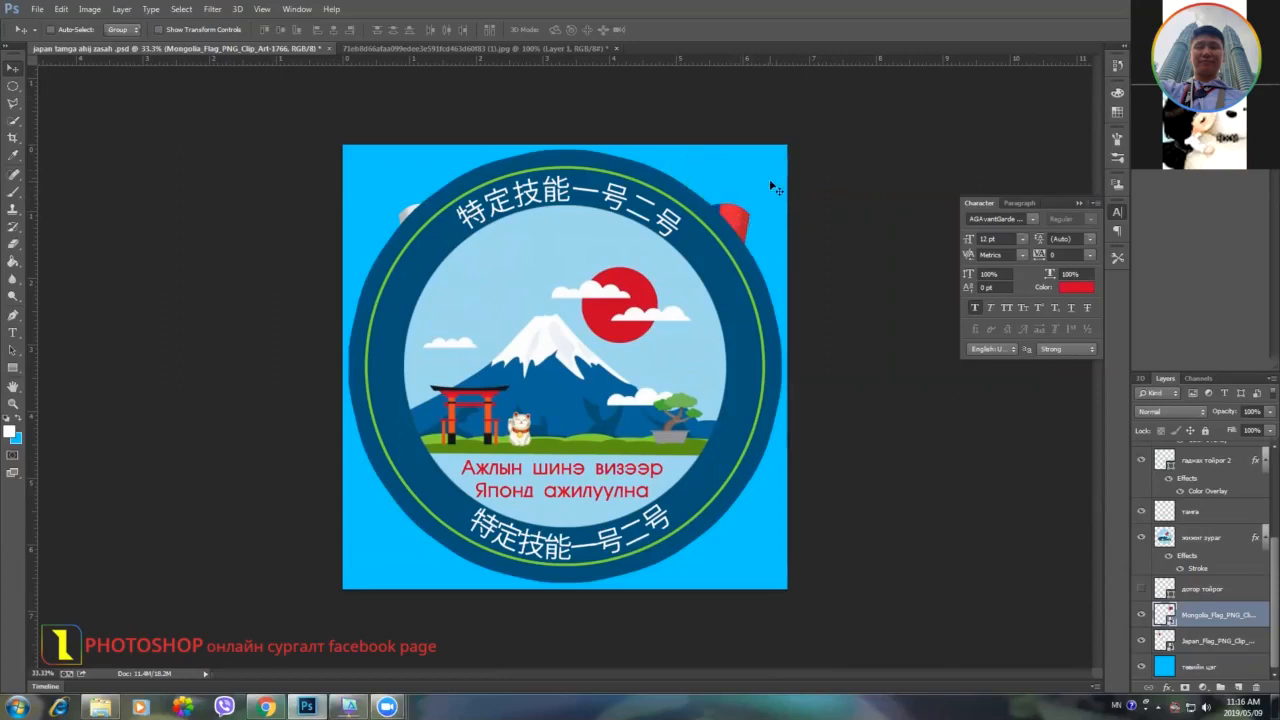
drag(737, 228, 786, 164)
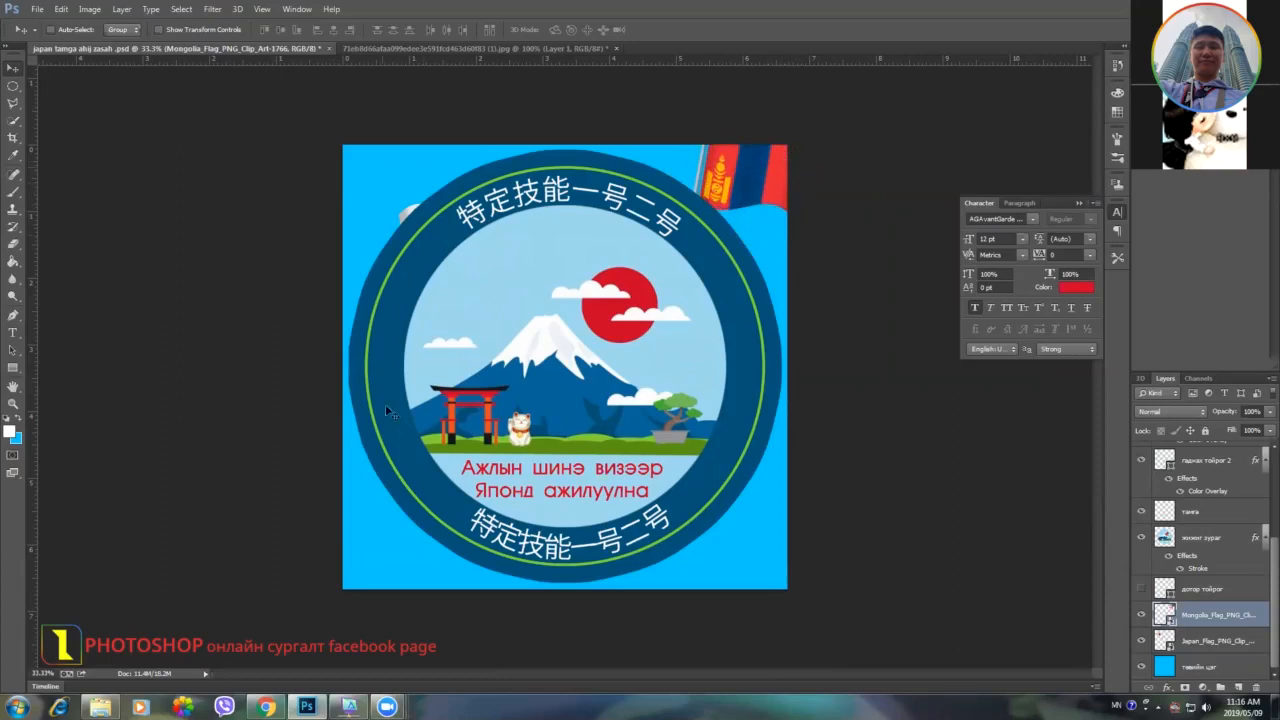
drag(410, 213, 389, 202)
drag(727, 165, 760, 182)
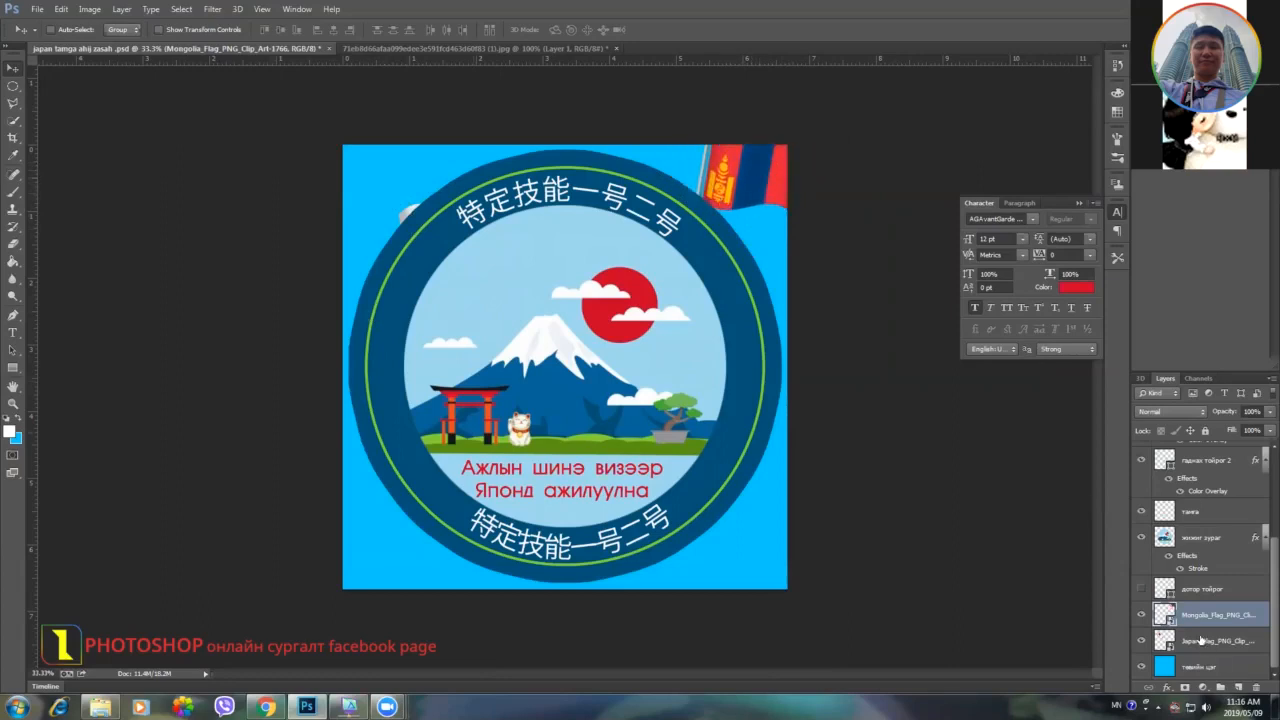
Position the Japanese flag in the canvas's upper-left corner behind the ring, mirroring the Mongolian flag's placement.
click(1190, 641)
drag(417, 207, 345, 151)
drag(401, 190, 394, 179)
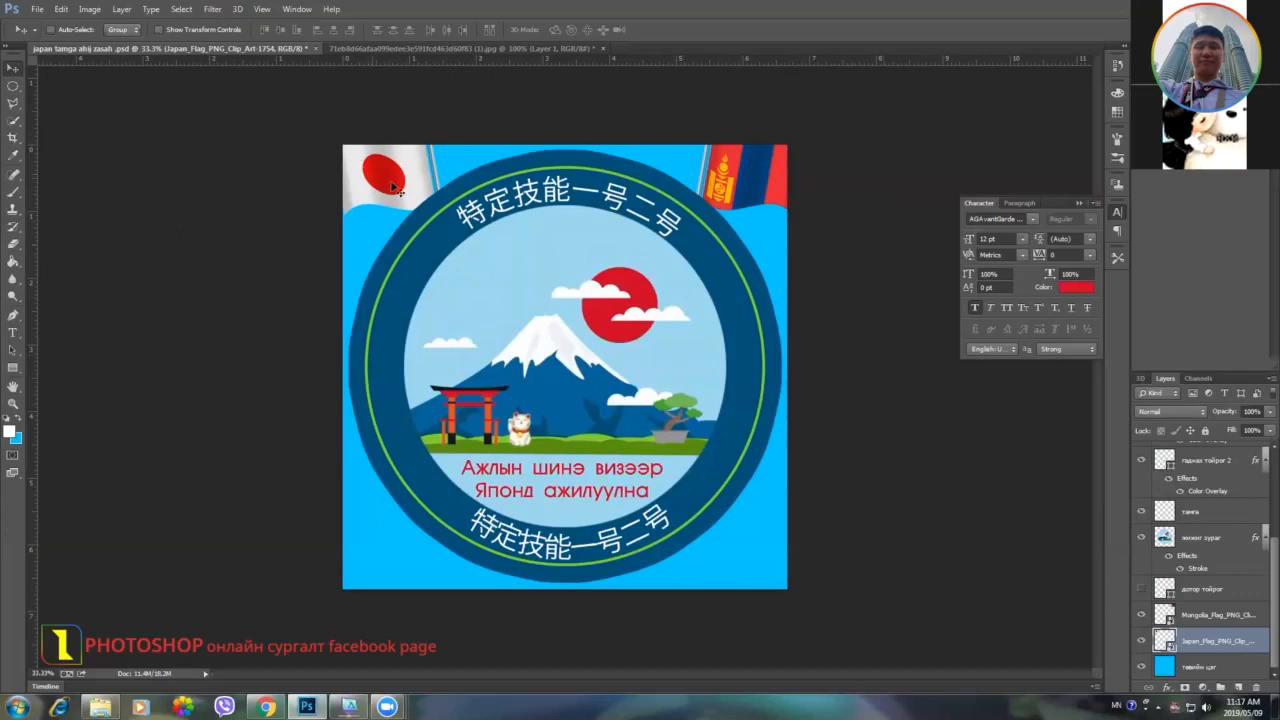
drag(408, 192, 404, 193)
drag(740, 182, 737, 181)
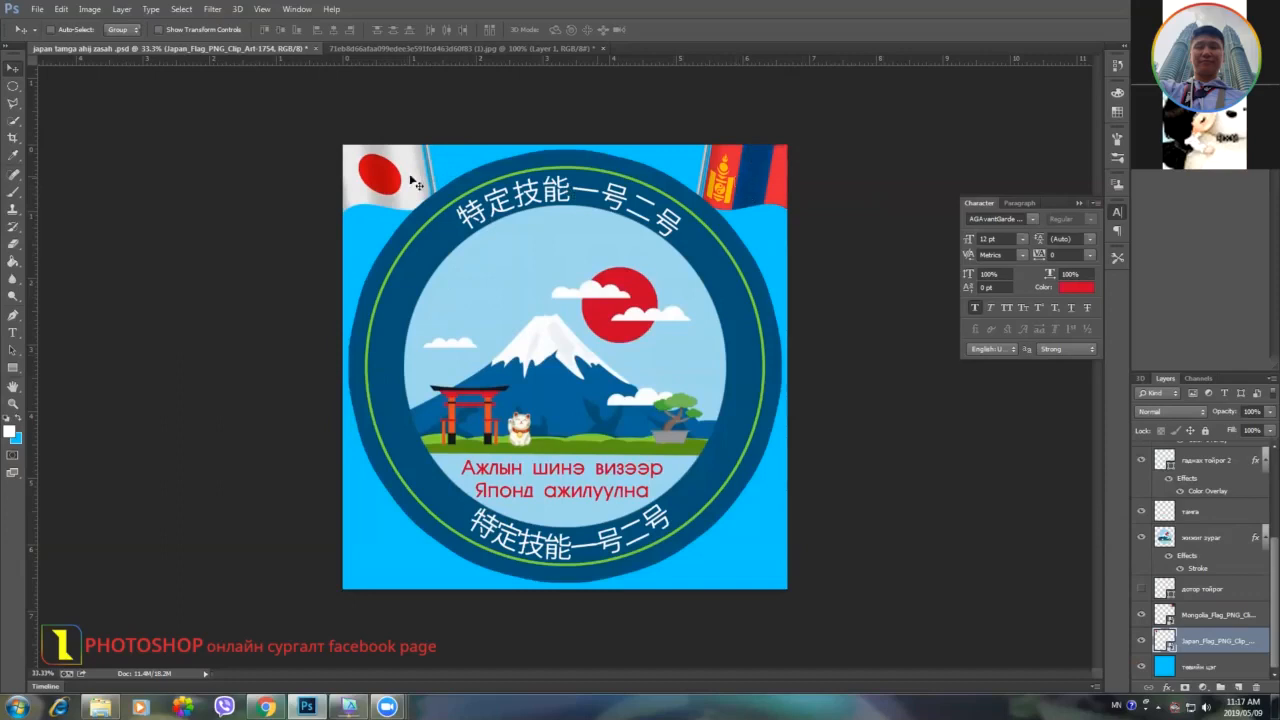
drag(402, 184, 403, 183)
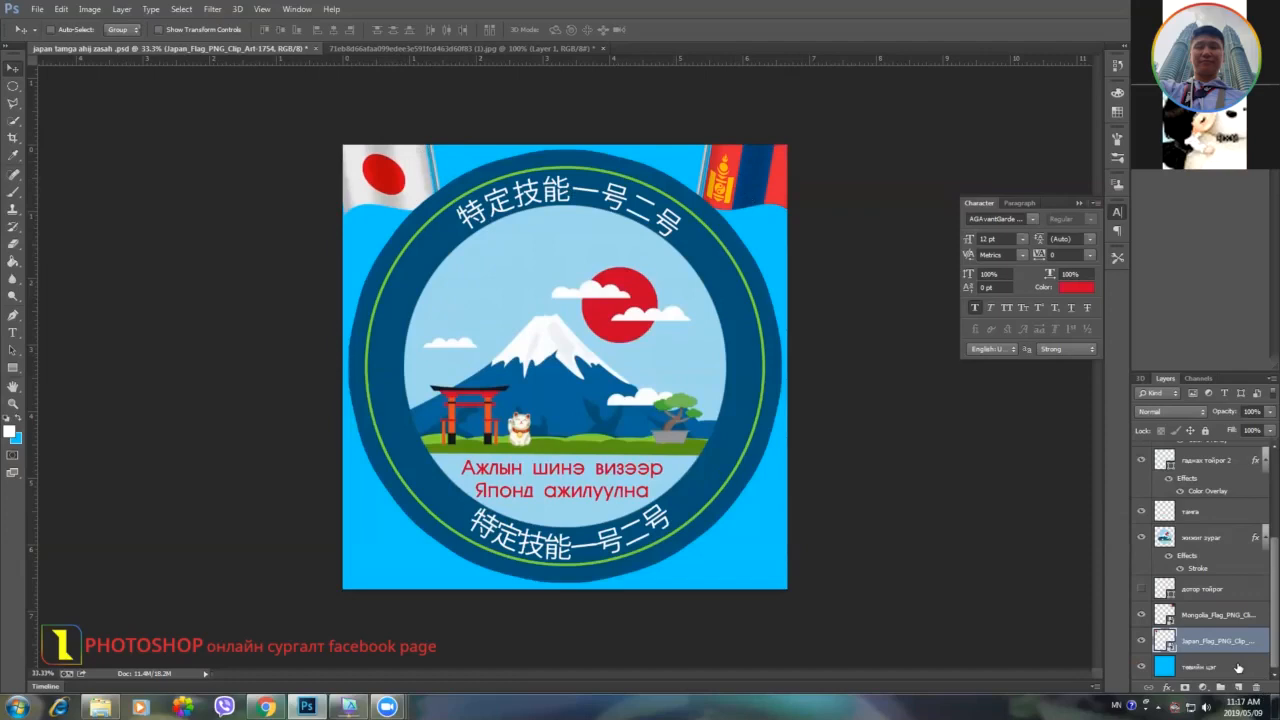
Hide the Mongolian flag, Japanese flag and bright-blue background layers, leaving the badge on transparency.
click(1186, 620)
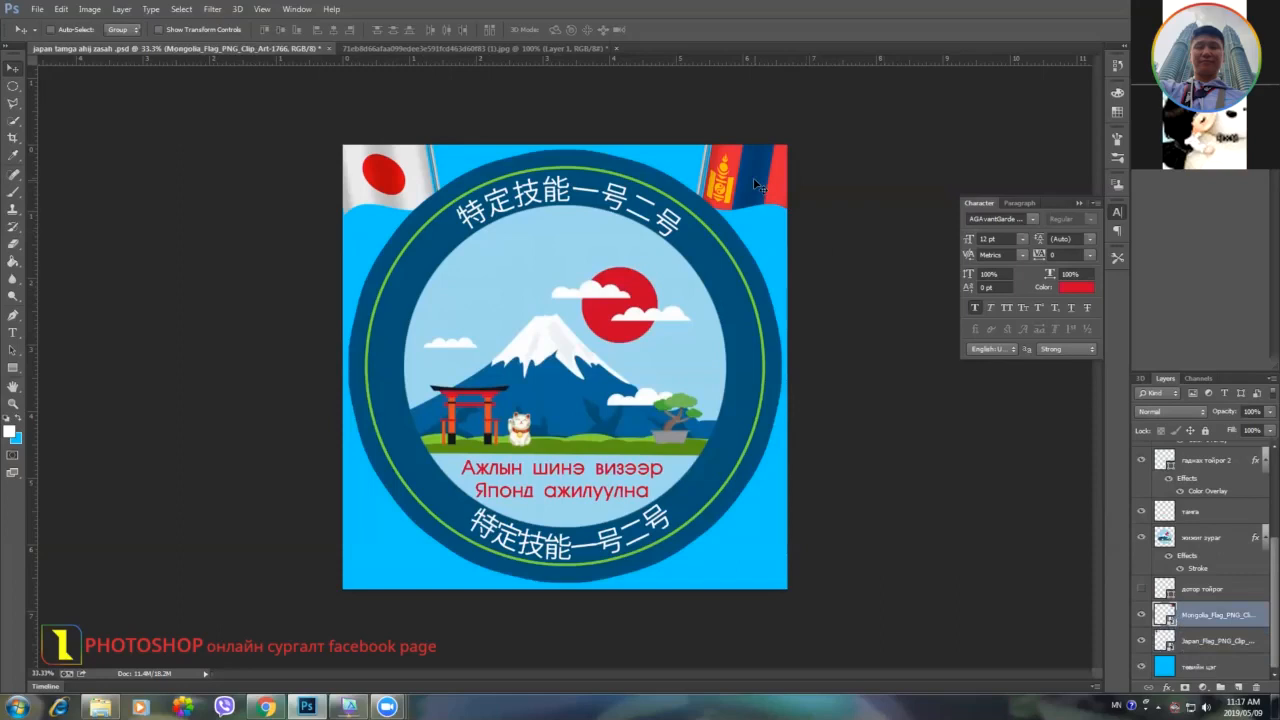
click(38, 9)
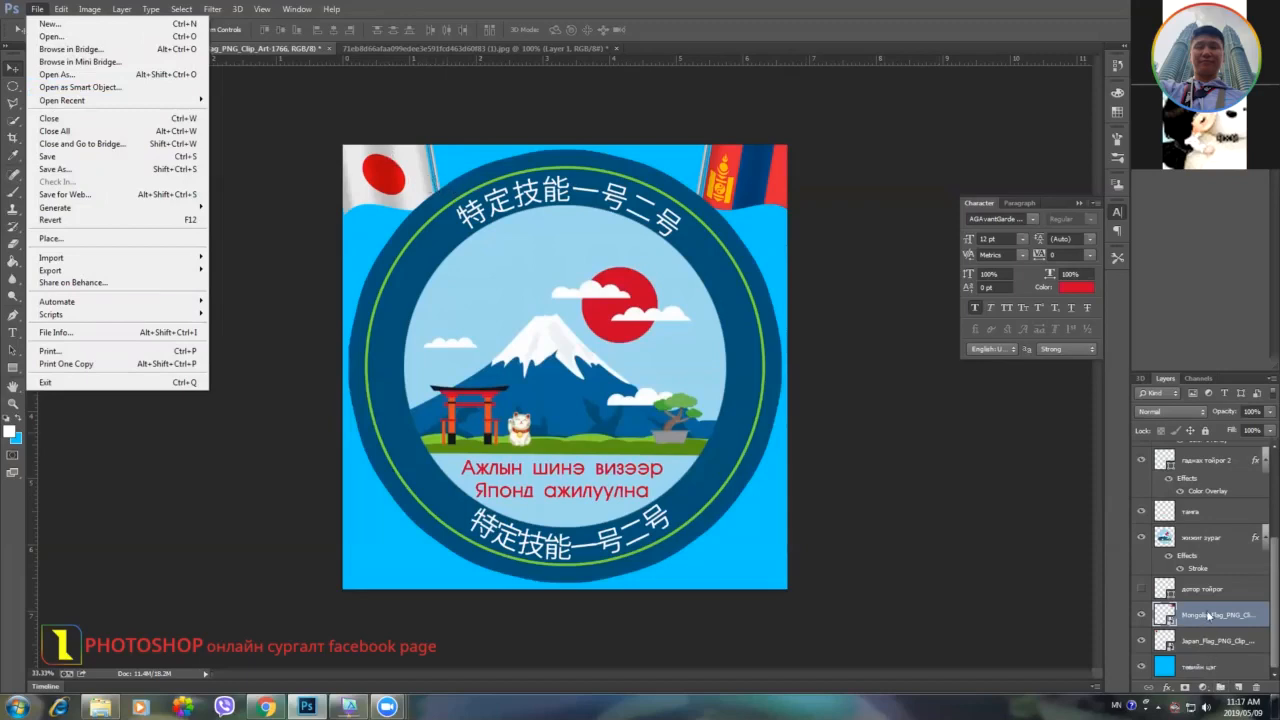
click(1141, 614)
click(1141, 614)
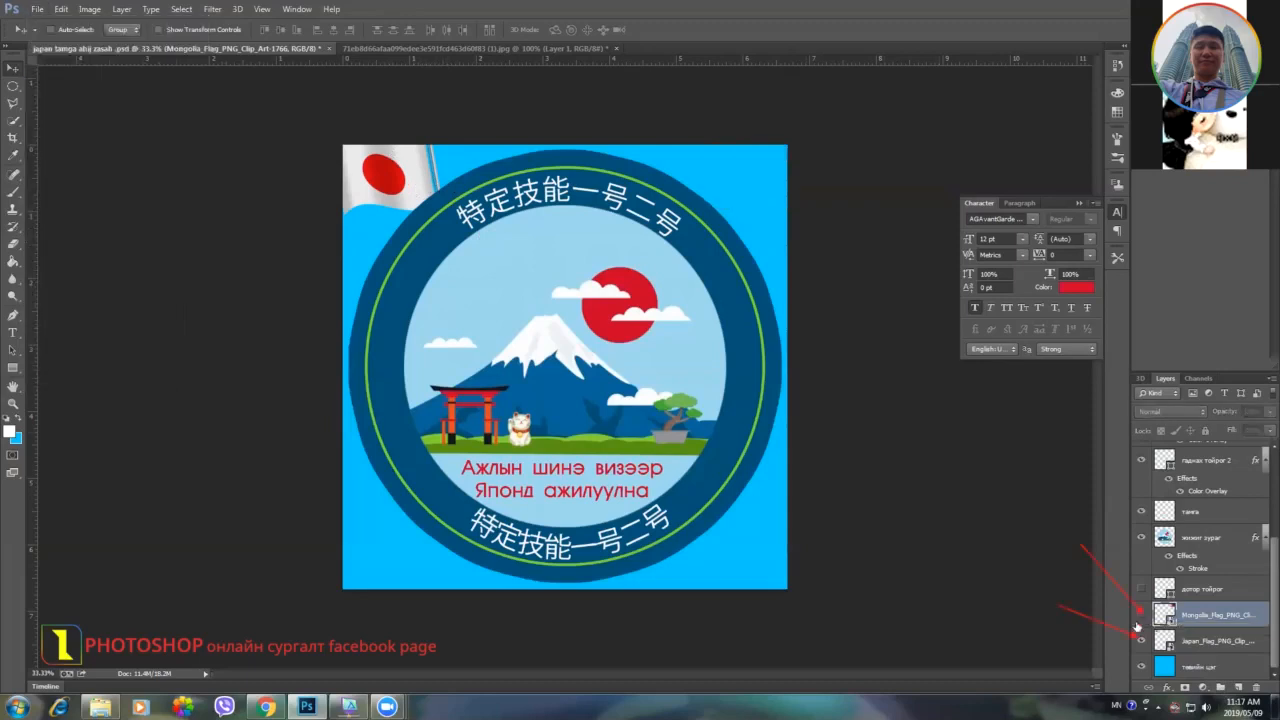
click(1141, 640)
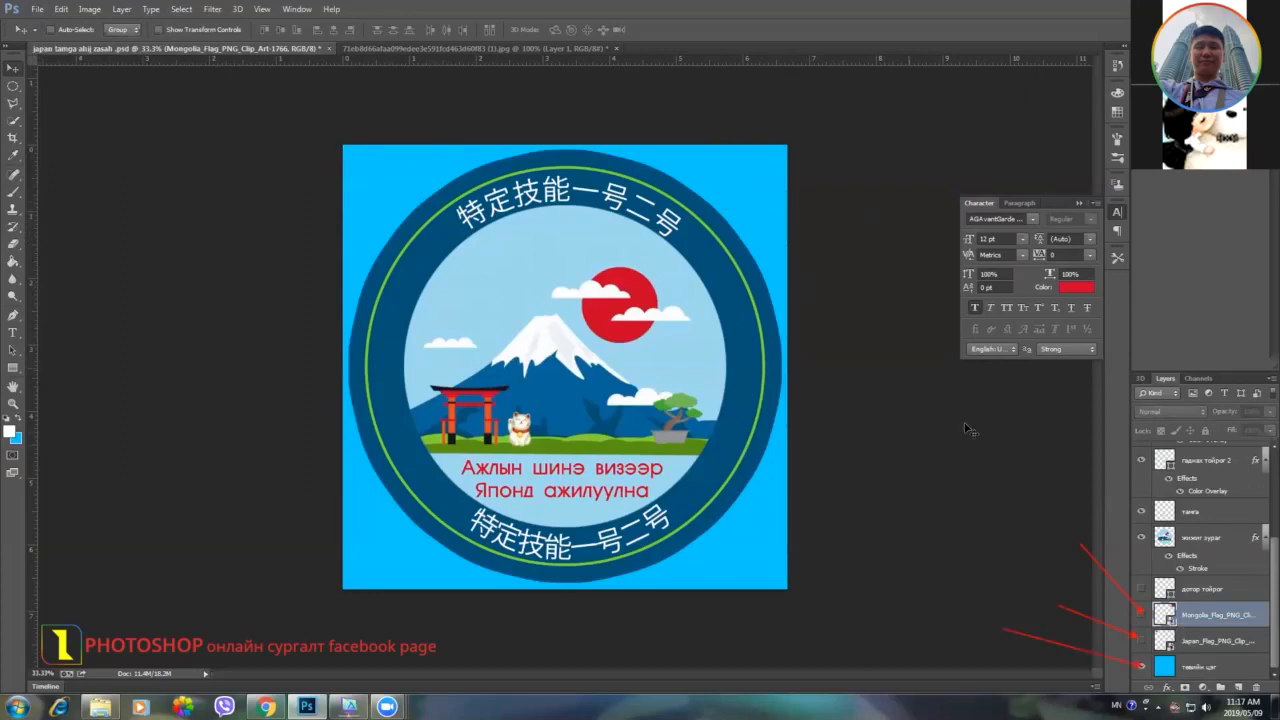
click(1141, 667)
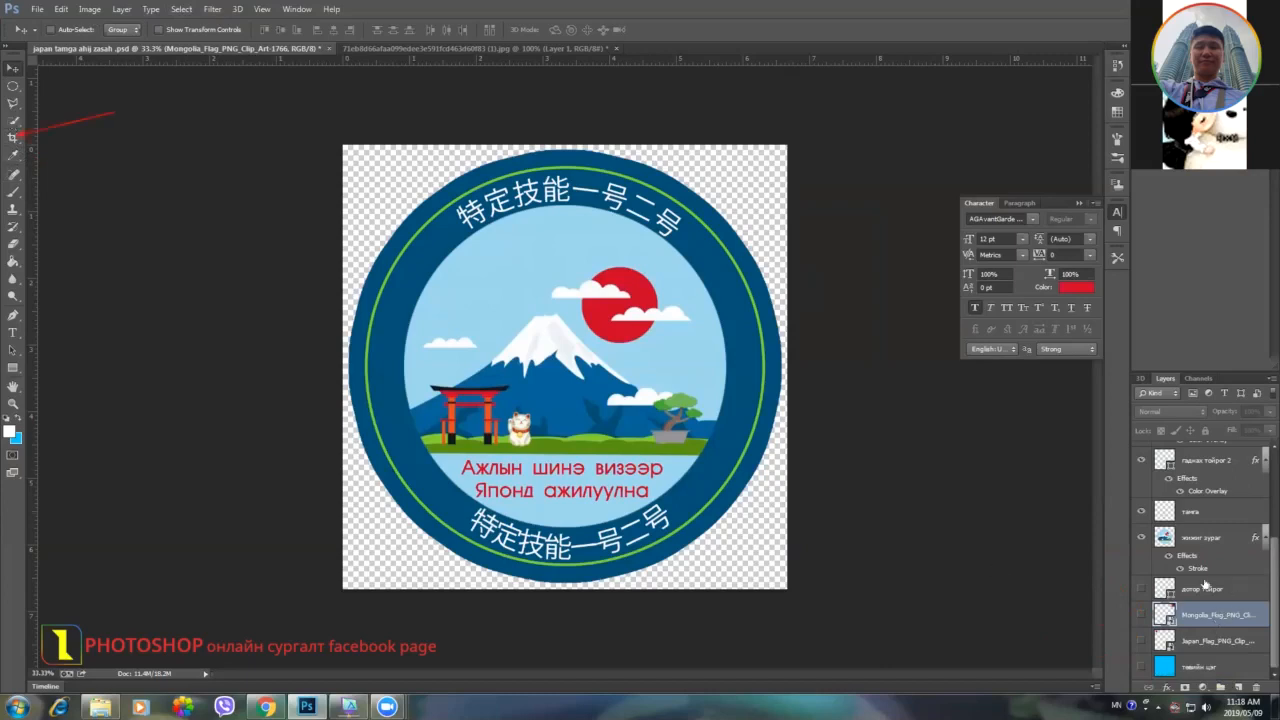
click(13, 138)
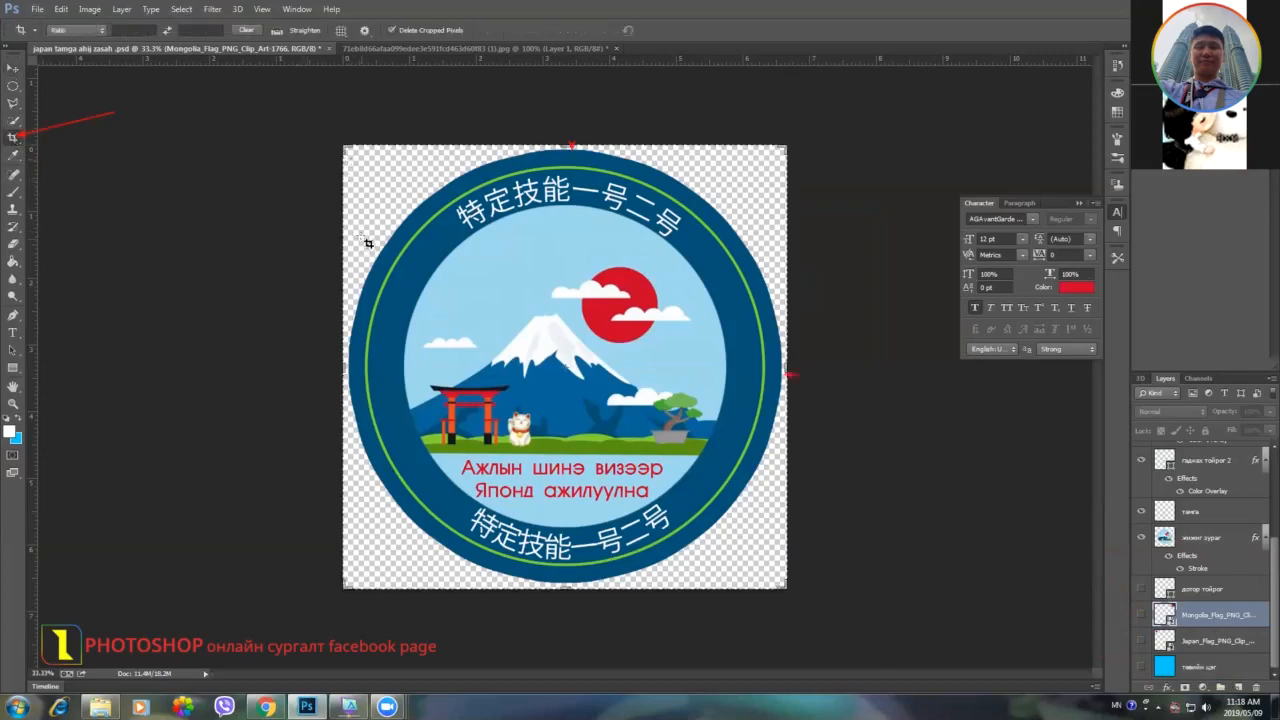
mouse_move(346, 151)
mouse_down()
mouse_move(357, 164)
mouse_move(344, 148)
mouse_up()
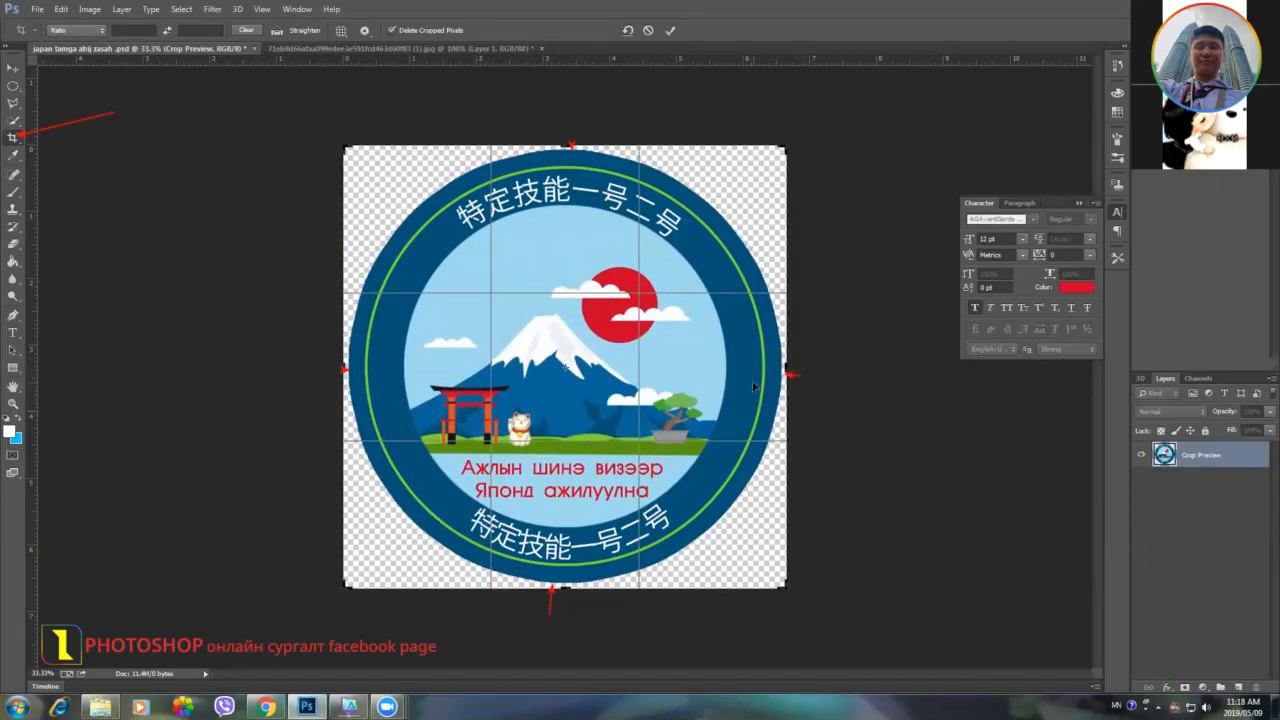
drag(786, 364, 782, 364)
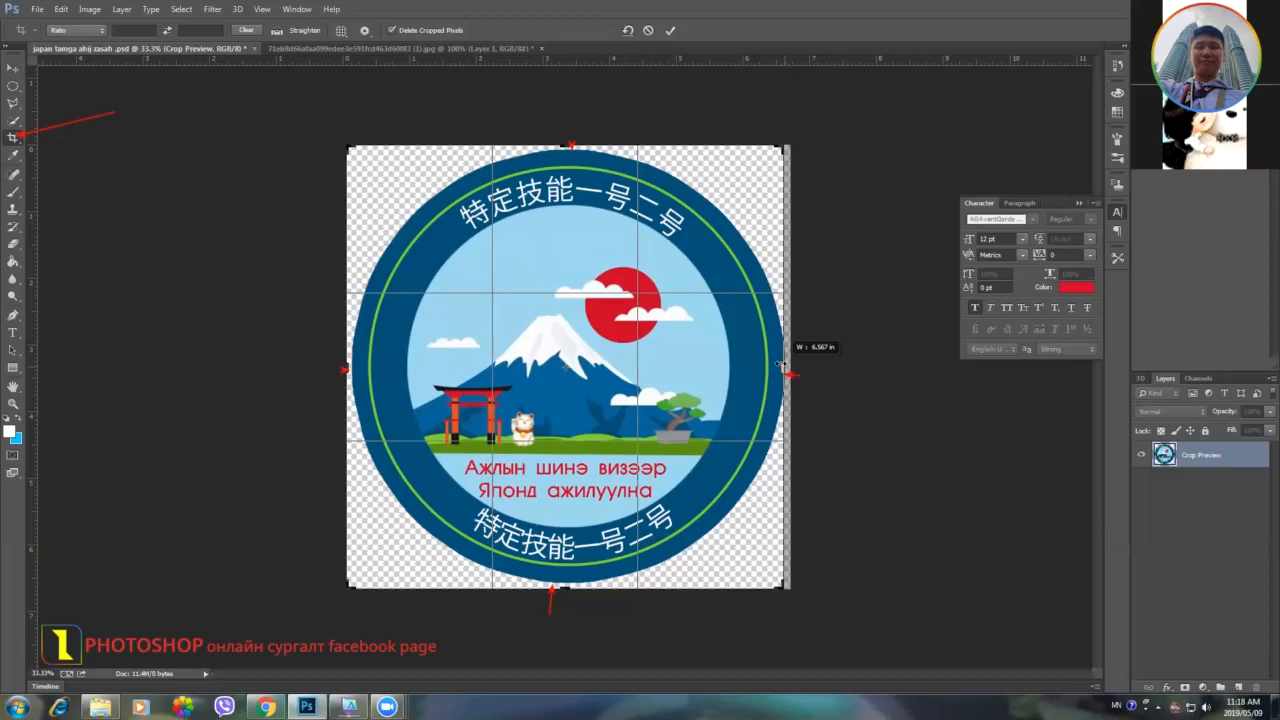
drag(781, 365, 782, 364)
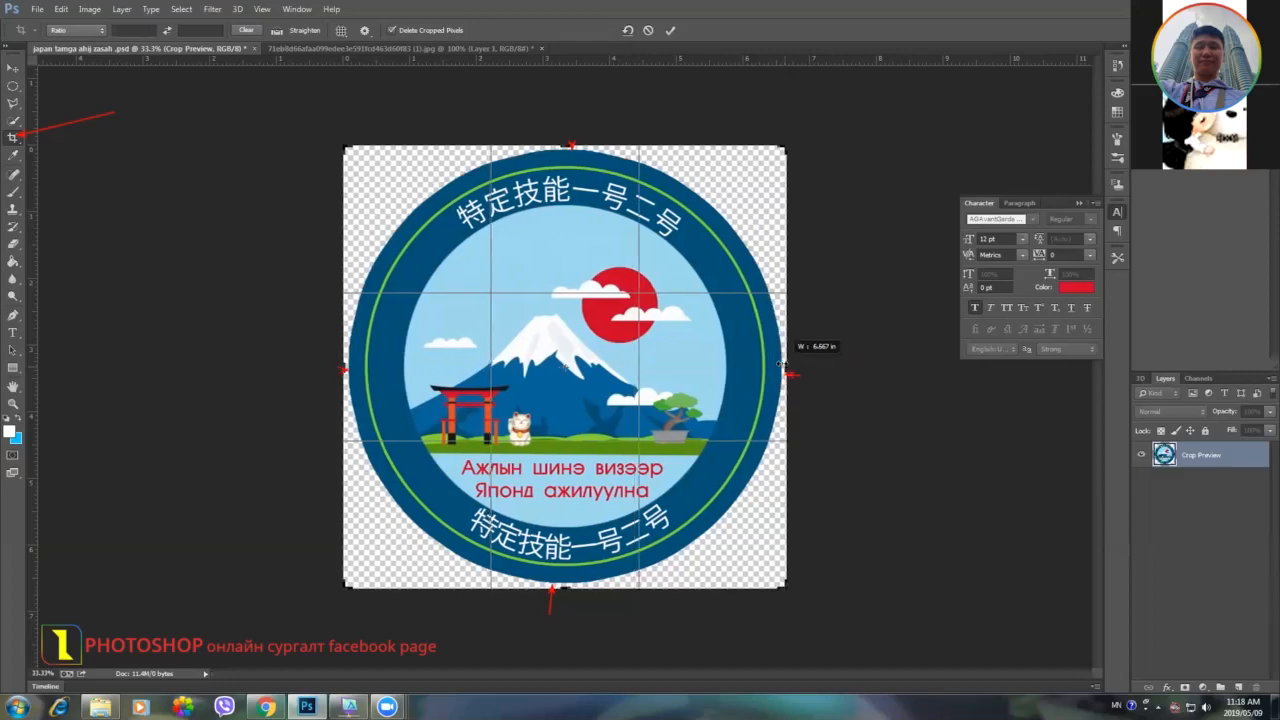
drag(781, 364, 782, 364)
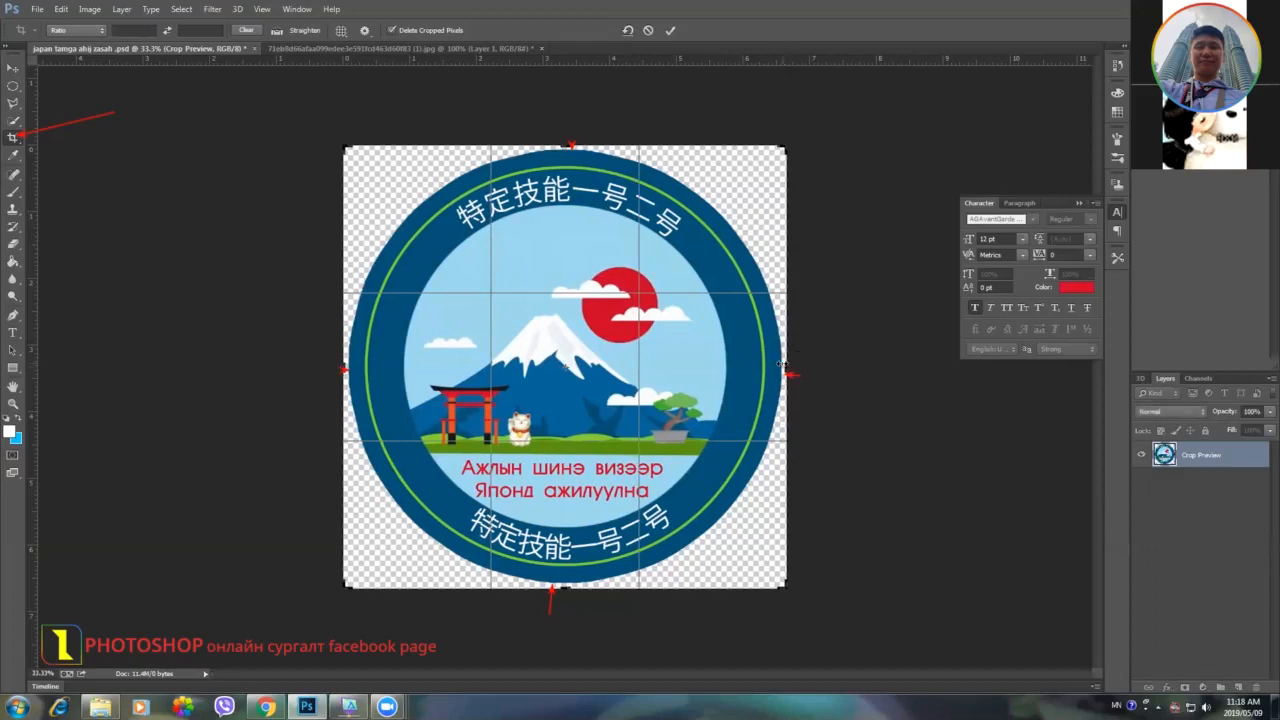
click(13, 402)
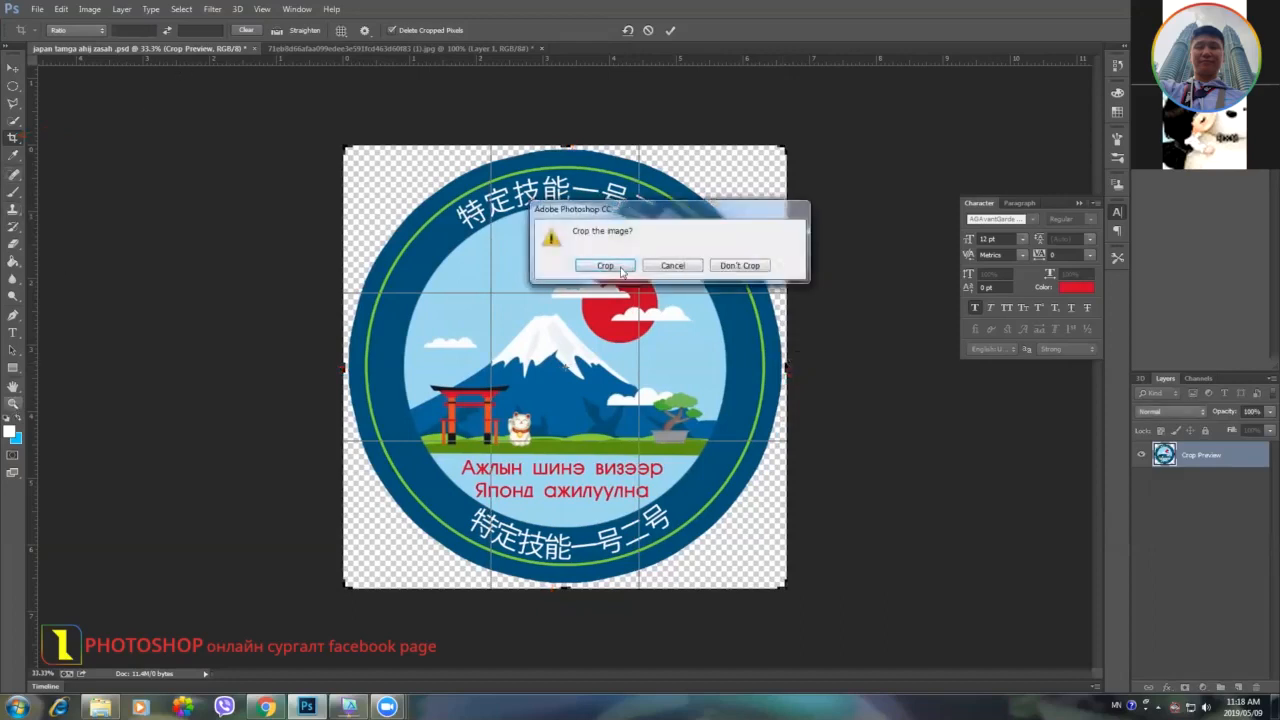
click(688, 267)
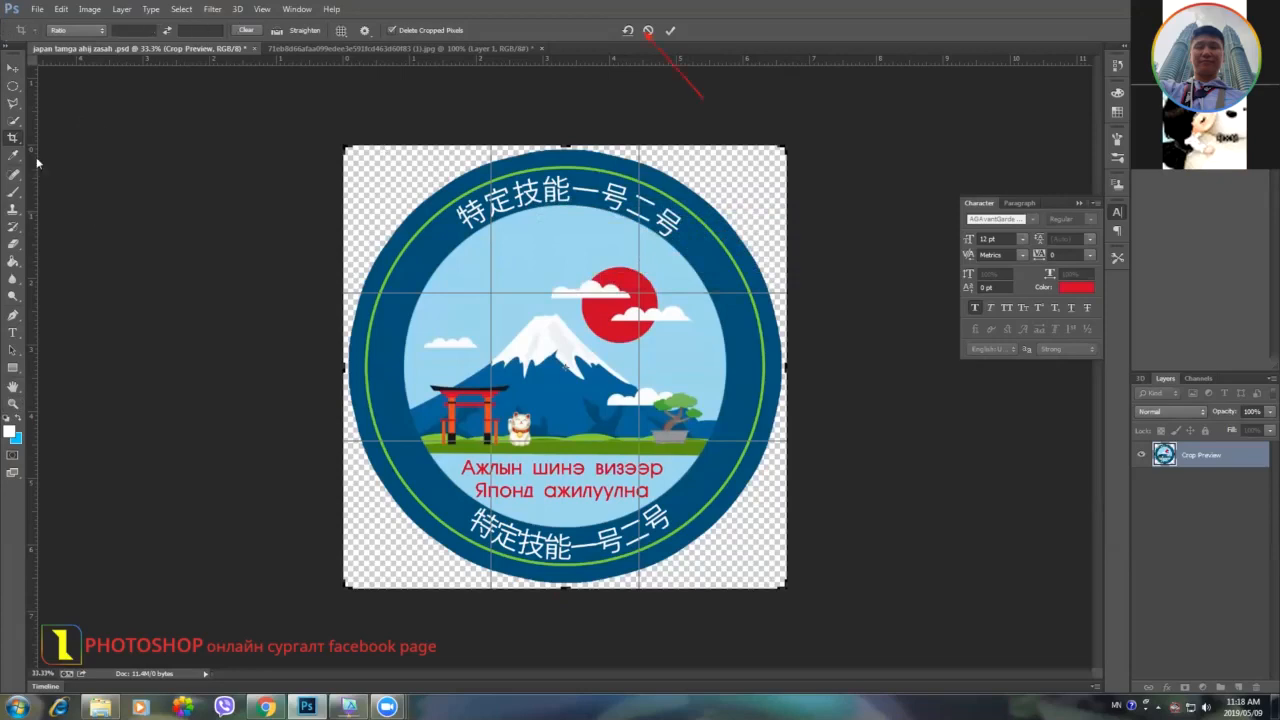
click(13, 403)
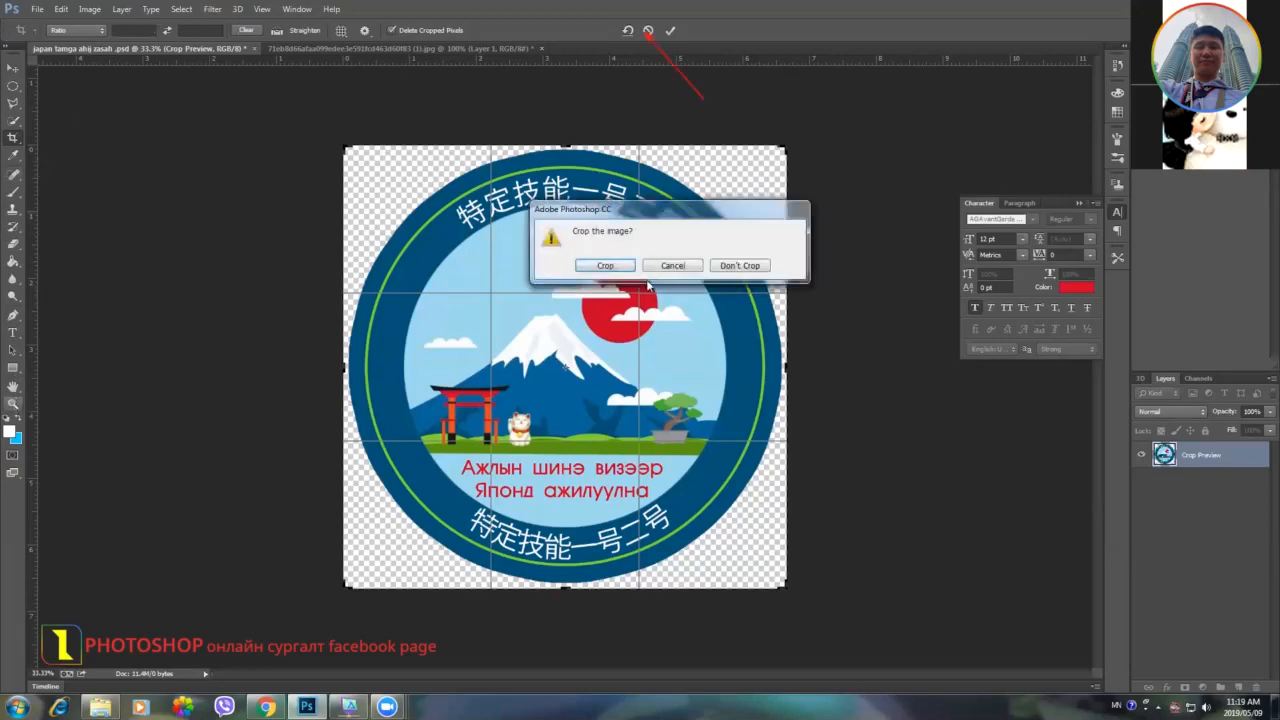
click(690, 268)
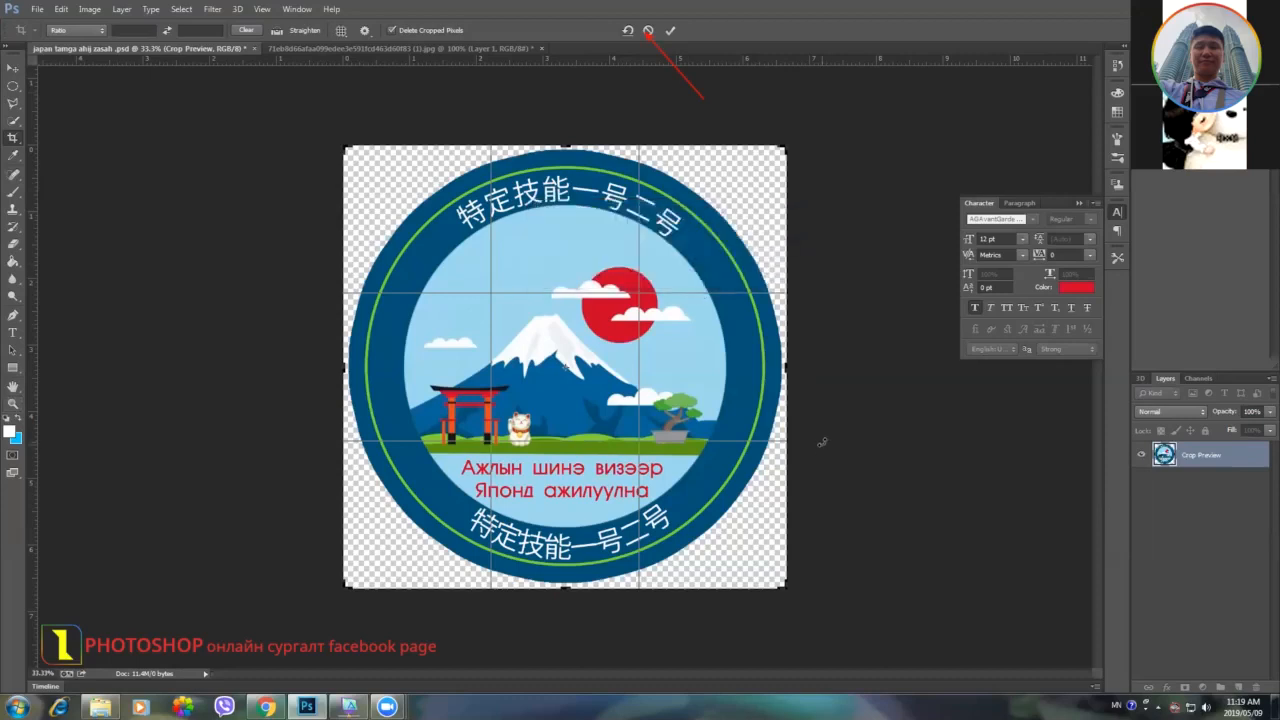
click(648, 31)
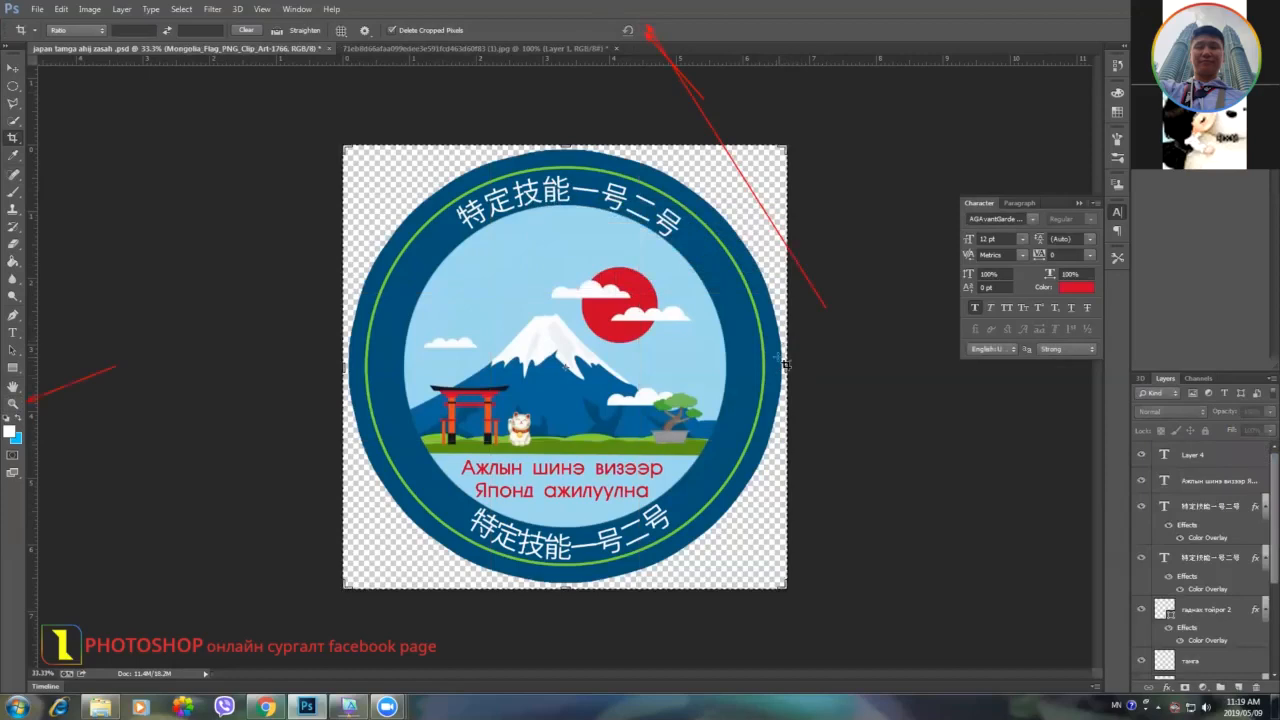
Crop away the transparent strip on the canvas's right side up to the badge's outer edge, making the canvas about 6.59 in wide.
click(13, 403)
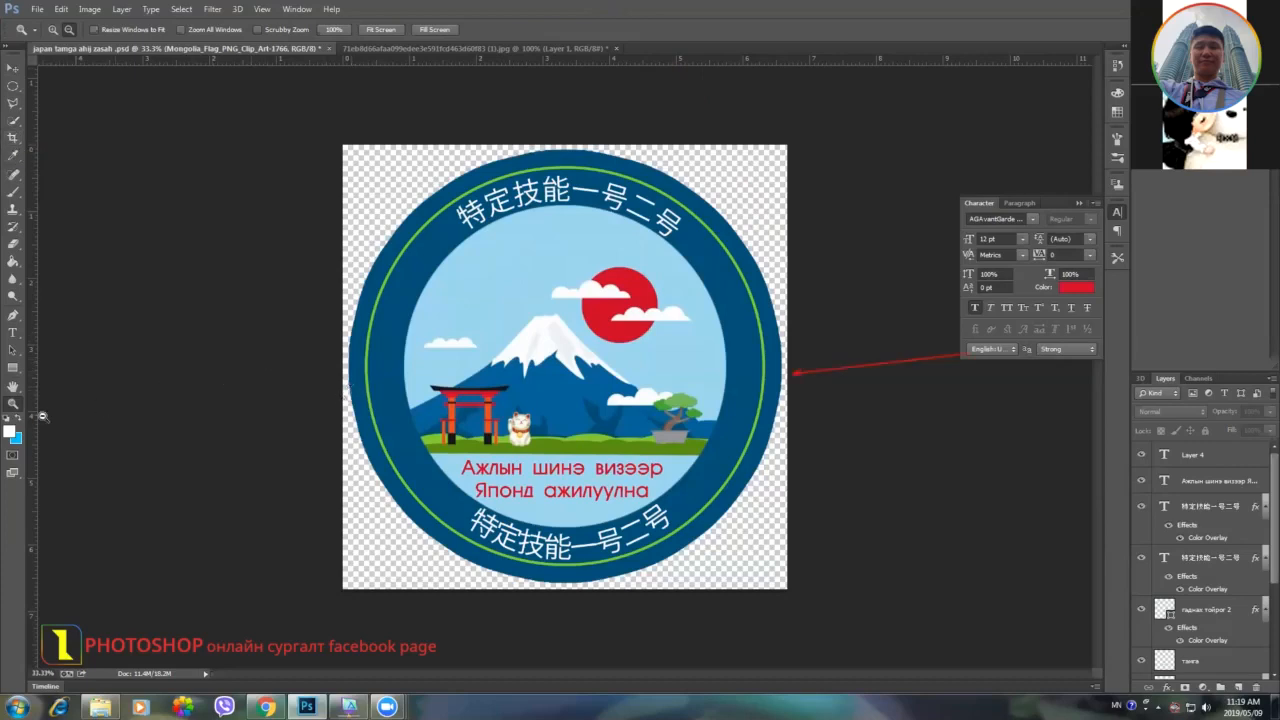
click(54, 30)
click(550, 298)
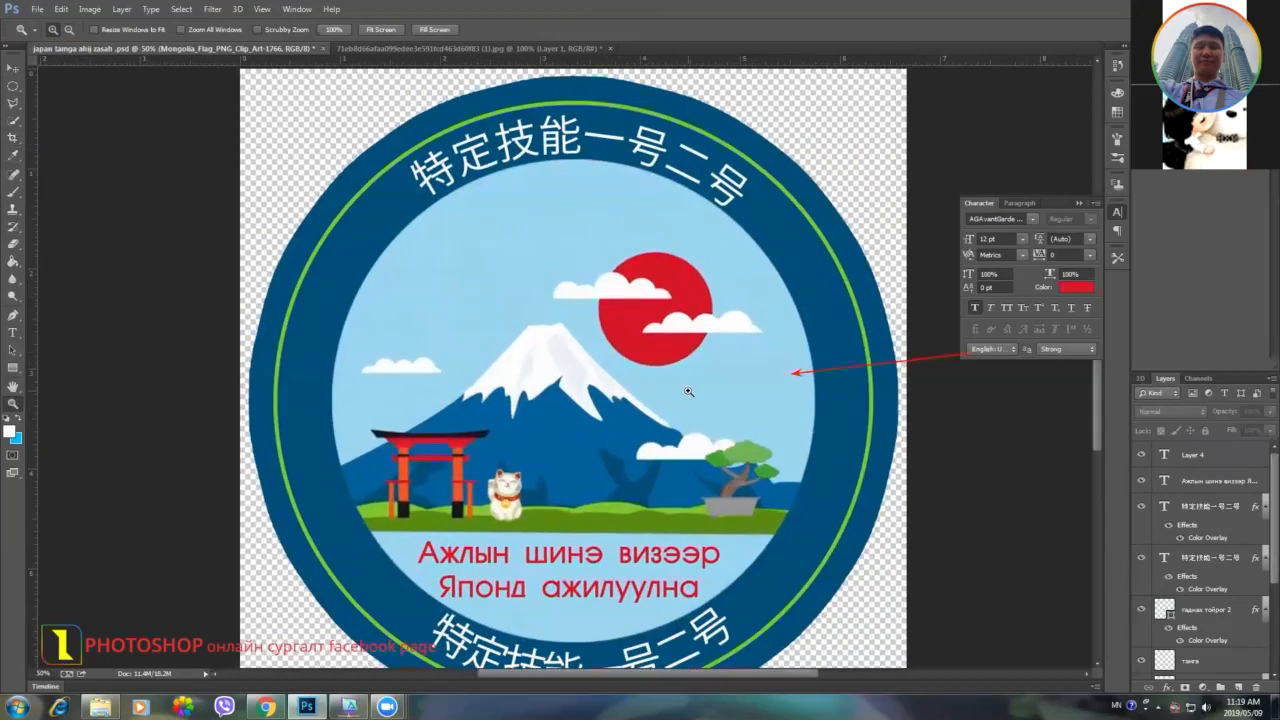
click(902, 389)
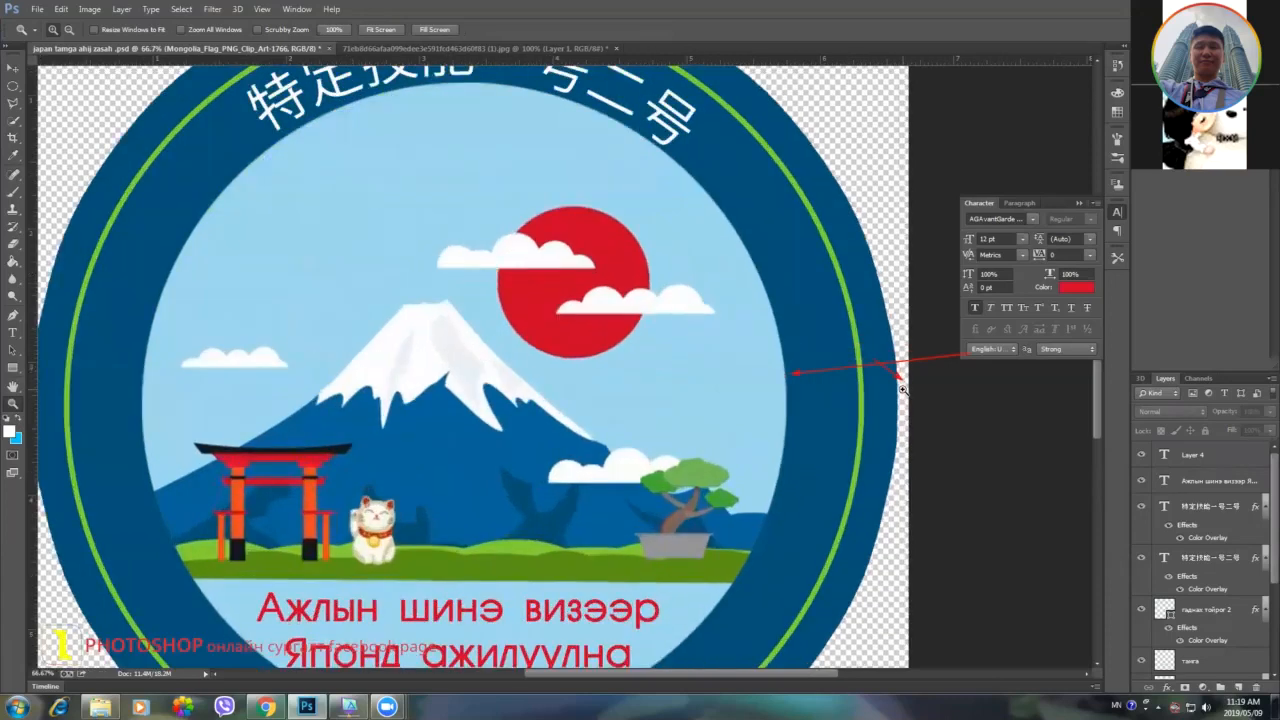
click(902, 389)
click(902, 389)
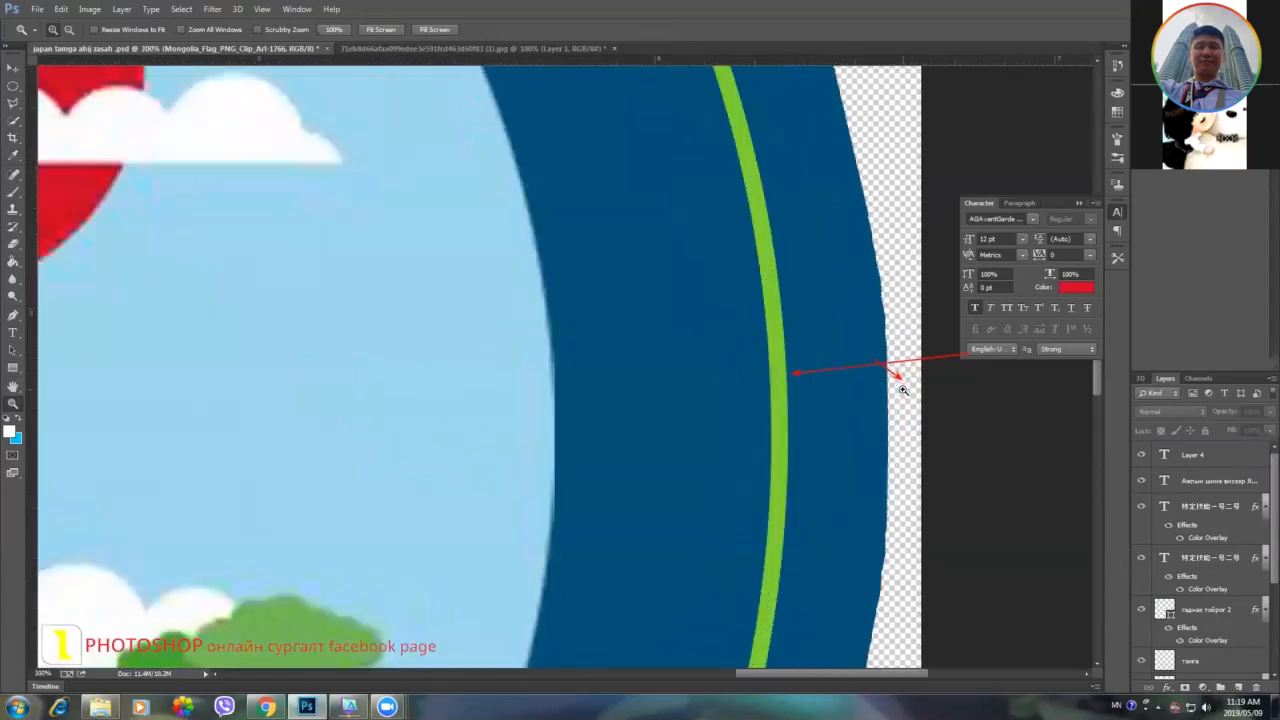
click(902, 389)
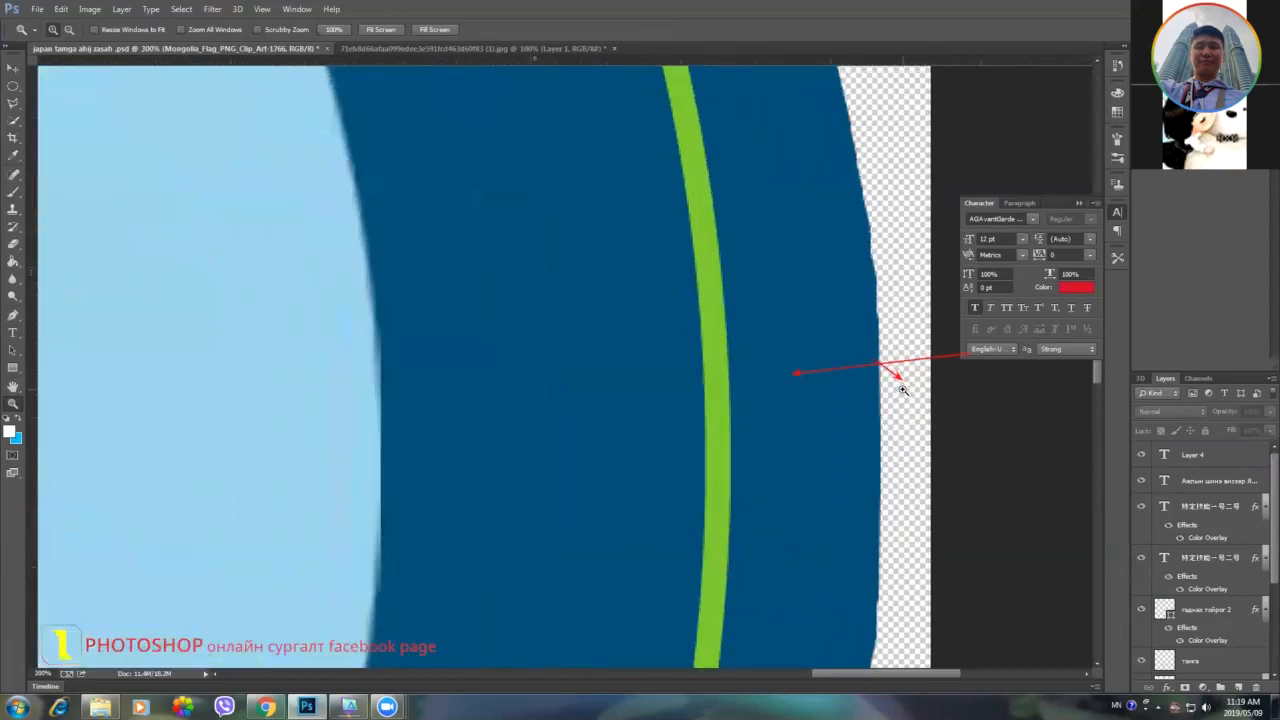
click(13, 139)
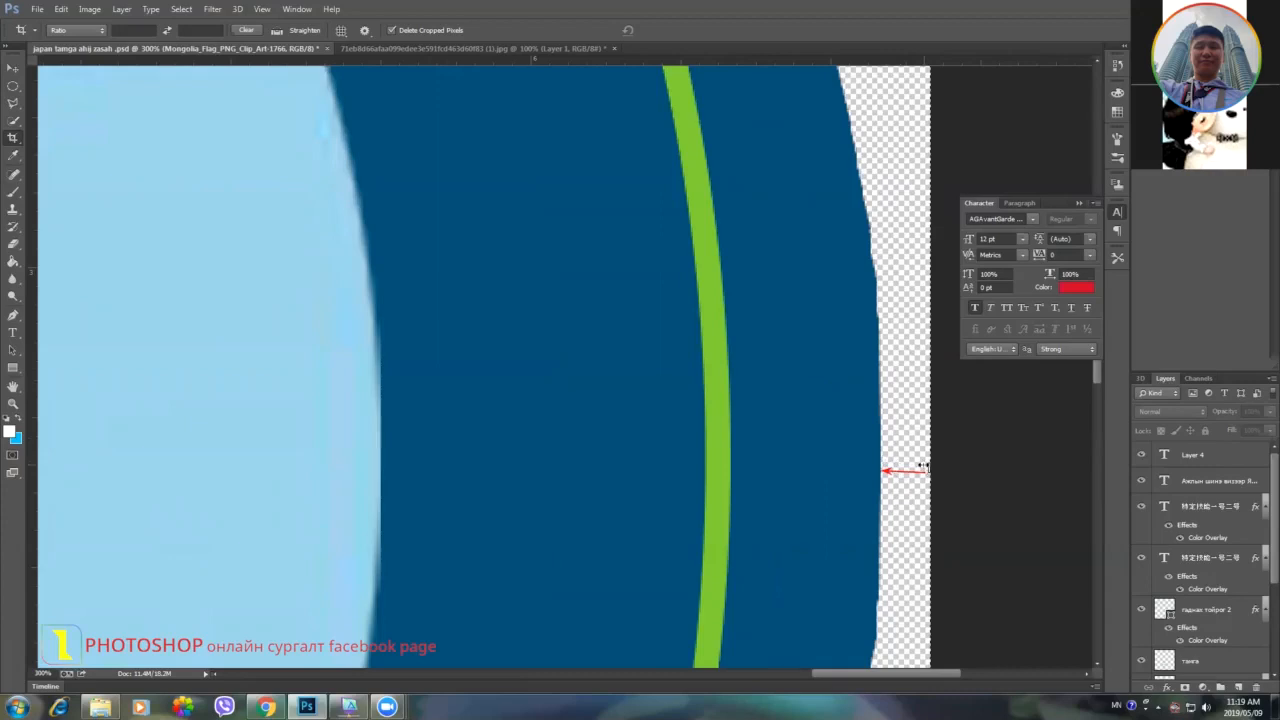
mouse_move(920, 470)
mouse_down()
mouse_move(896, 466)
mouse_move(907, 469)
mouse_up()
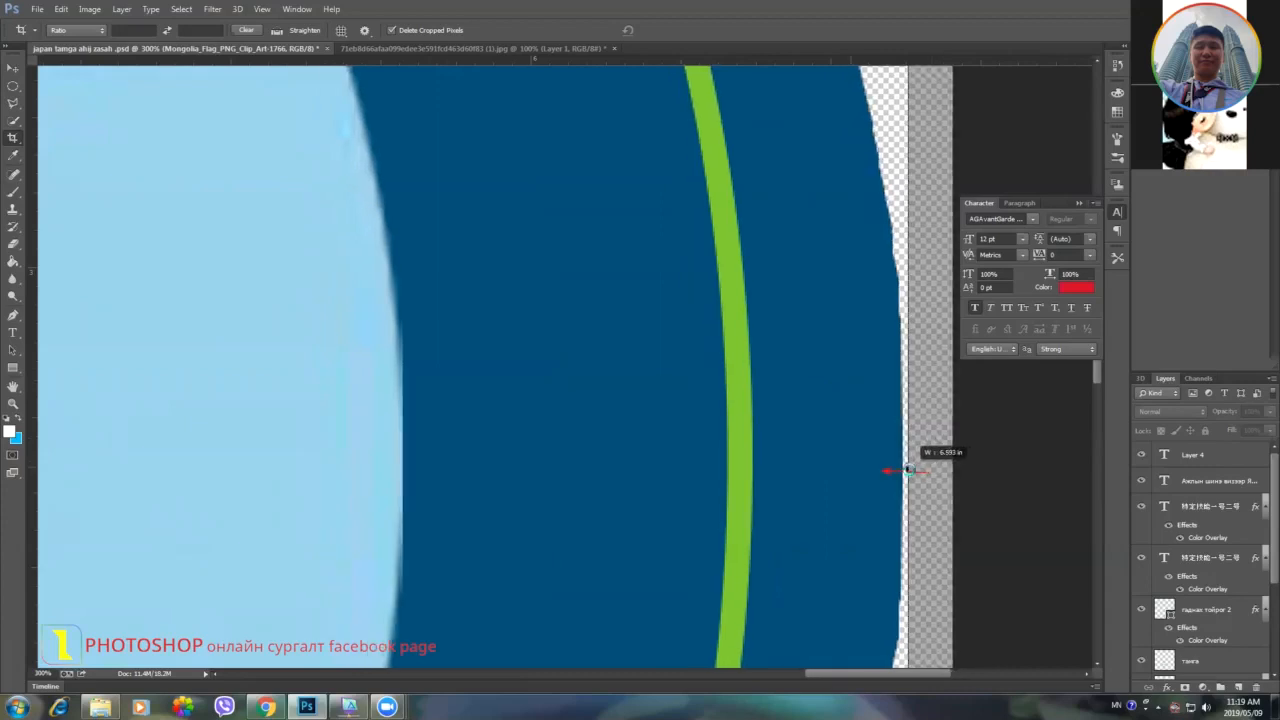
drag(908, 469, 906, 469)
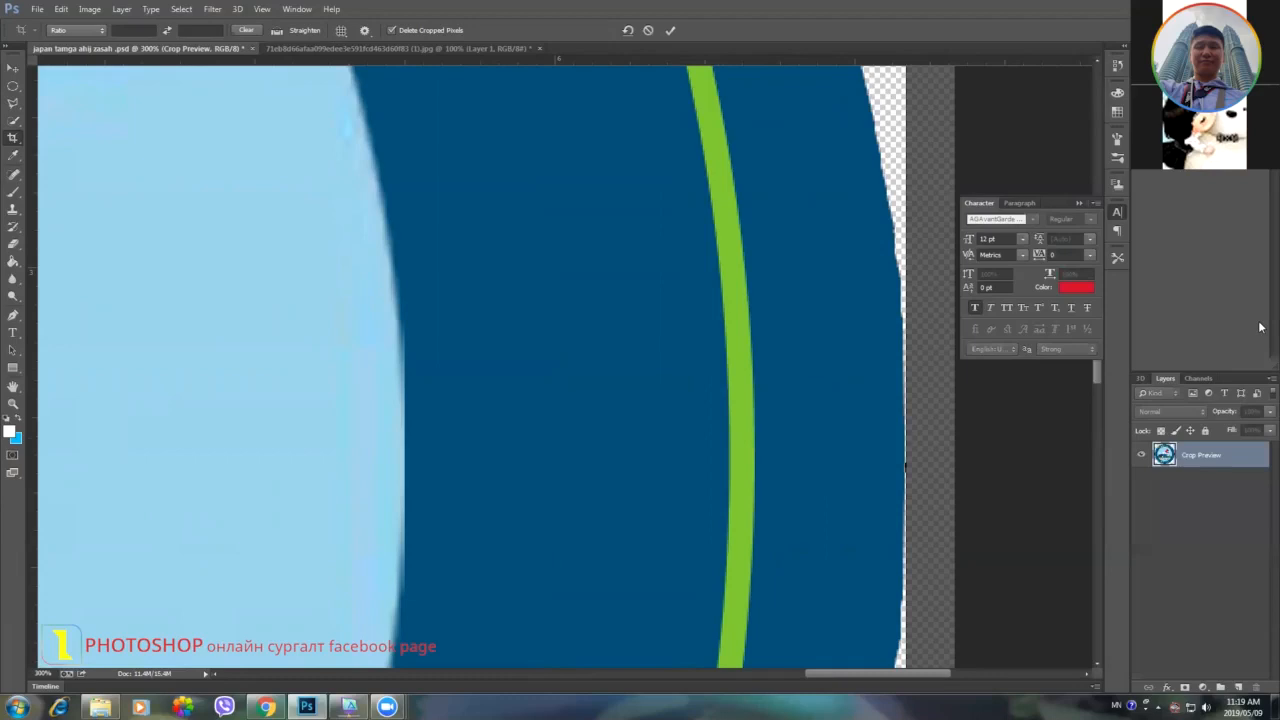
drag(697, 183, 10, 405)
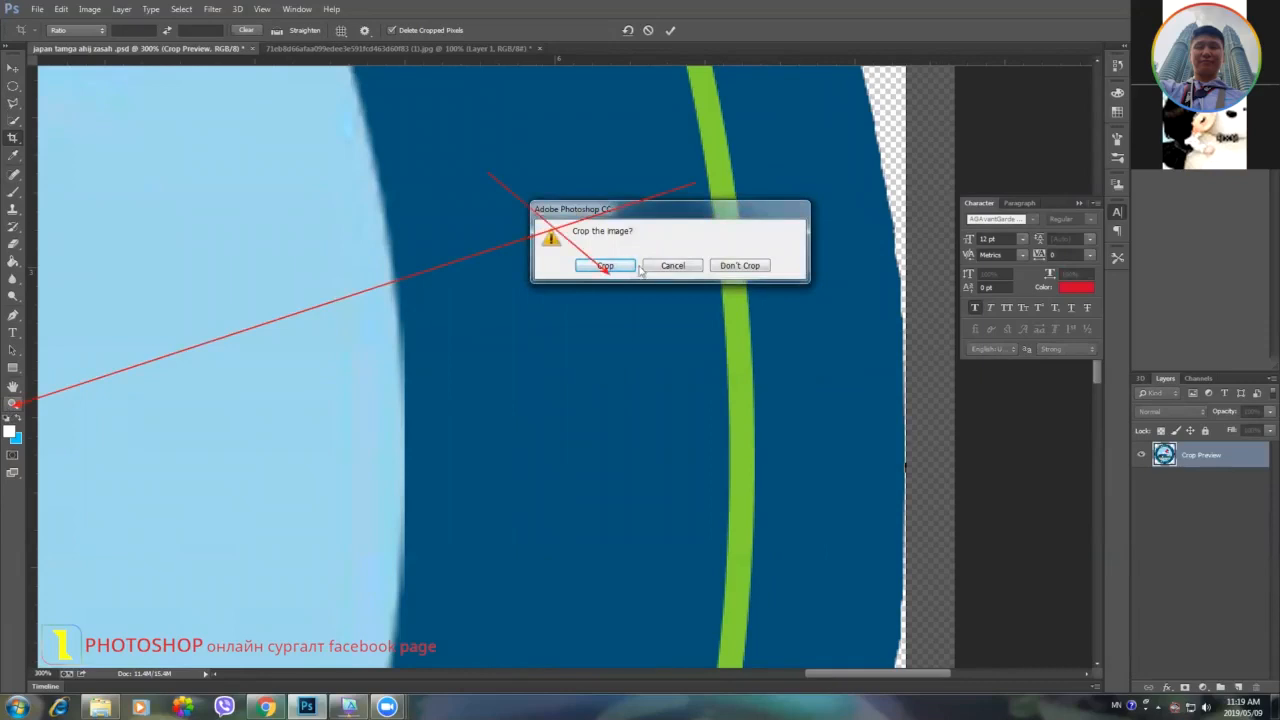
click(606, 266)
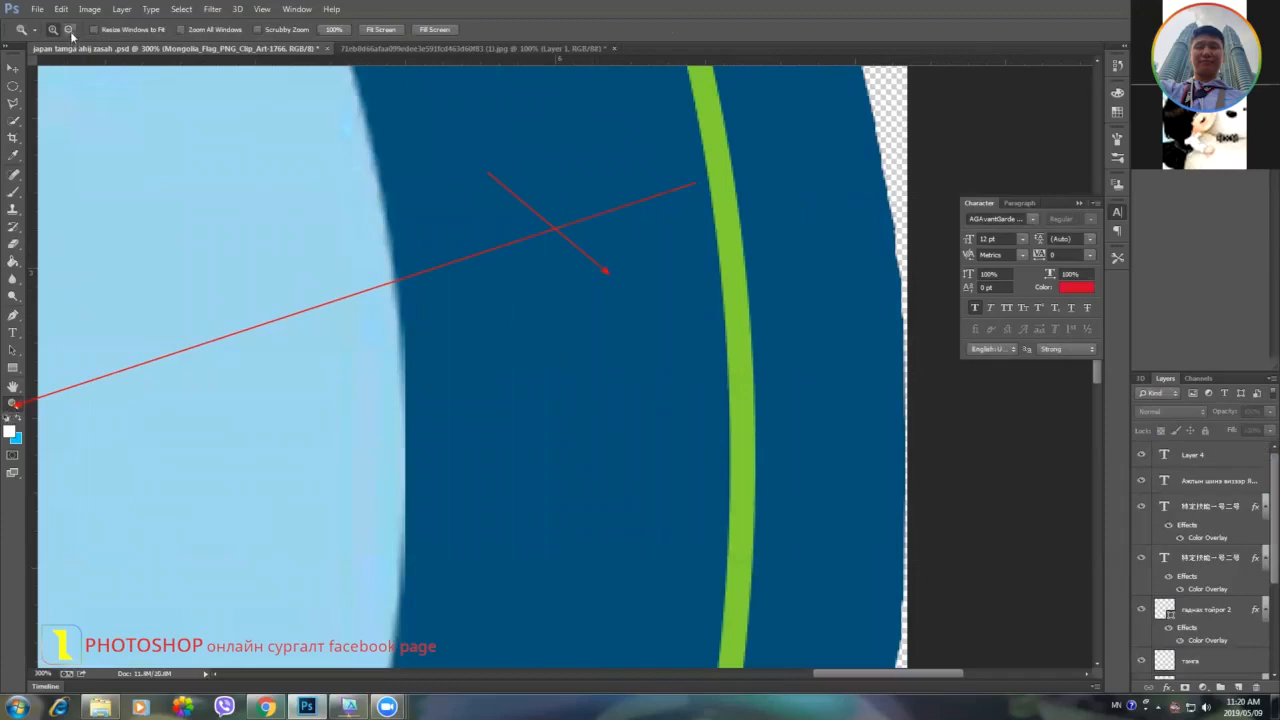
Crop away the transparent strip on the canvas's left side up to the badge's outer ring edge.
alt+click(358, 400)
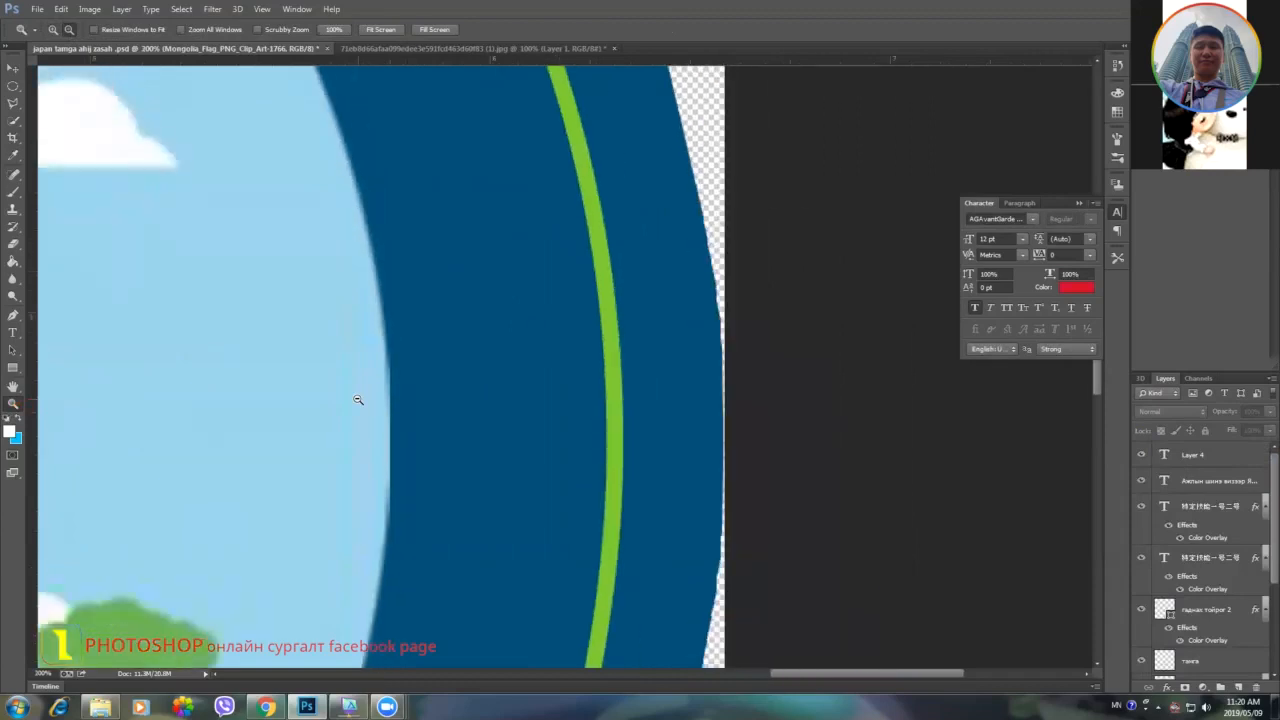
scroll(358, 400, up, 2)
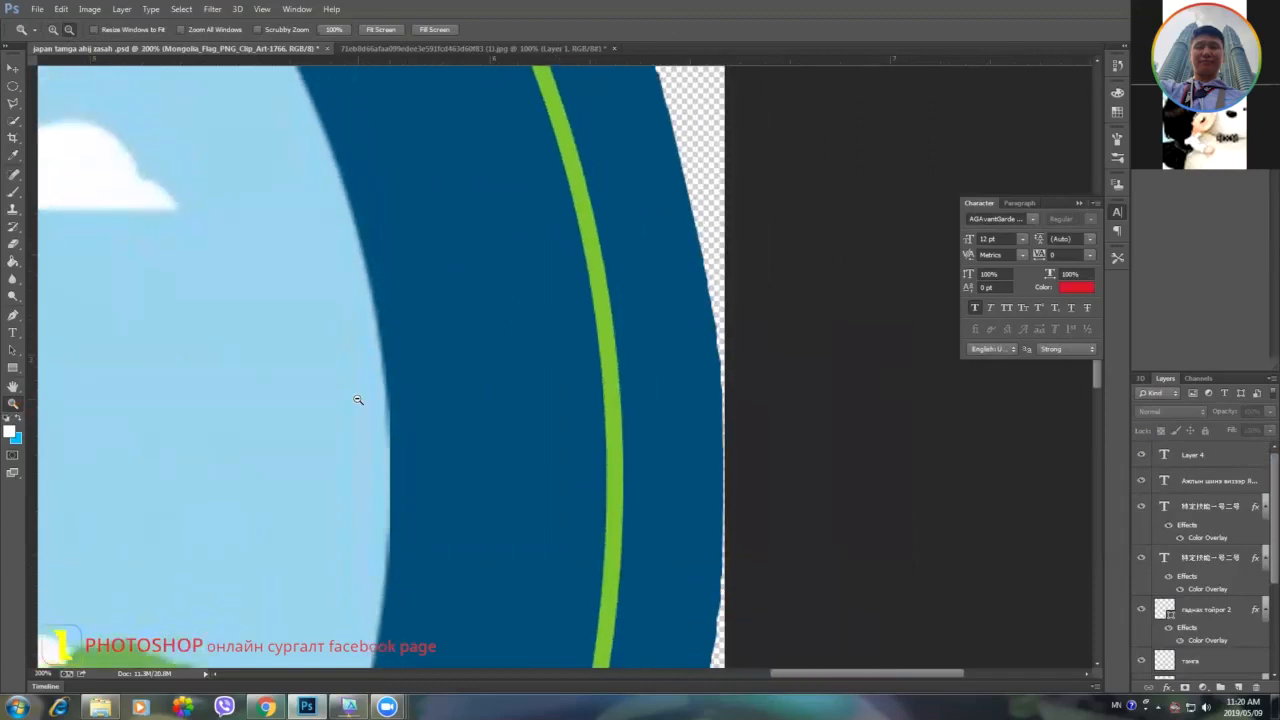
scroll(358, 400, down, 3)
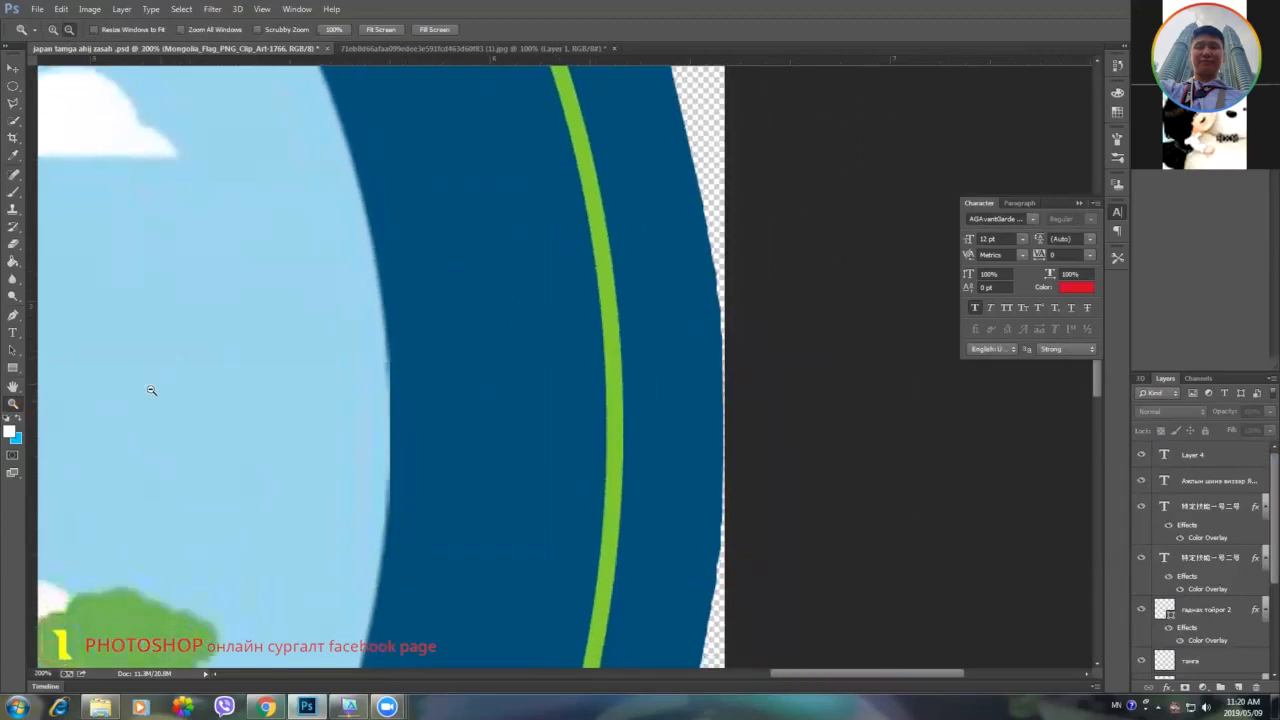
alt+click(210, 394)
alt+click(211, 393)
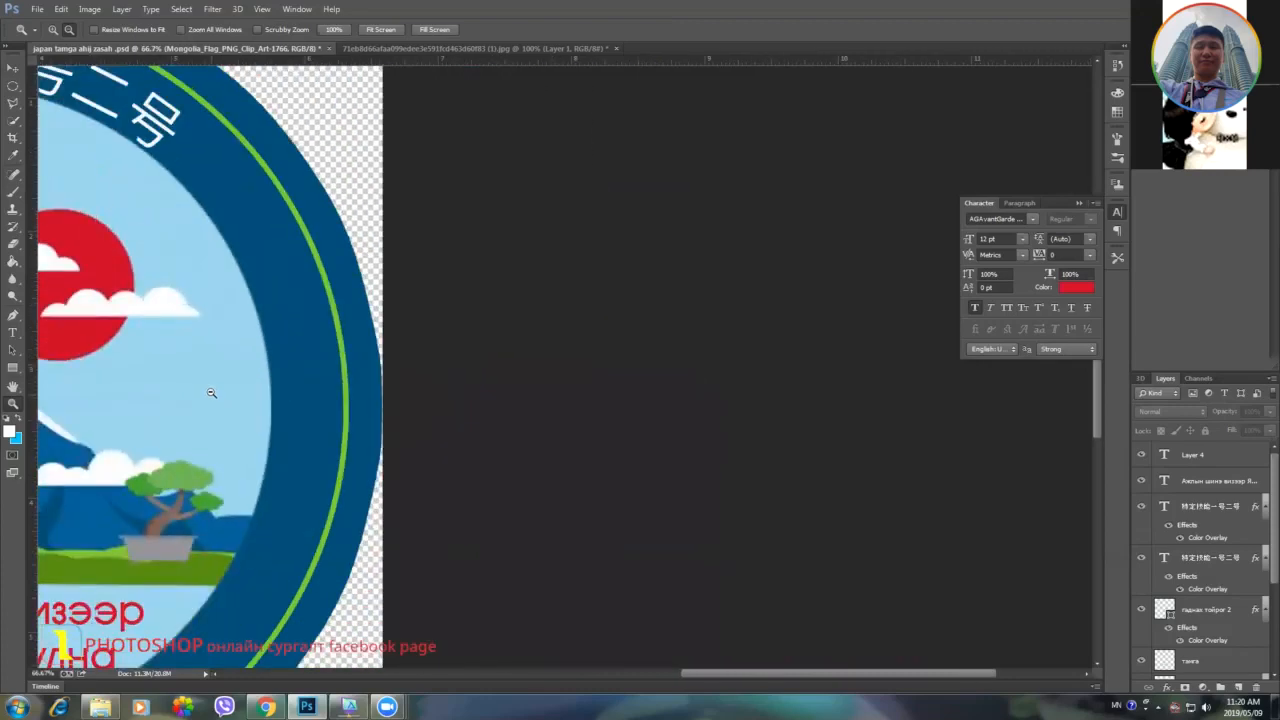
alt+click(149, 360)
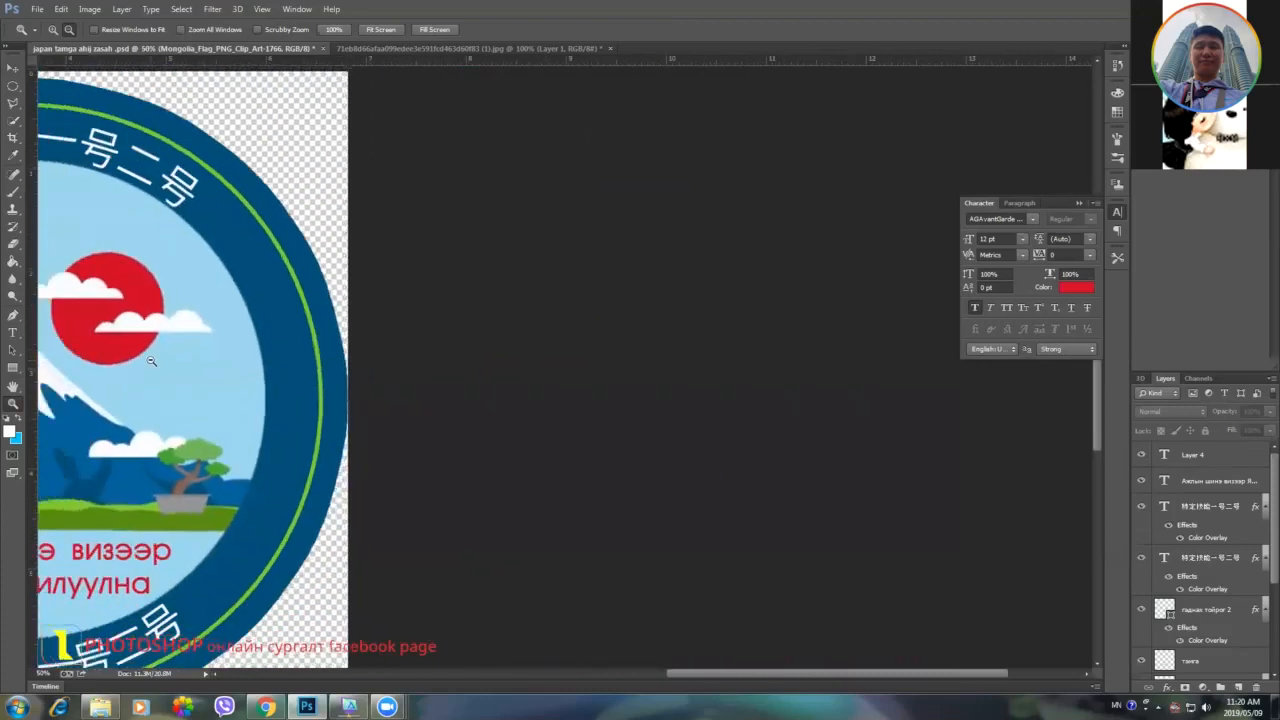
alt+click(151, 361)
alt+click(283, 380)
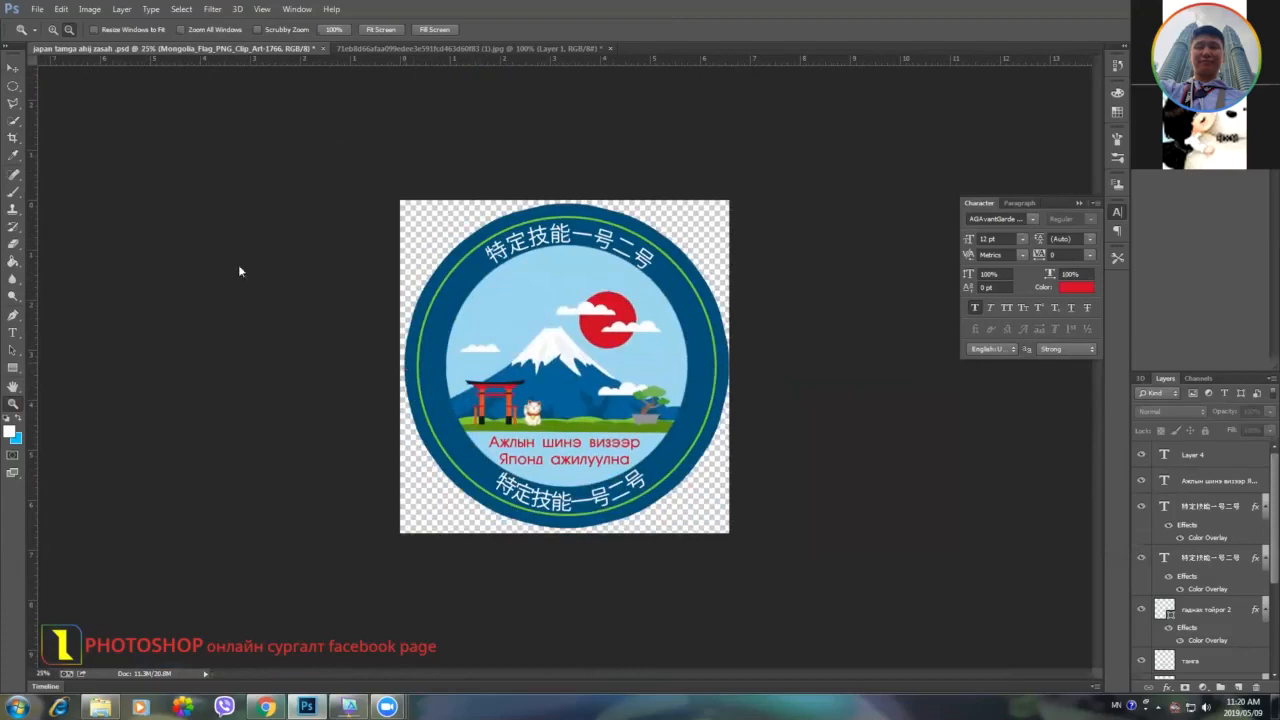
click(53, 29)
click(572, 203)
click(572, 203)
click(238, 471)
click(238, 473)
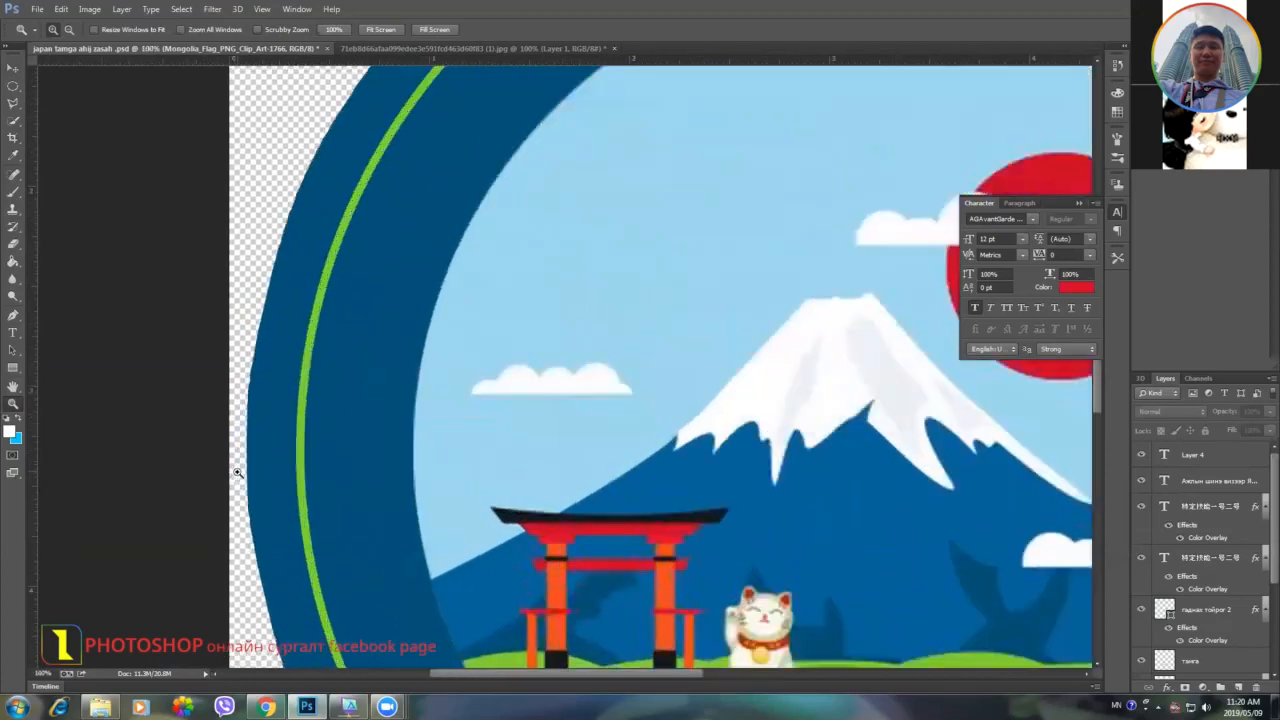
click(241, 474)
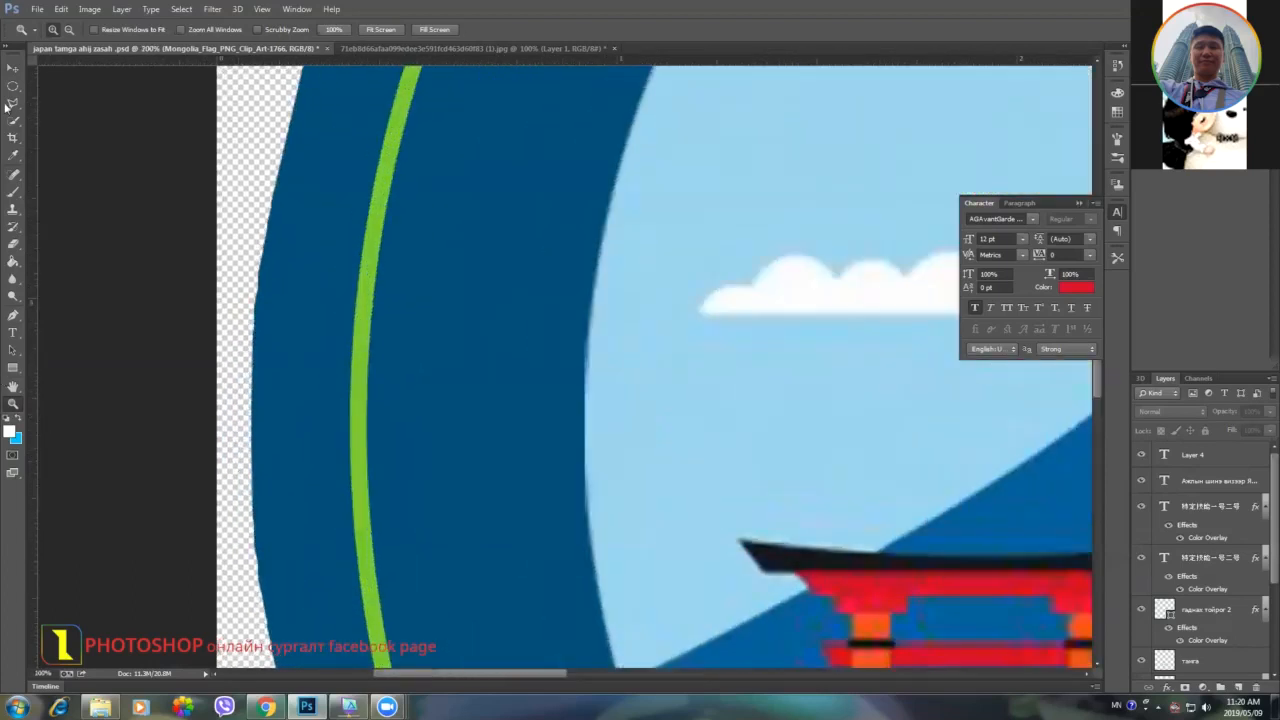
click(12, 138)
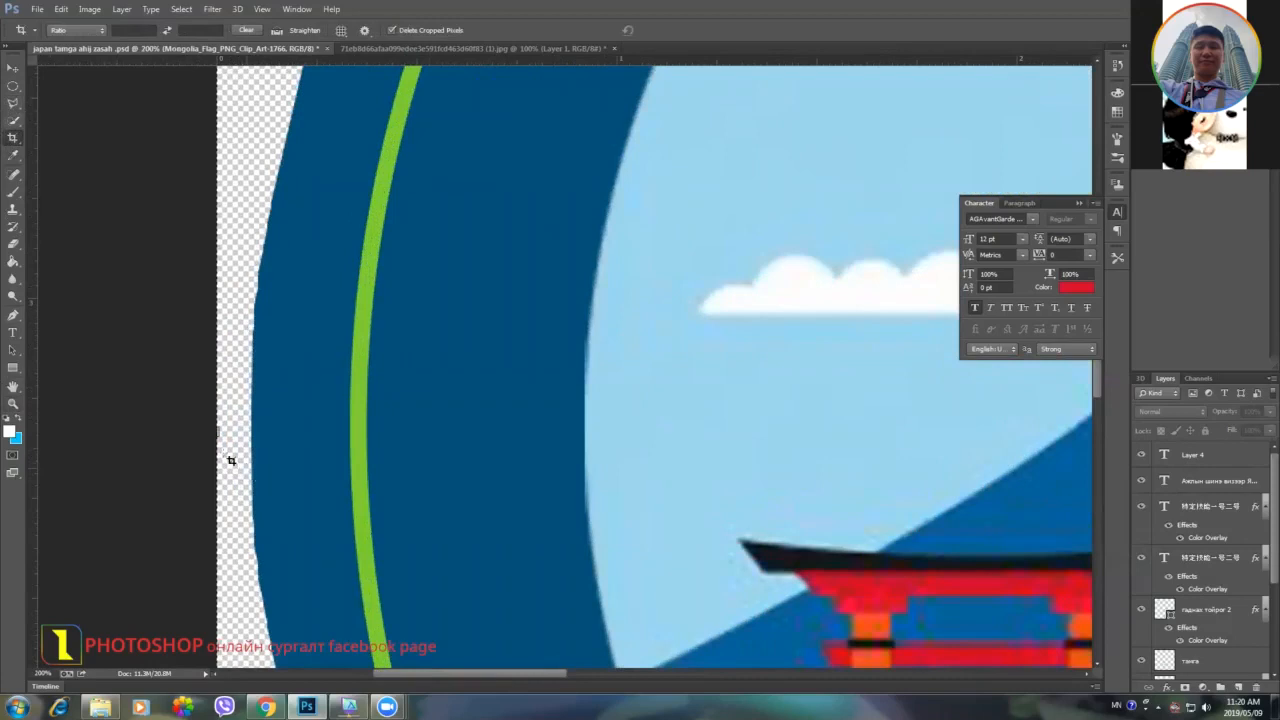
drag(229, 431, 230, 431)
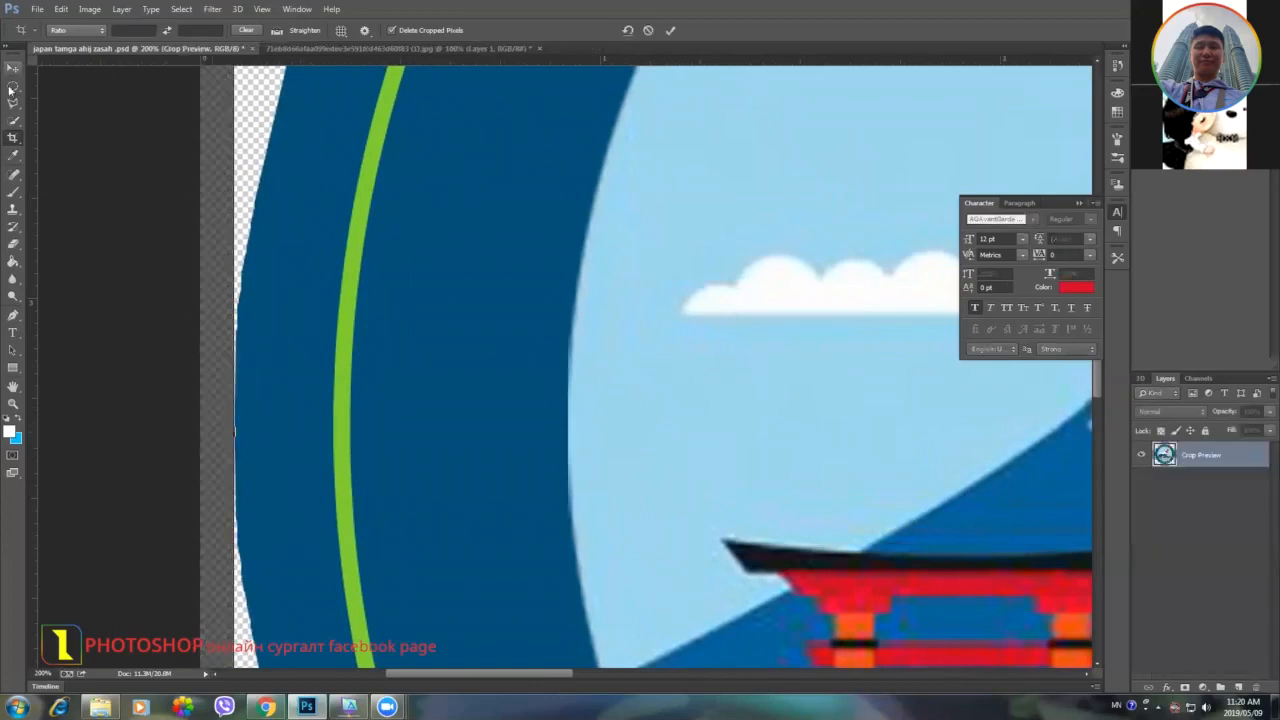
click(670, 31)
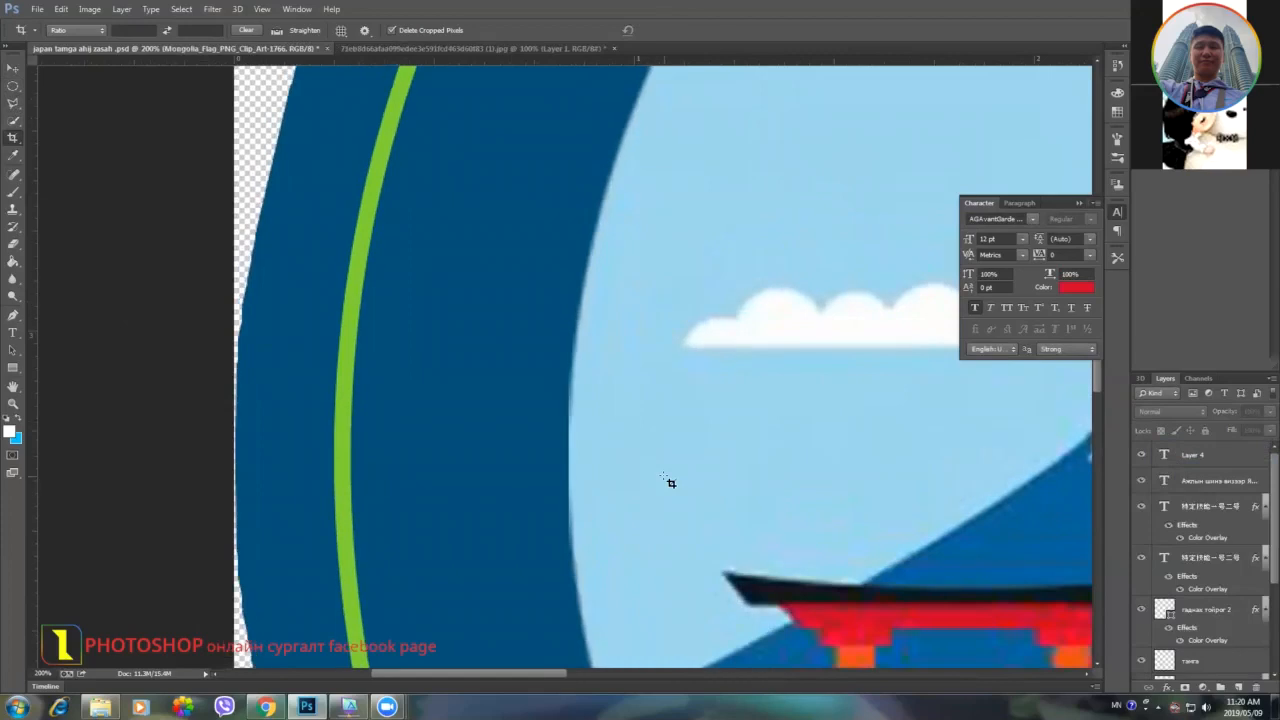
Bring the transparent gap between the badge's upper edge and the canvas's top boundary into close view for cropping.
click(13, 404)
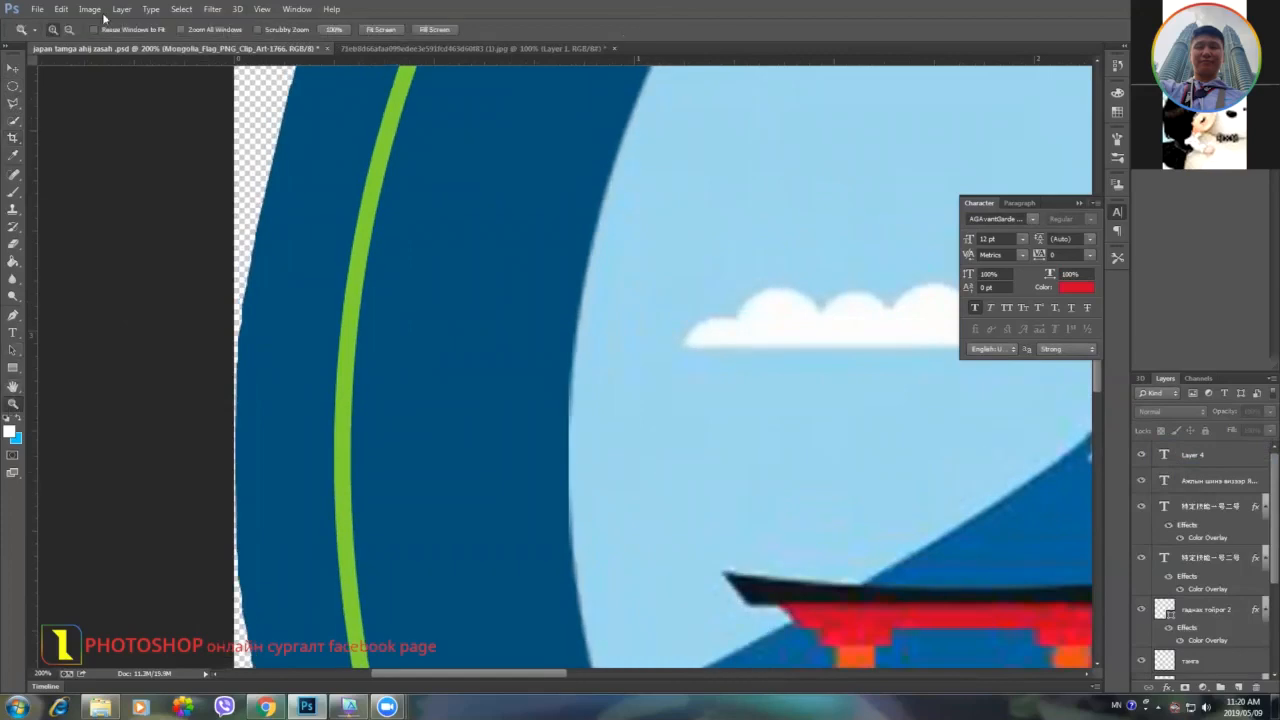
alt+click(689, 254)
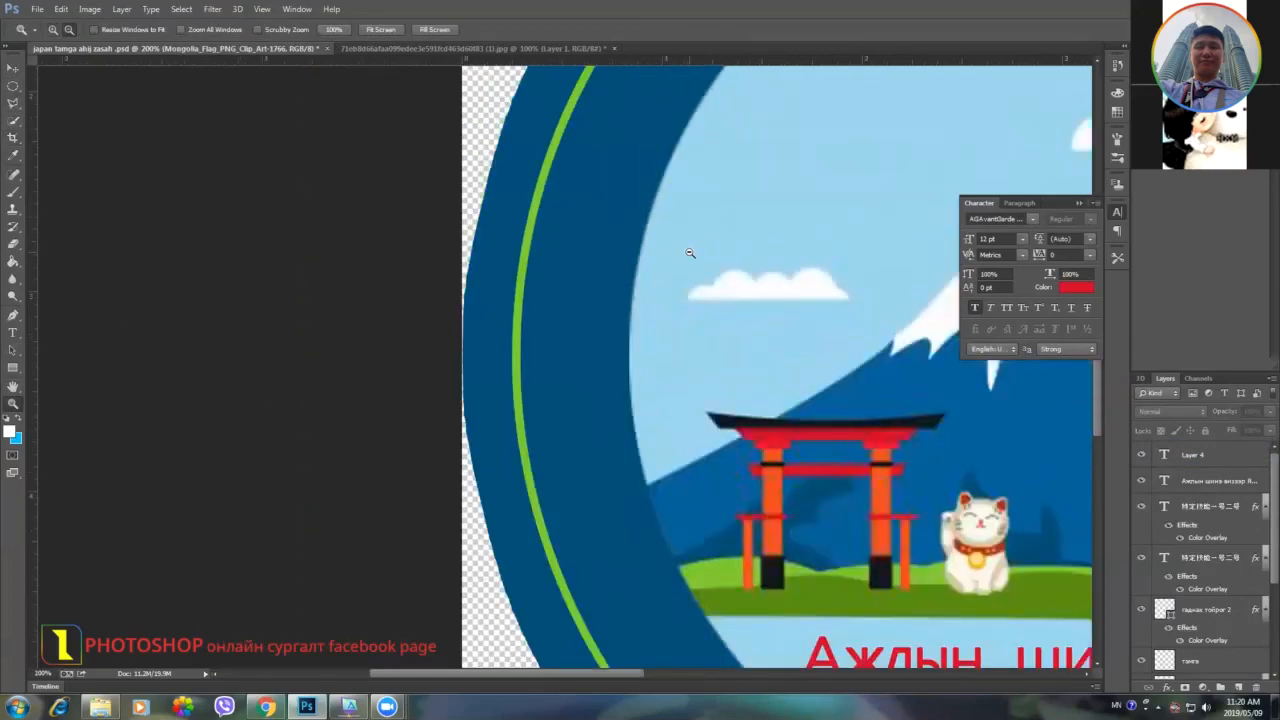
alt+click(876, 316)
alt+click(877, 316)
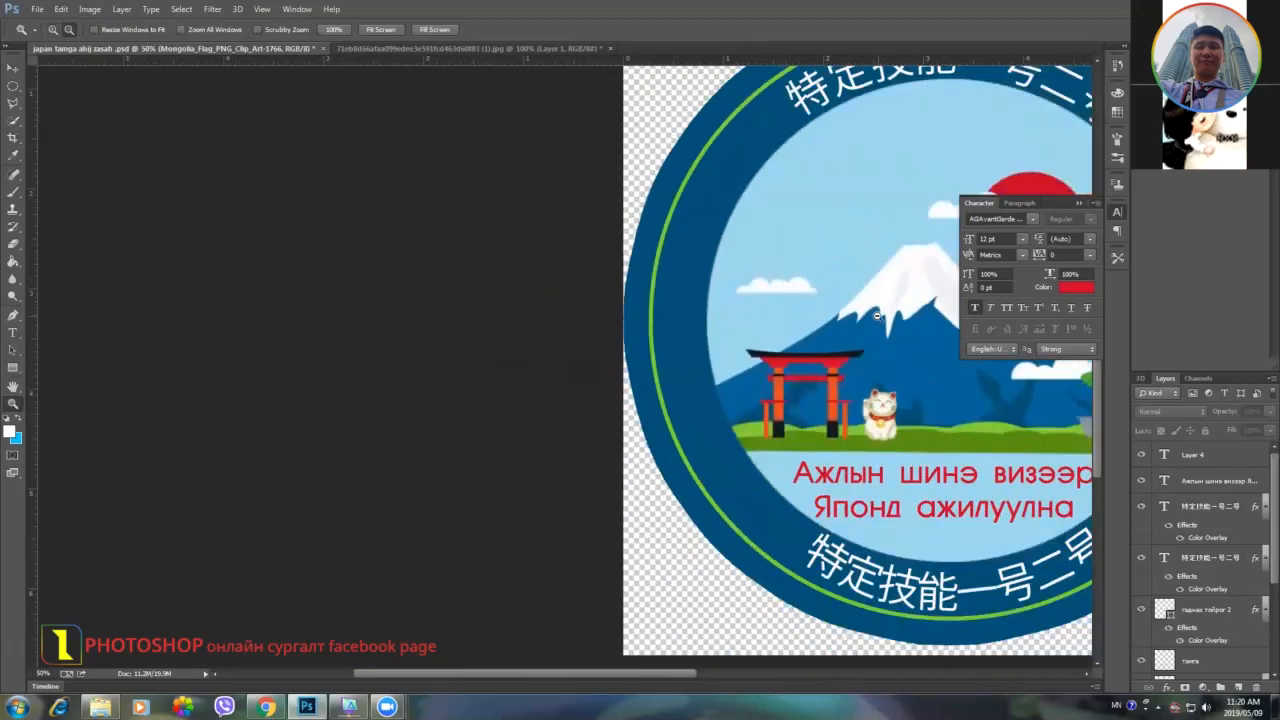
alt+click(814, 299)
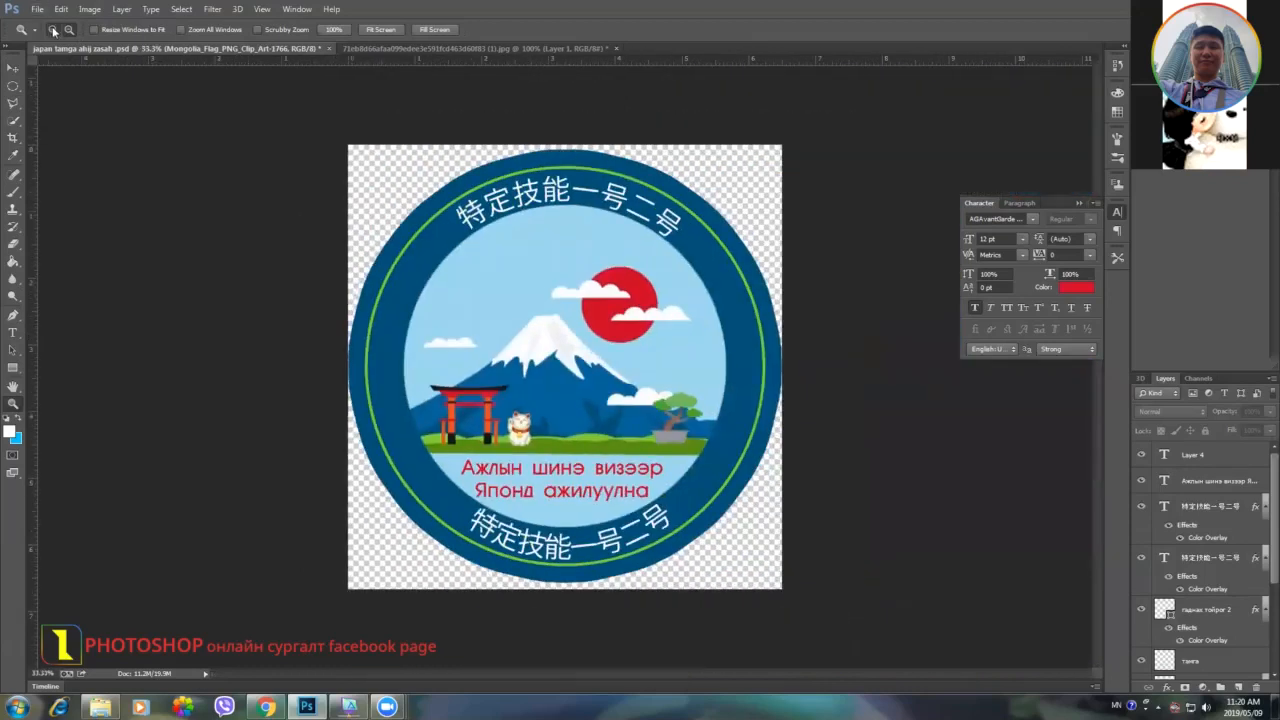
click(564, 149)
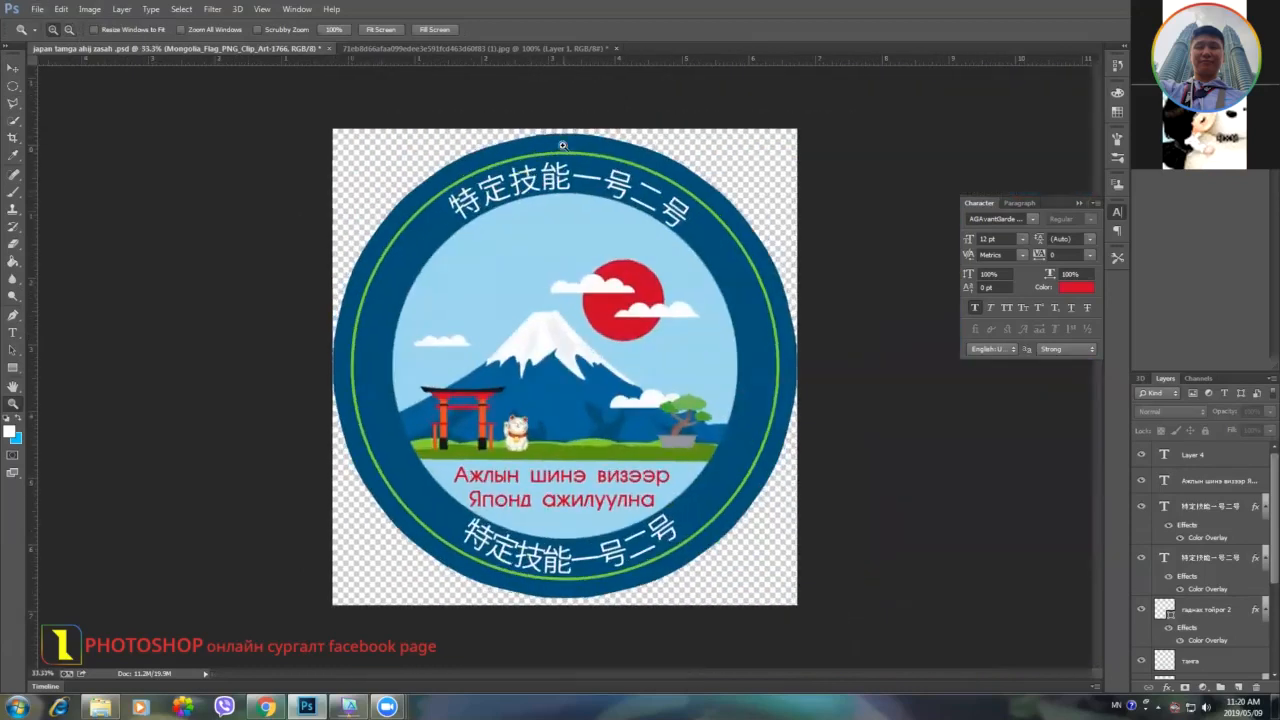
click(557, 151)
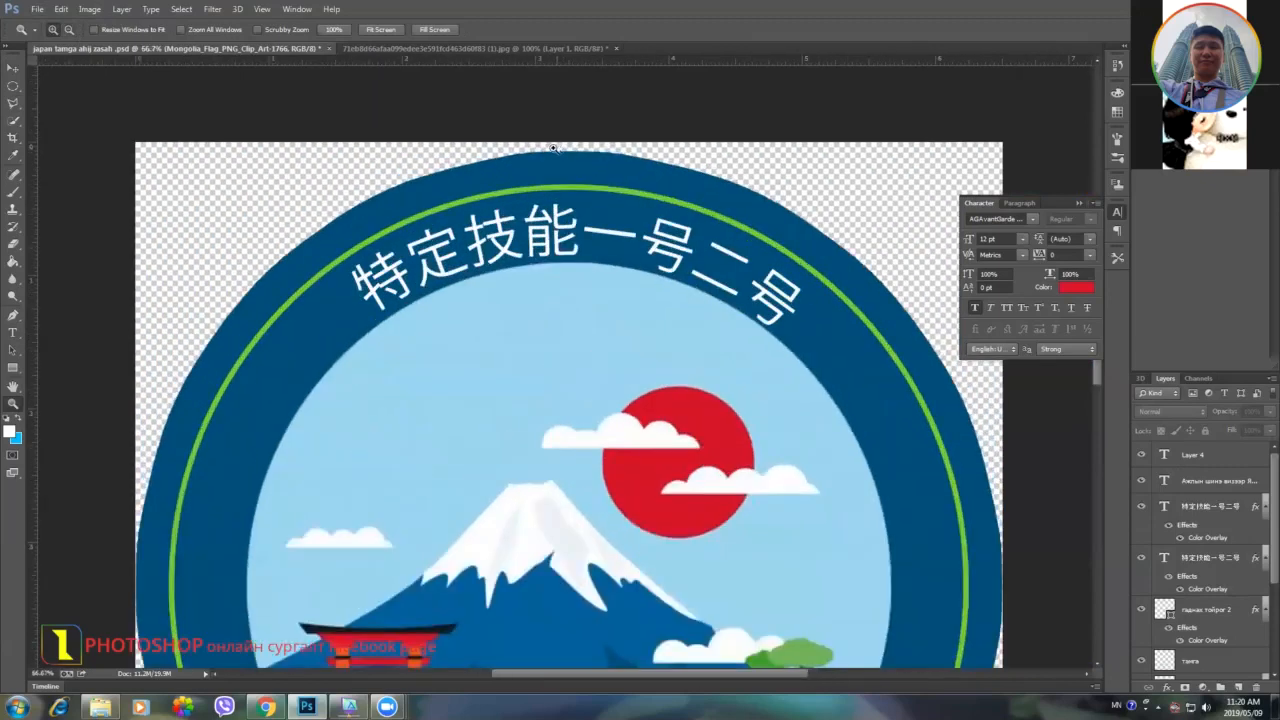
click(560, 150)
click(583, 156)
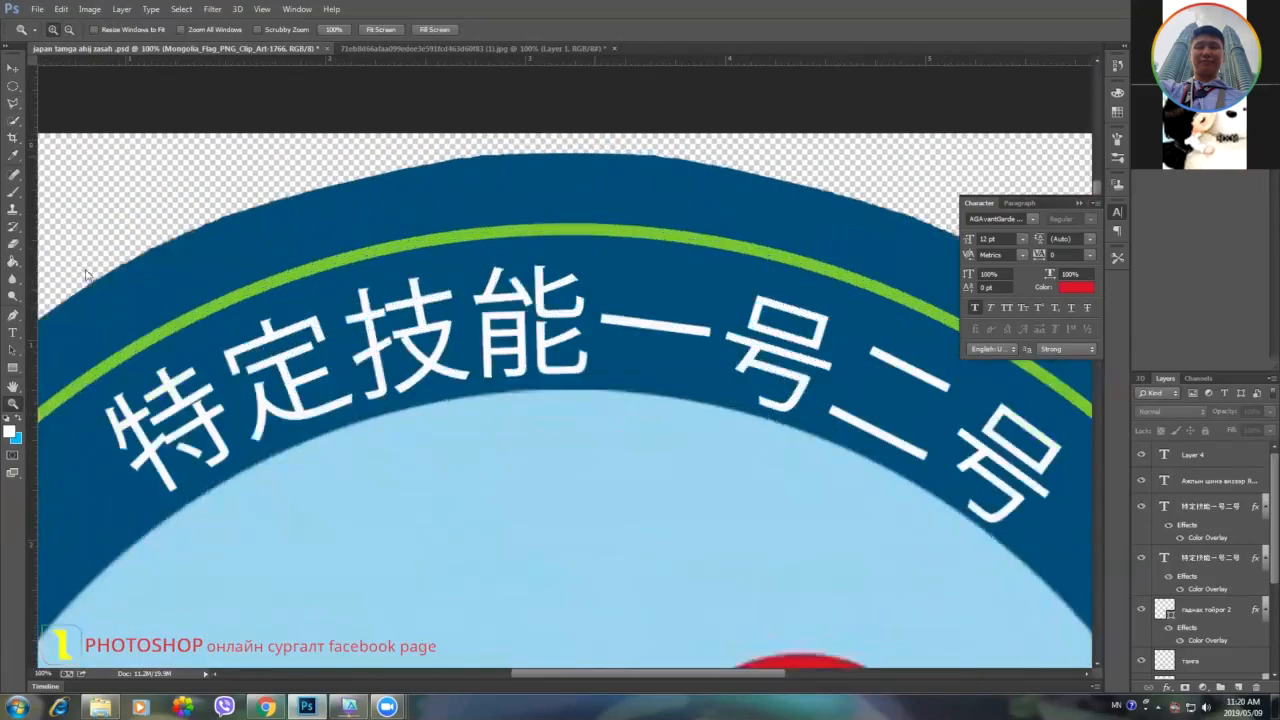